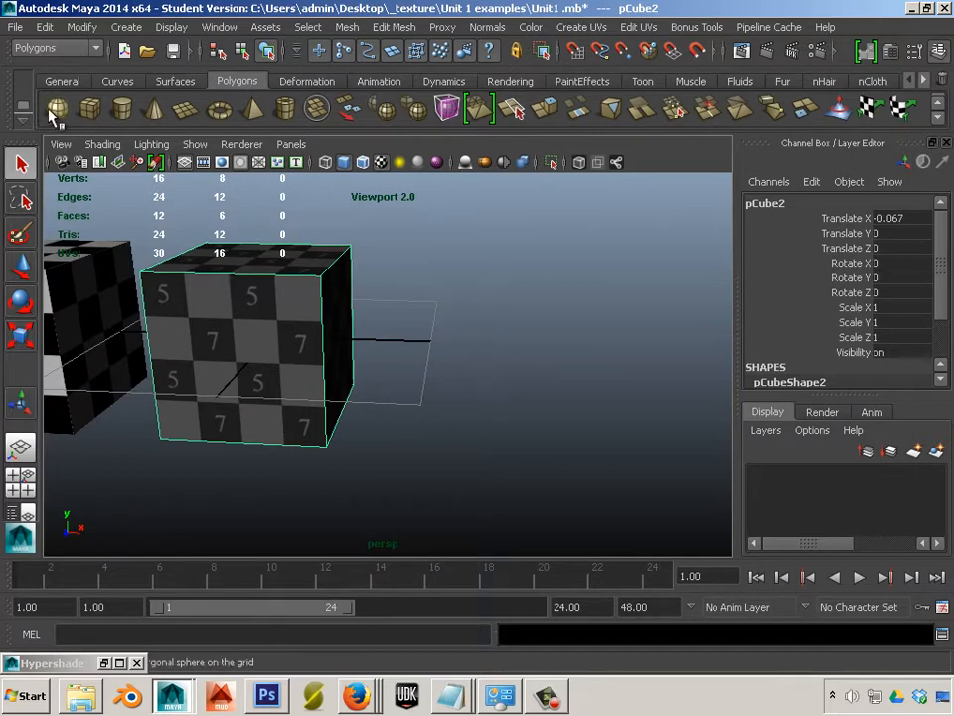
- Create a polygon sphere and move it to about 2.14 along X, beside the numbered cube
click(55, 109)
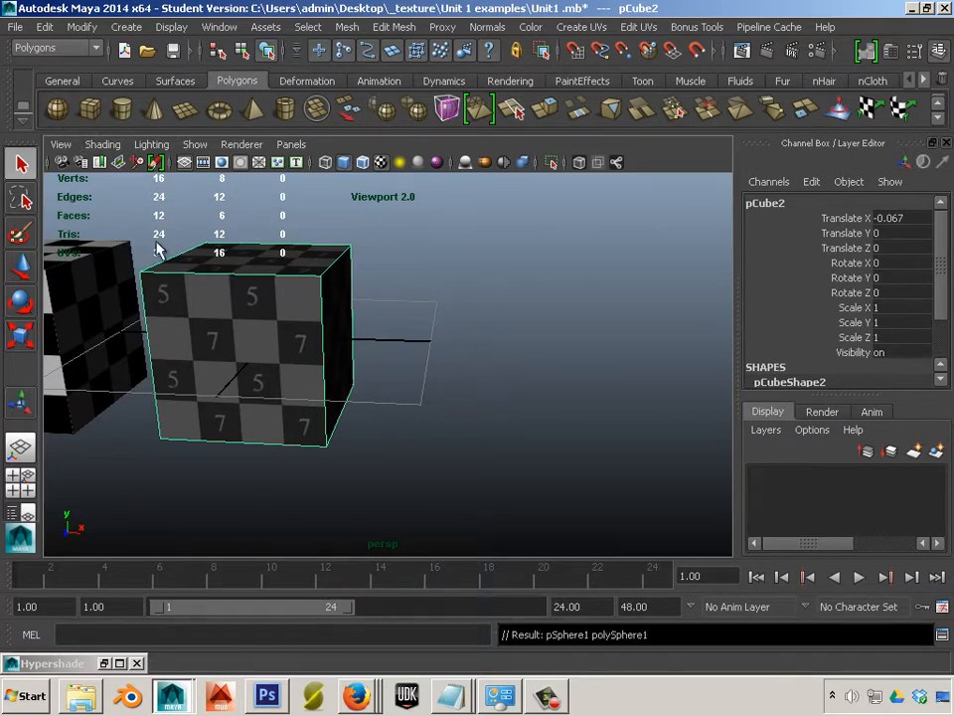
key(w)
drag(320, 341, 696, 350)
key(f)
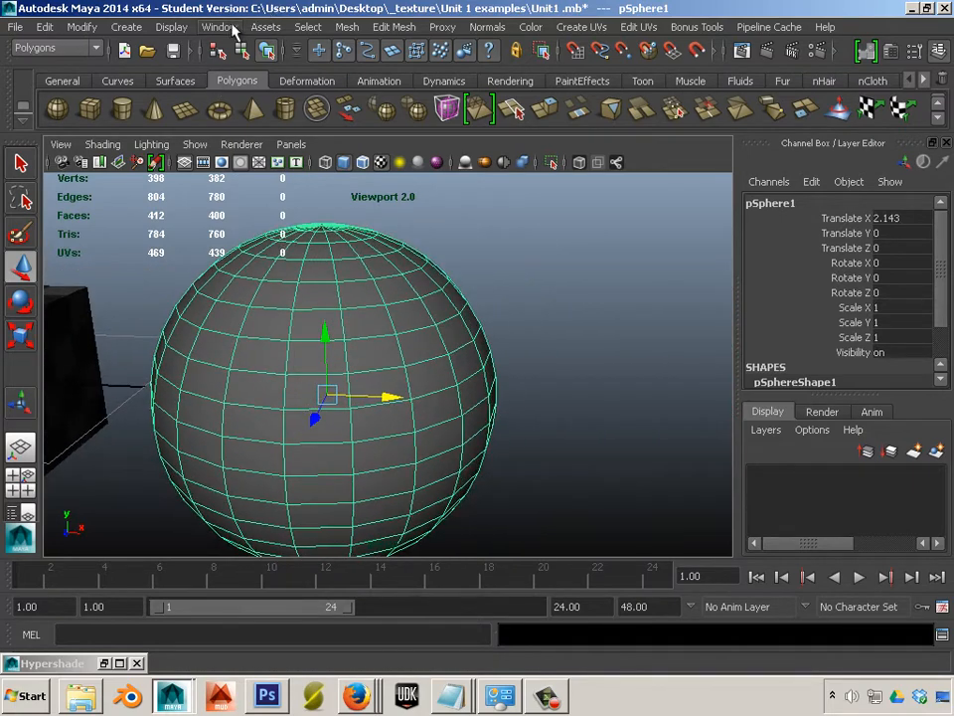
- Open the Hypershade and assign the black-and-white UV checker material to the sphere
click(226, 30)
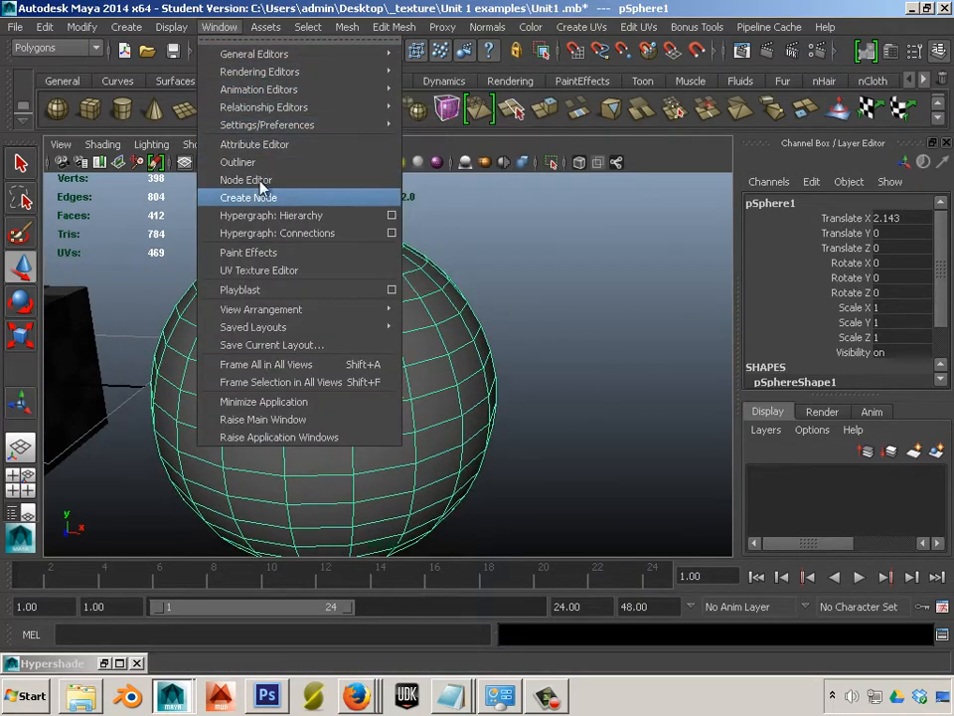
mouse_move(263, 88)
mouse_move(241, 71)
click(467, 133)
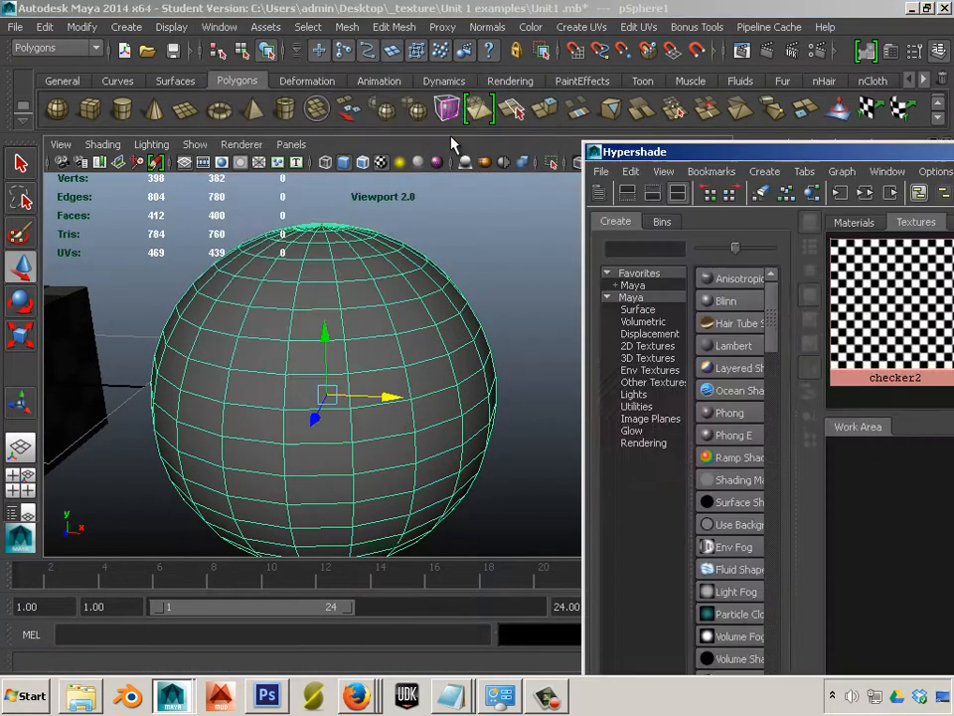
click(864, 227)
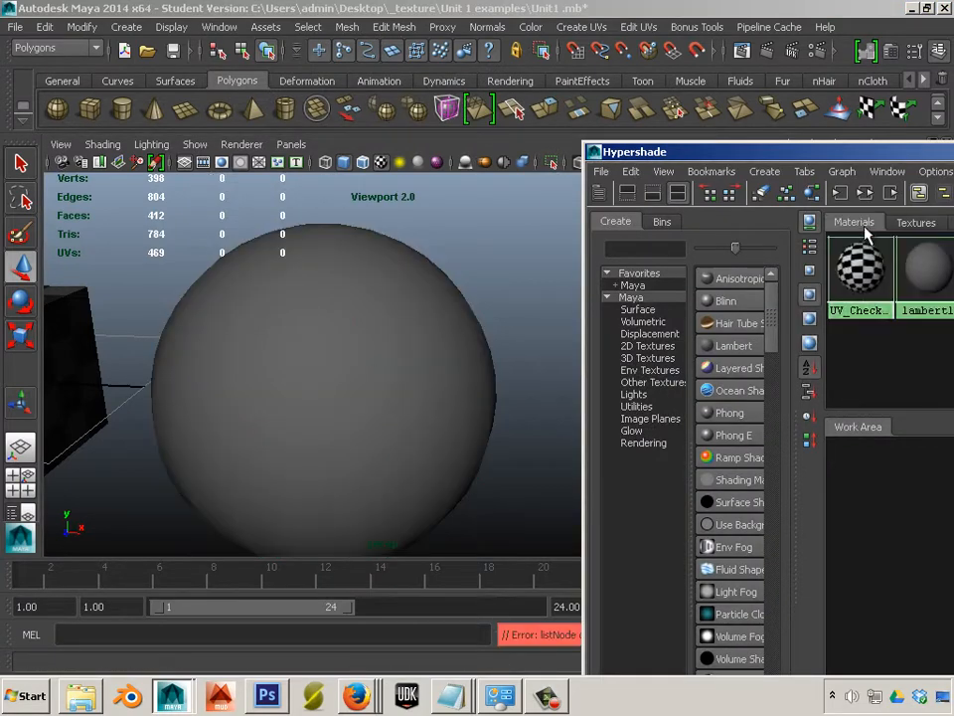
middle_drag(861, 283, 447, 310)
scroll(453, 378, down, 6)
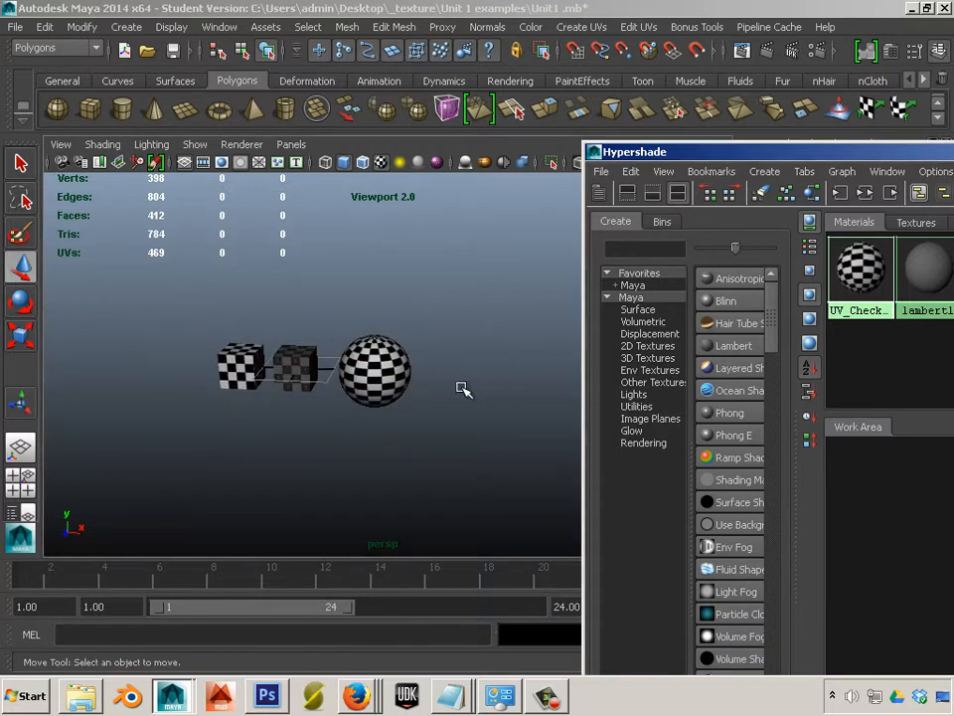
- Create a polygon cylinder, move it along X beyond the sphere and assign the UV checker material to it
mouse_move(467, 390)
alt+middle_down()
mouse_move(414, 384)
mouse_move(465, 404)
alt+middle_up()
scroll(393, 386, up, 3)
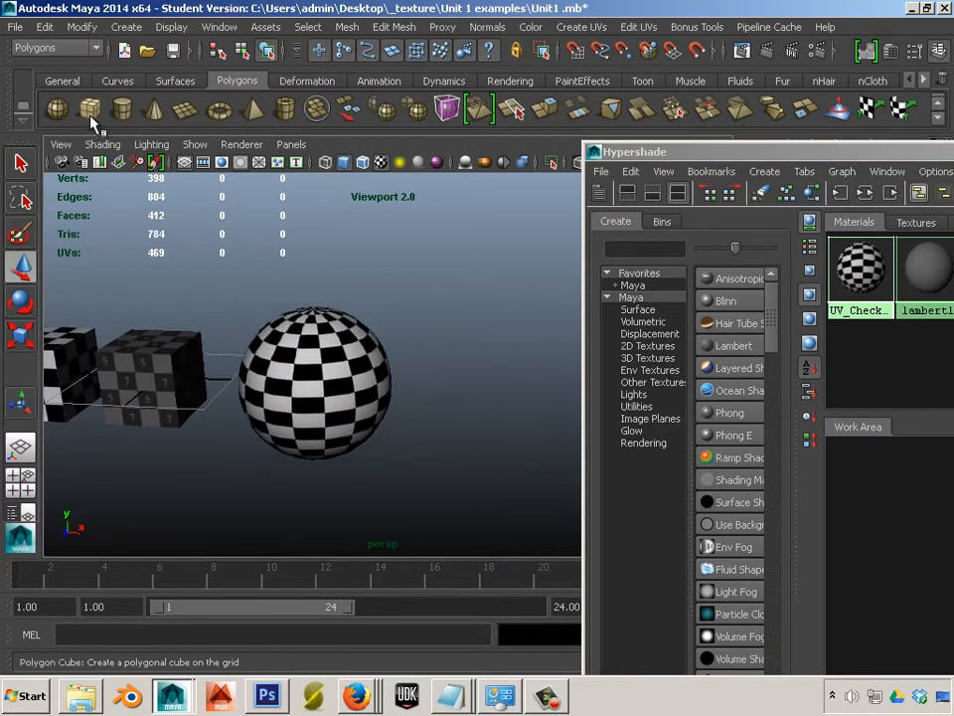
click(121, 108)
drag(203, 379, 575, 391)
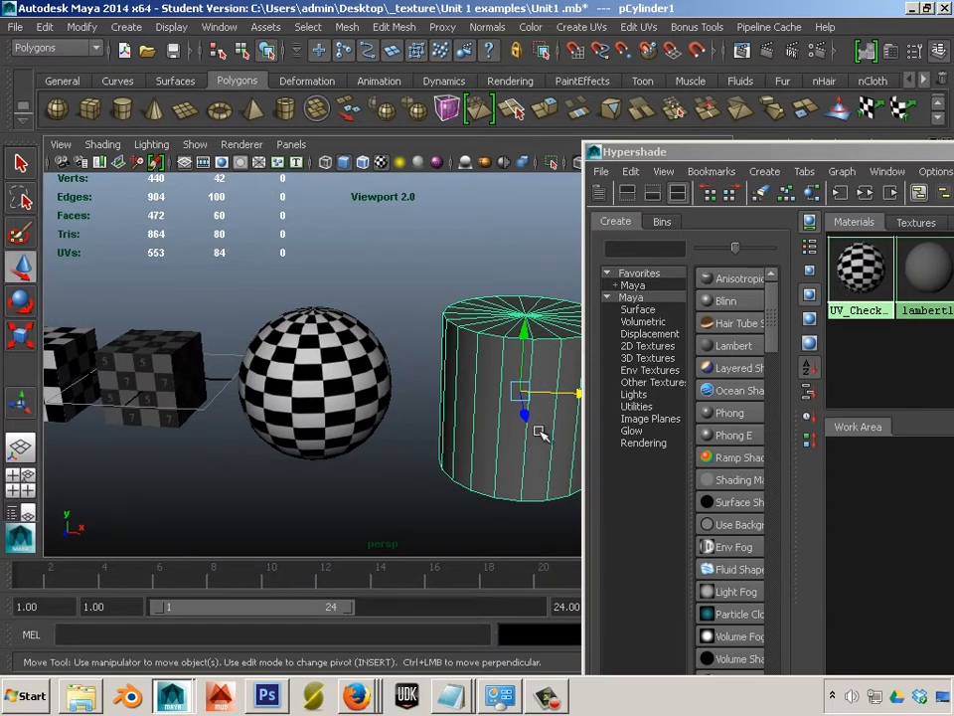
middle_drag(862, 273, 490, 377)
alt+middle_drag(491, 445, 298, 414)
click(435, 424)
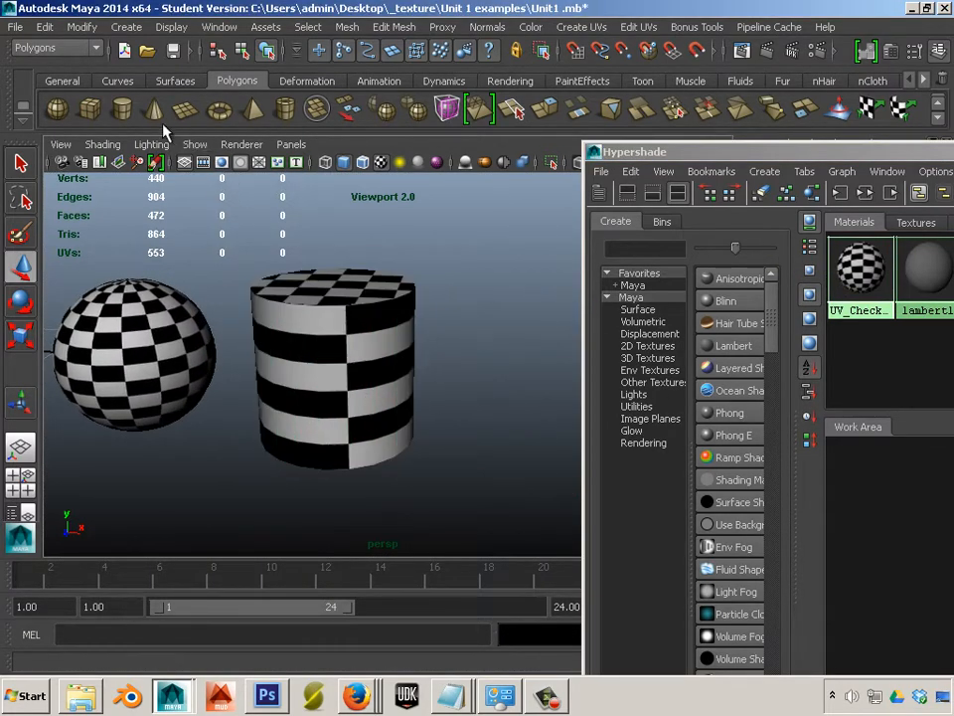
- Create a polygon cone, move it about 7.32 along X past the cylinder and assign the UV checker material to it
alt+drag(331, 296, 333, 327)
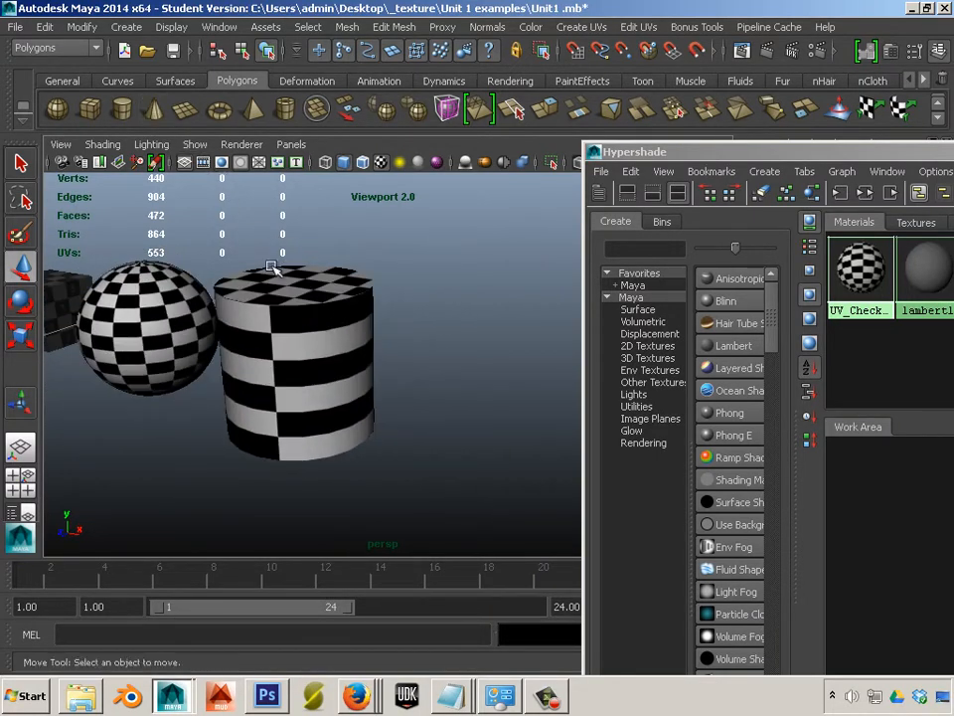
click(154, 109)
drag(97, 316, 489, 418)
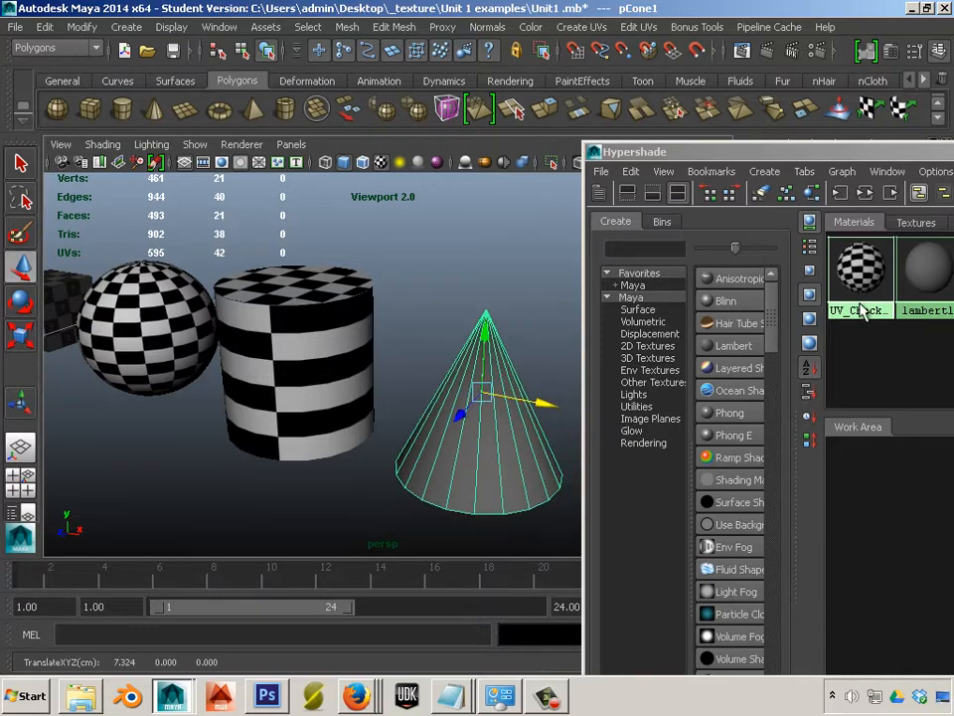
click(341, 460)
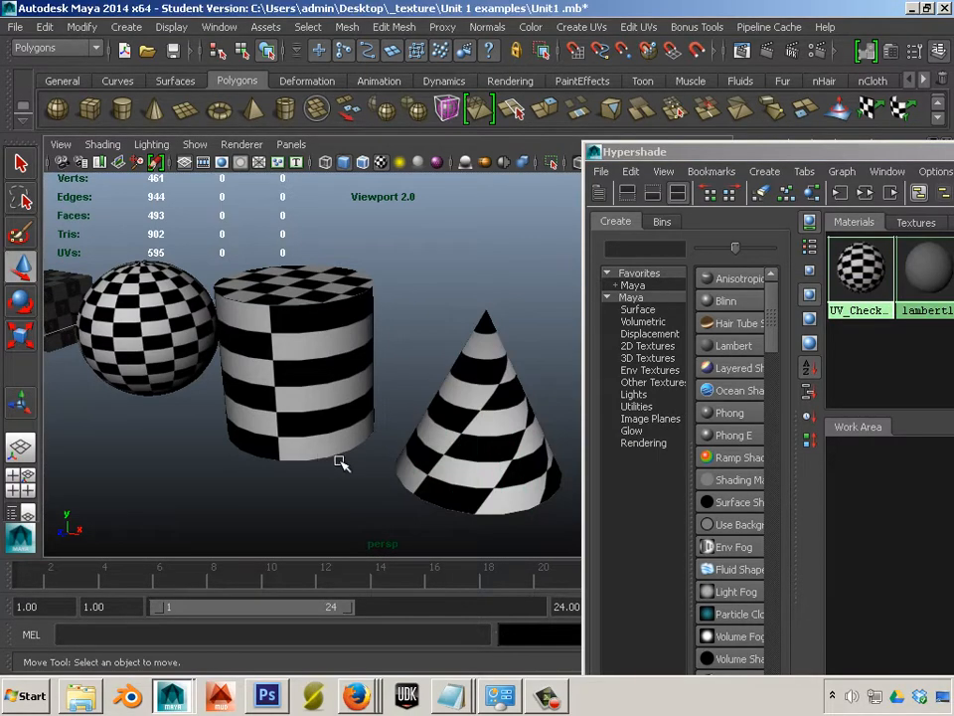
- Delete the checkered sphere, cylinder and cone together, leaving the two cubes
alt+drag(341, 460, 434, 458)
alt+right_drag(434, 459, 243, 459)
alt+middle_drag(243, 460, 263, 460)
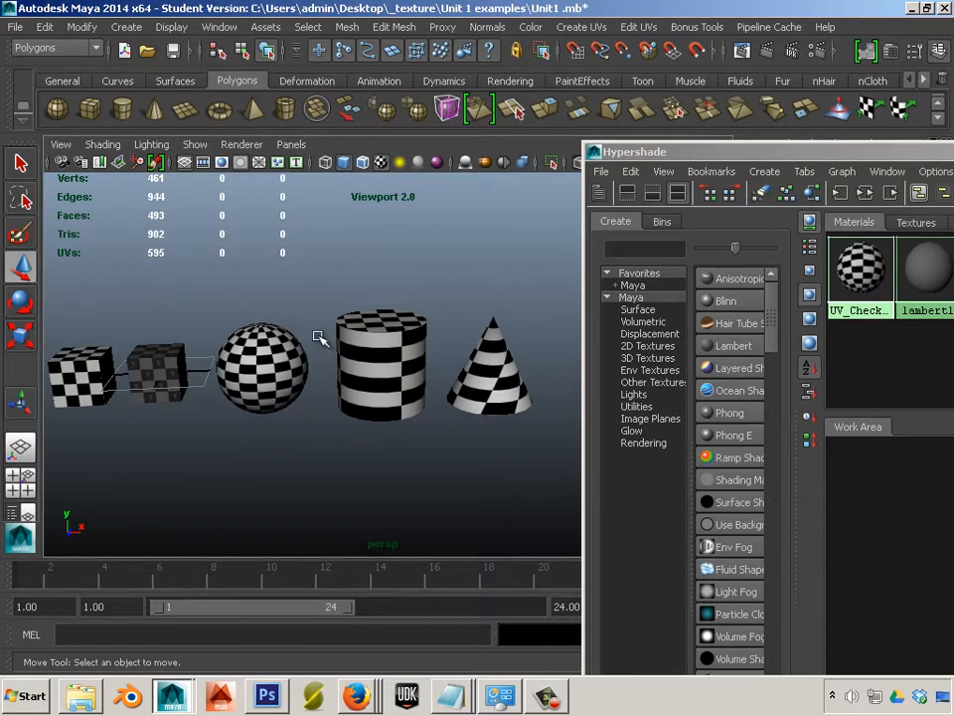
drag(255, 306, 516, 493)
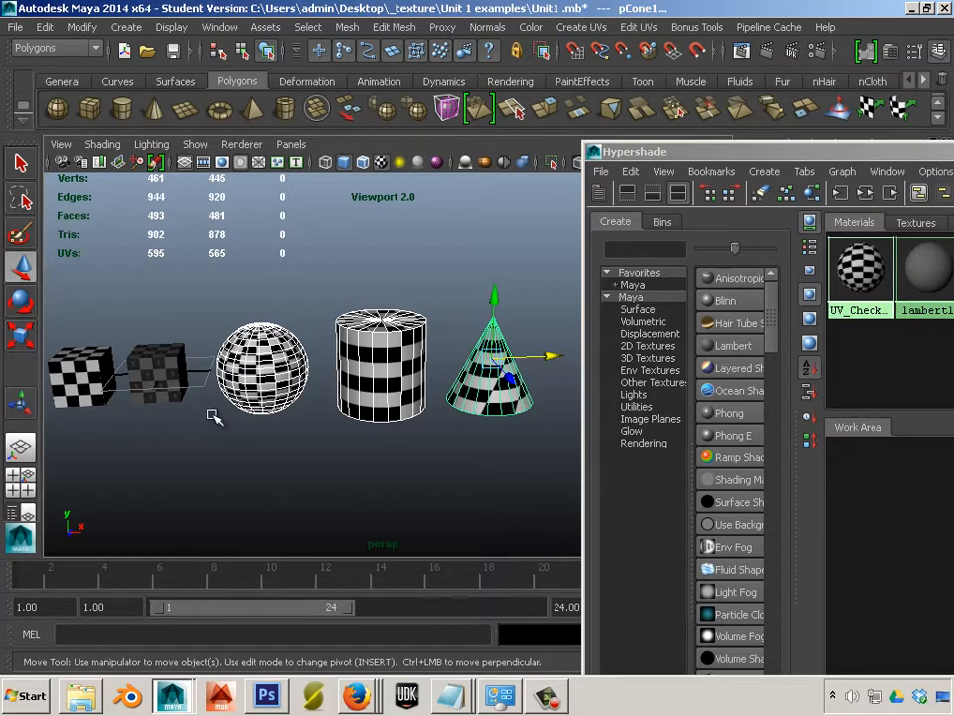
key(Delete)
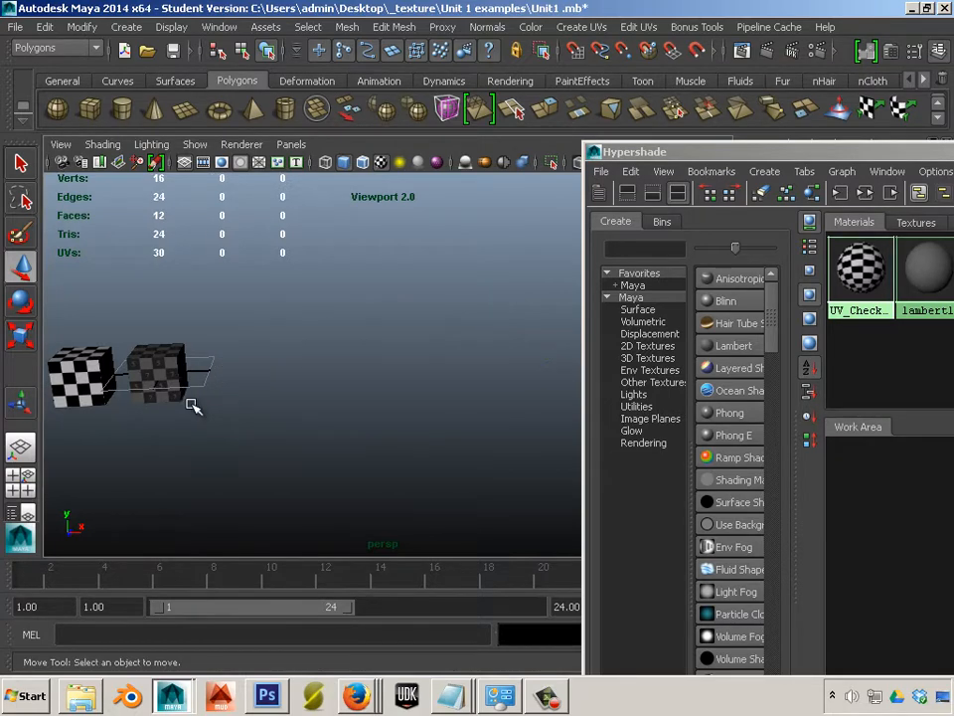
- Examine the texture on the numbered cube up close and compare it with the black-and-white checkered cube
click(179, 389)
alt+middle_drag(306, 365, 377, 372)
scroll(317, 379, up, 5)
alt+middle_drag(152, 352, 539, 312)
alt+middle_drag(363, 348, 384, 297)
alt+drag(372, 307, 352, 313)
alt+middle_drag(352, 313, 420, 311)
alt+right_drag(409, 312, 496, 343)
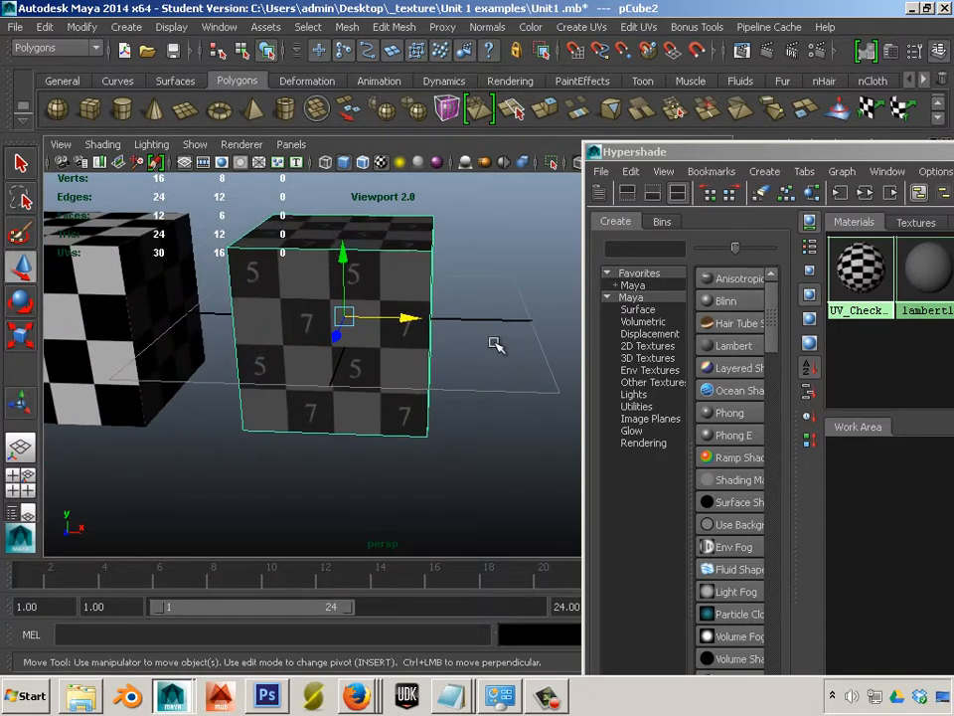
alt+middle_drag(411, 320, 421, 386)
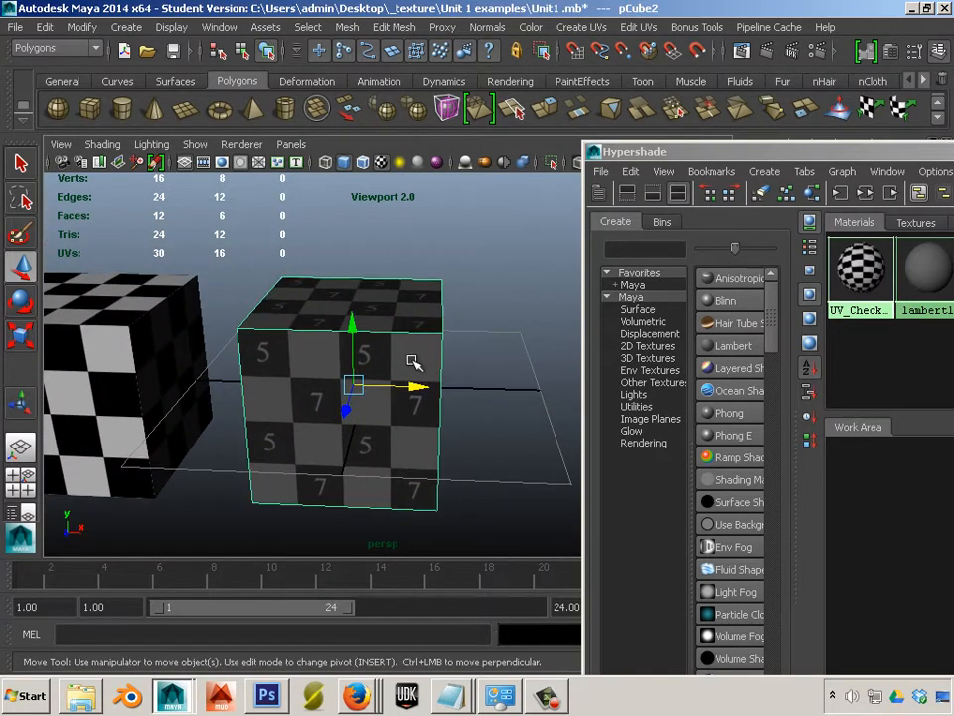
click(301, 250)
click(298, 296)
alt+middle_drag(318, 333, 407, 340)
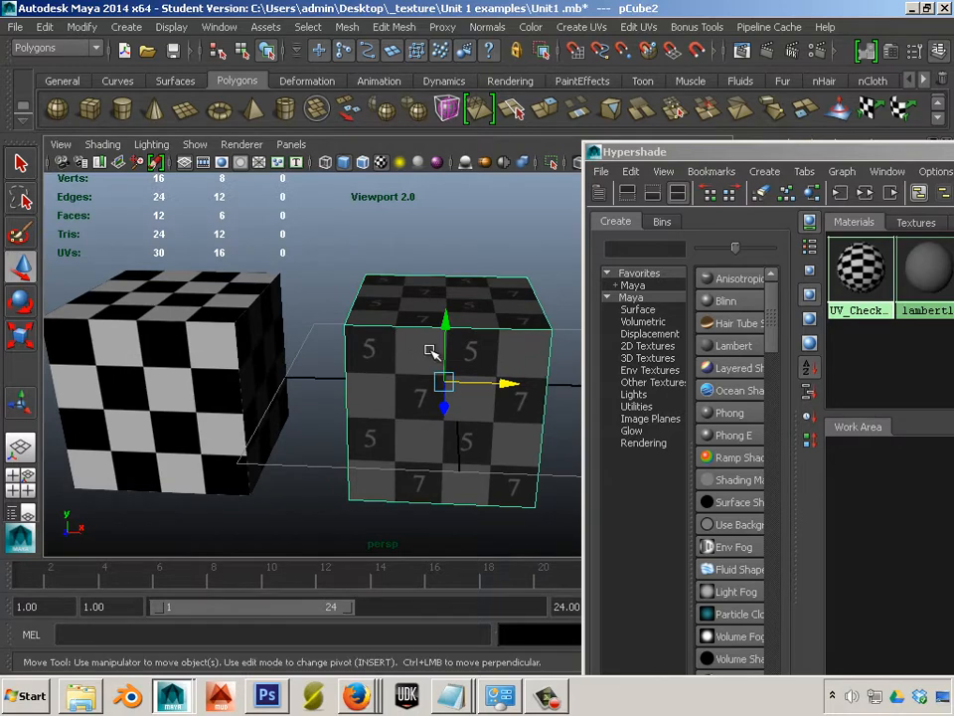
alt+right_drag(431, 350, 392, 345)
alt+middle_drag(392, 345, 325, 326)
click(503, 409)
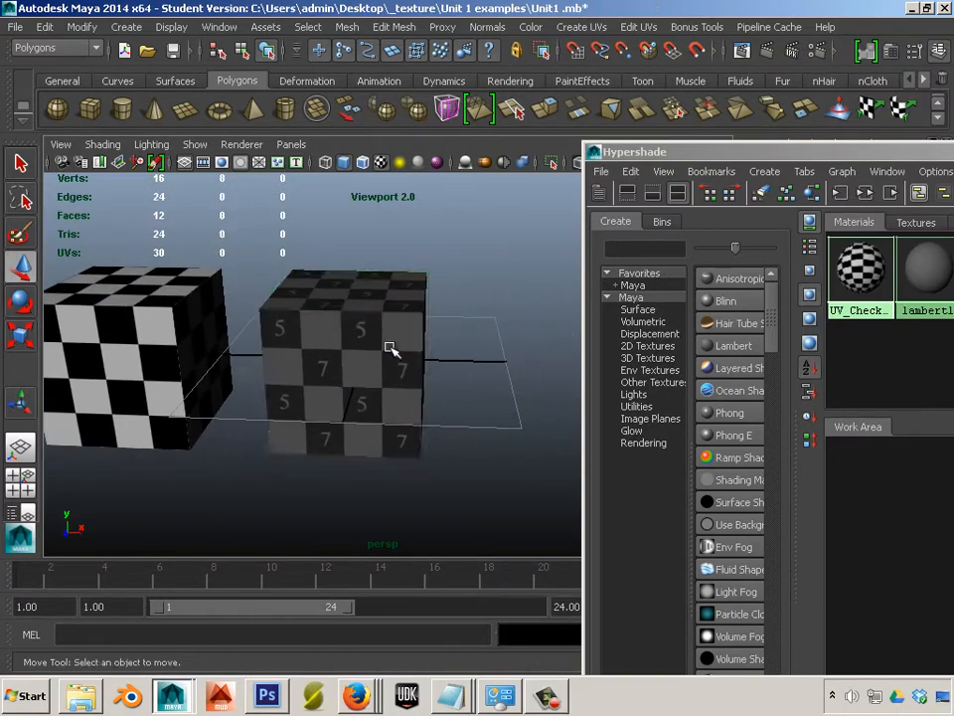
- Show the numbered cube's UV layout in the UV Texture Editor, placing the window beside the cube
click(390, 350)
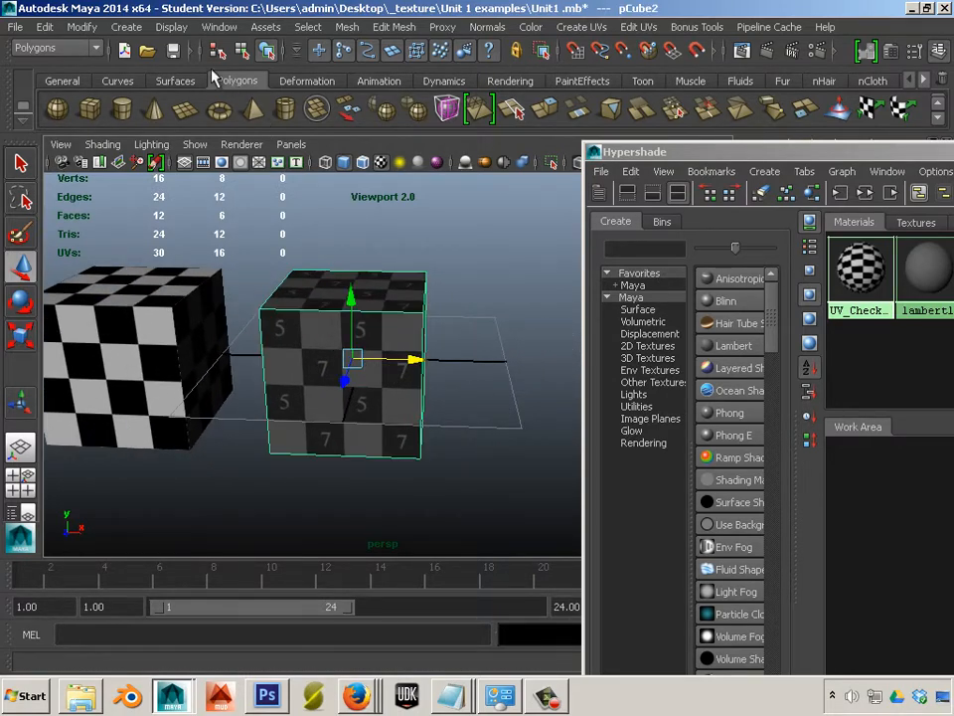
click(218, 27)
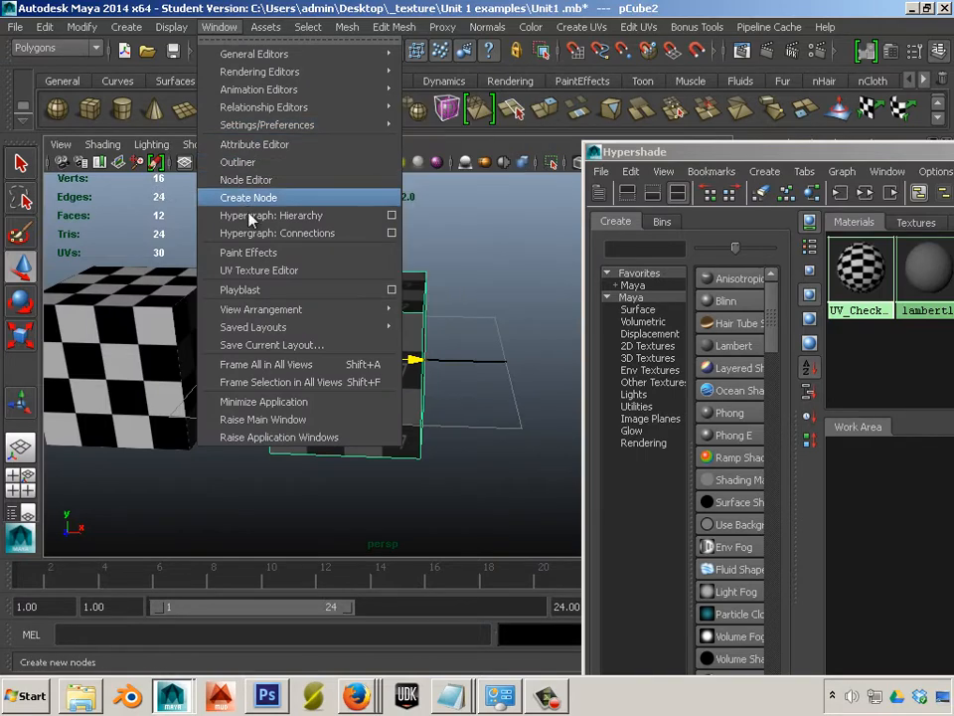
click(248, 270)
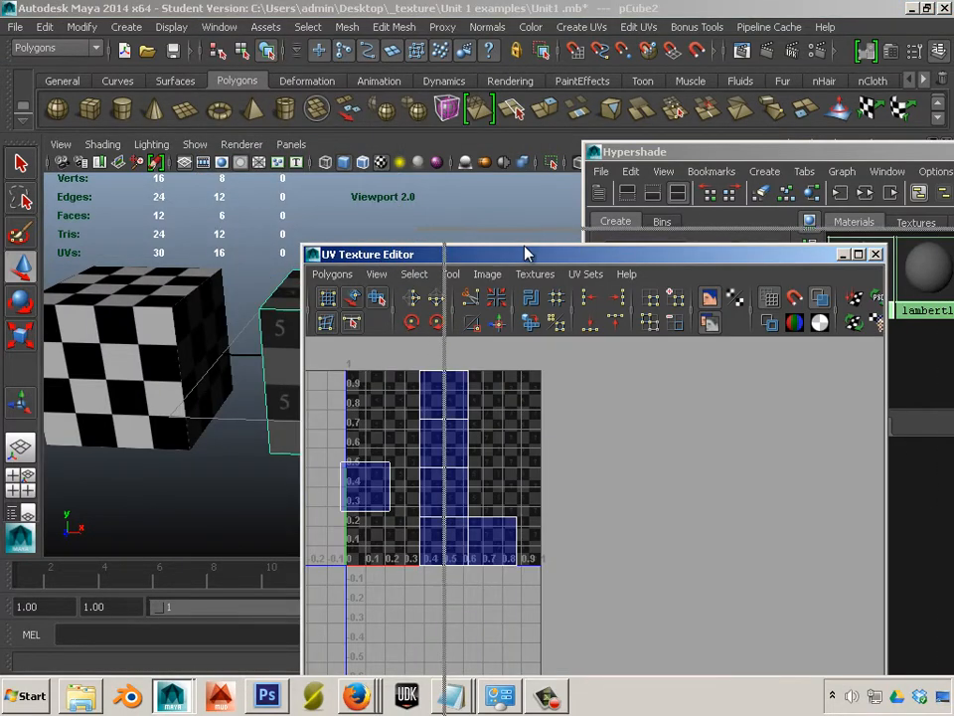
drag(395, 255, 583, 196)
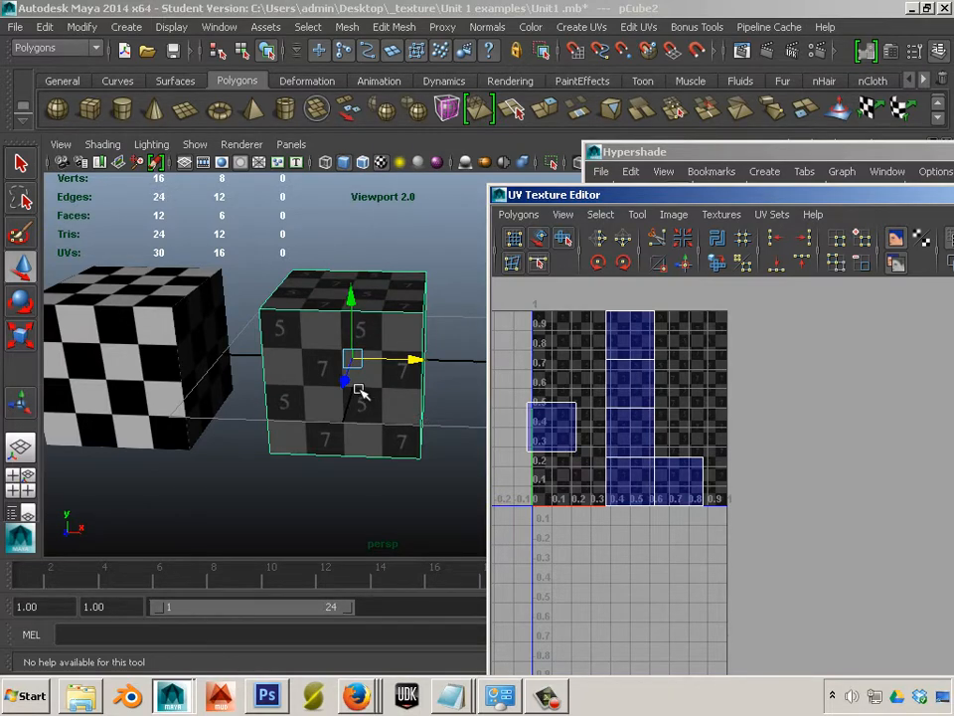
click(395, 450)
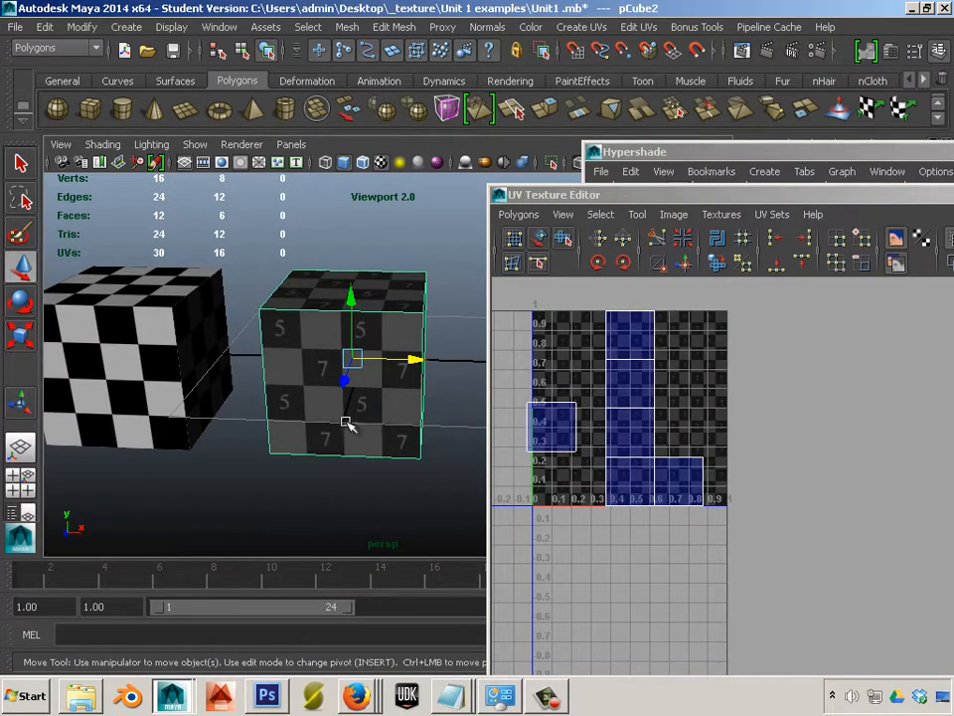
- Turn on Wireframe on Shaded and Backface Culling in the perspective view
click(87, 147)
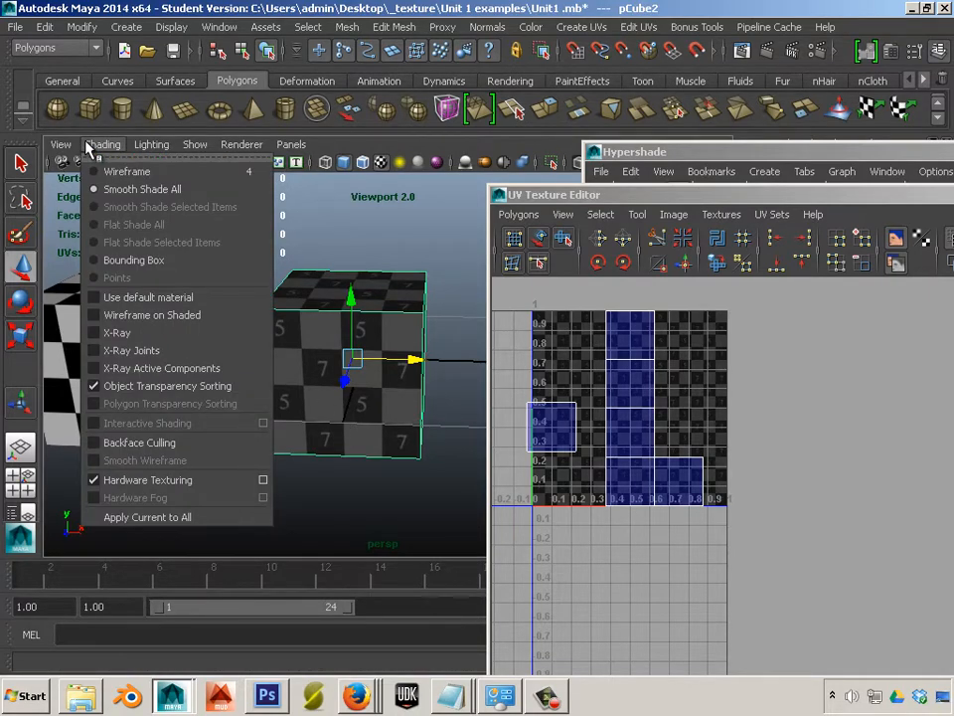
click(127, 315)
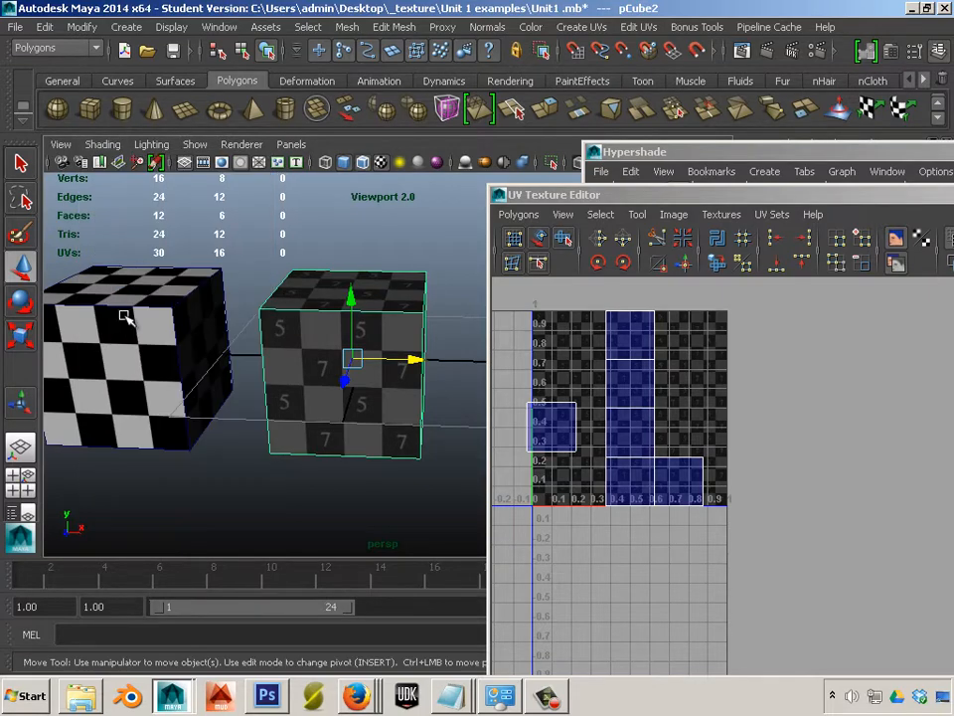
click(104, 146)
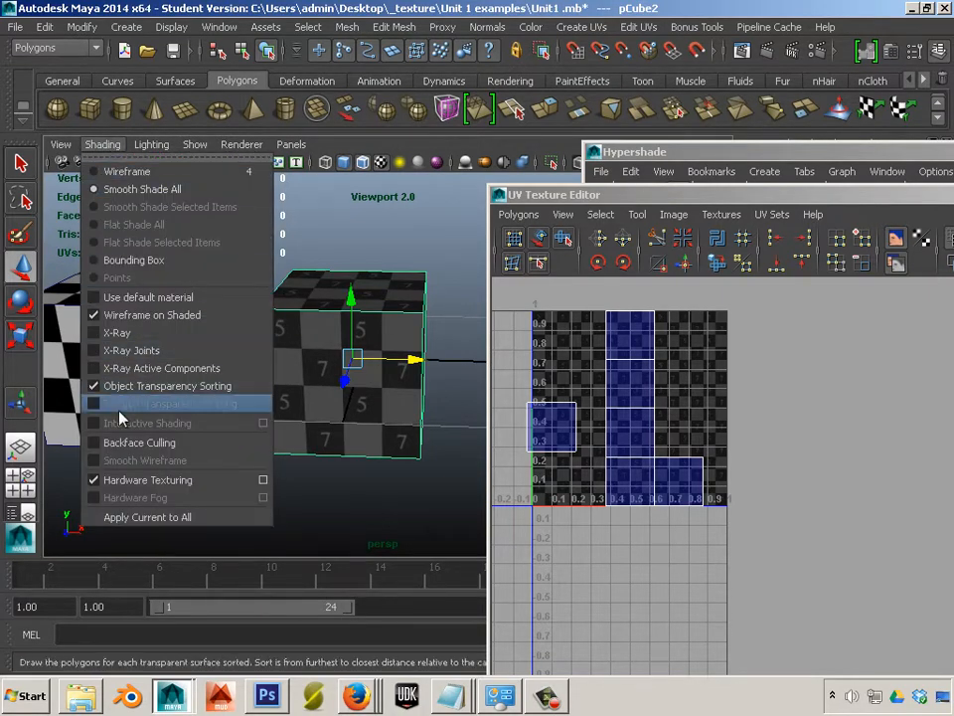
click(93, 449)
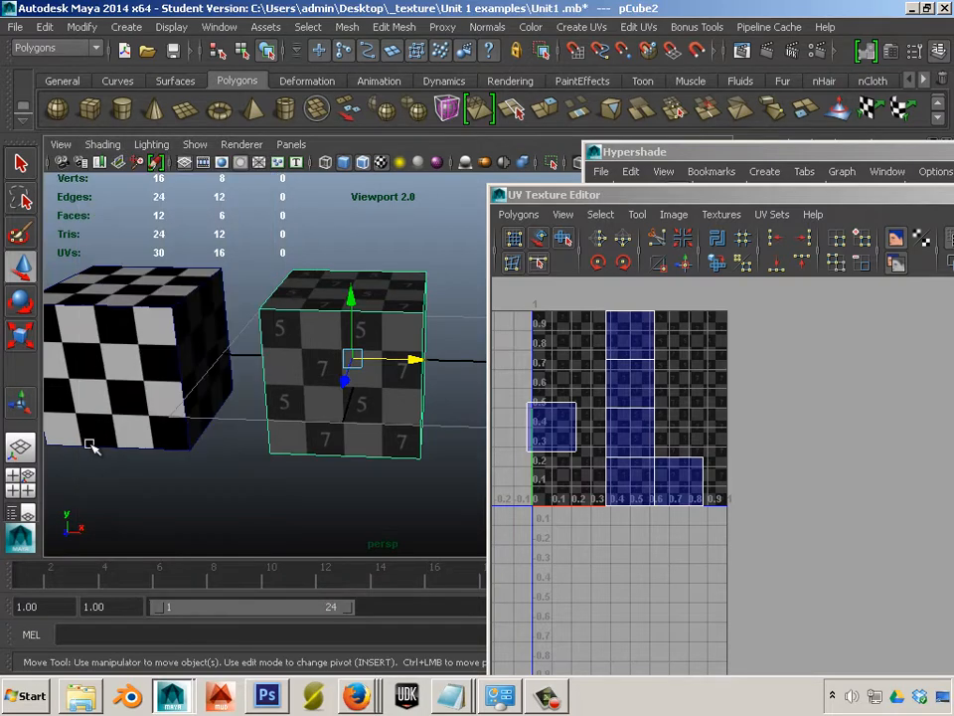
- Reverse the normals of the numbered cube and view its inner faces
click(249, 431)
alt+drag(257, 338, 217, 384)
alt+right_drag(217, 384, 443, 388)
mouse_move(443, 387)
alt+middle_down()
mouse_move(393, 432)
mouse_move(436, 402)
alt+middle_up()
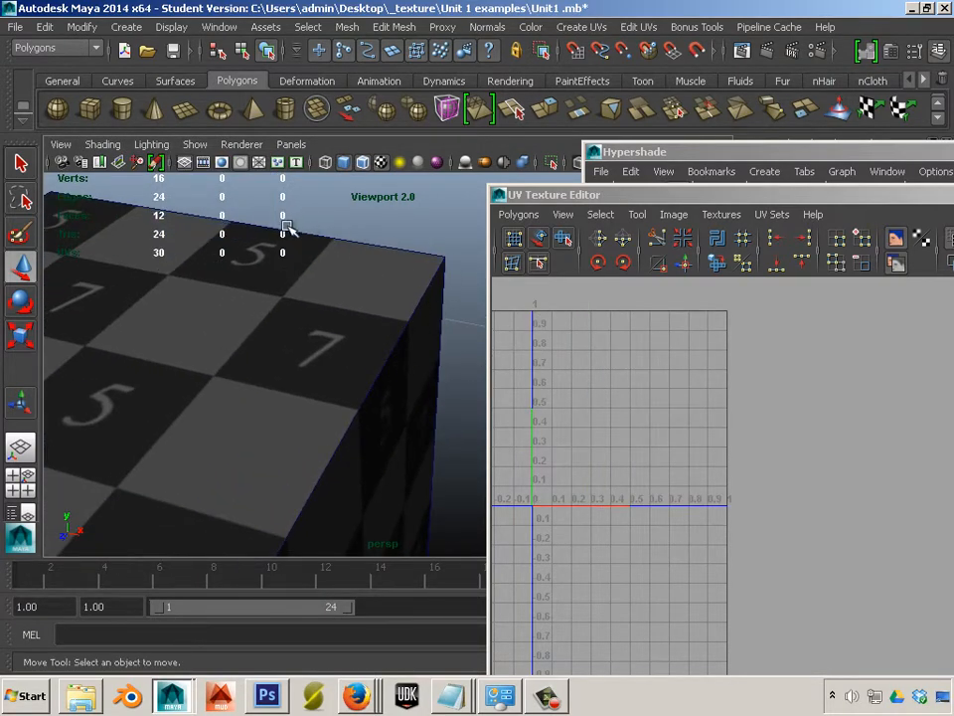
key(a)
click(334, 365)
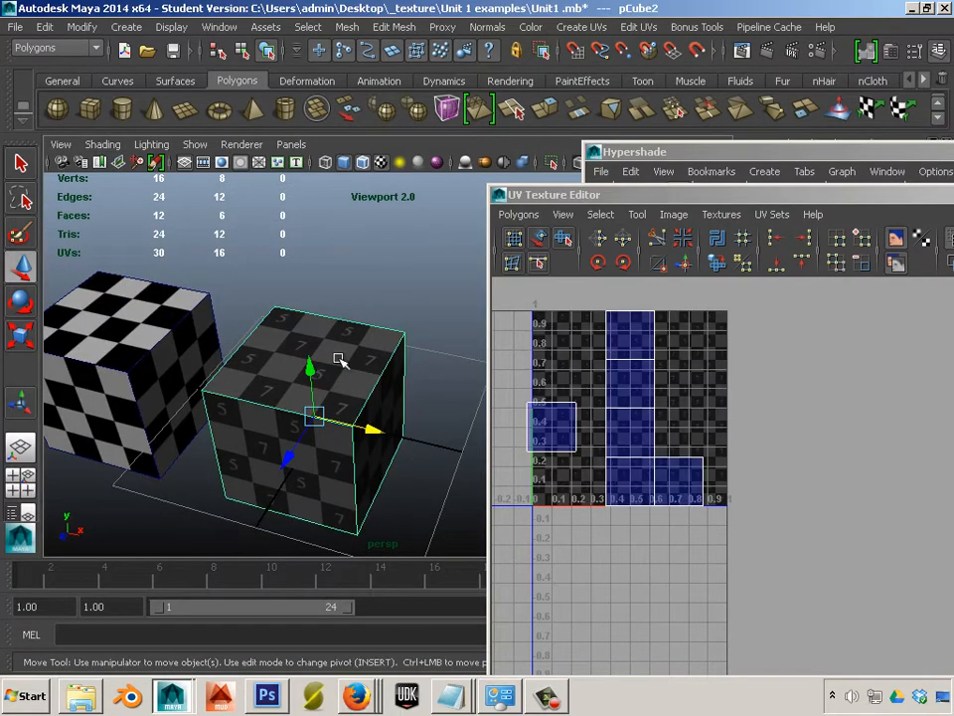
click(488, 27)
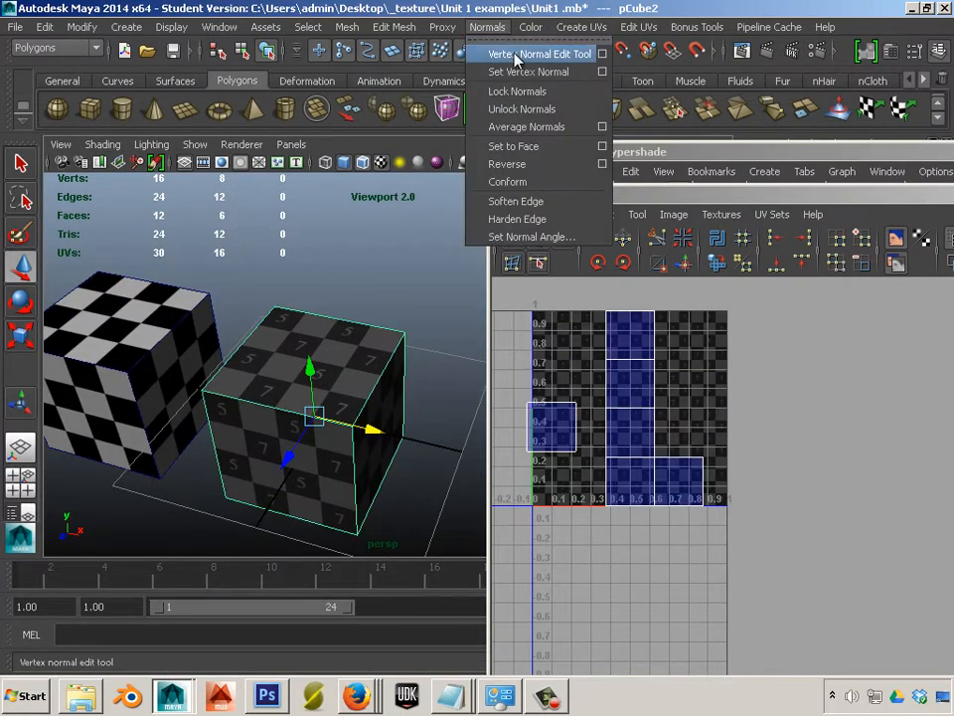
click(507, 164)
click(373, 241)
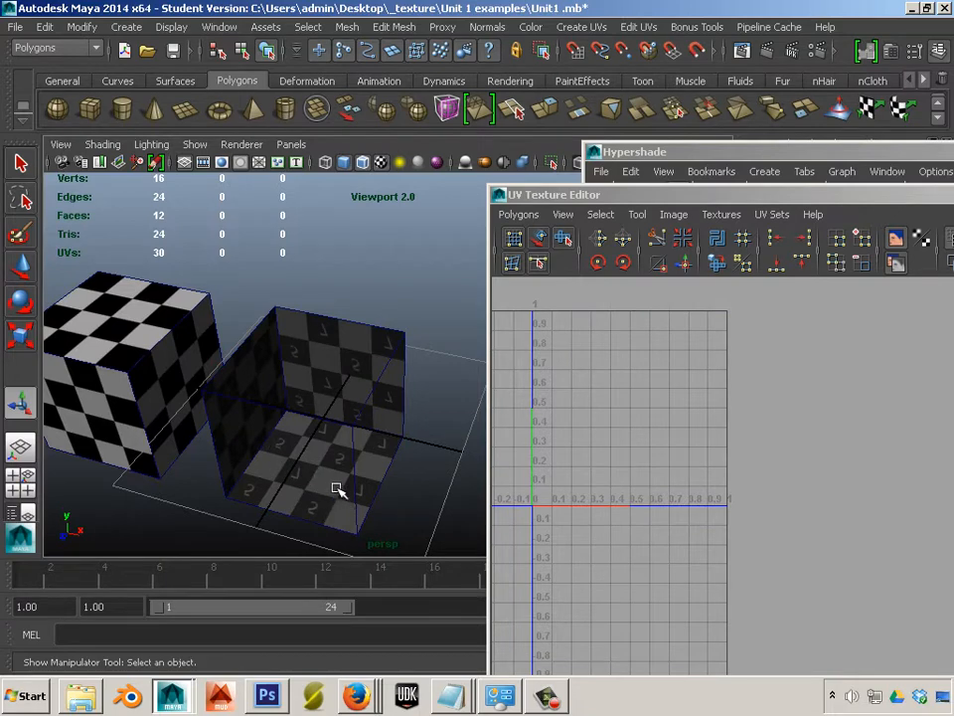
alt+drag(336, 489, 338, 421)
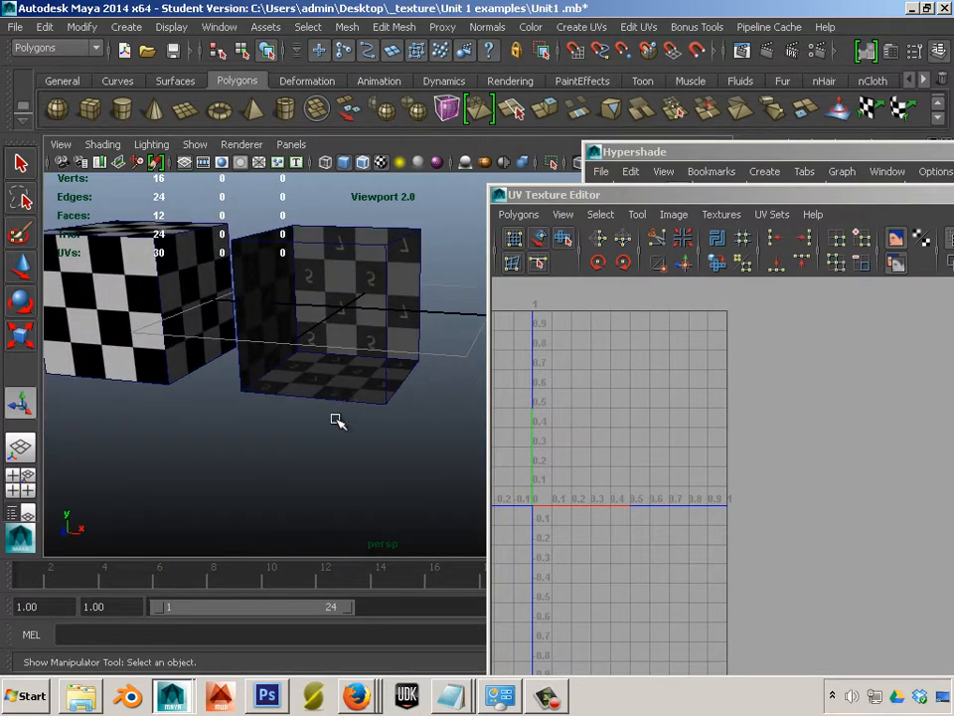
- Reverse the numbered cube's normals again so they point outward, and view its outer faces
click(349, 348)
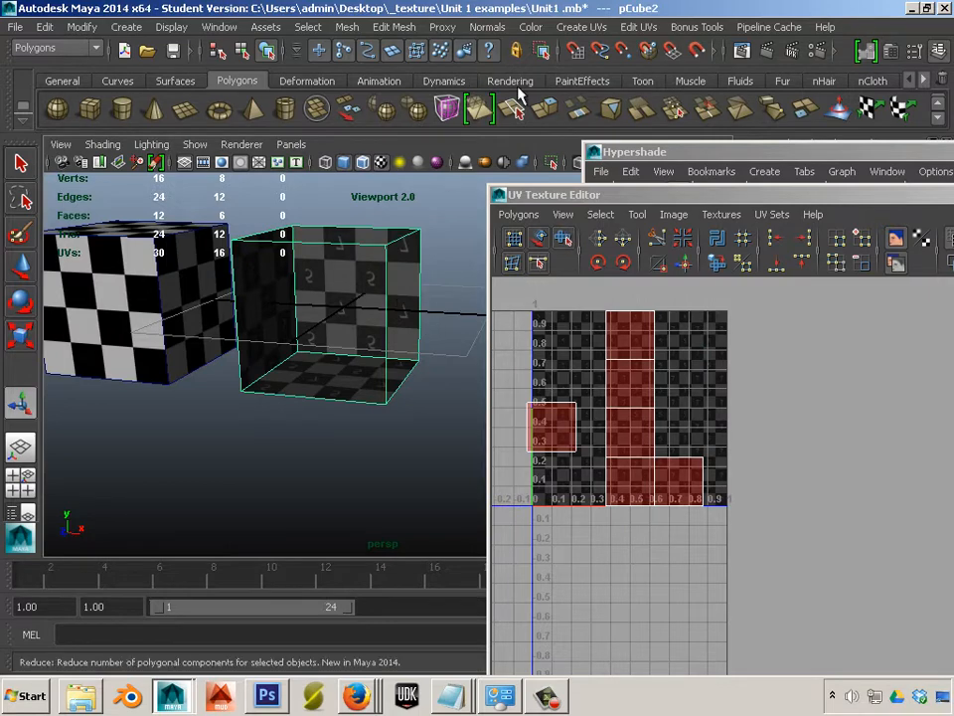
click(488, 27)
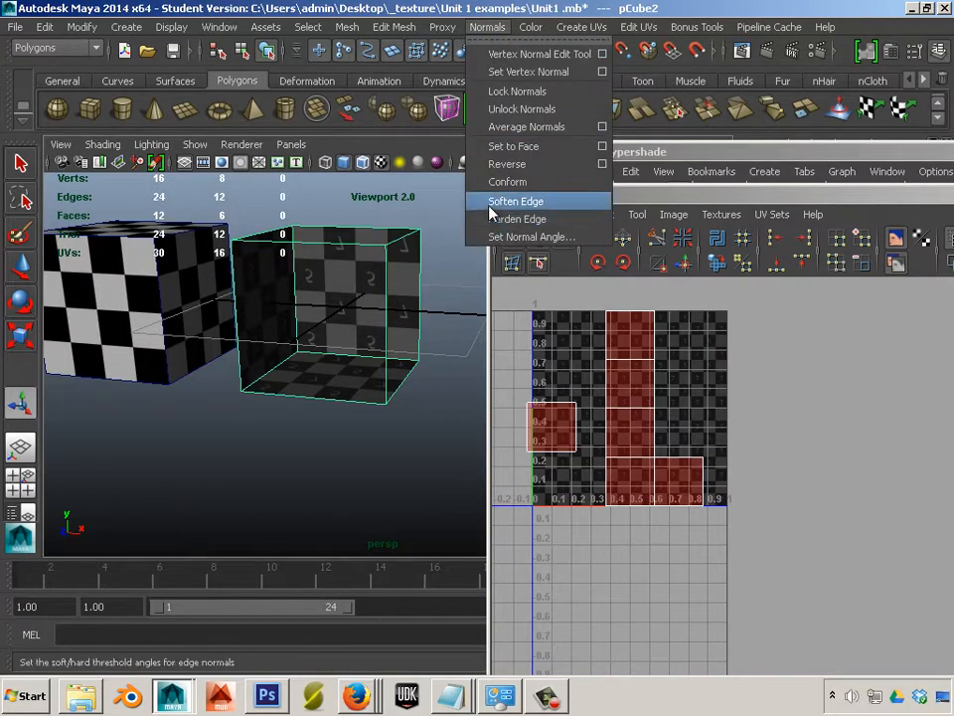
click(495, 169)
click(436, 275)
alt+middle_drag(437, 278, 398, 294)
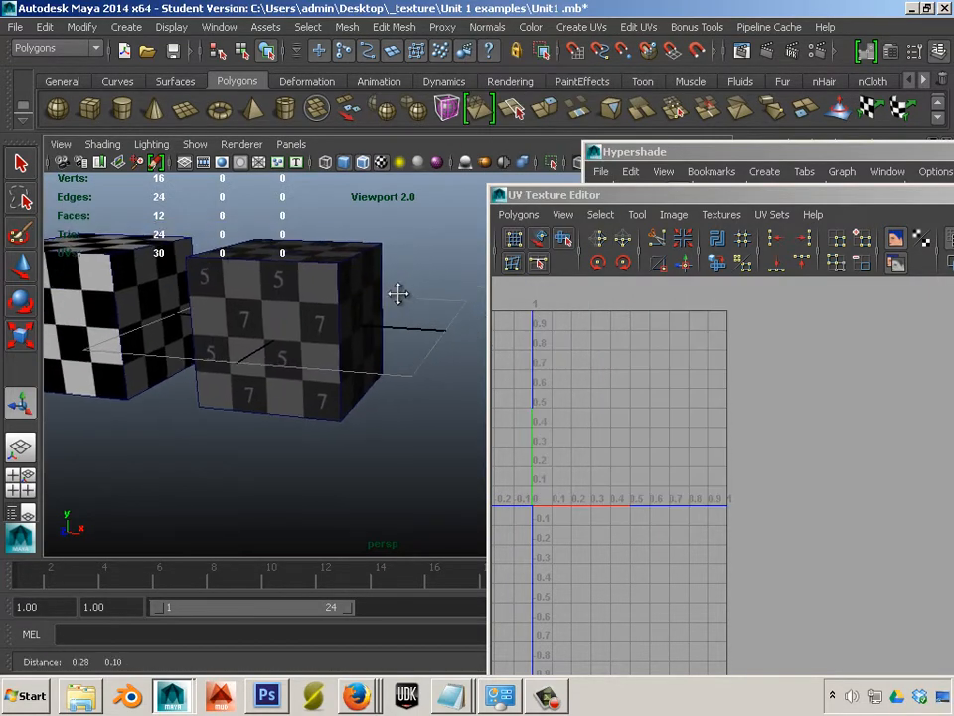
alt+right_drag(397, 294, 478, 332)
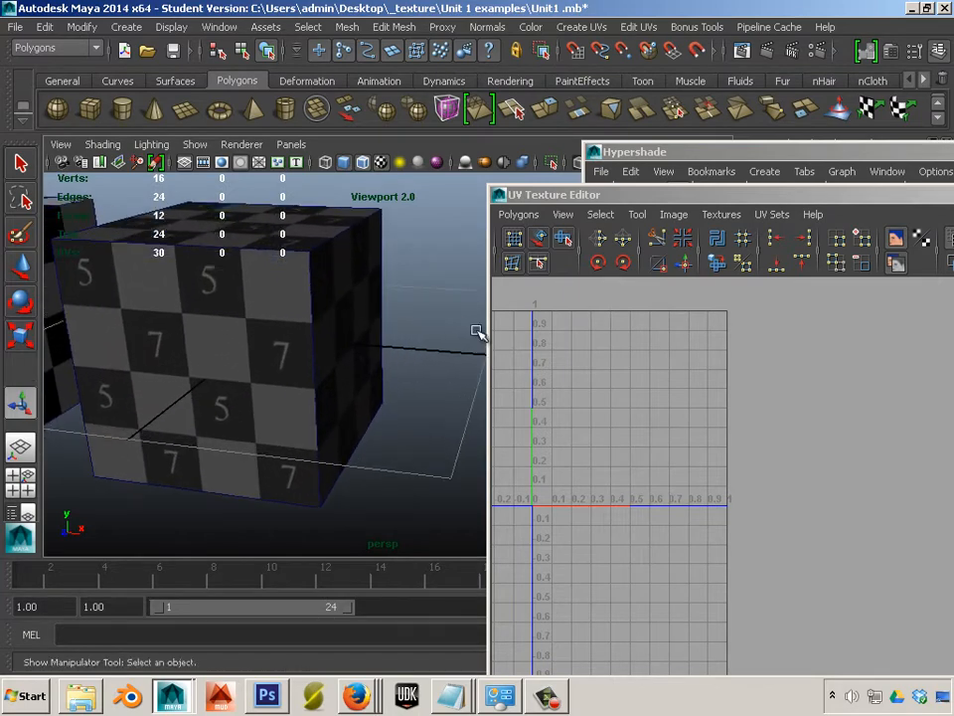
- Select the black-and-white checkered cube and frame it in the perspective view
click(301, 298)
alt+middle_drag(181, 287, 513, 335)
click(417, 337)
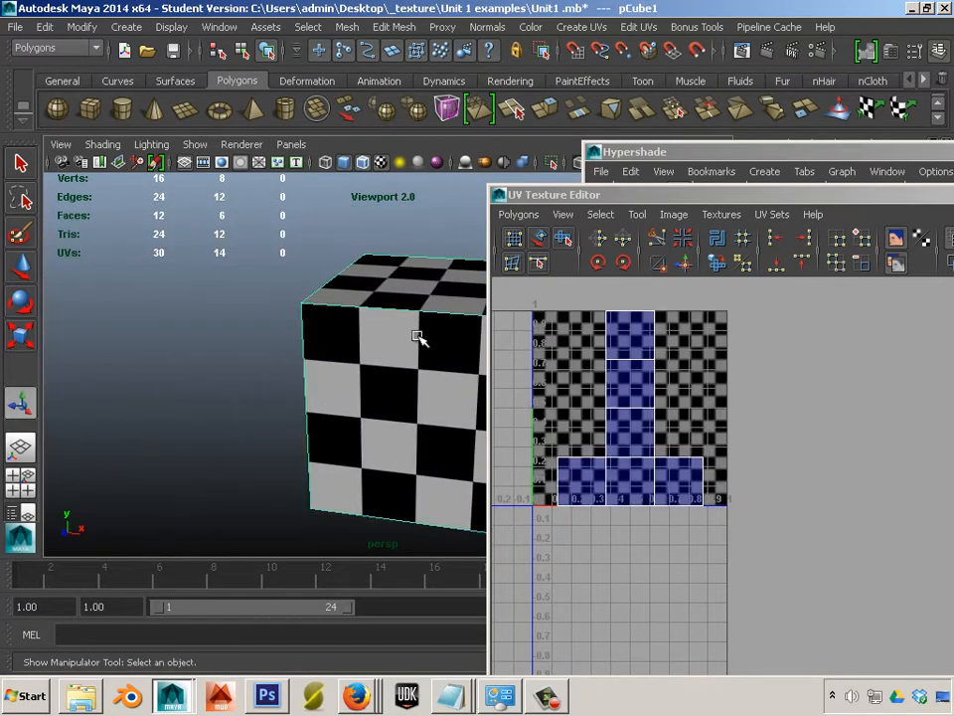
key(f)
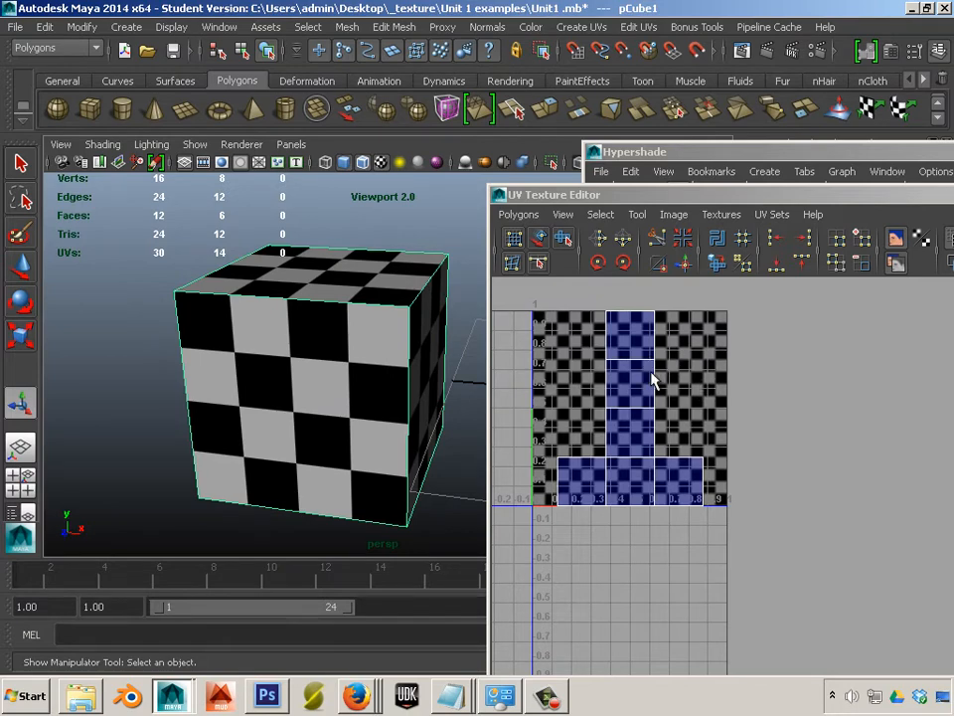
click(101, 145)
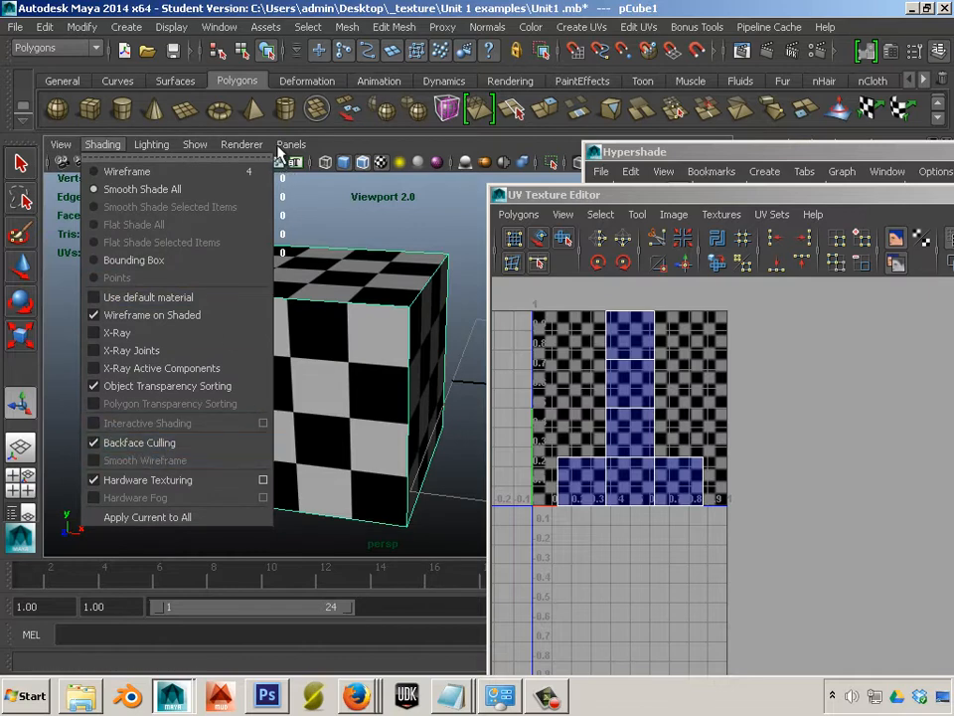
mouse_move(260, 149)
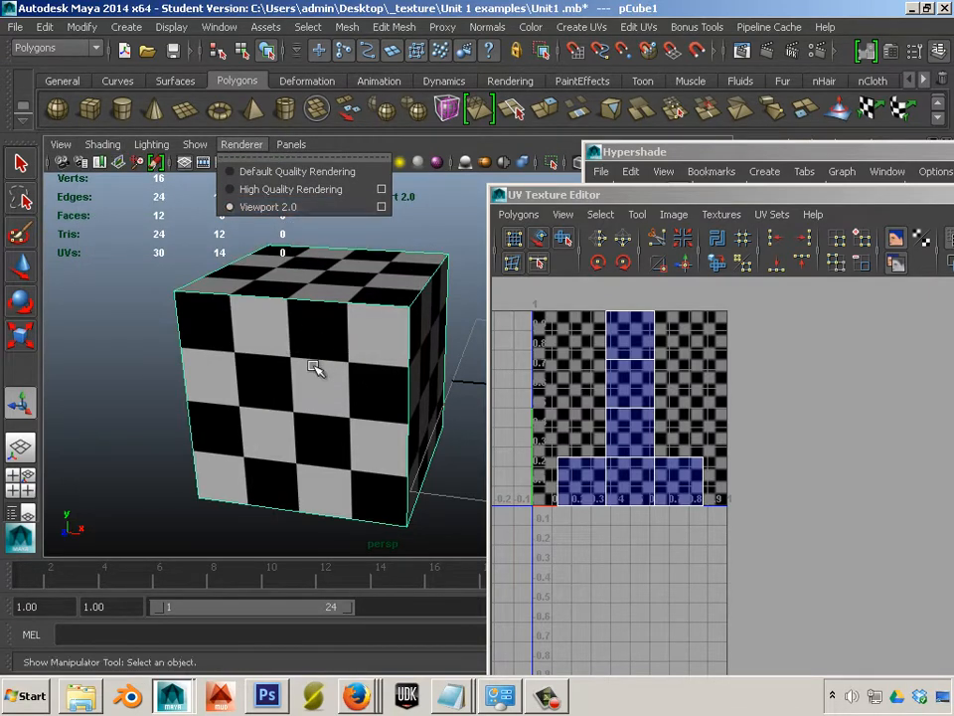
- Reposition the UV Texture Editor so its display tools are reachable and turn on texture borders for the checkered cube
click(651, 190)
drag(617, 198, 545, 112)
drag(611, 107, 568, 151)
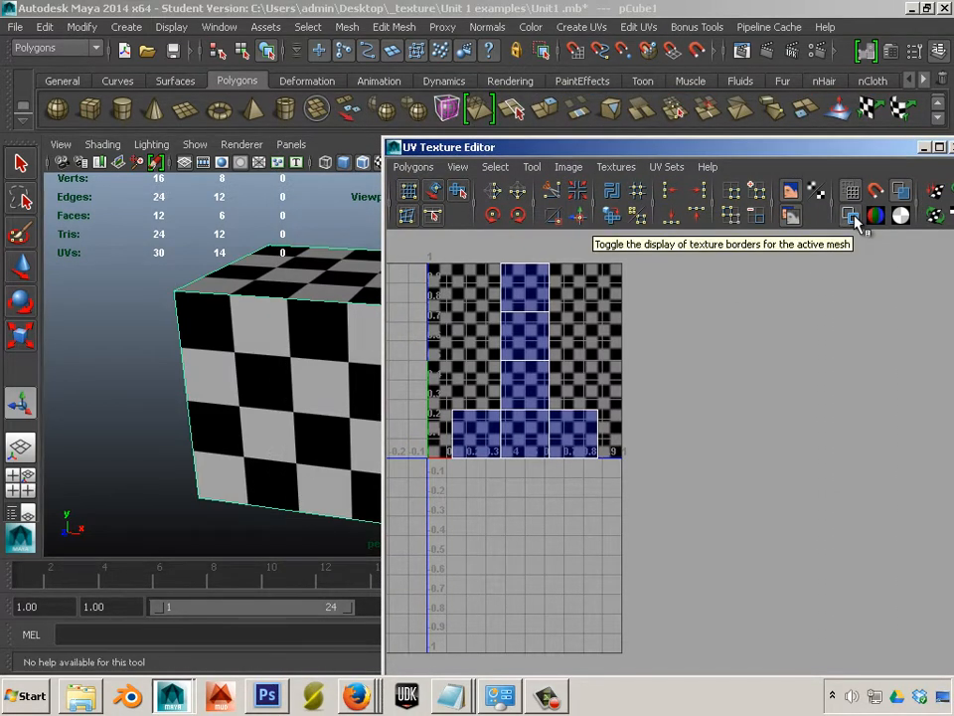
click(856, 219)
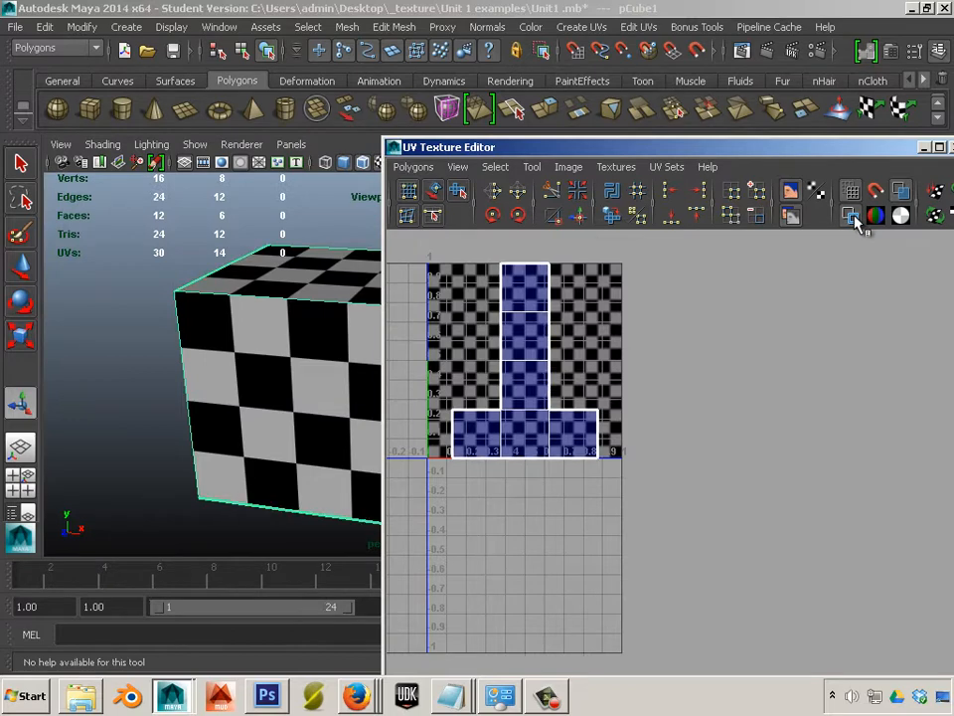
- Examine the checkered cube's texture borders from several angles, comparing its edges in the selected and deselected states with its UV layout
mouse_move(164, 326)
alt+mouse_down()
mouse_move(175, 332)
mouse_move(147, 318)
alt+mouse_up()
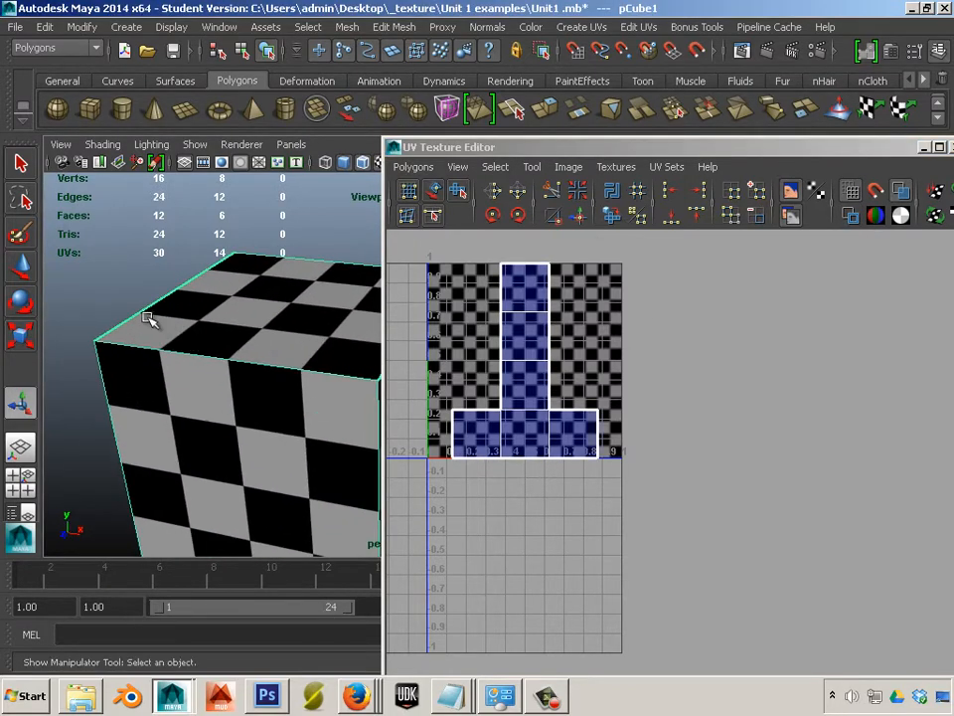
alt+drag(293, 287, 205, 285)
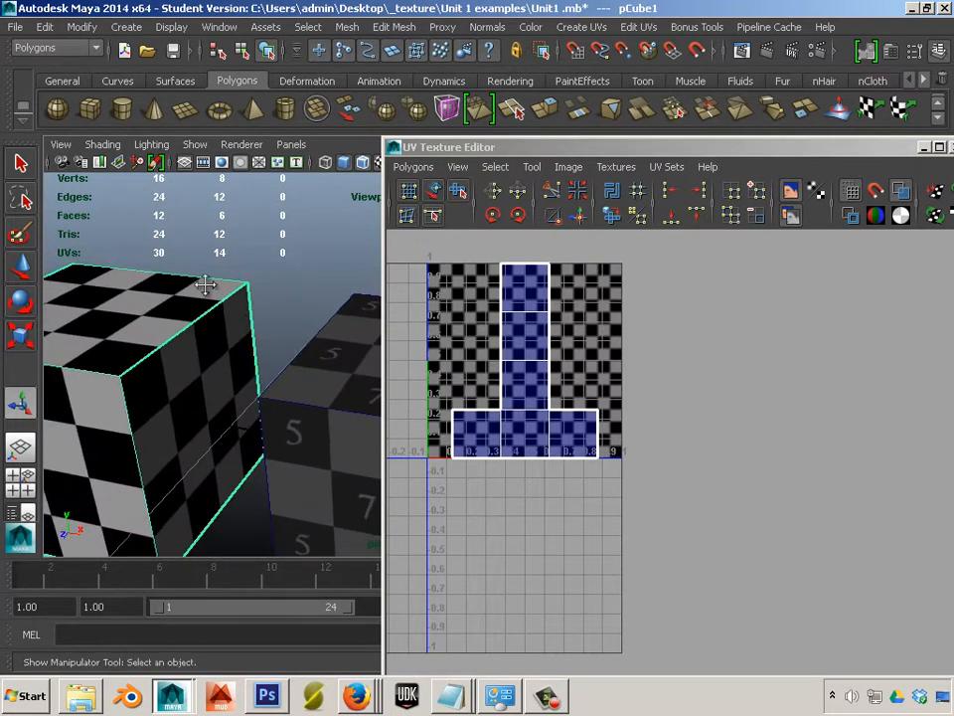
alt+middle_drag(205, 285, 276, 249)
click(282, 241)
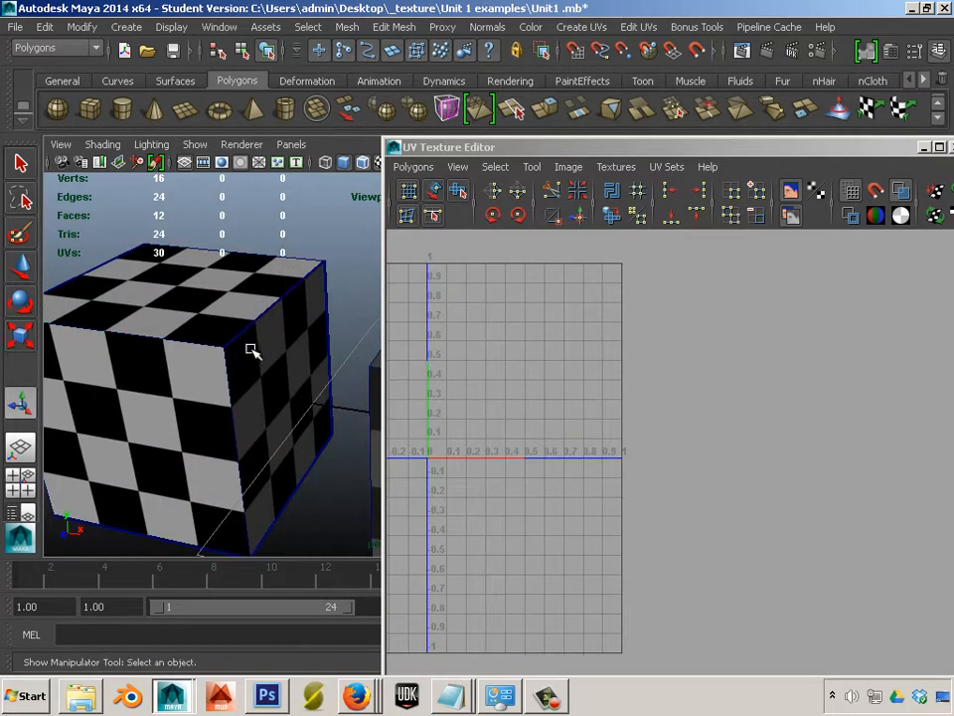
alt+drag(251, 350, 271, 362)
click(280, 352)
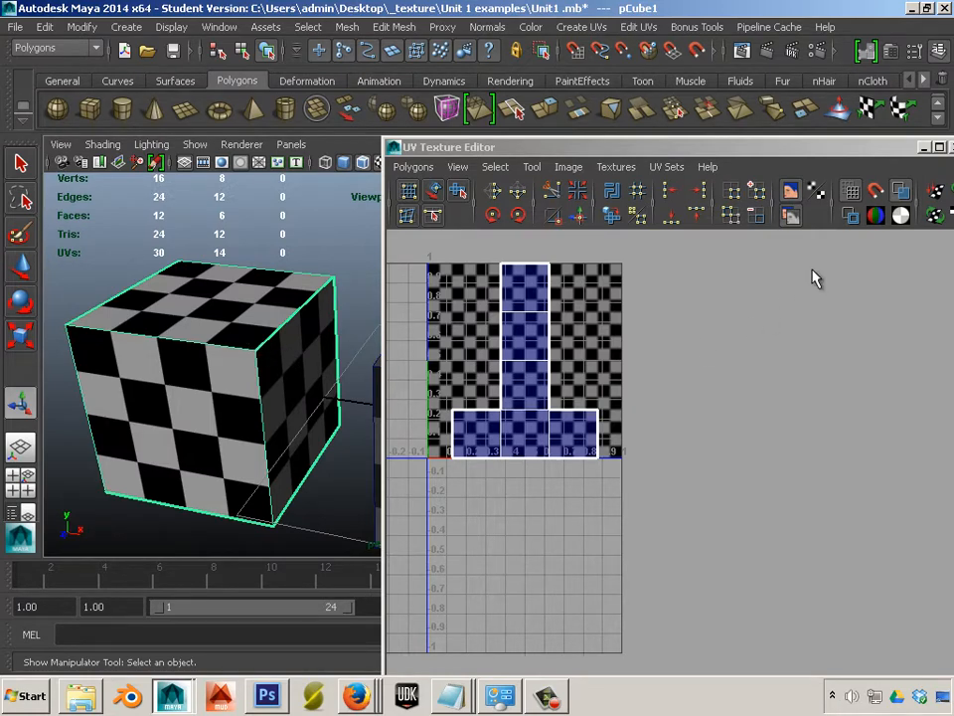
click(901, 189)
click(902, 191)
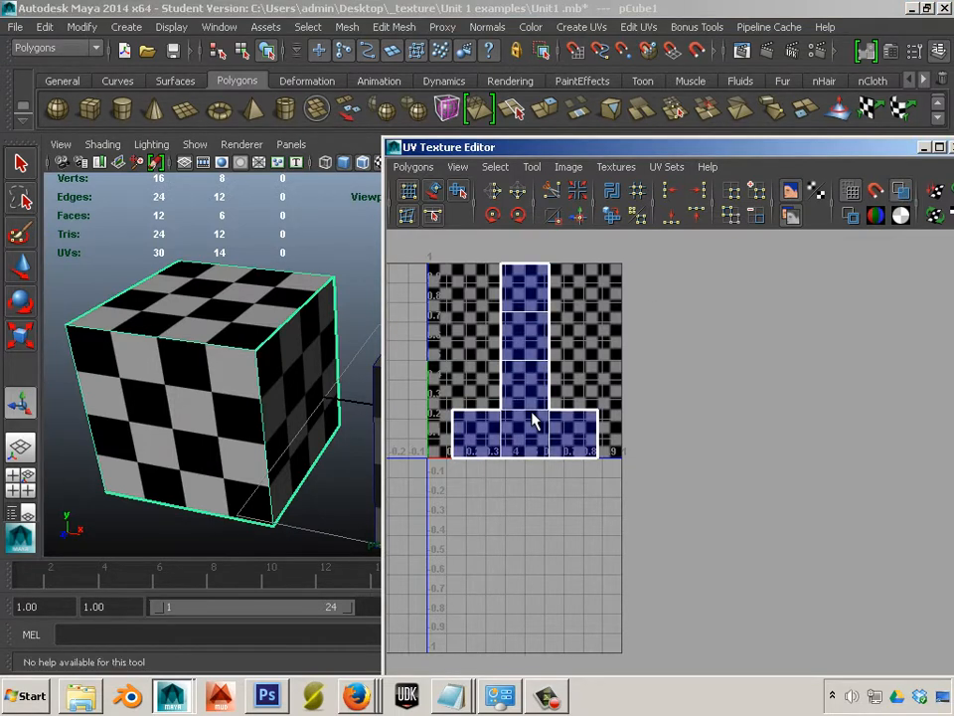
click(311, 321)
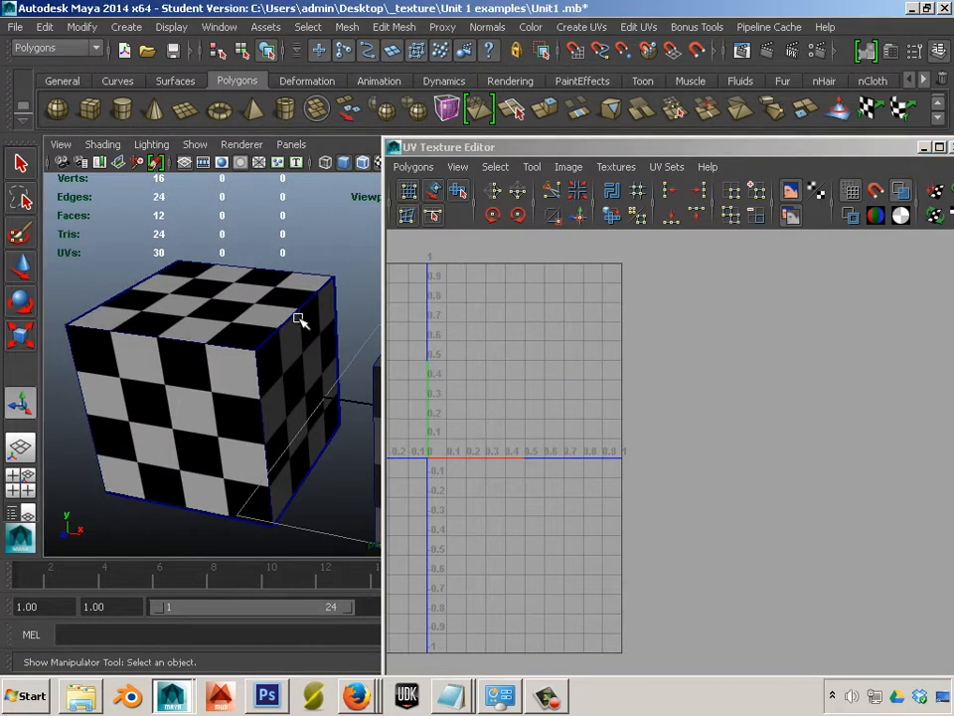
click(278, 398)
click(319, 256)
click(247, 404)
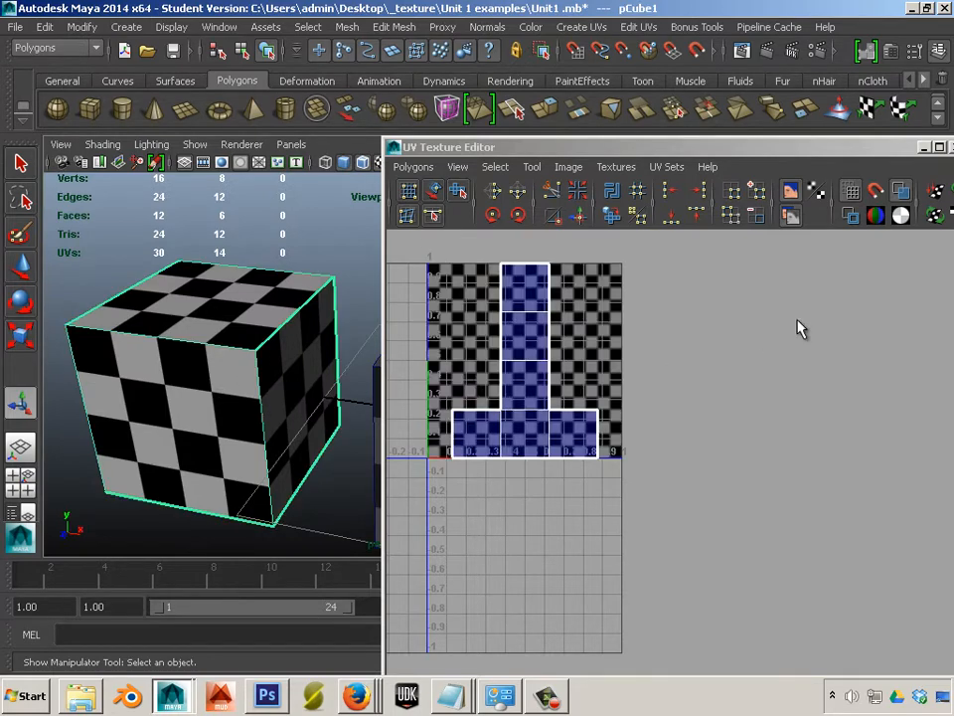
- Set the checkered cube's border edge width to 6.4304 in the Custom Polygon Display Options
click(850, 216)
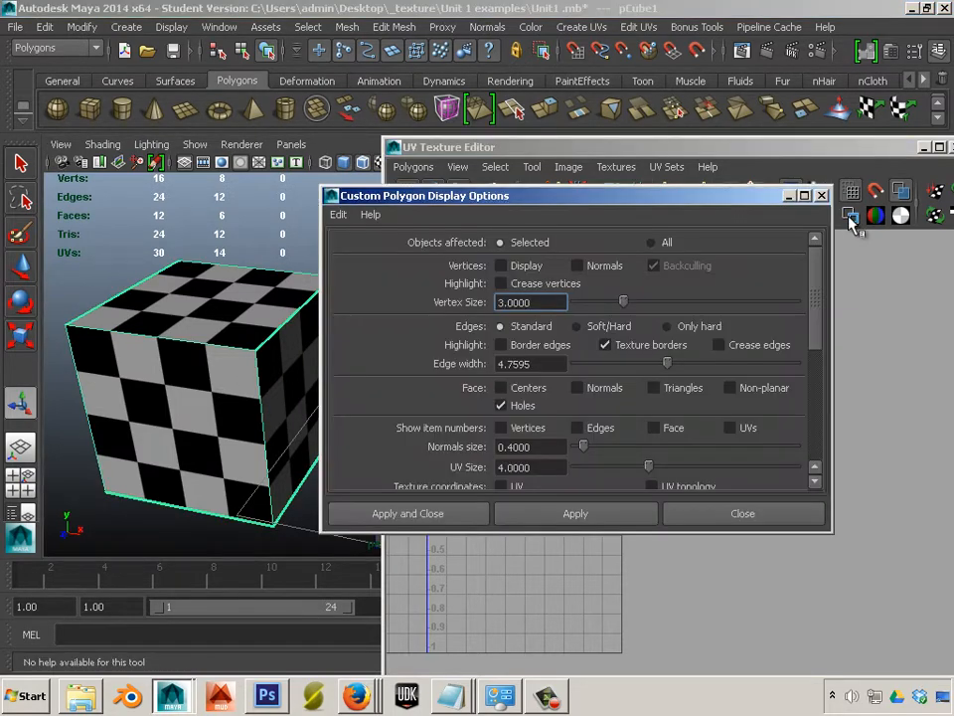
drag(673, 366, 708, 364)
click(566, 511)
click(603, 511)
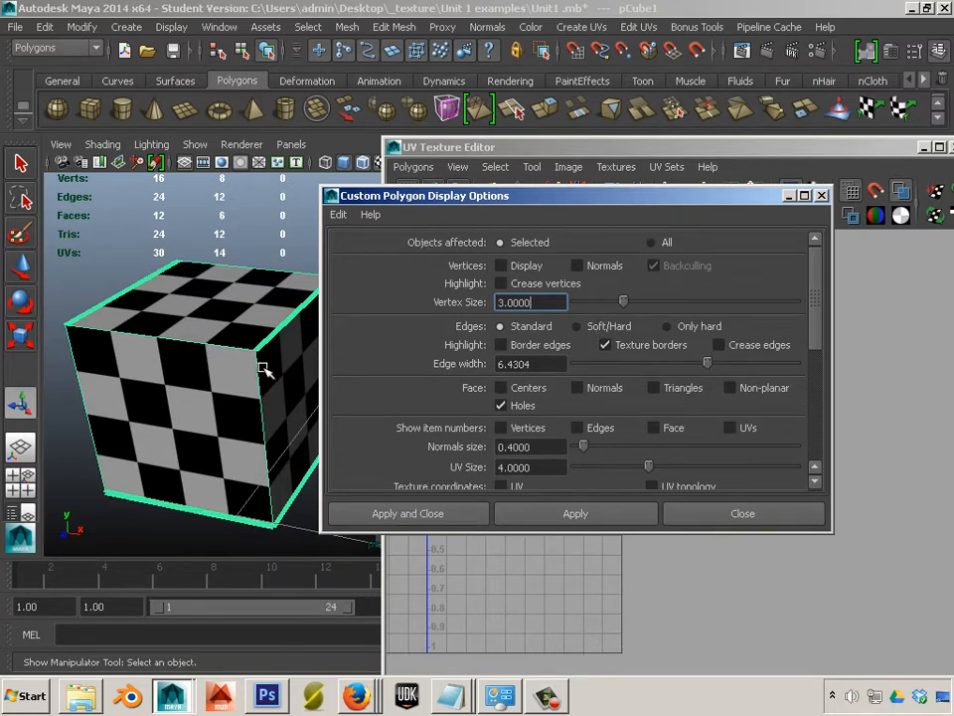
click(821, 195)
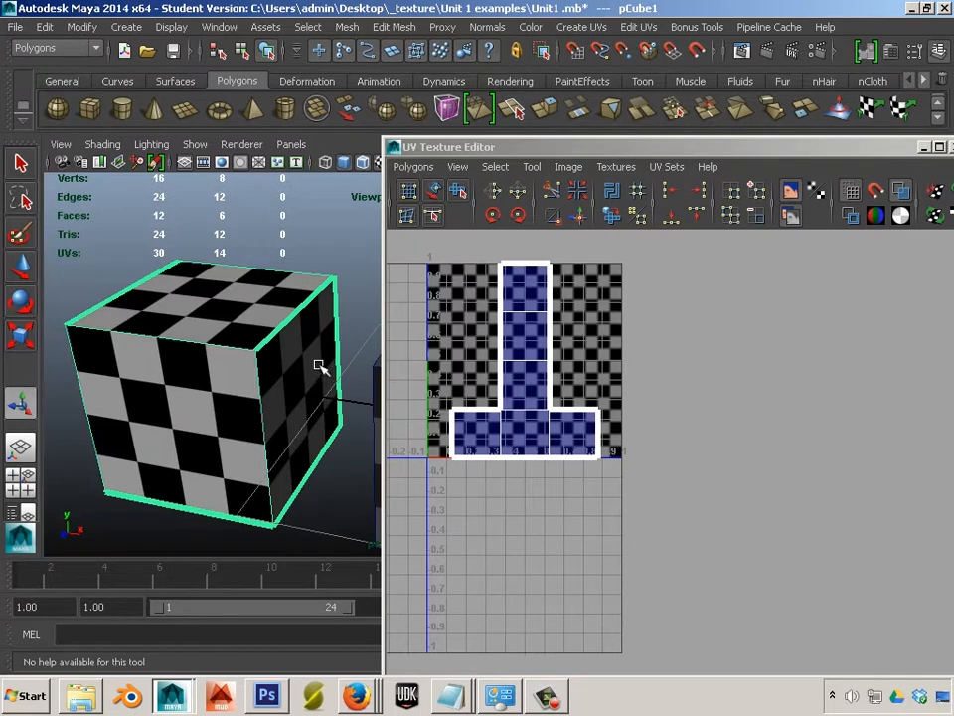
- Toggle the checkered cube's texture borders off and on repeatedly to compare both displays, leaving them on
click(847, 218)
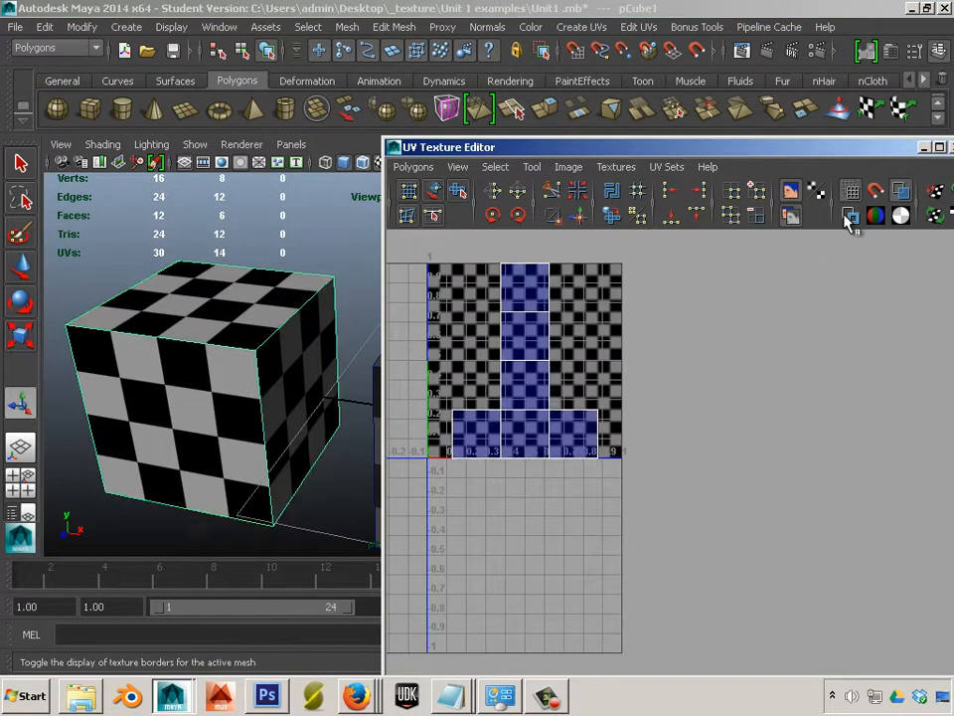
click(847, 217)
click(847, 218)
click(847, 217)
click(847, 218)
click(847, 217)
click(847, 218)
click(847, 217)
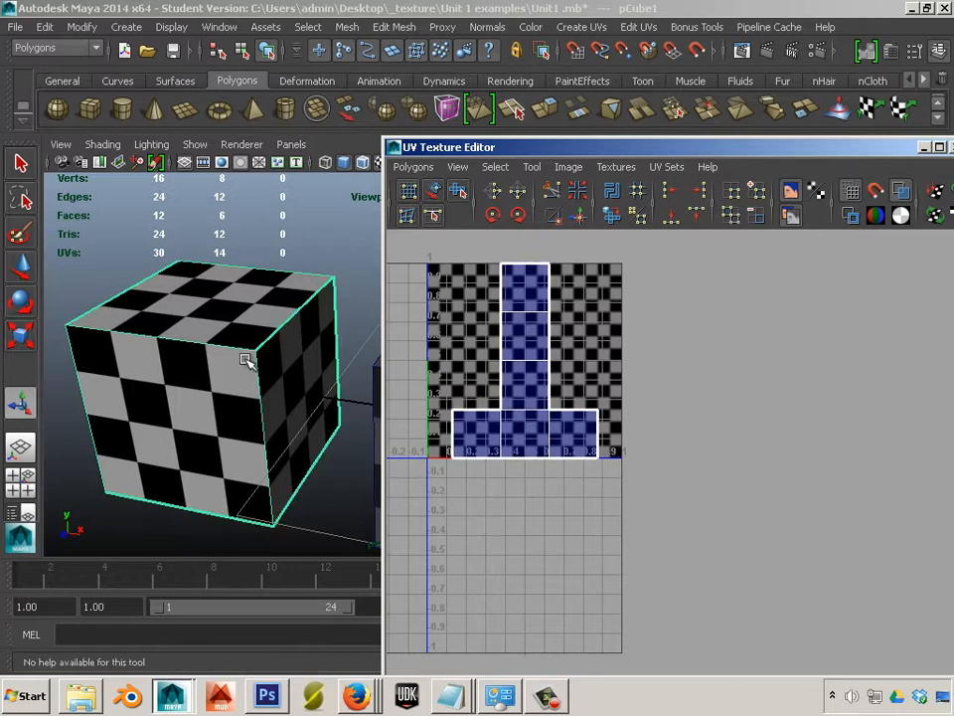
click(350, 297)
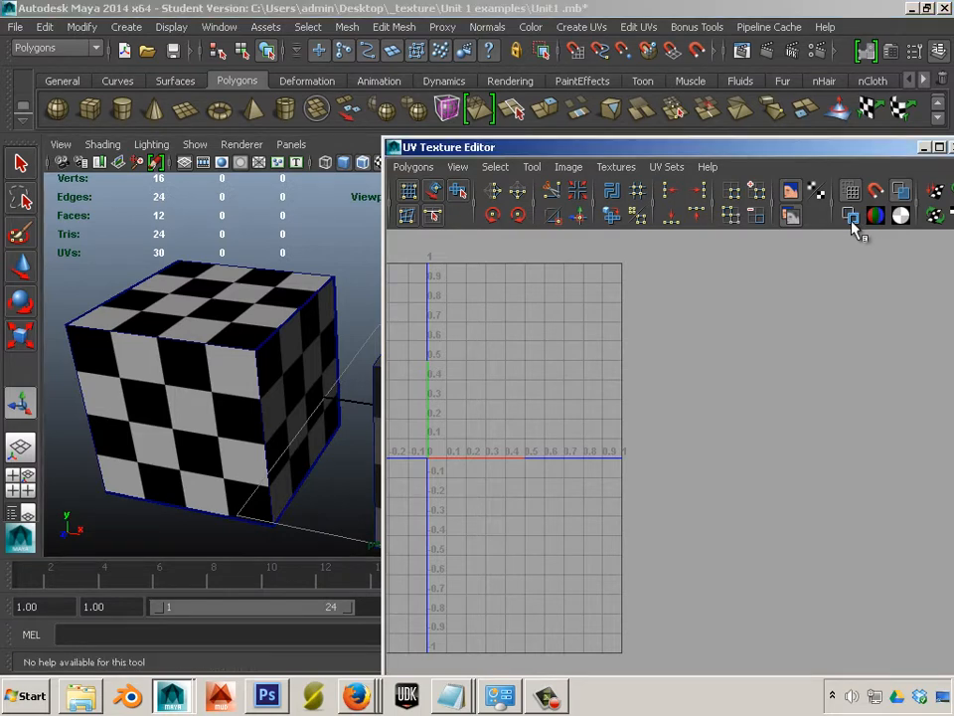
click(235, 341)
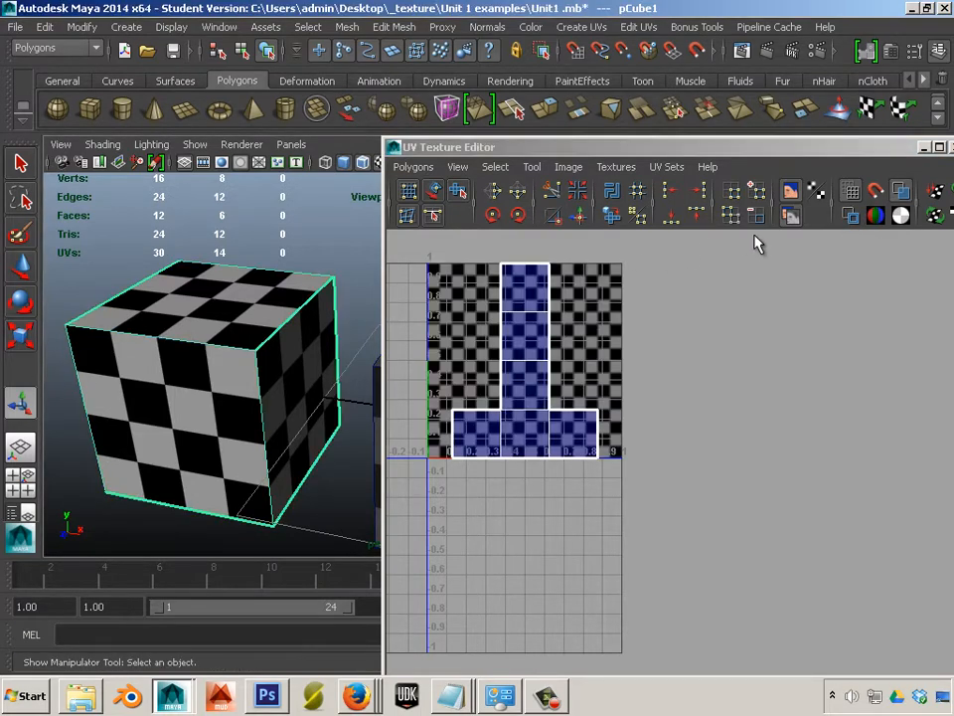
click(851, 215)
click(850, 215)
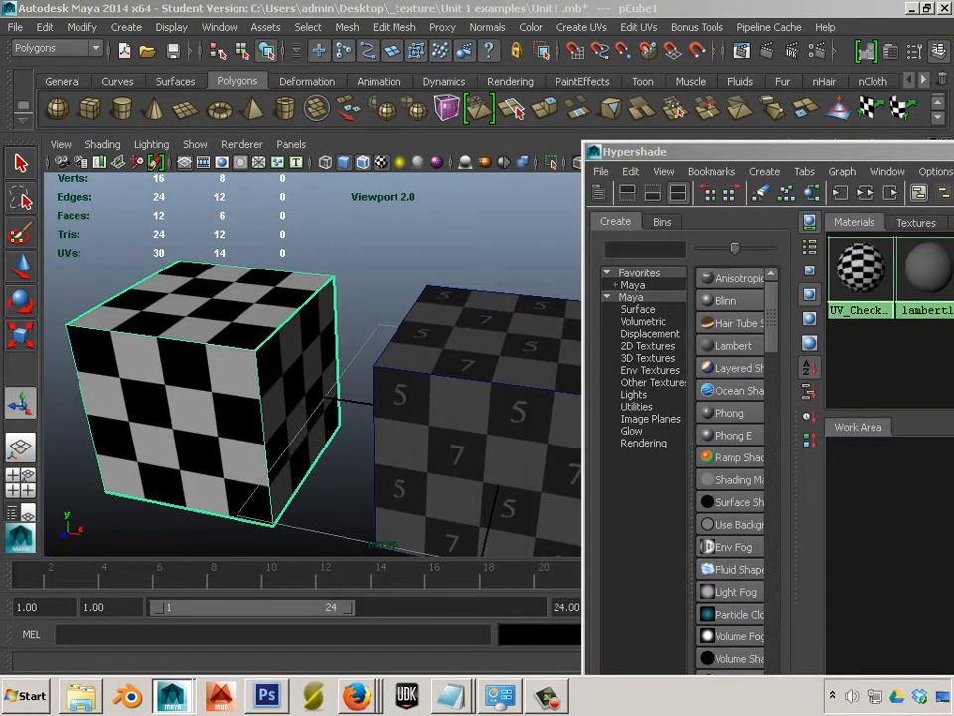
- Put the Hypershade away and show the numbered cube's UV layout in the UV Texture Editor, placing the window beside the cube
alt+drag(381, 476, 315, 437)
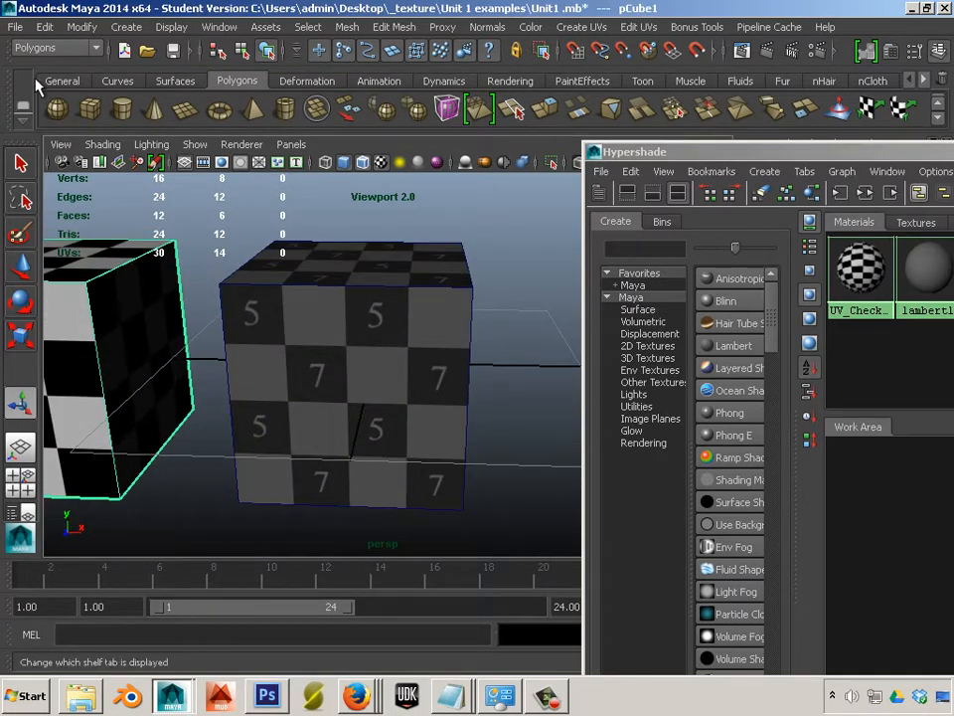
click(557, 703)
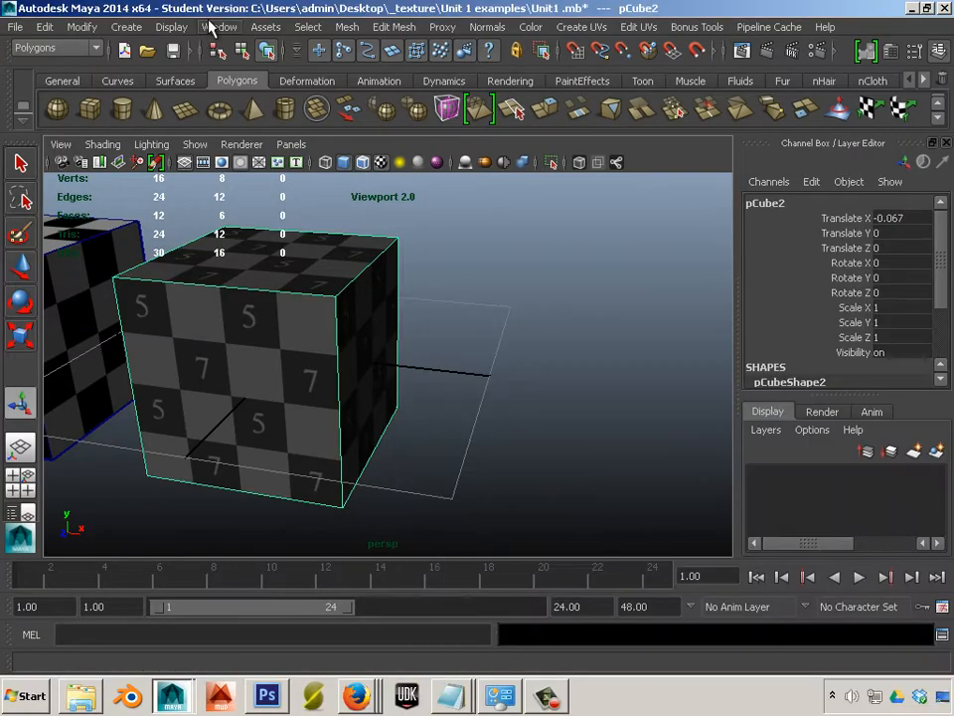
click(219, 27)
click(259, 270)
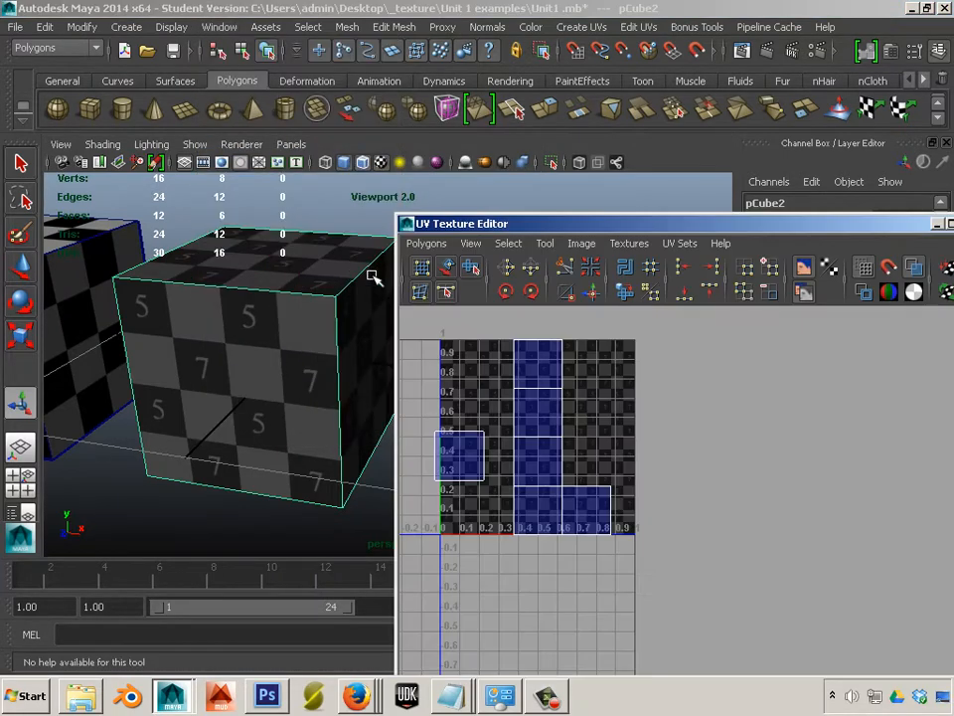
drag(512, 222, 622, 93)
alt+middle_drag(391, 264, 388, 287)
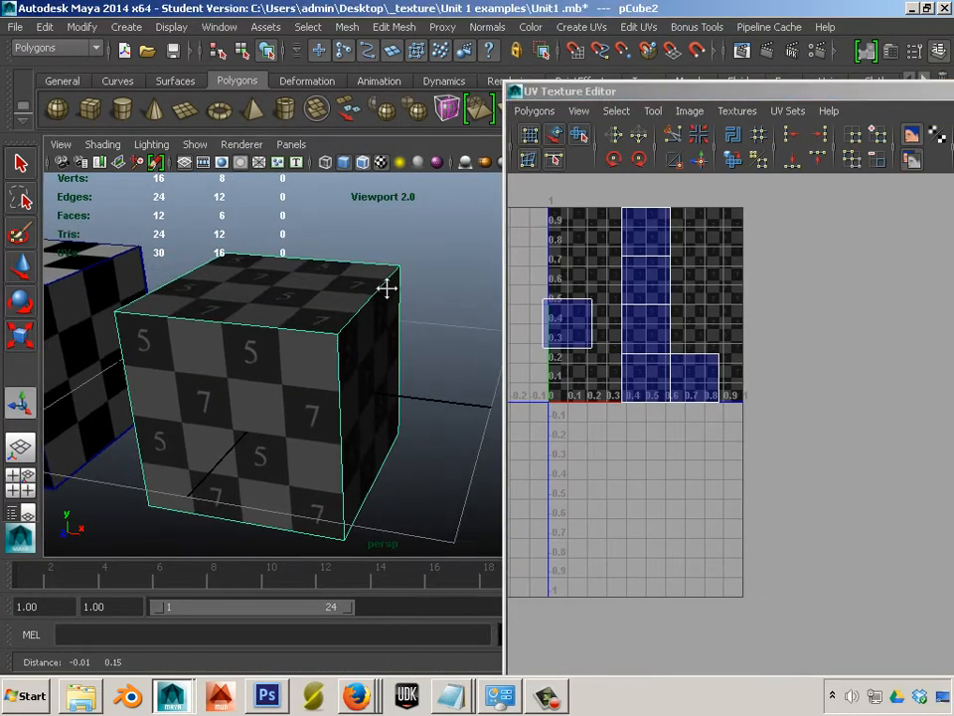
alt+right_drag(388, 287, 430, 295)
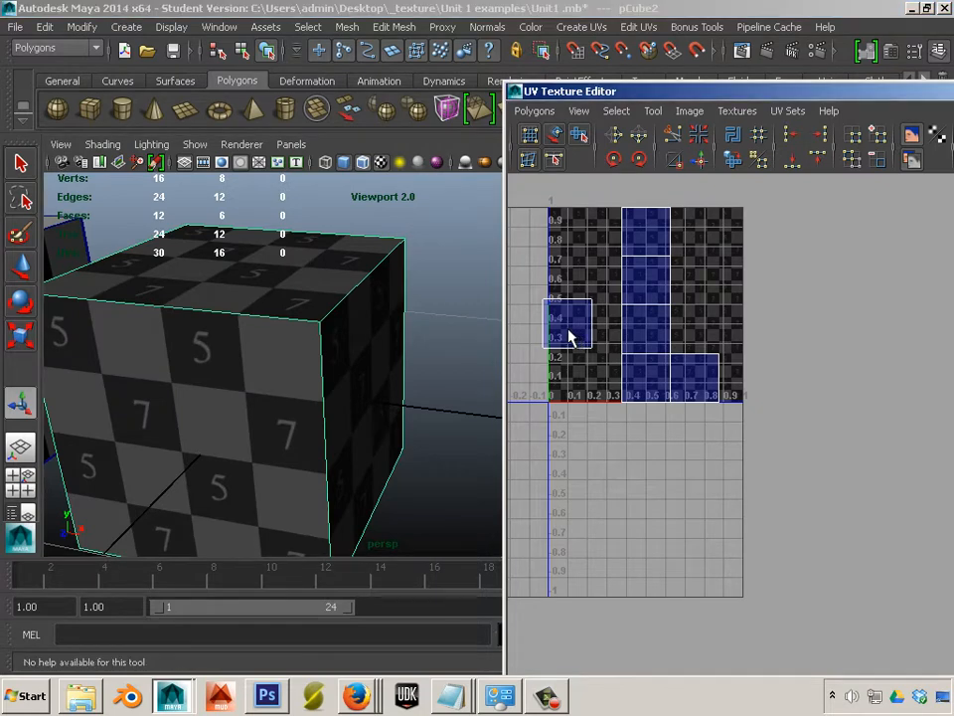
- Select the four UVs of the detached square shell and move it down over the UV origin, checking the texture on the cube
right_drag(572, 335, 585, 321)
drag(537, 274, 599, 374)
key(w)
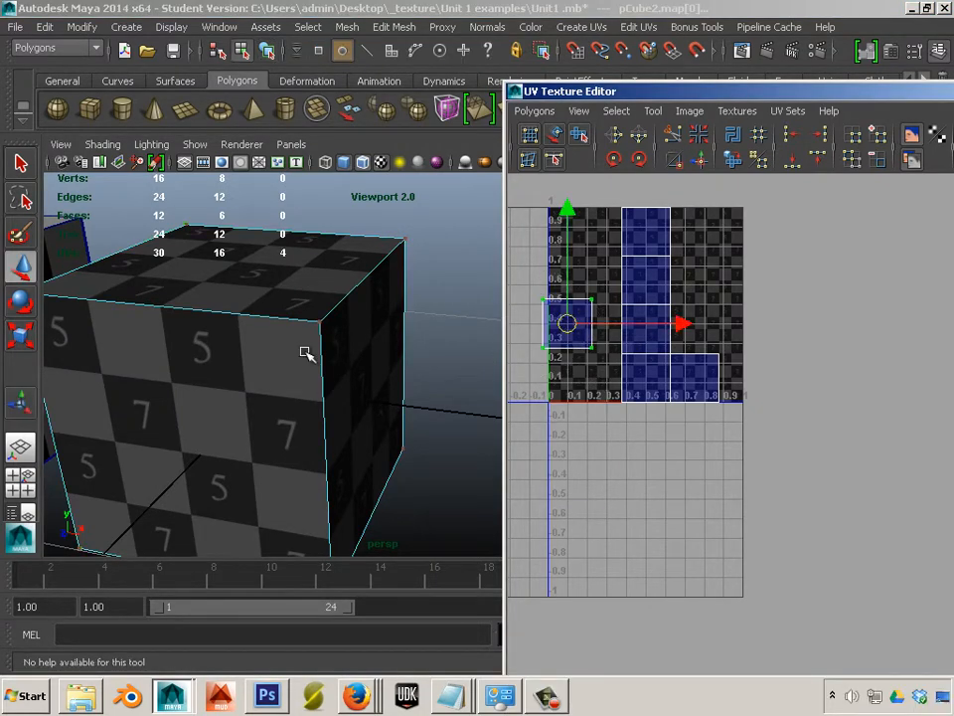
drag(572, 336, 560, 416)
alt+drag(330, 452, 376, 333)
scroll(378, 317, down, 3)
alt+middle_drag(379, 317, 223, 392)
alt+drag(222, 391, 287, 310)
alt+middle_drag(287, 310, 235, 410)
alt+drag(235, 410, 298, 378)
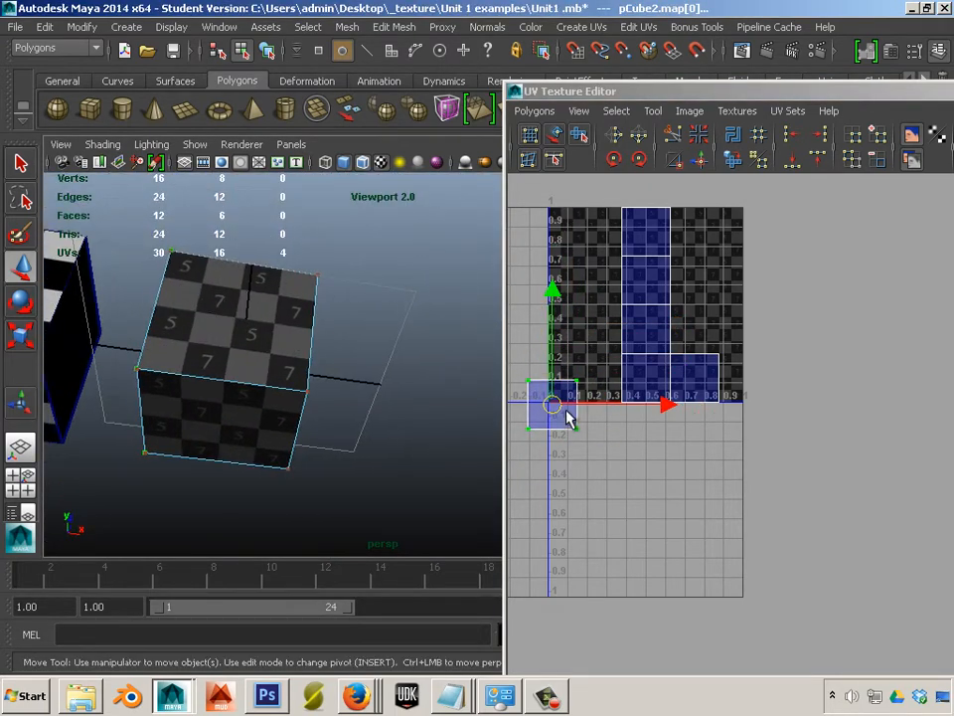
- Move the square UV shell back up inside the 0 to 1 range, against its left edge, while checking the cube's face
drag(571, 418, 575, 358)
alt+drag(400, 390, 389, 439)
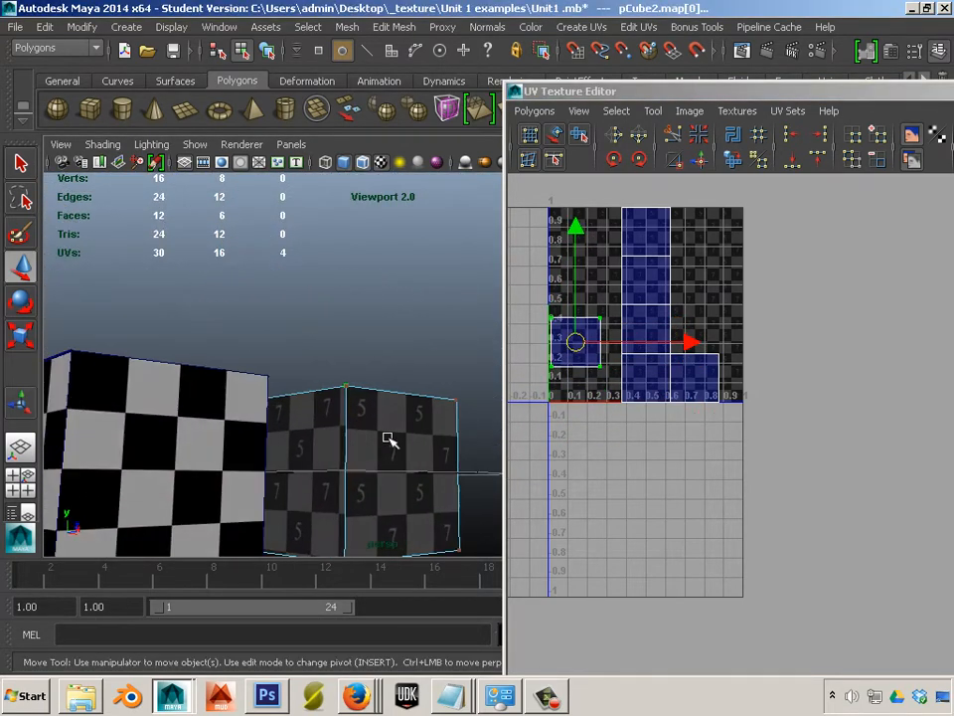
drag(572, 343, 591, 358)
alt+drag(423, 406, 487, 343)
mouse_move(570, 343)
mouse_down()
mouse_move(600, 330)
mouse_move(565, 367)
mouse_move(628, 330)
mouse_move(587, 315)
mouse_move(580, 326)
mouse_up()
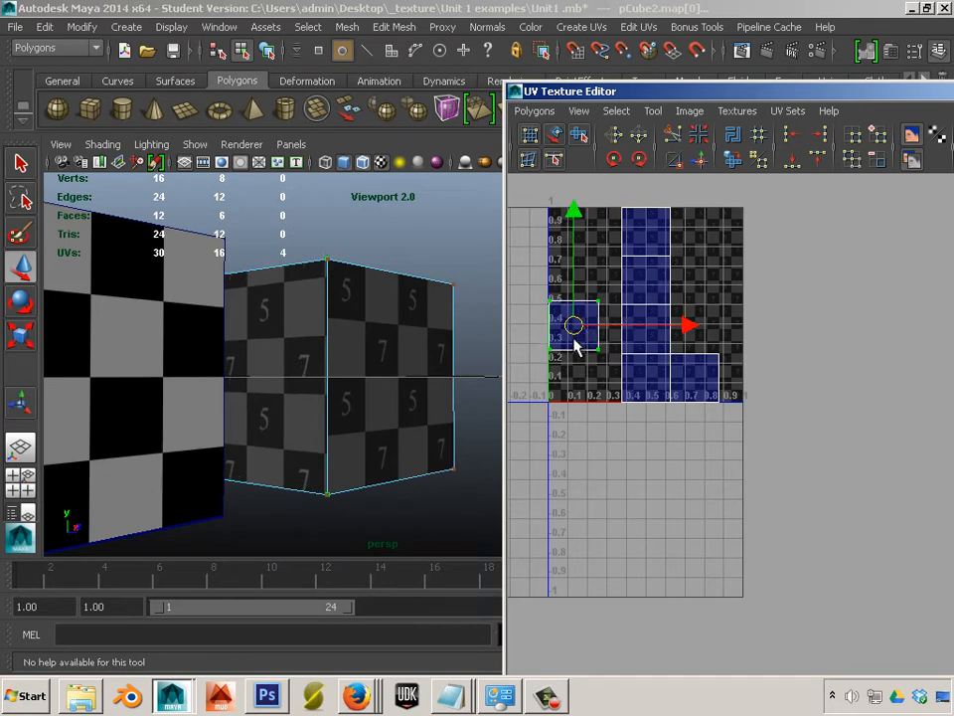
- Move the square UV shell flush against the central strip, between 0.25 and 0.5 in V, and check the texture across the cube's edge
scroll(569, 340, up, 3)
alt+middle_drag(568, 349, 776, 531)
scroll(743, 504, up, 3)
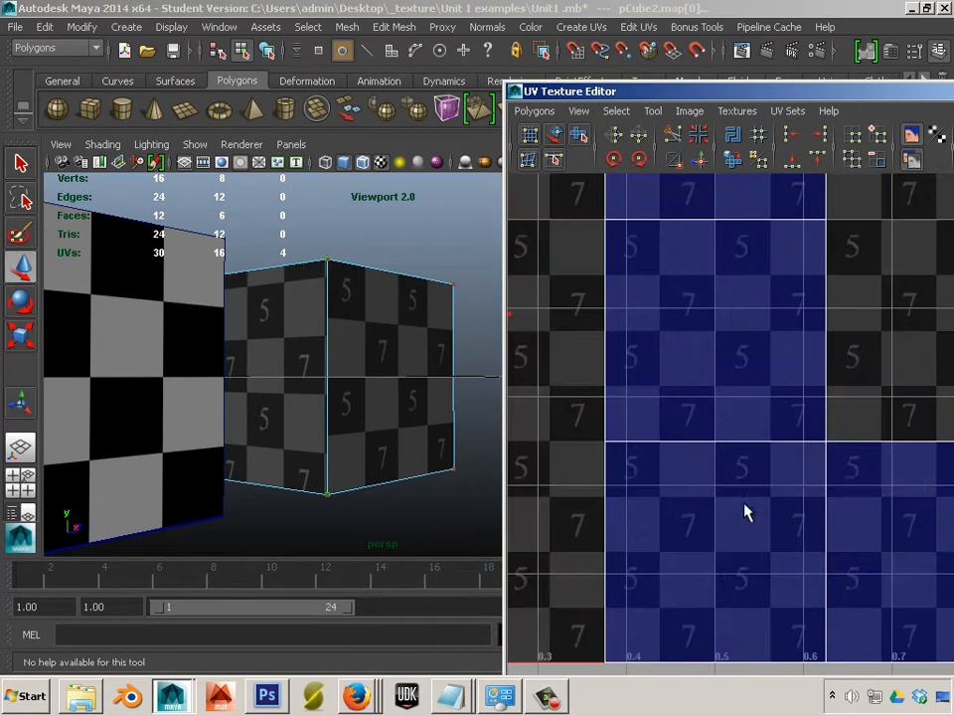
scroll(680, 468, down, 1)
drag(528, 367, 592, 372)
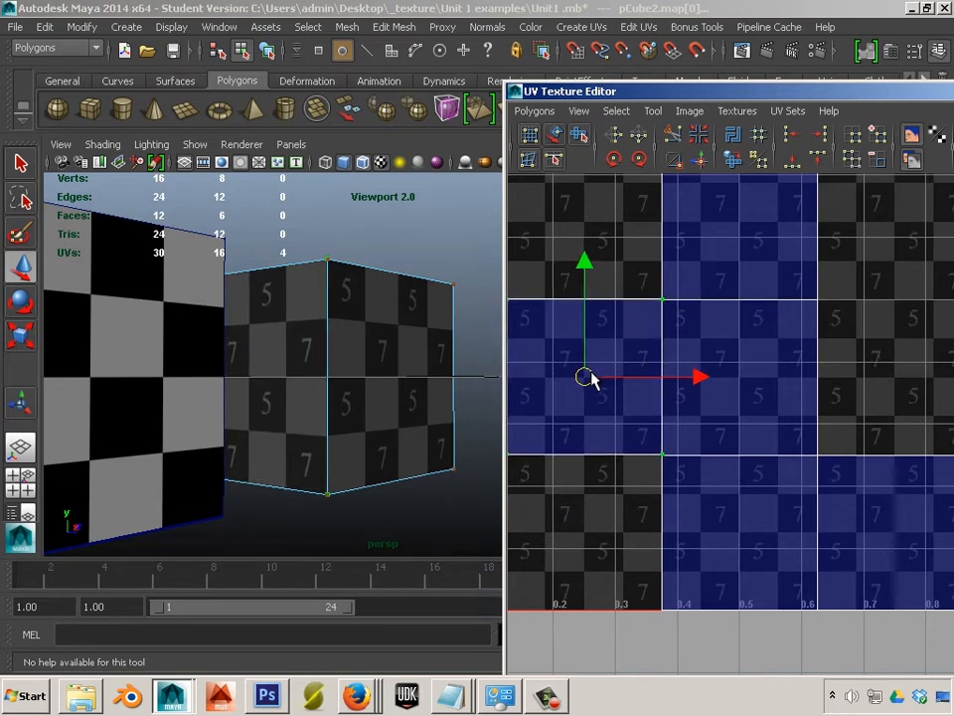
alt+right_drag(320, 312, 393, 316)
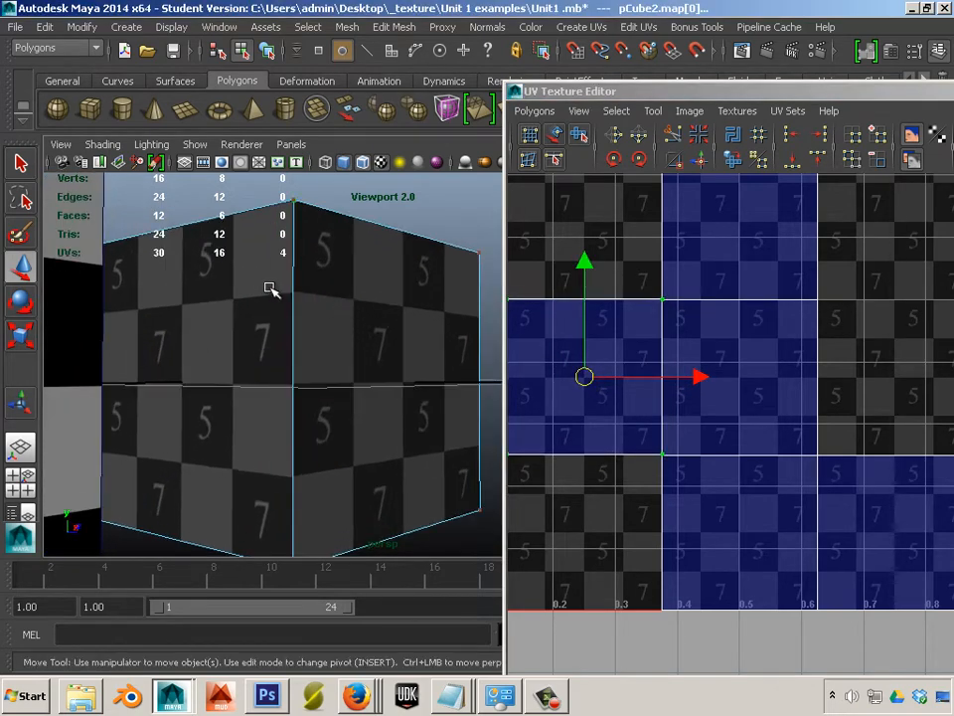
key(a)
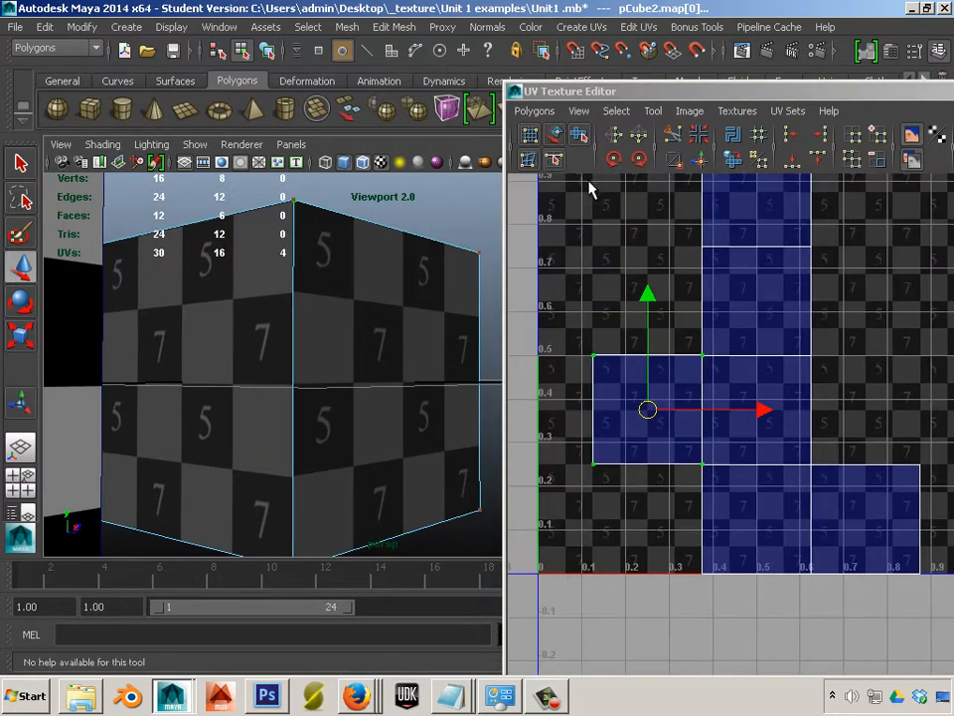
- Rotate the square UV shell by 90 degrees in 45-degree increments and check the numbers on the cube's face from several angles
click(614, 160)
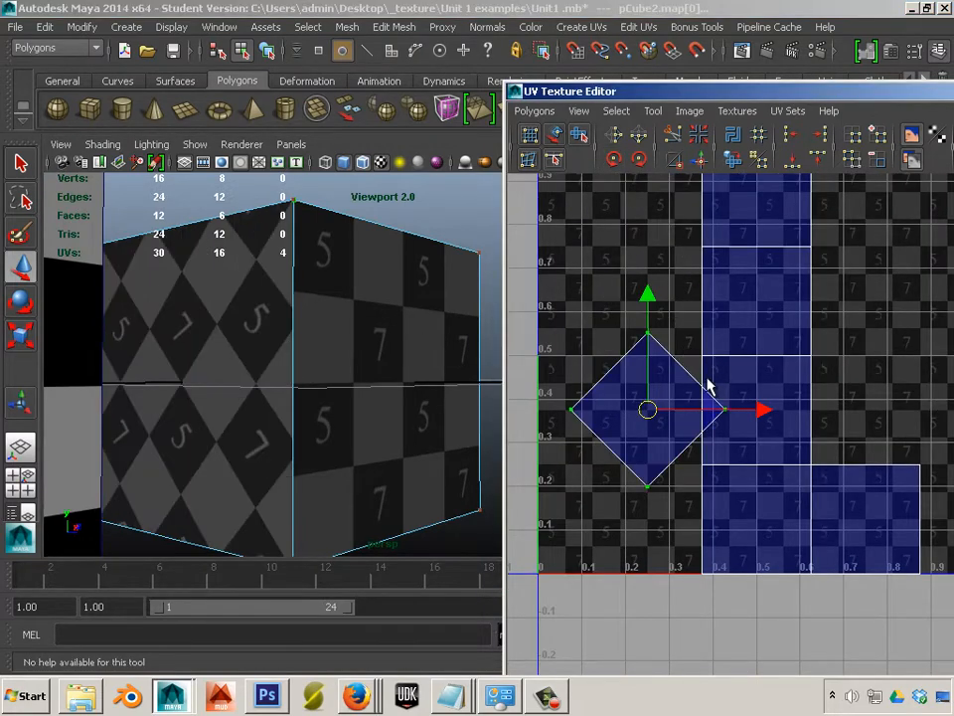
click(615, 160)
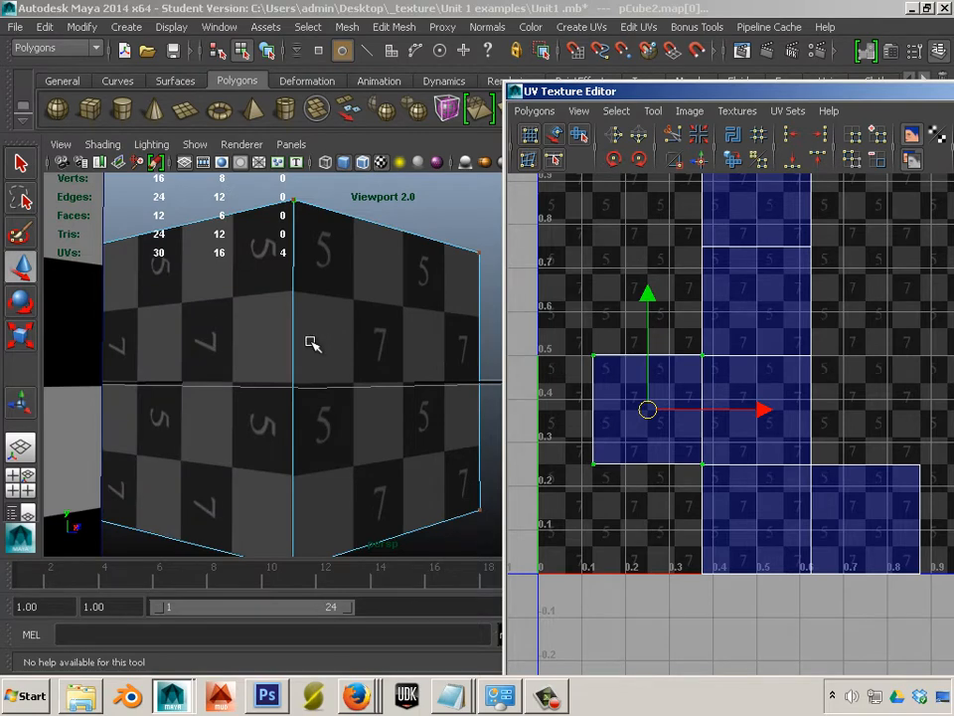
mouse_move(312, 343)
alt+mouse_down()
mouse_move(298, 364)
mouse_move(301, 356)
alt+mouse_up()
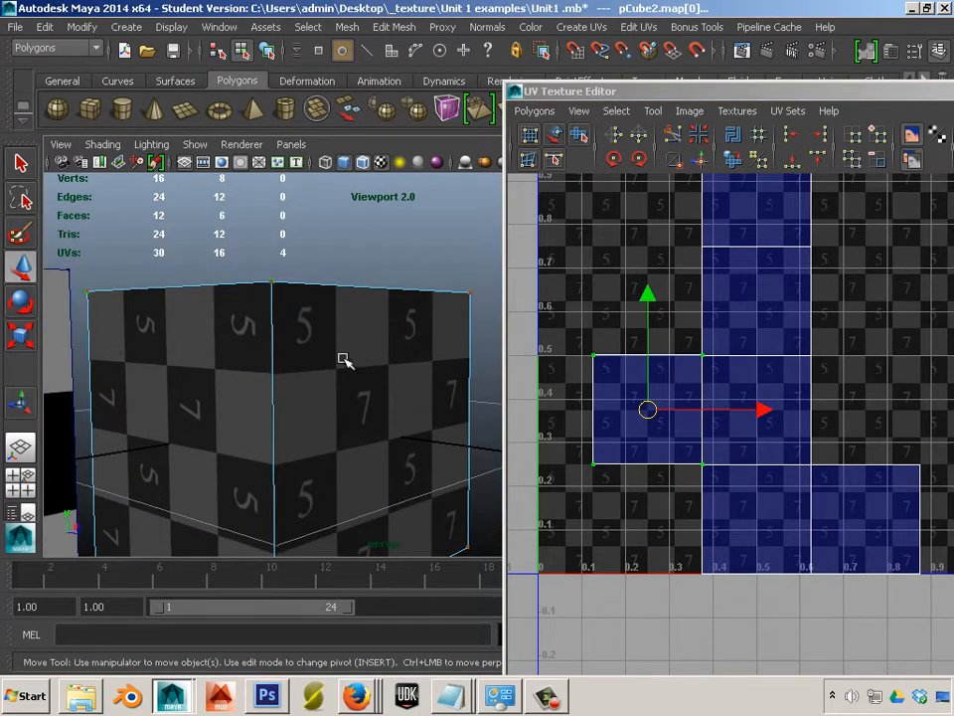
alt+right_drag(366, 363, 378, 384)
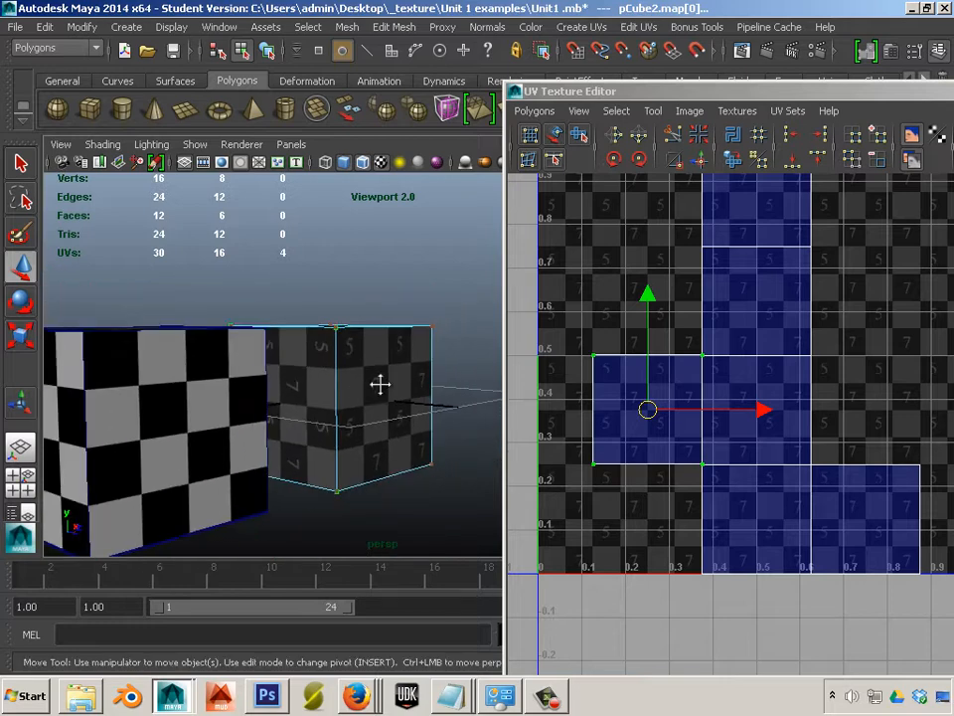
alt+drag(379, 384, 404, 343)
alt+right_drag(406, 343, 419, 349)
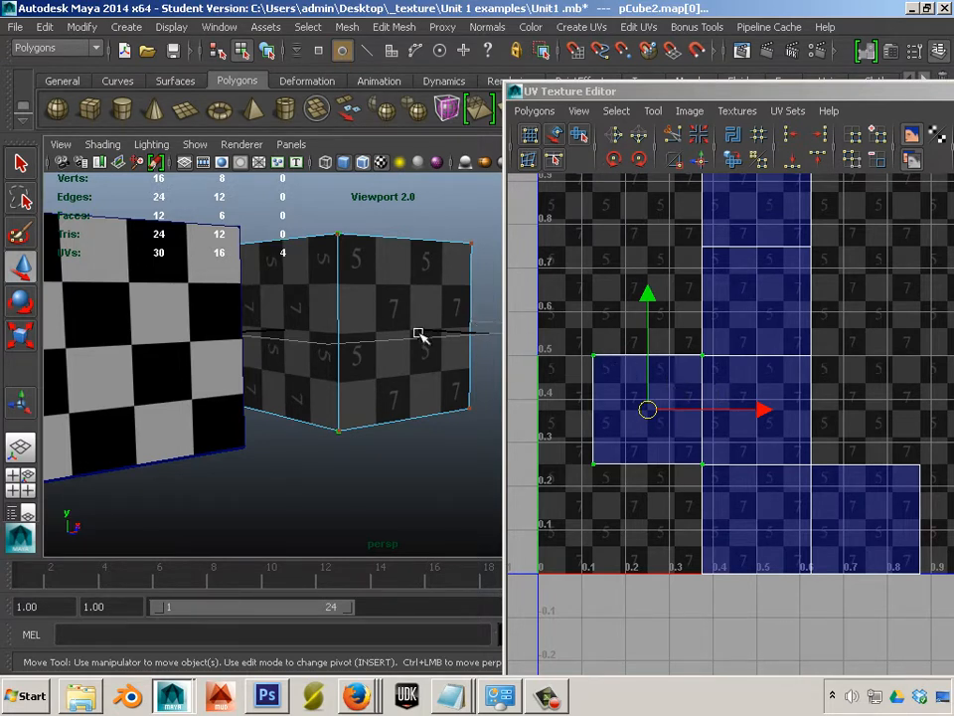
- Continue rotating the square UV shell in 45-degree increments until the face's numbers stand upright, and deselect its UVs
click(614, 159)
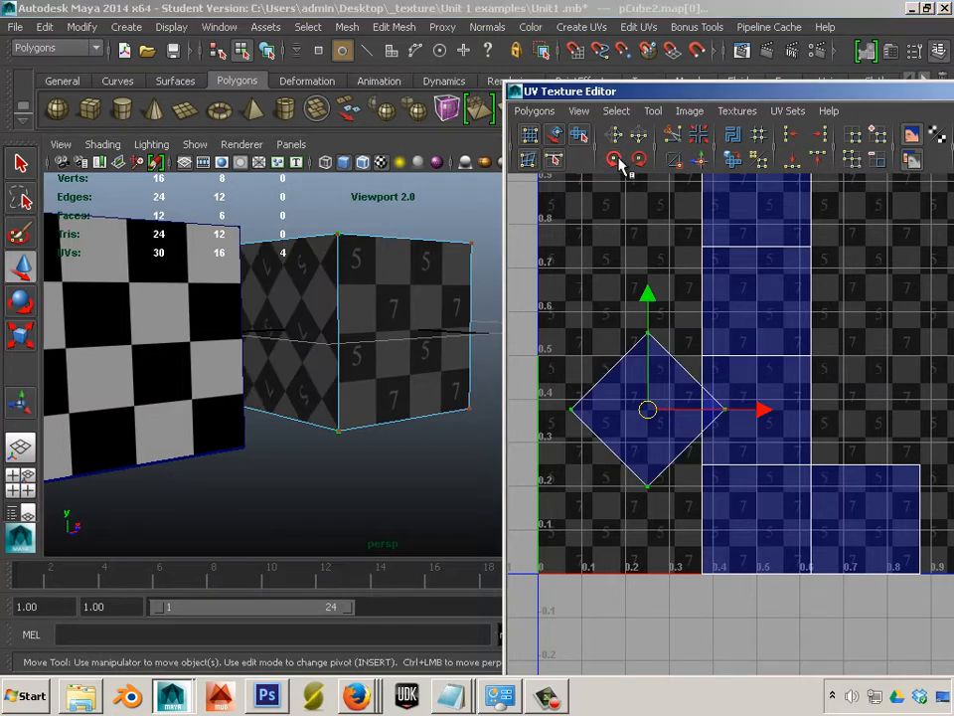
click(613, 159)
click(613, 159)
click(614, 159)
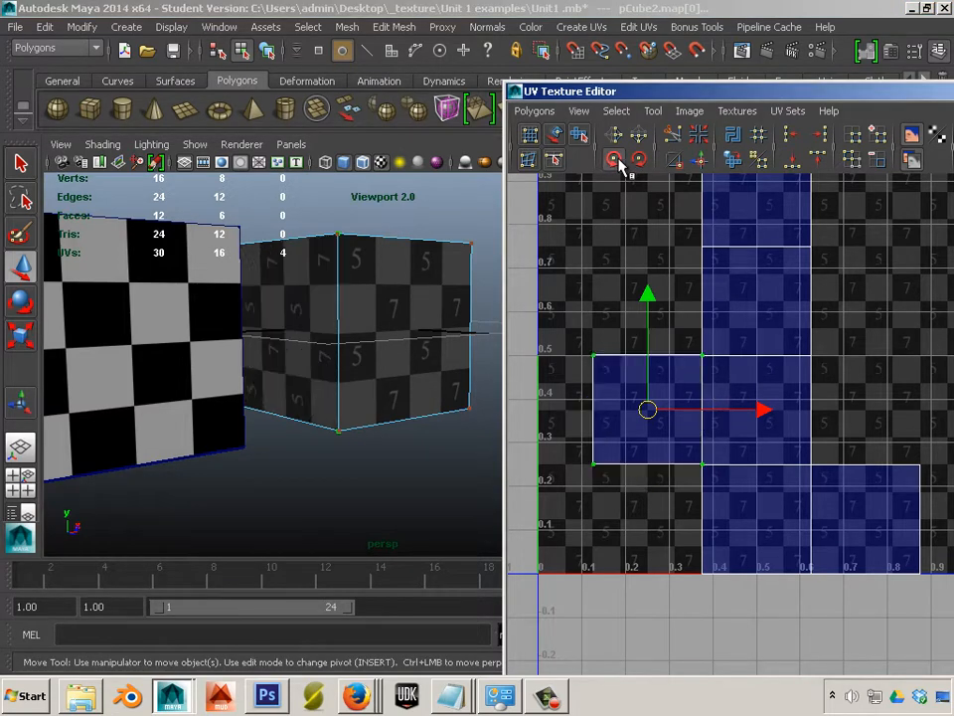
click(614, 159)
click(614, 159)
click(614, 393)
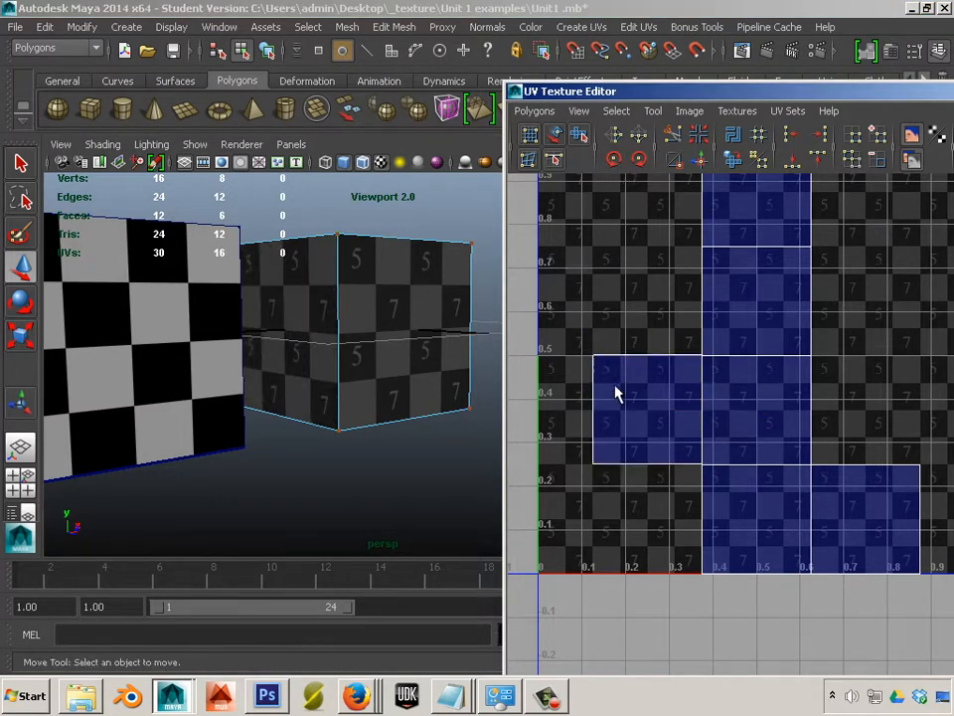
- Select the black-and-white checkered cube and cut its UVs along the edge between the lower outer square at about 0.1–0.4 U and the vertical strip
scroll(658, 437, down, 3)
scroll(629, 434, up, 2)
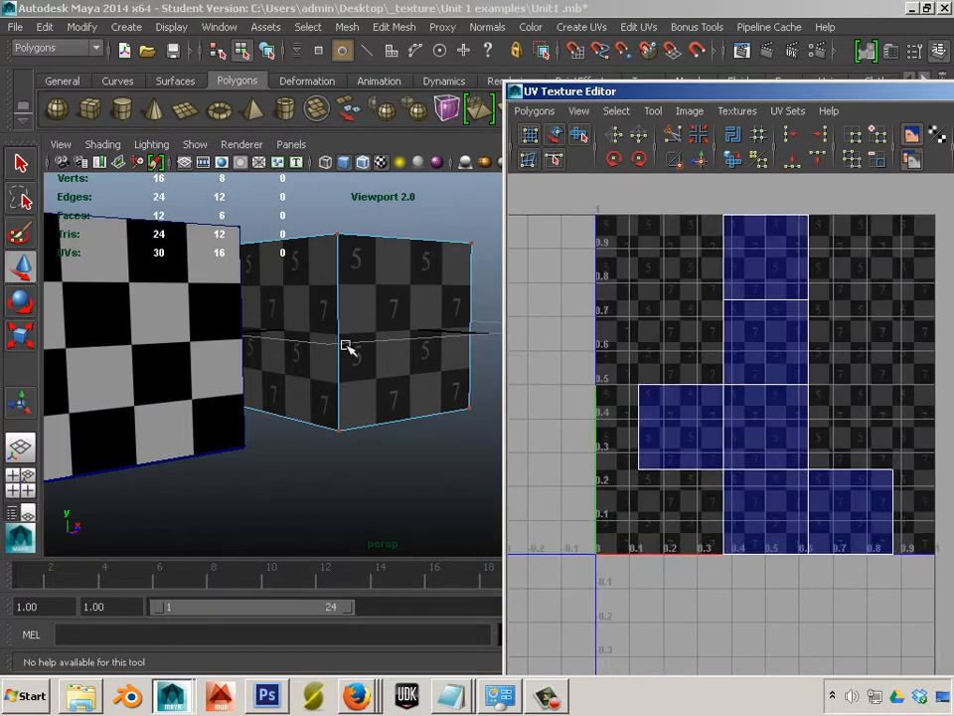
click(169, 350)
right_drag(166, 347, 244, 304)
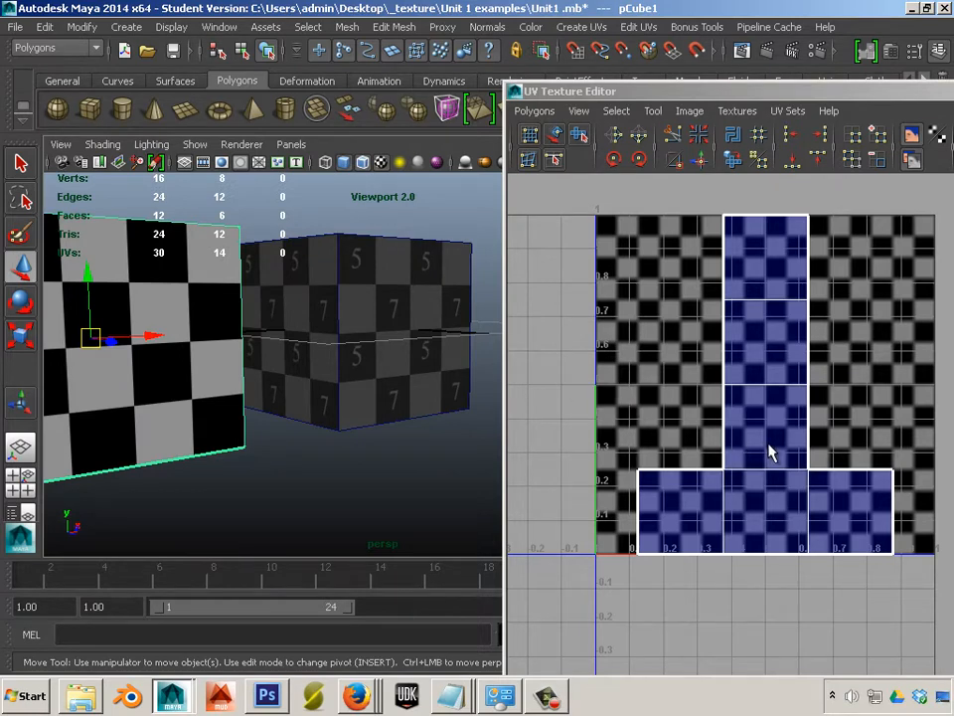
right_drag(714, 494, 750, 467)
click(696, 507)
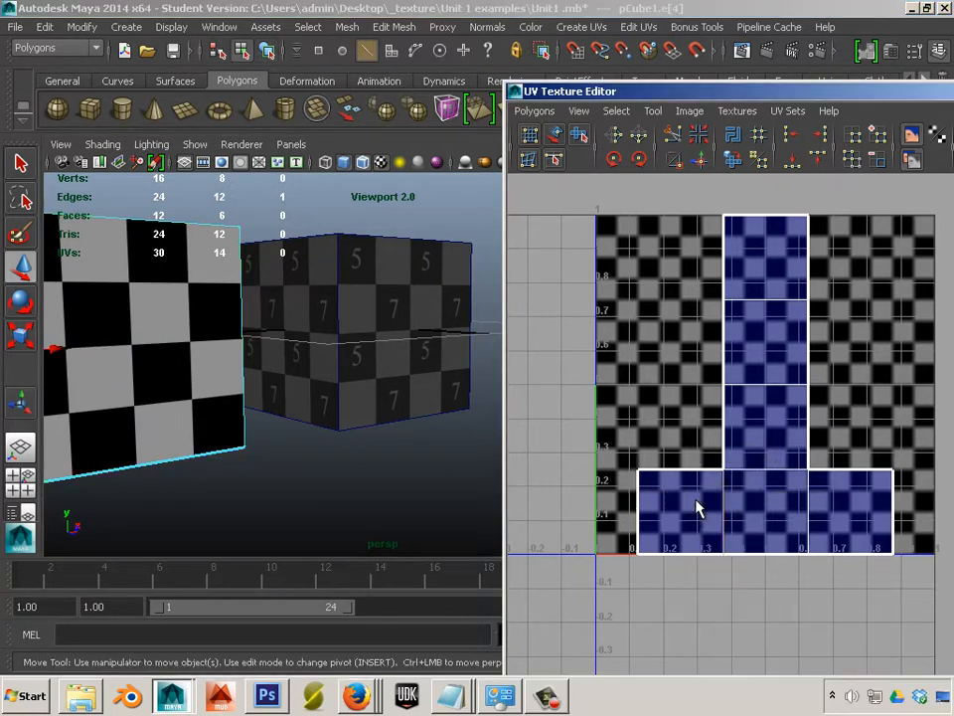
click(530, 134)
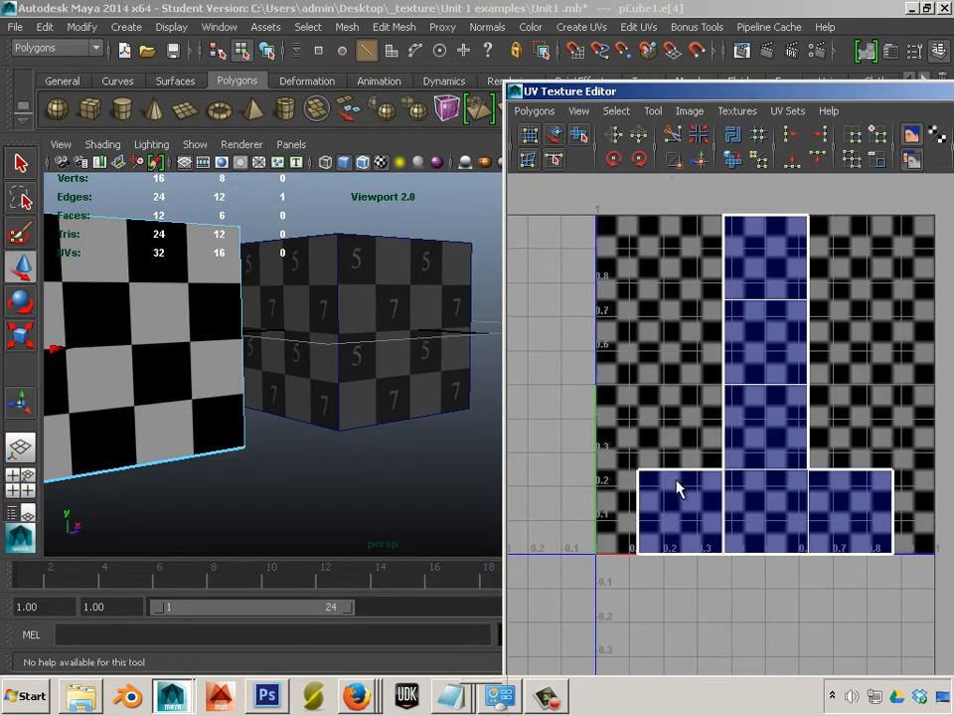
- Select the whole cut-off square UV shell and move it up across the edge of the 0 to 1 range, away from the strip
right_drag(676, 482, 724, 482)
drag(622, 455, 652, 513)
ctrl+right_drag(650, 507, 708, 484)
drag(671, 495, 607, 411)
- Rotate the detached square shell by 45 degrees and view the affected face on the checkered cube
click(612, 161)
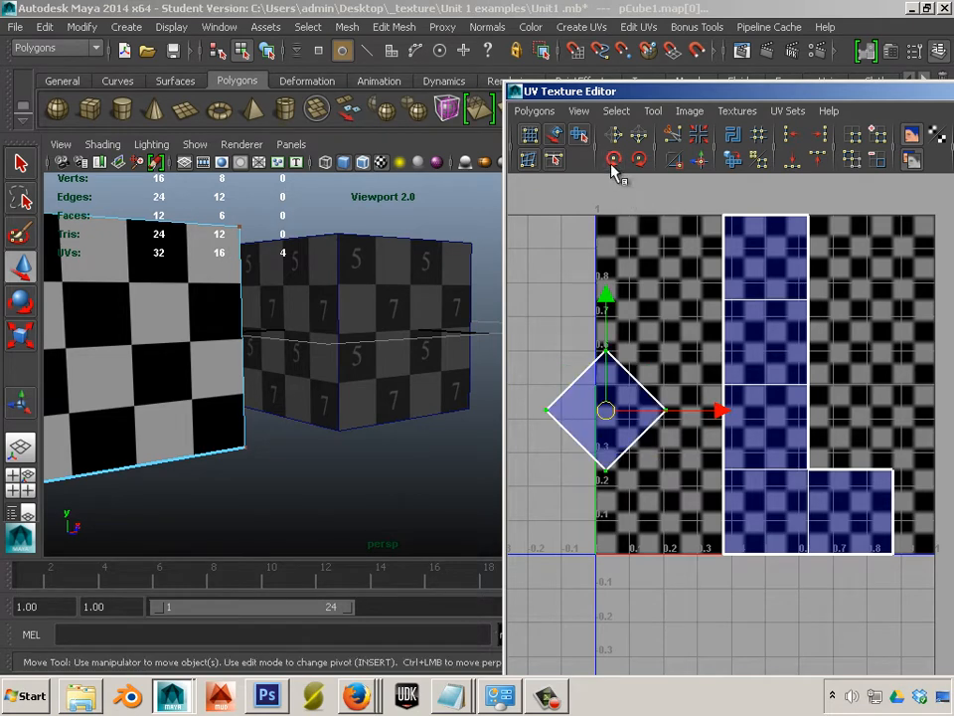
scroll(244, 453, down, 5)
alt+drag(244, 453, 326, 477)
scroll(326, 477, up, 4)
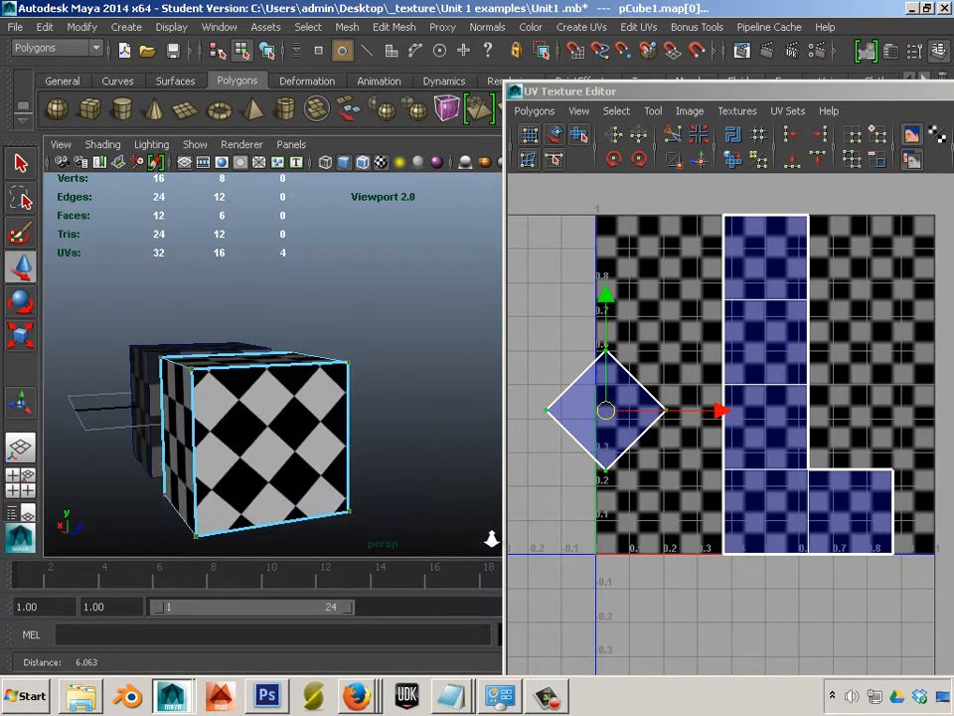
alt+middle_drag(437, 453, 464, 438)
- Keep rotating the checkered cube's square shell in 45-degree increments, comparing diamond and straight checks, and end with the shell straight
click(614, 159)
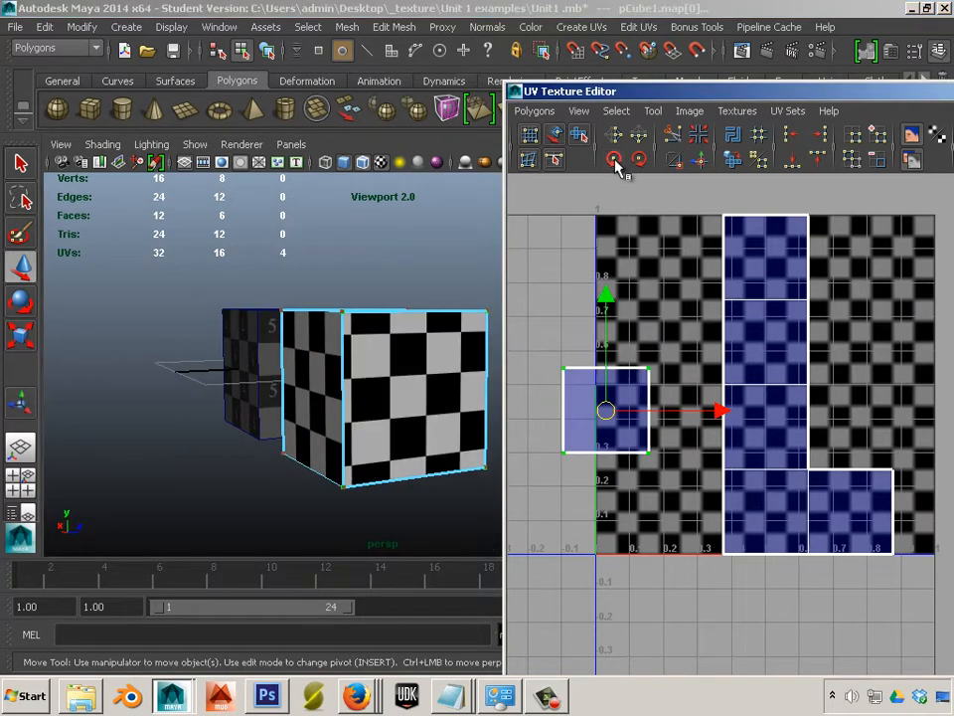
click(615, 159)
click(614, 161)
click(615, 161)
click(614, 161)
click(614, 162)
click(614, 161)
click(615, 162)
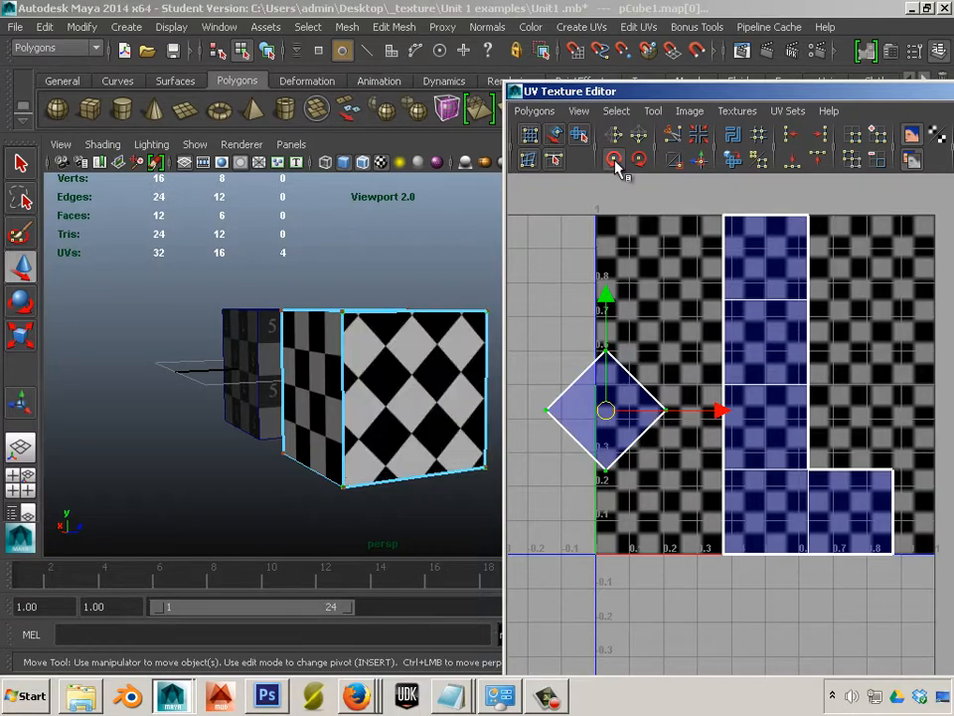
double_click(615, 161)
click(614, 161)
click(615, 161)
click(614, 161)
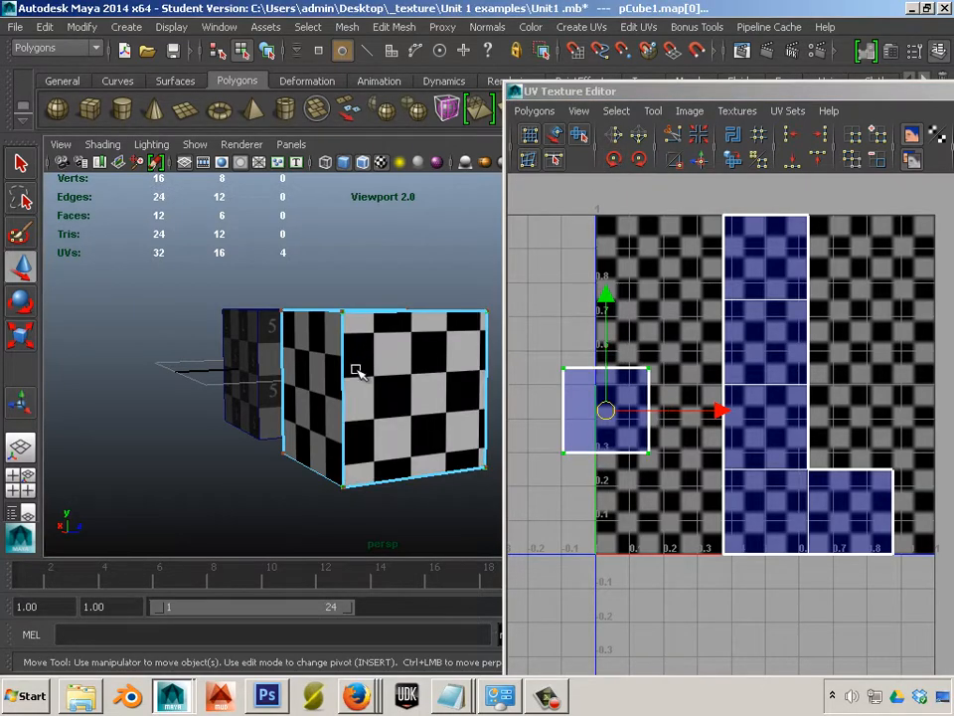
- Bring the numbered cube into view and select it as a whole object, showing its UV layout
alt+drag(358, 365, 232, 404)
alt+right_drag(232, 405, 352, 454)
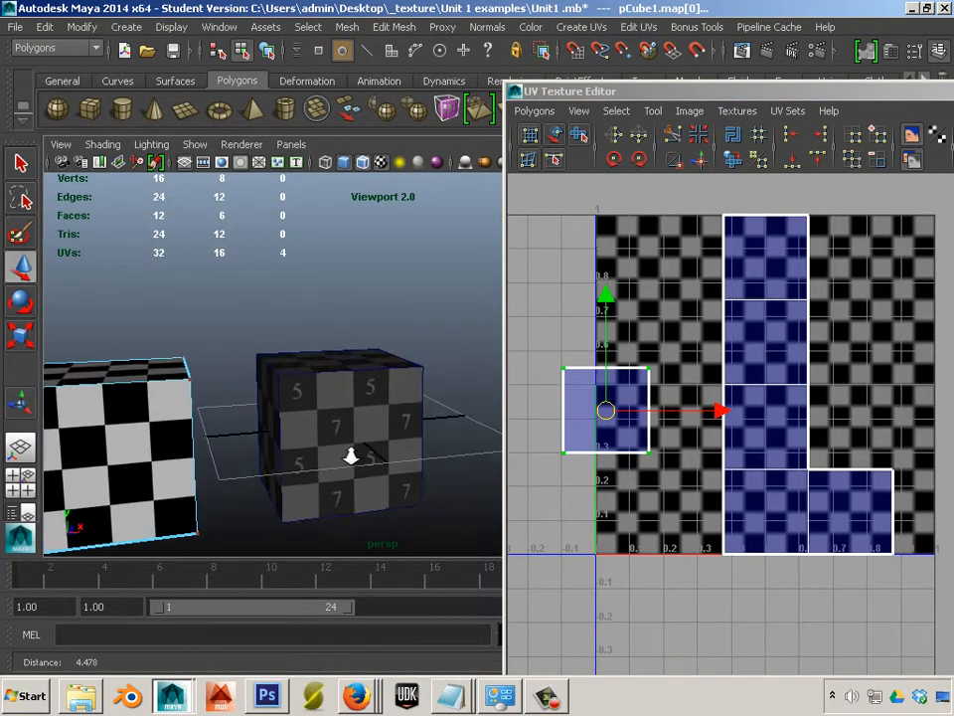
click(383, 473)
alt+drag(352, 498, 323, 436)
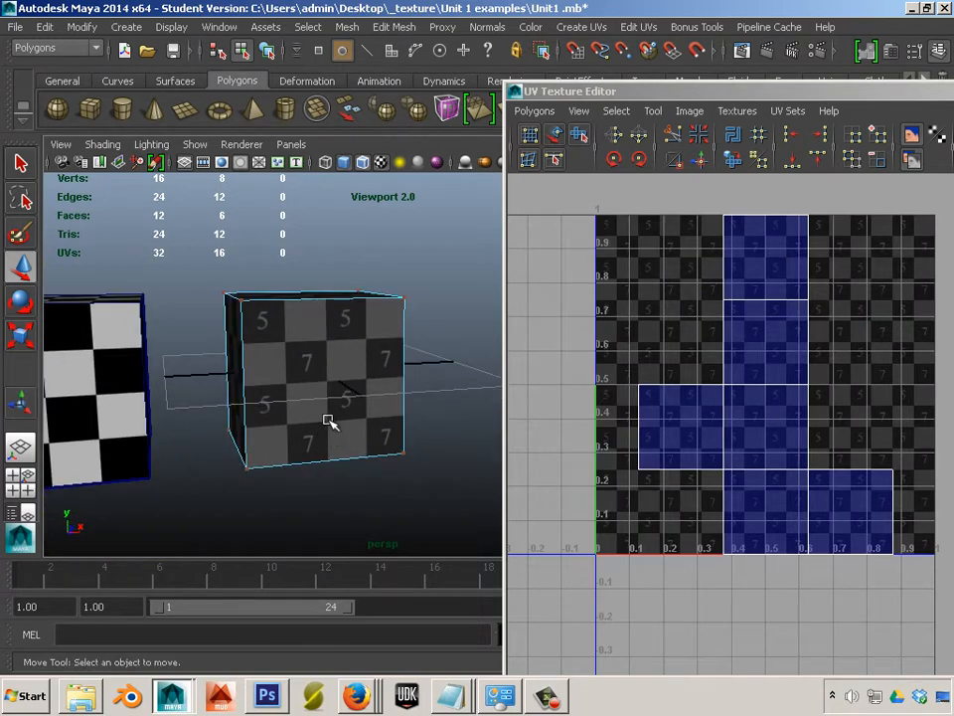
right_drag(331, 423, 408, 300)
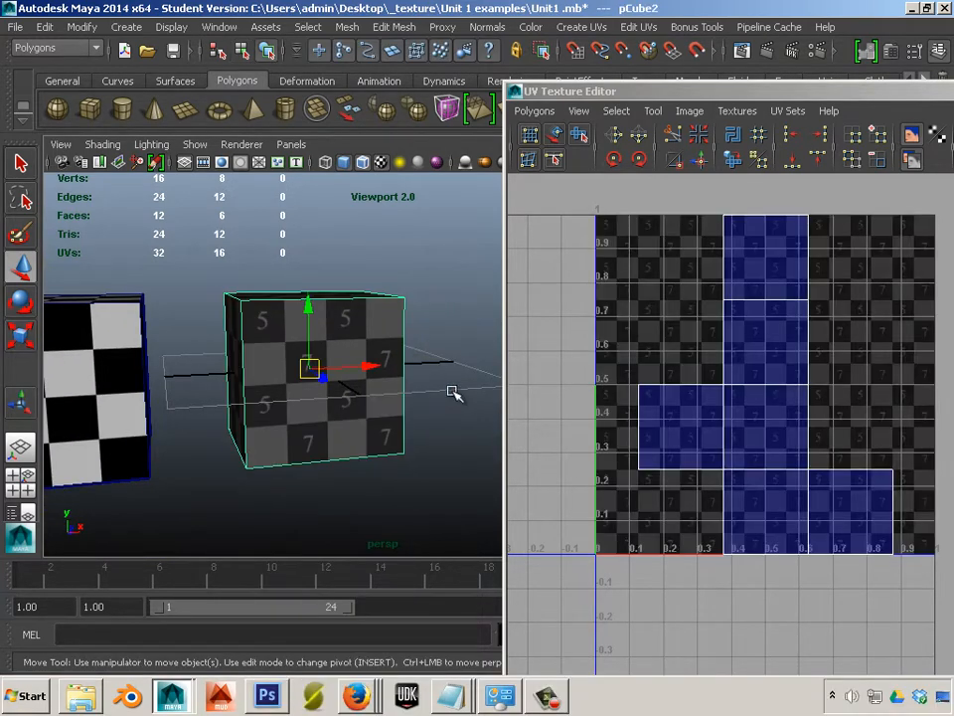
- Turn on the numbered cube's texture borders and place the UV Texture Editor window beside the cube
alt+drag(447, 356, 426, 366)
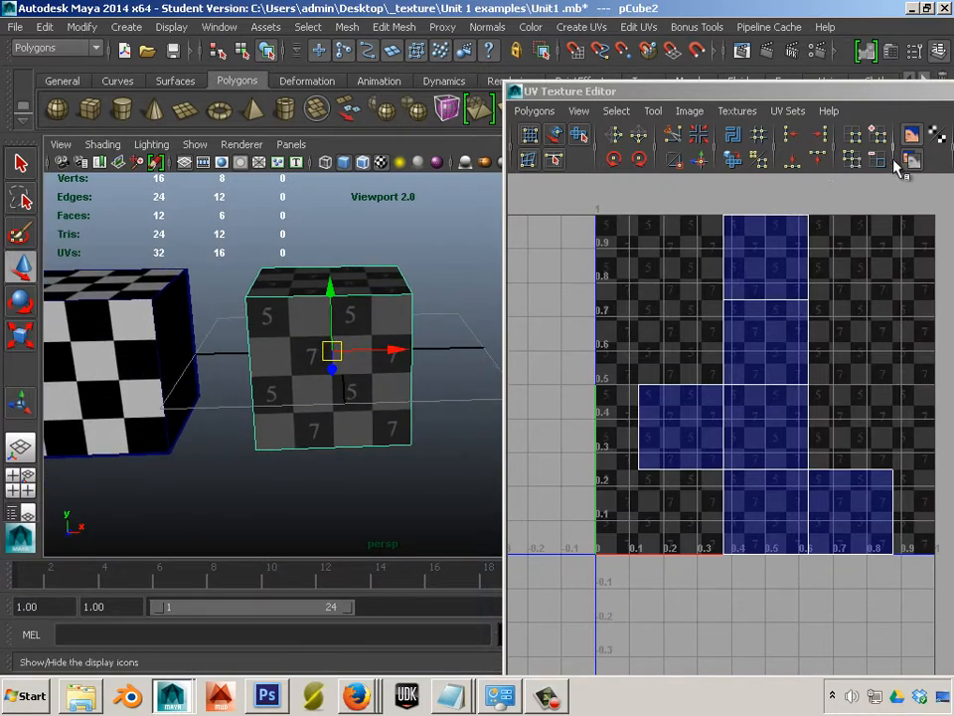
double_click(727, 89)
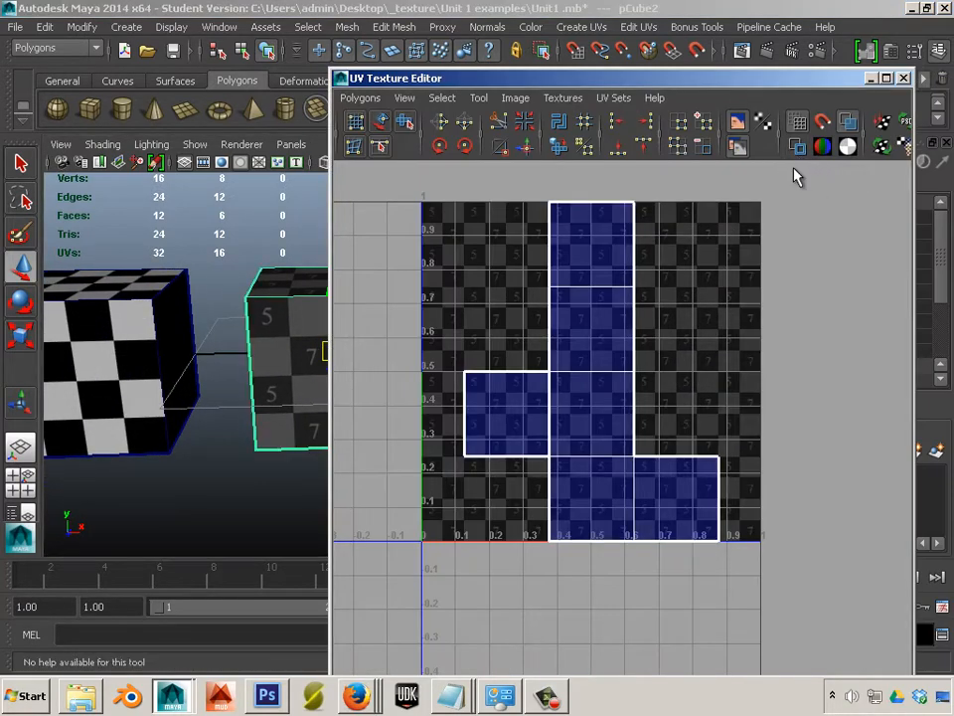
drag(631, 78, 788, 127)
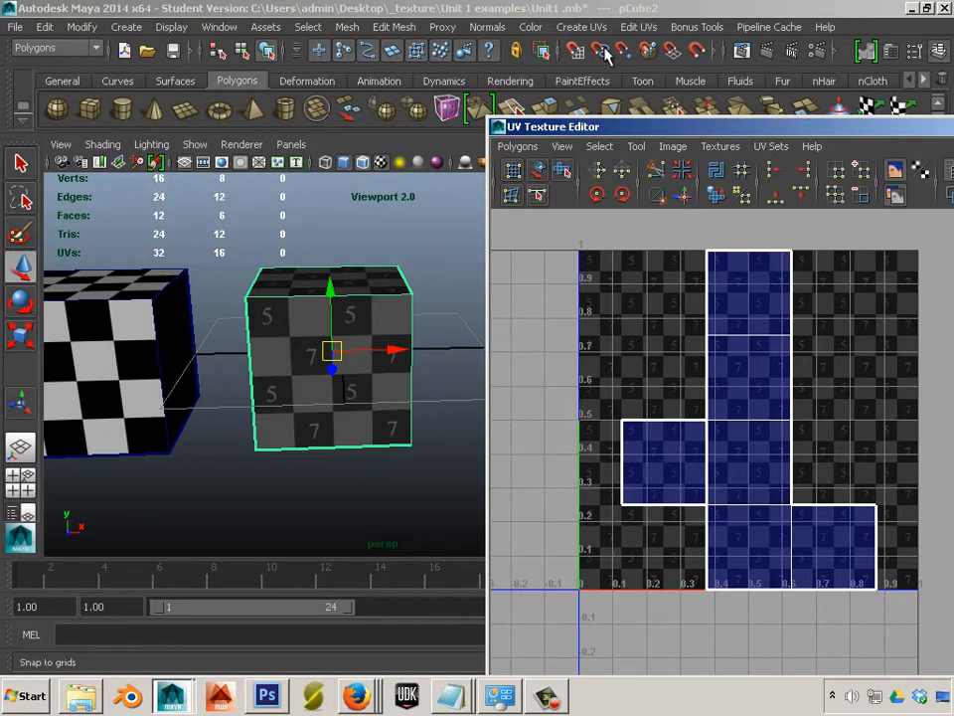
- Apply Automatic Mapping to the numbered cube and clear the resulting face selection
click(586, 28)
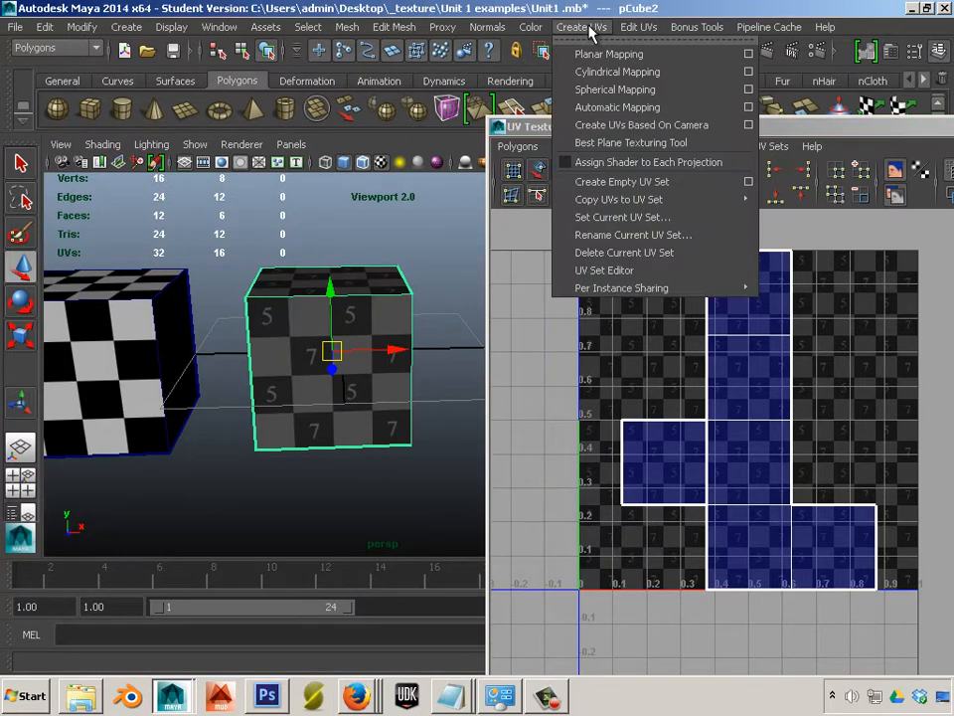
click(617, 107)
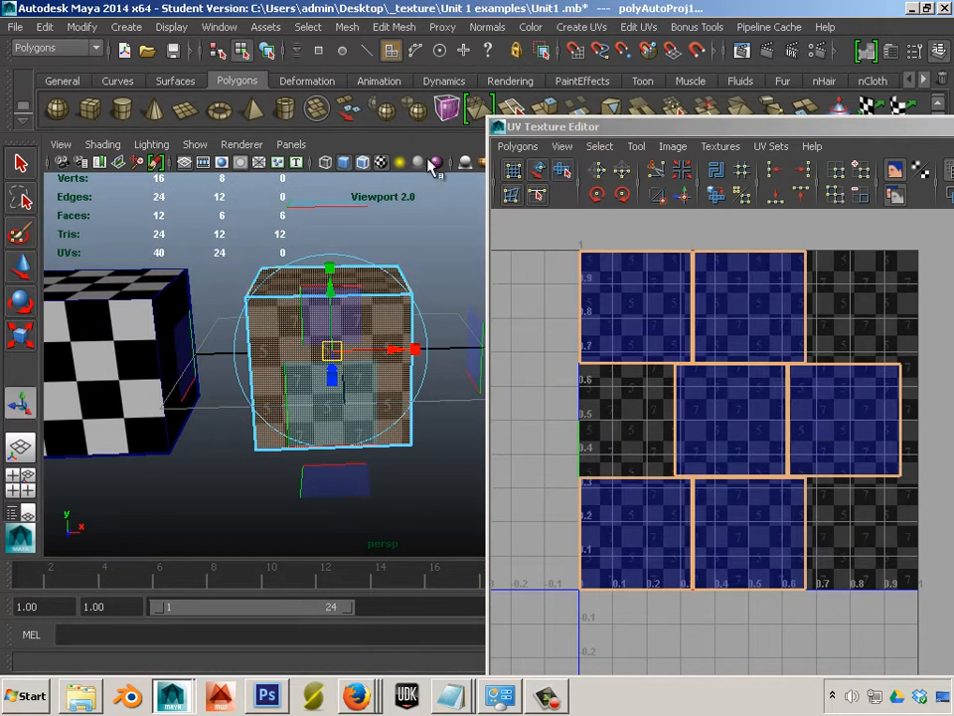
click(452, 275)
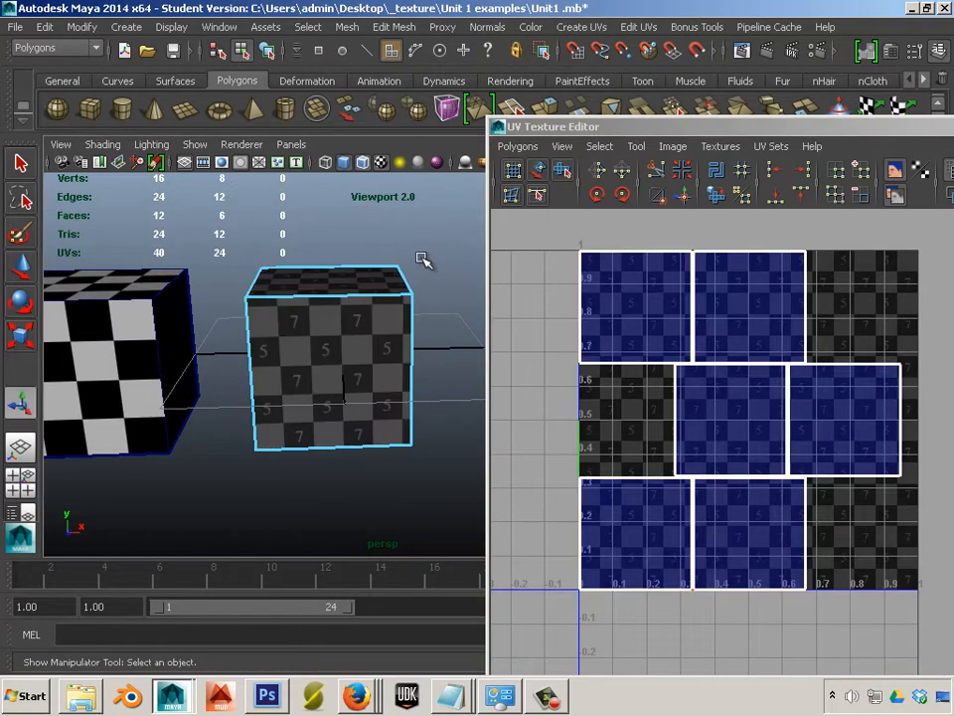
- Examine the texture orientation on the automatically mapped cube's faces from several sides, and return the cube to object selection
alt+drag(405, 252, 273, 247)
alt+right_drag(272, 247, 306, 317)
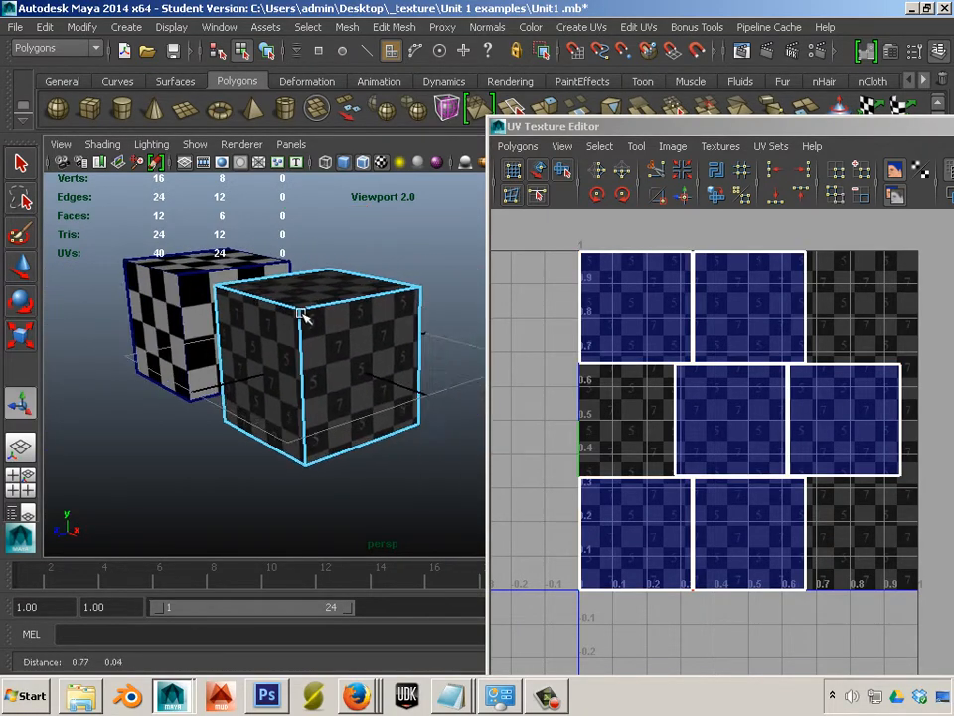
alt+drag(306, 316, 477, 308)
alt+drag(279, 328, 232, 312)
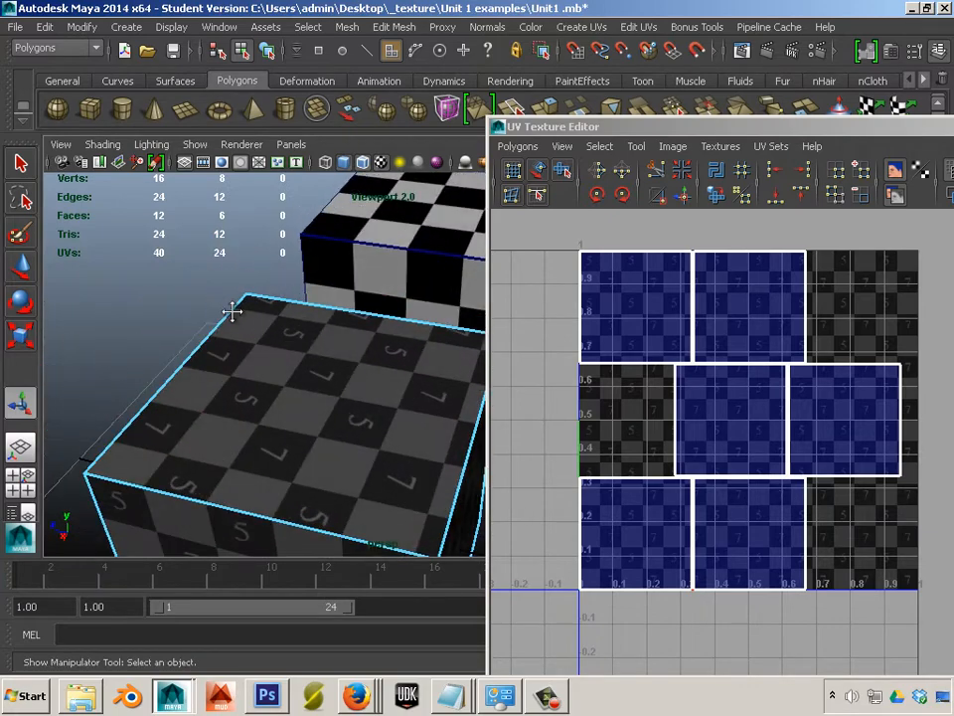
alt+middle_drag(232, 312, 240, 233)
alt+right_drag(241, 233, 185, 241)
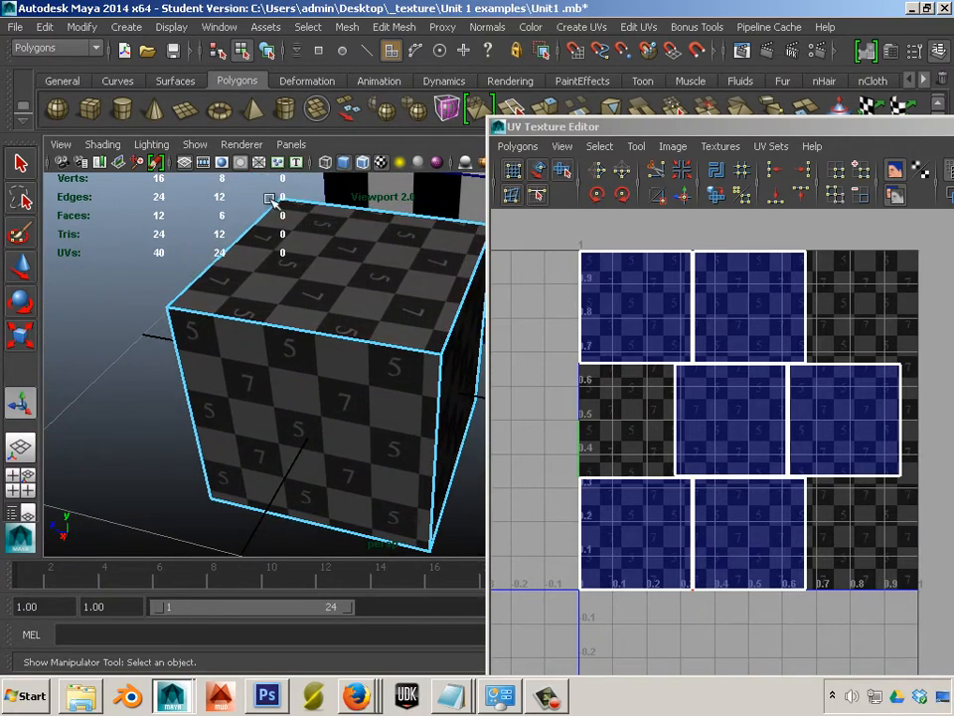
alt+drag(350, 369, 209, 362)
alt+middle_drag(209, 361, 298, 358)
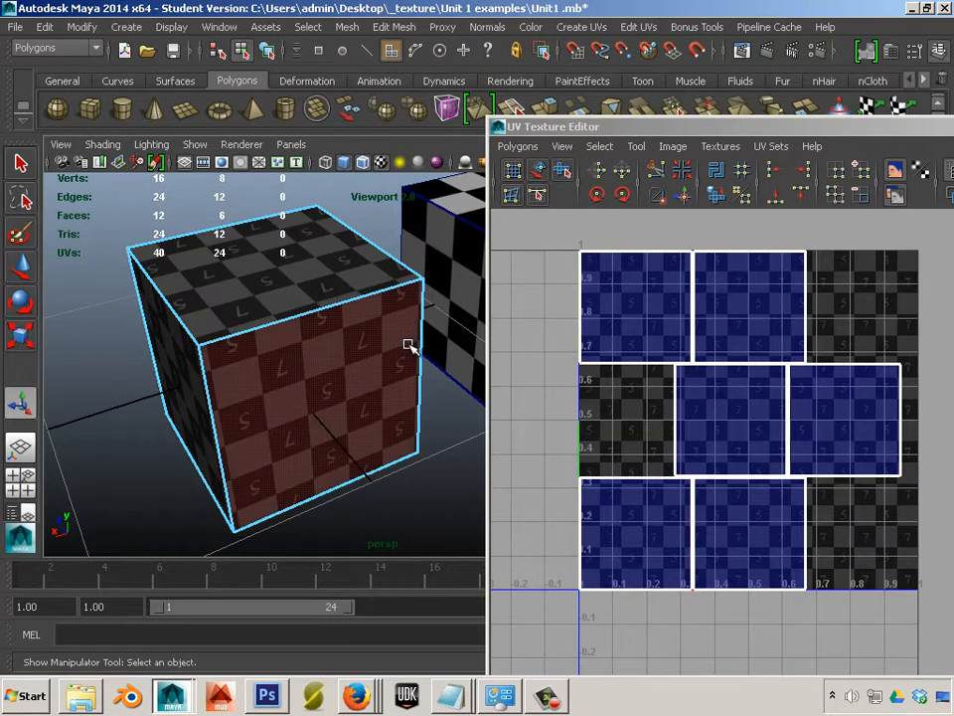
right_drag(402, 341, 512, 300)
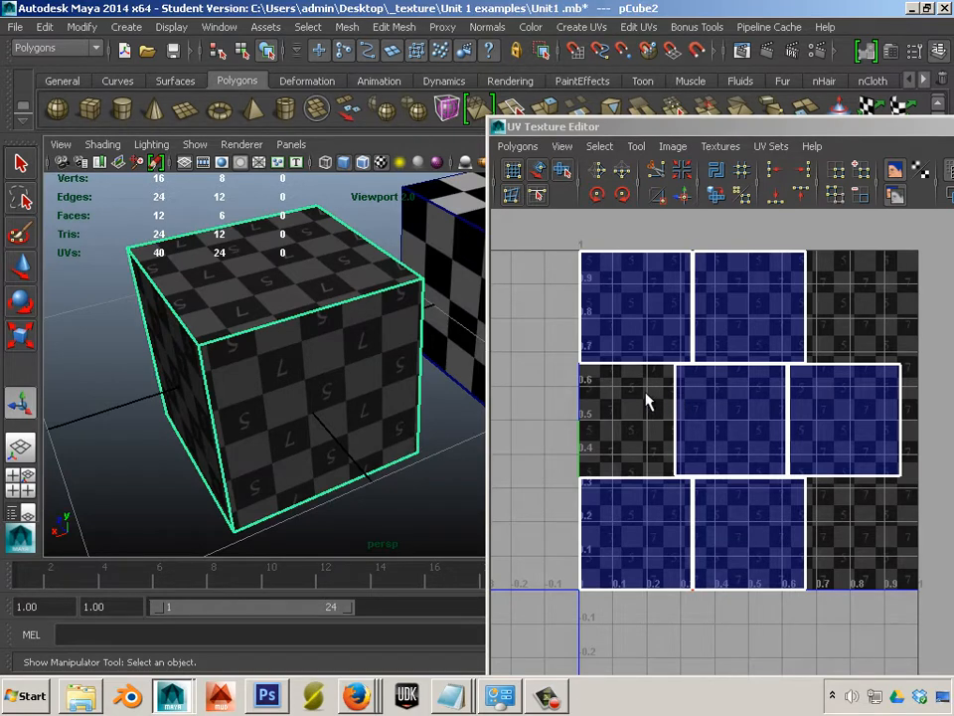
- Select the ring of four side faces on the numbered cube to identify their shells in the UV layout
alt+drag(234, 378, 158, 324)
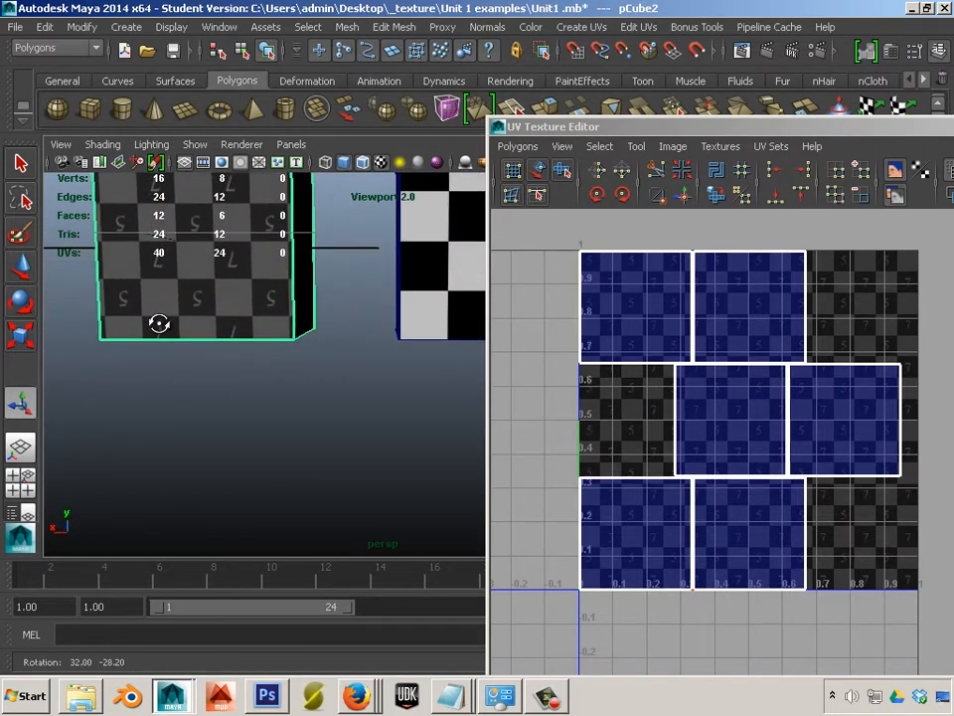
alt+middle_drag(159, 325, 222, 366)
key(f)
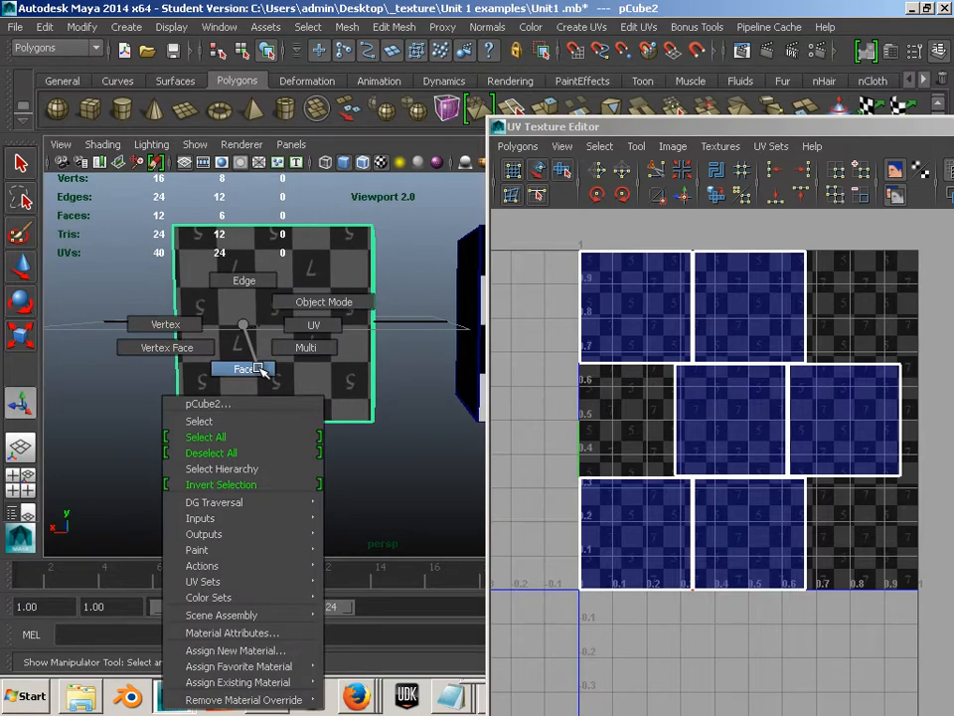
right_drag(256, 368, 258, 367)
drag(80, 285, 394, 358)
alt+drag(198, 384, 375, 364)
alt+right_drag(375, 364, 284, 353)
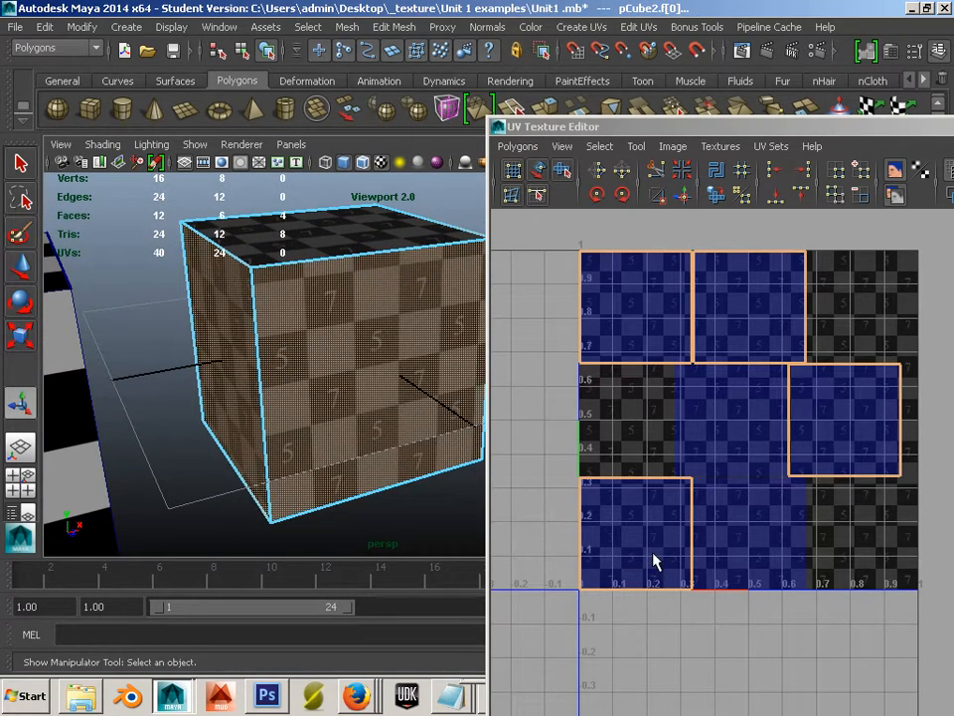
- Select all UVs of the bottom row's left shell and move the shell into the empty area left of the texture square
right_drag(641, 550, 689, 533)
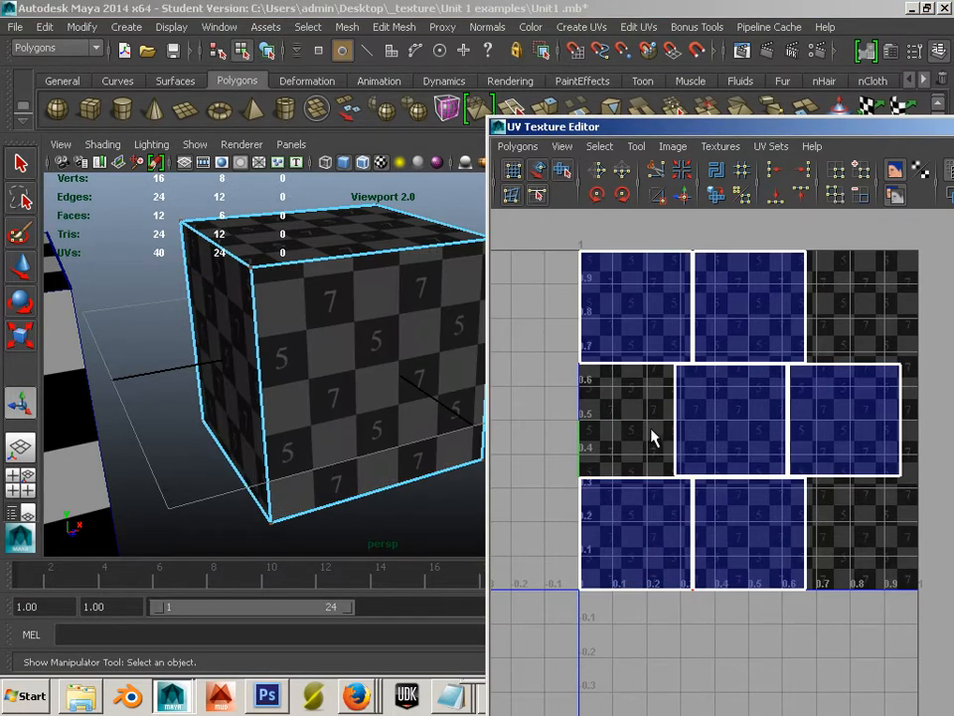
drag(651, 430, 543, 617)
ctrl+right_drag(580, 546, 603, 529)
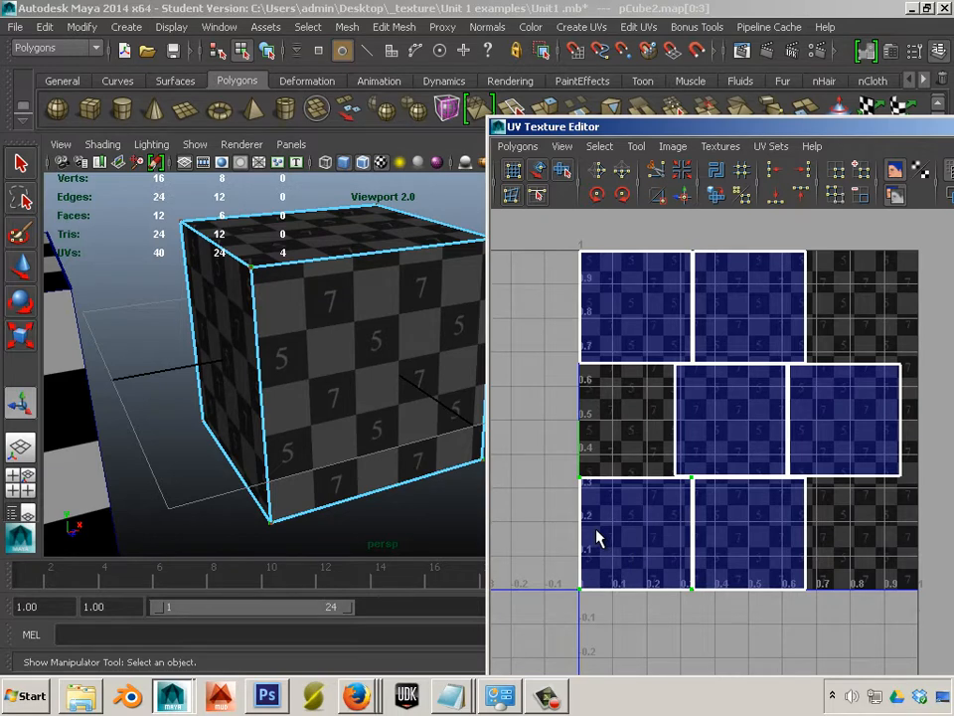
key(w)
drag(634, 533, 507, 361)
alt+middle_drag(607, 430, 636, 474)
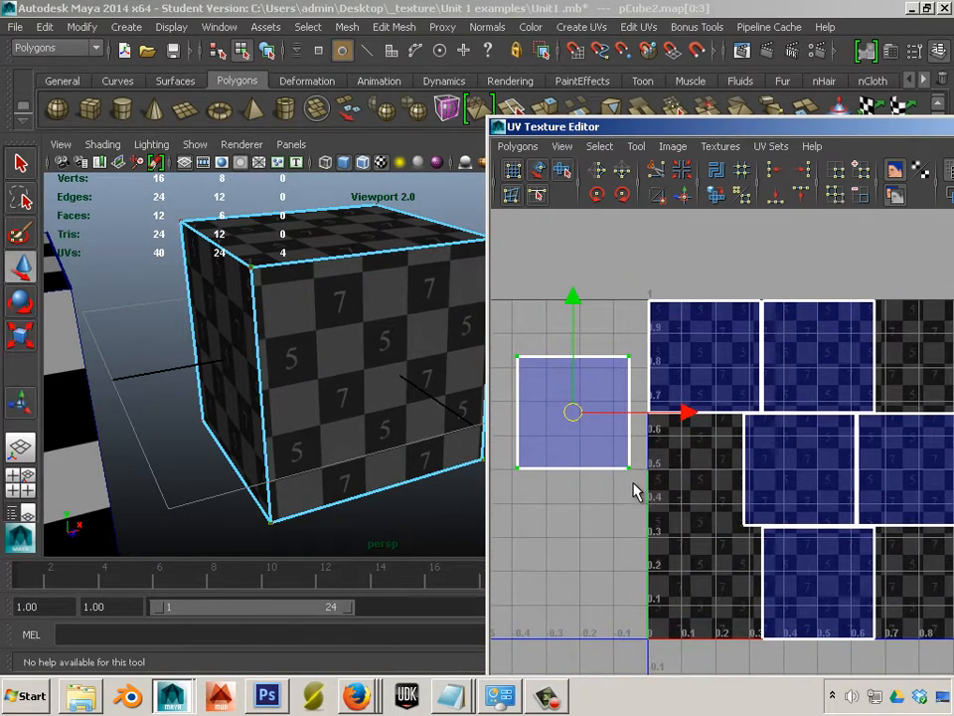
- With Move UV Shell, align the separated shell with the top row and move the middle row's right shell to that row's right end
click(538, 171)
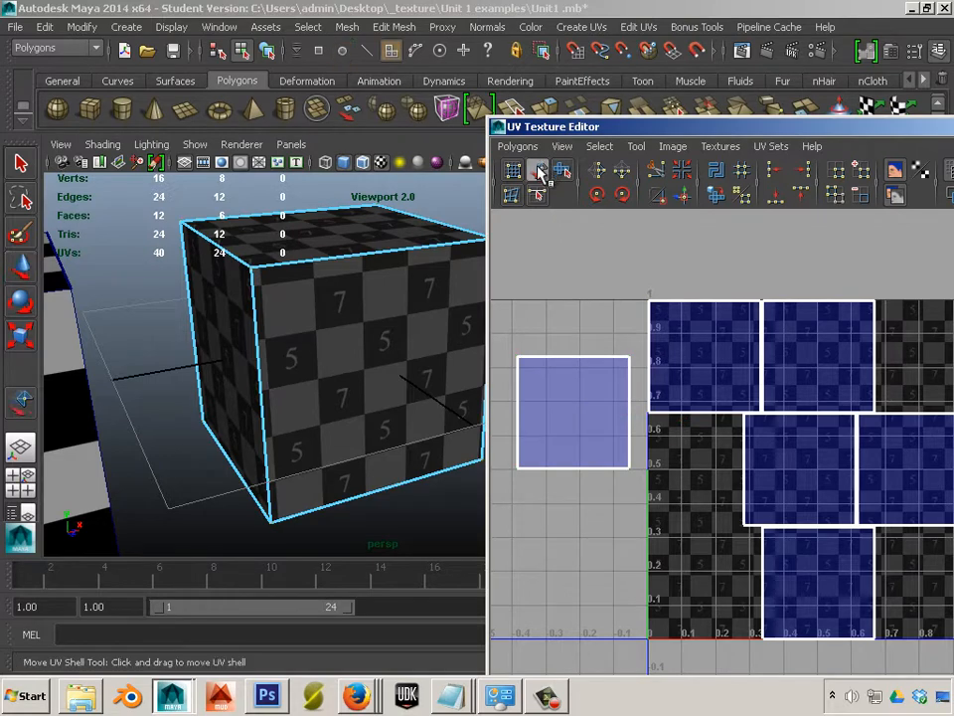
drag(575, 425, 585, 358)
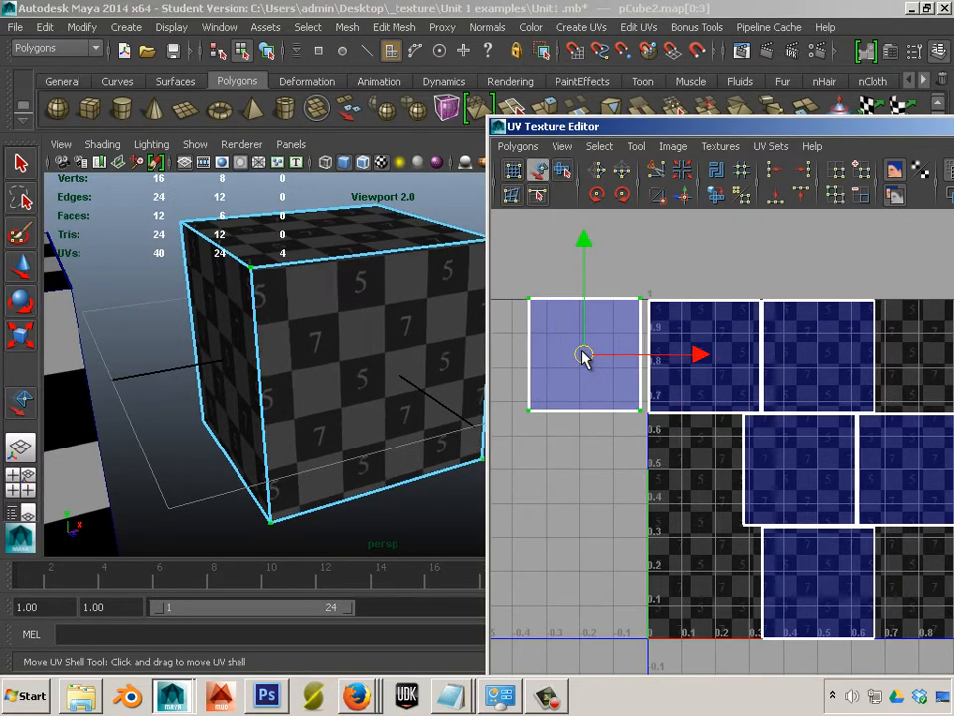
alt+middle_drag(590, 410, 426, 422)
click(802, 464)
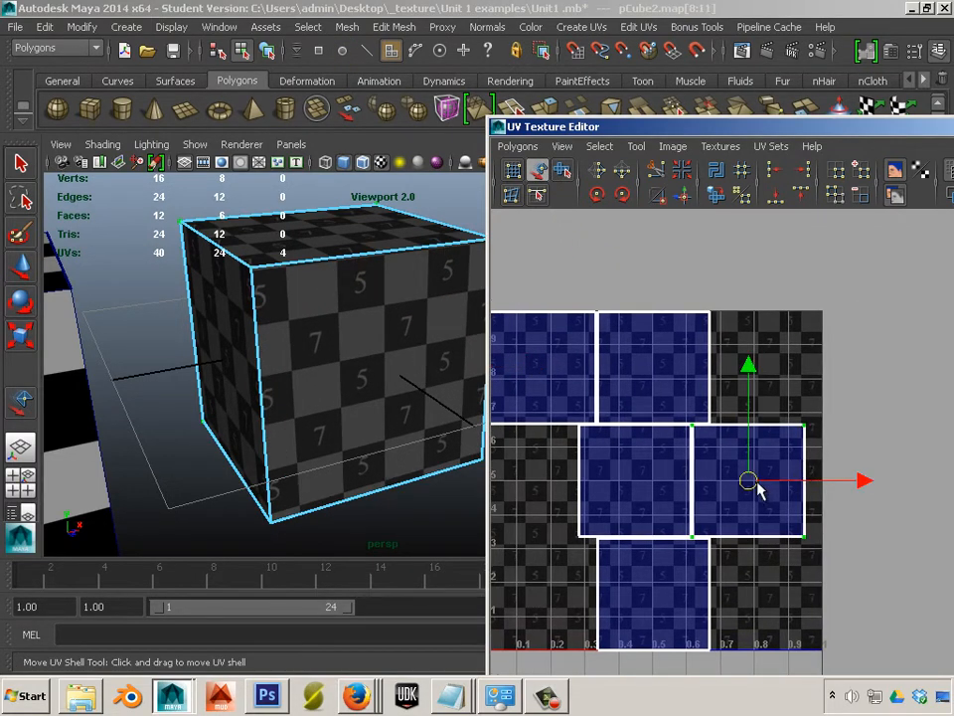
drag(756, 481, 808, 363)
alt+right_drag(764, 437, 650, 418)
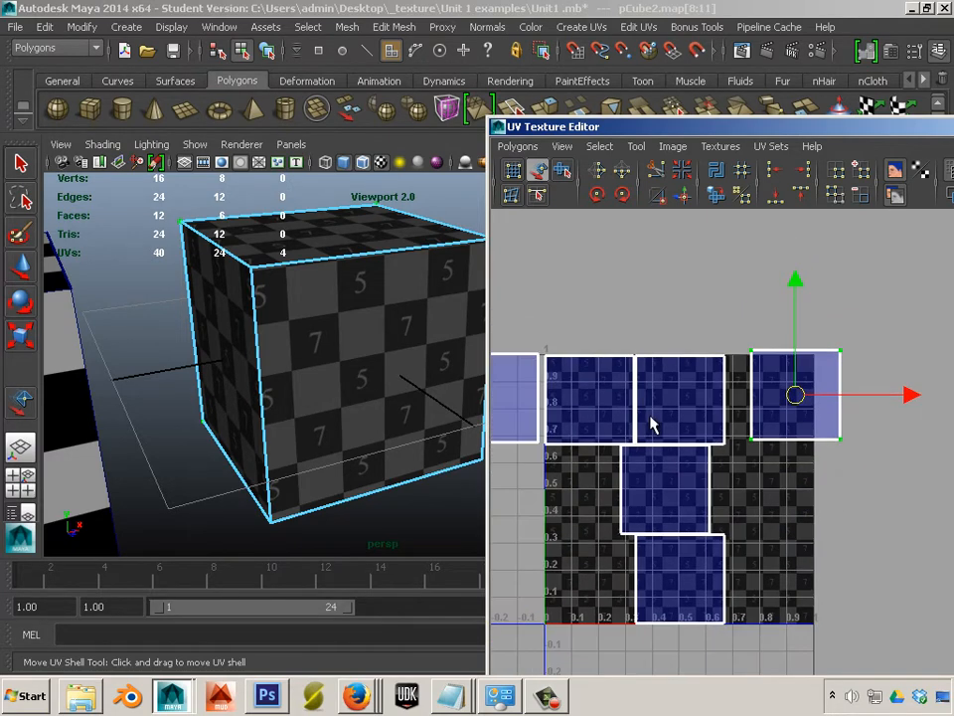
alt+middle_drag(650, 418, 706, 402)
- Return to the standard Move tool, clear the UV selection and bring the cube's upside-down numbered face into view
right_click(807, 409)
right_drag(809, 416, 824, 458)
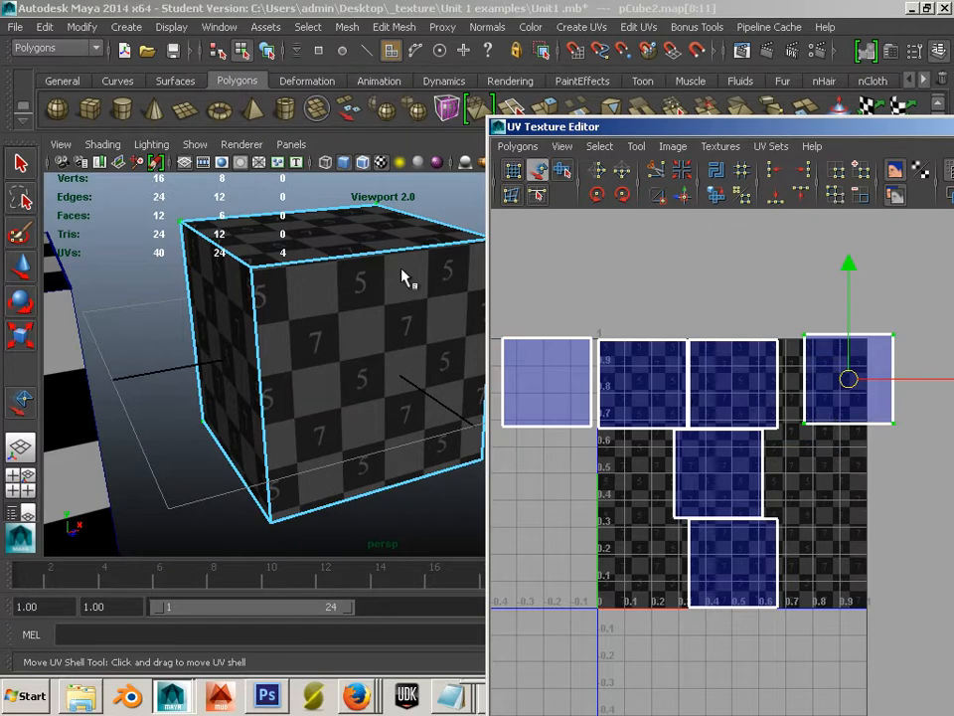
click(22, 271)
click(27, 282)
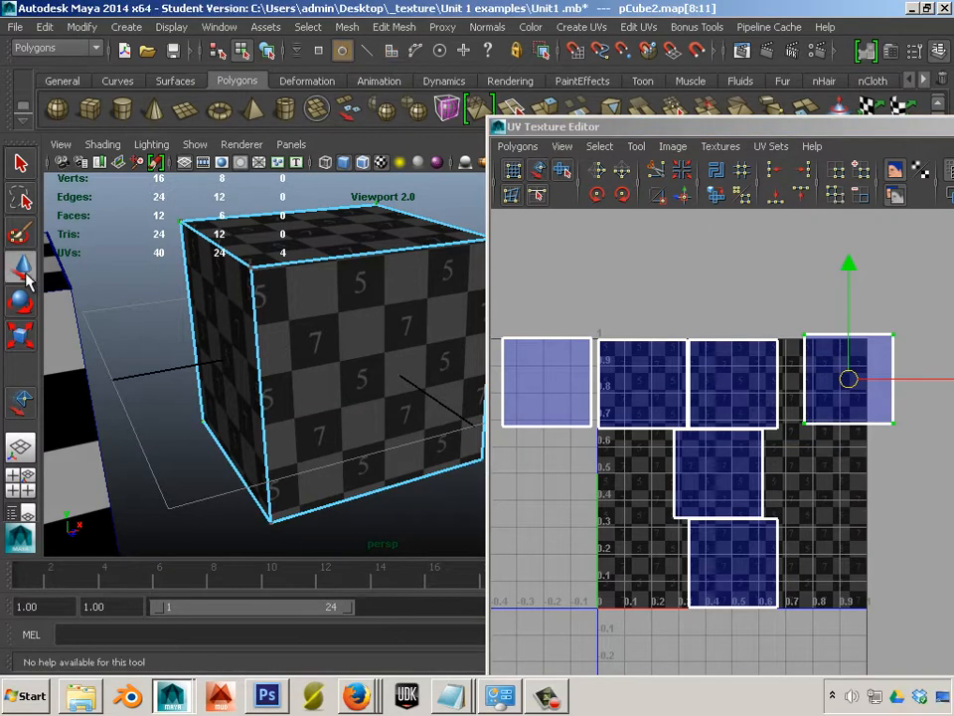
click(620, 398)
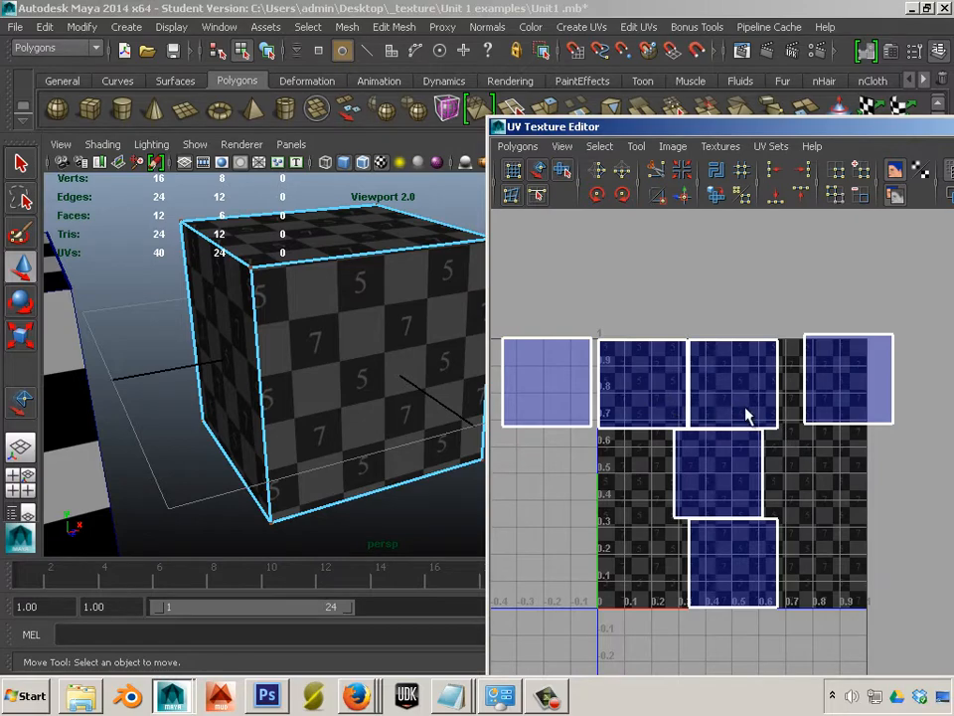
alt+drag(421, 340, 169, 319)
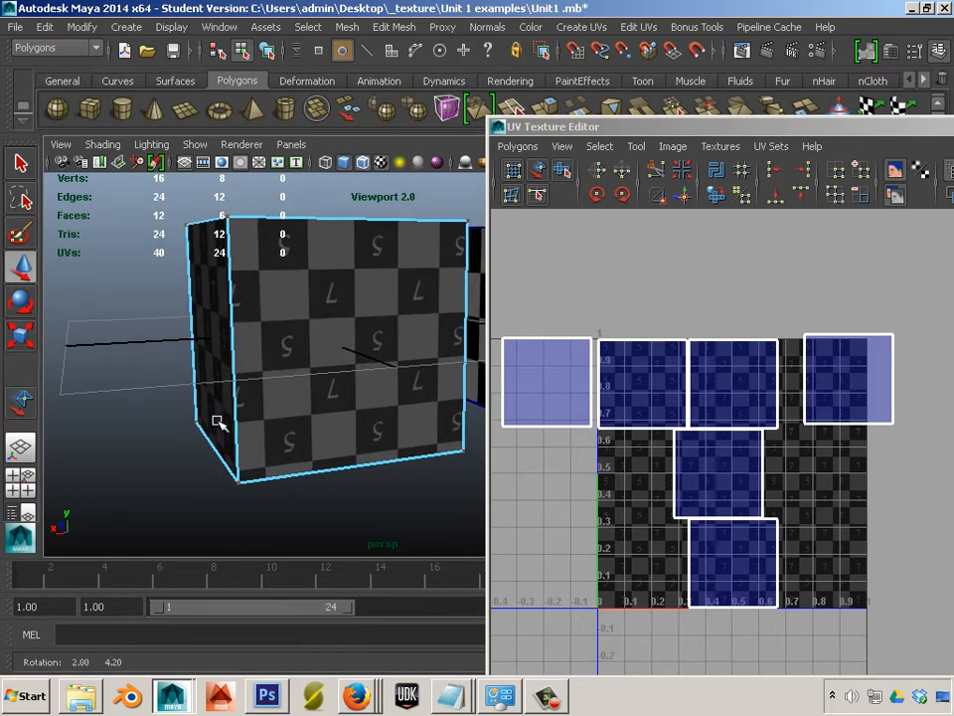
- Select the entire rightmost shell and move it slightly down and left to line up with the top row
click(540, 175)
click(806, 426)
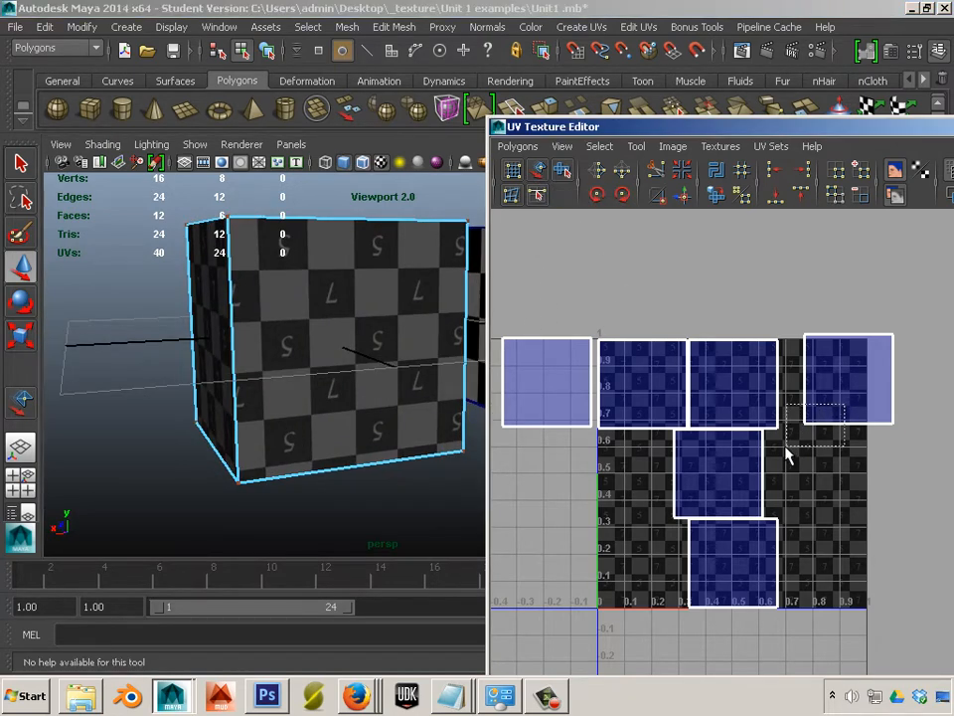
ctrl+right_drag(817, 437, 837, 430)
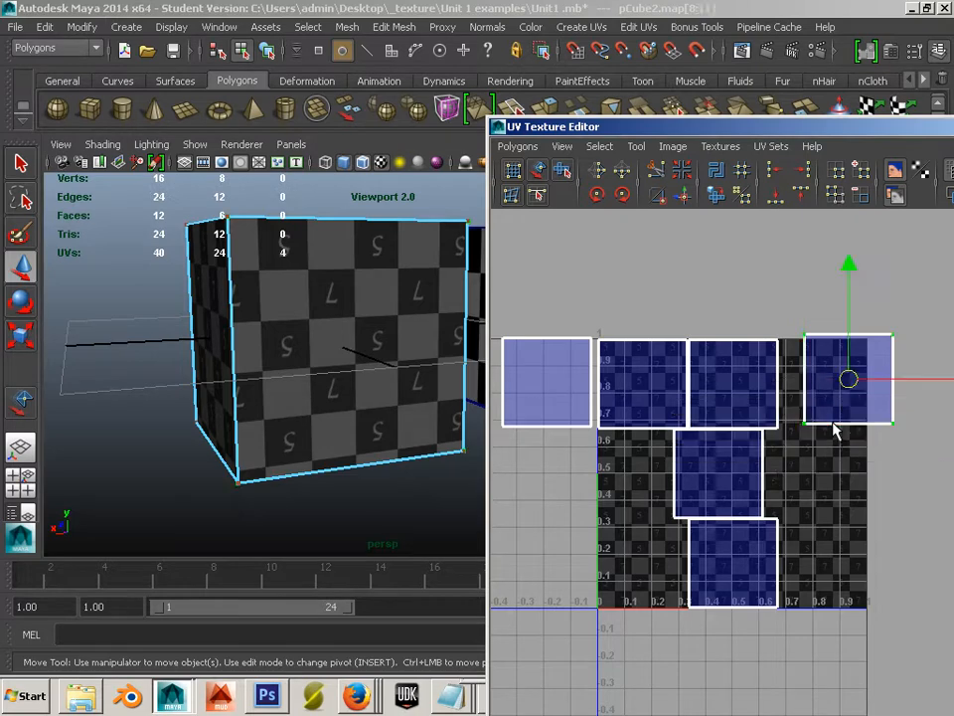
drag(851, 381, 843, 385)
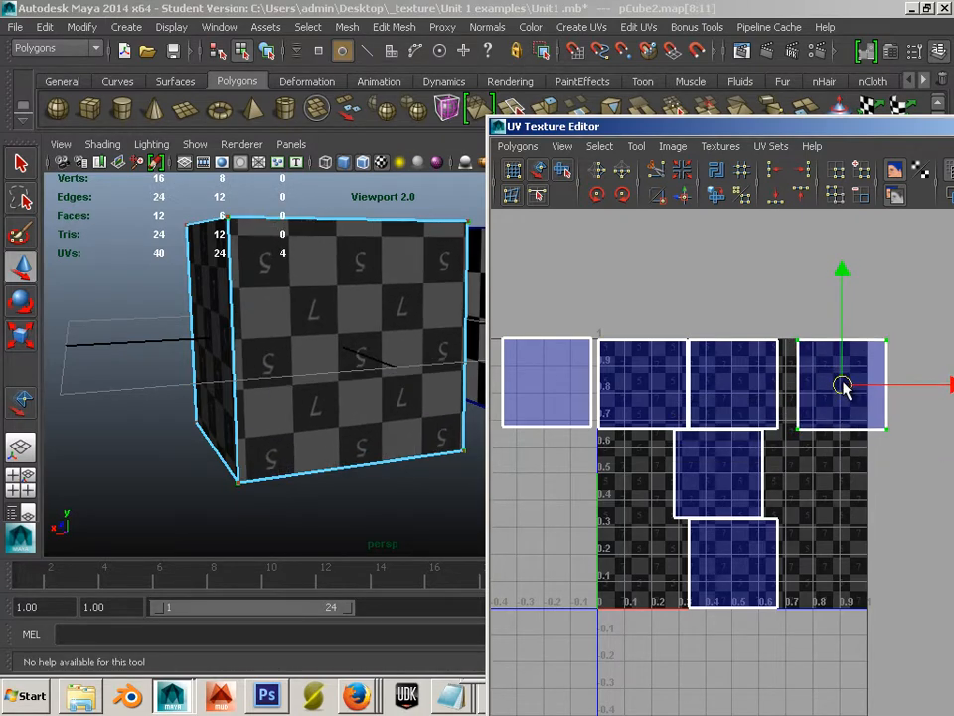
alt+middle_drag(832, 407, 817, 439)
scroll(817, 437, up, 4)
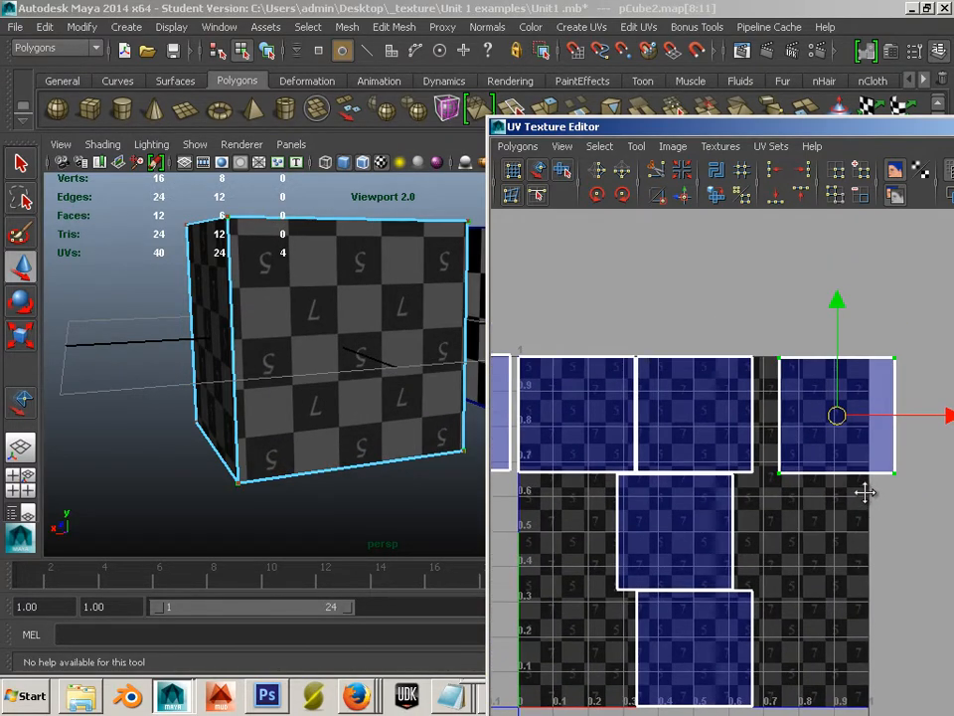
- Rotate the rightmost shell counterclockwise so its upside-down numbers read upright on the cube
alt+drag(318, 348, 412, 357)
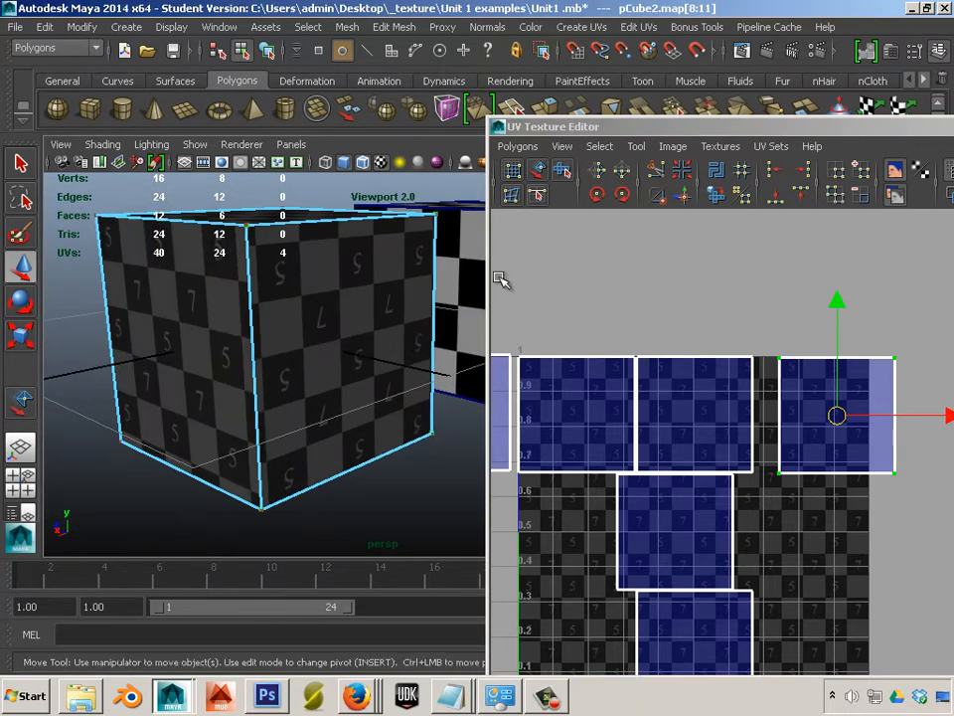
click(594, 196)
click(595, 196)
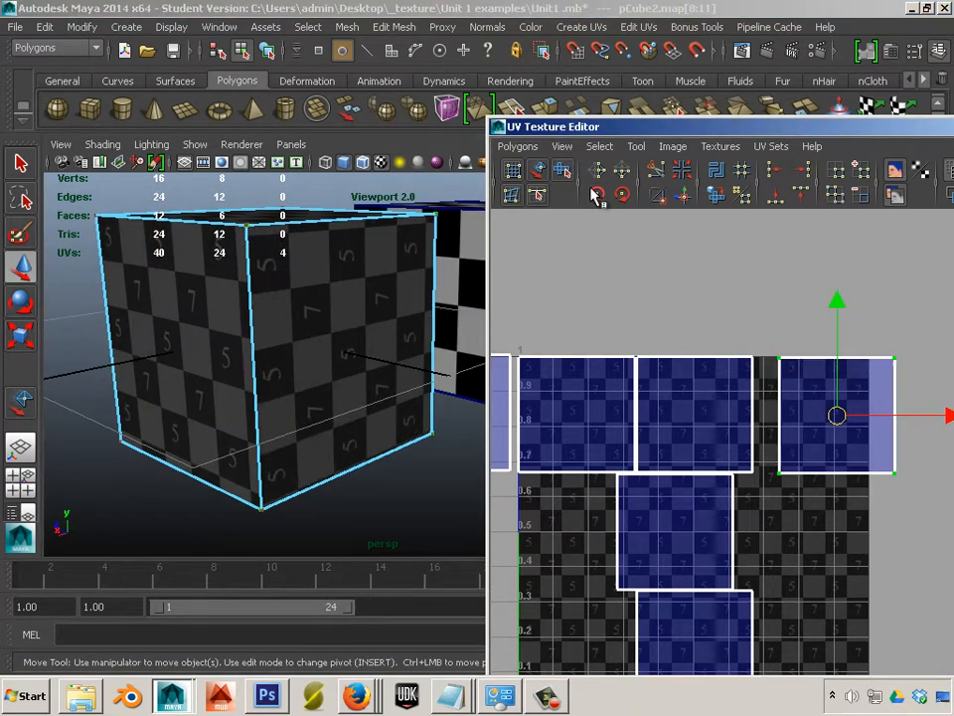
click(595, 196)
click(594, 196)
- Examine the number orientation across the cube's side faces and top from several angles
mouse_move(373, 399)
alt+mouse_down()
mouse_move(331, 405)
mouse_move(386, 416)
mouse_move(356, 403)
alt+mouse_up()
alt+right_drag(356, 403, 240, 367)
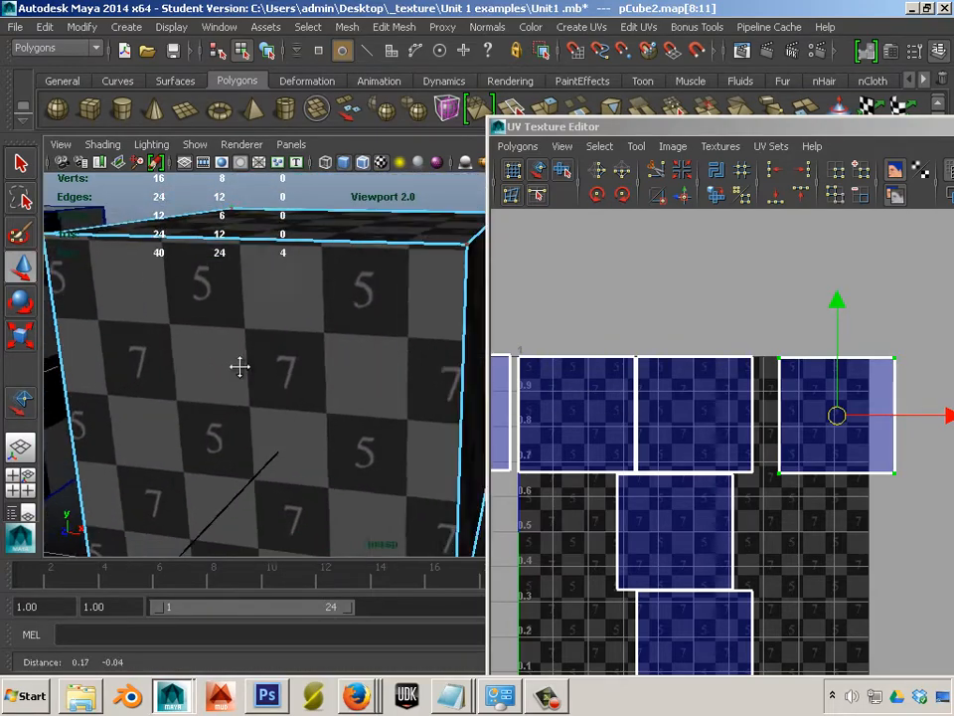
alt+middle_drag(239, 367, 215, 353)
alt+drag(214, 353, 304, 354)
alt+right_drag(304, 354, 266, 342)
alt+middle_drag(266, 341, 210, 323)
alt+drag(211, 324, 185, 328)
alt+right_drag(185, 329, 251, 345)
mouse_move(252, 345)
alt+mouse_down()
mouse_move(235, 346)
mouse_move(248, 348)
alt+mouse_up()
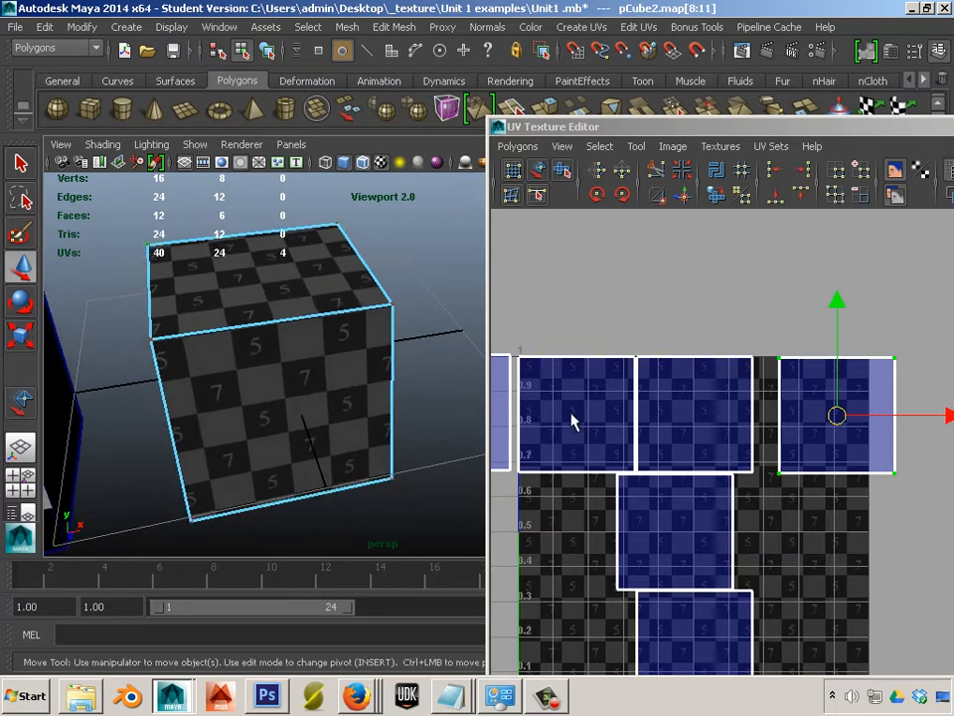
- Select the vertical edges between the top-row shells in edge mode to check which borders match on the cube
scroll(597, 417, down, 1)
right_drag(597, 417, 601, 382)
click(547, 420)
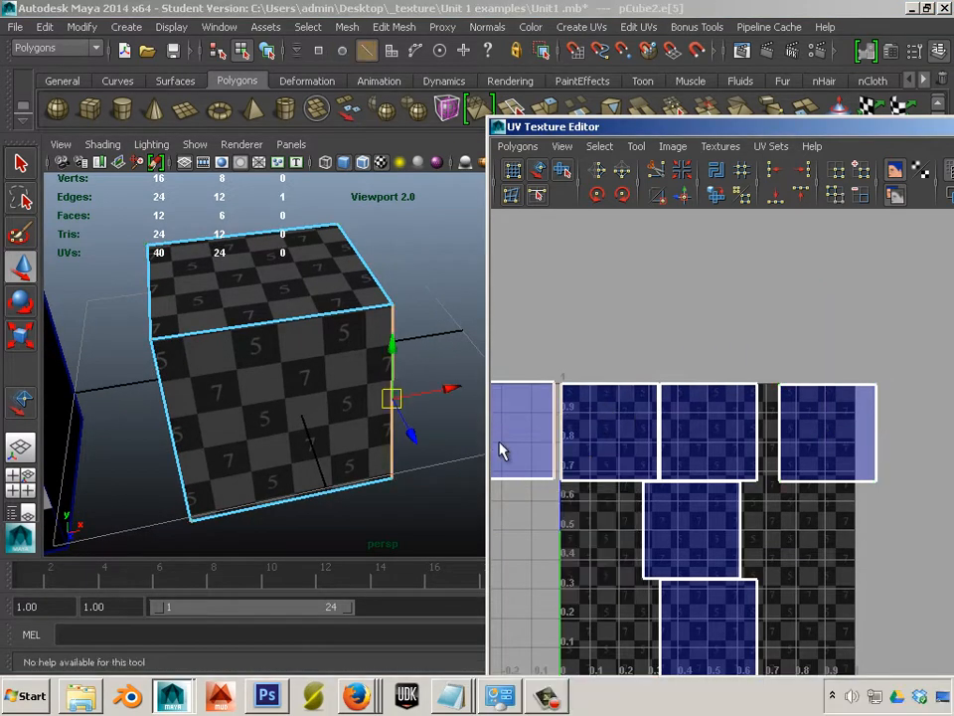
shift+drag(634, 433, 674, 451)
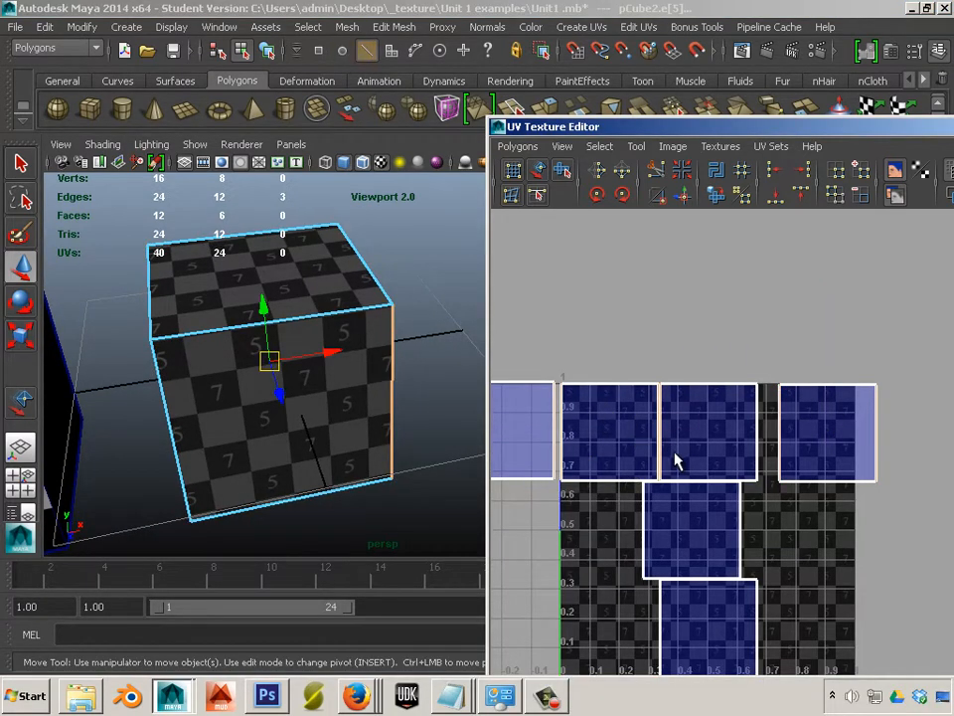
shift+click(806, 448)
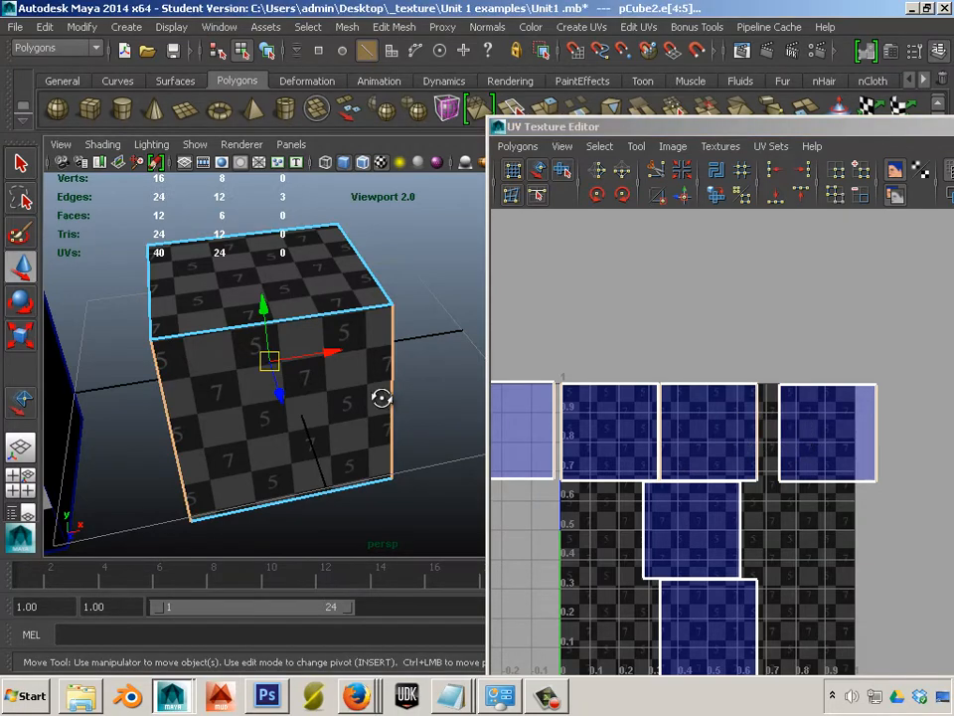
alt+drag(379, 395, 265, 436)
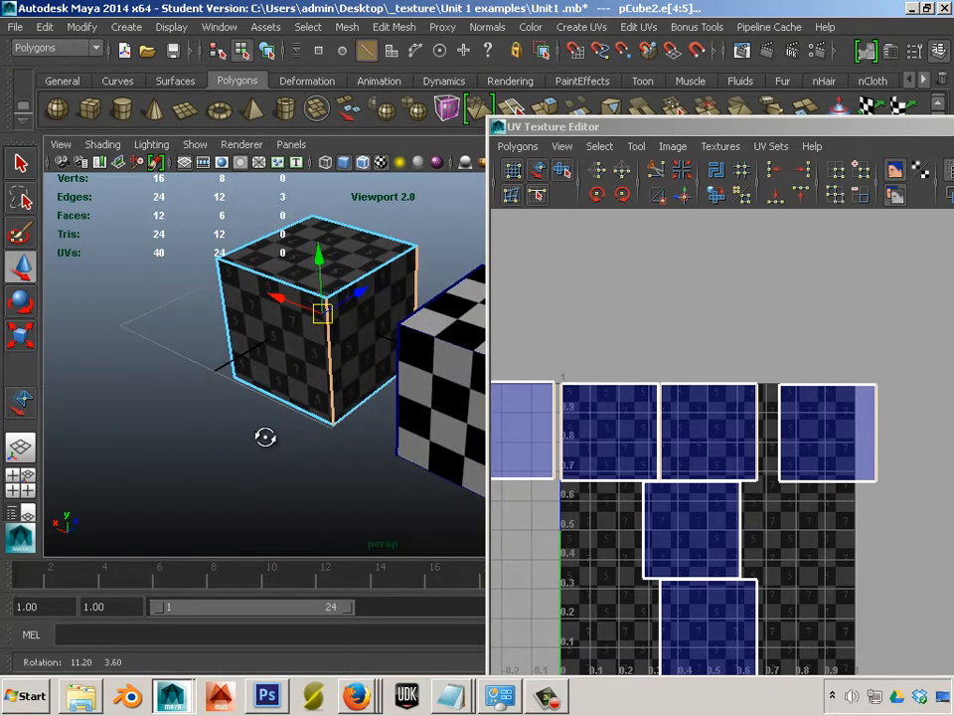
alt+middle_drag(471, 452, 477, 453)
- Select the edge shared by the leftmost shell and its neighbour, and turn off the texture border display
alt+middle_drag(717, 487, 765, 474)
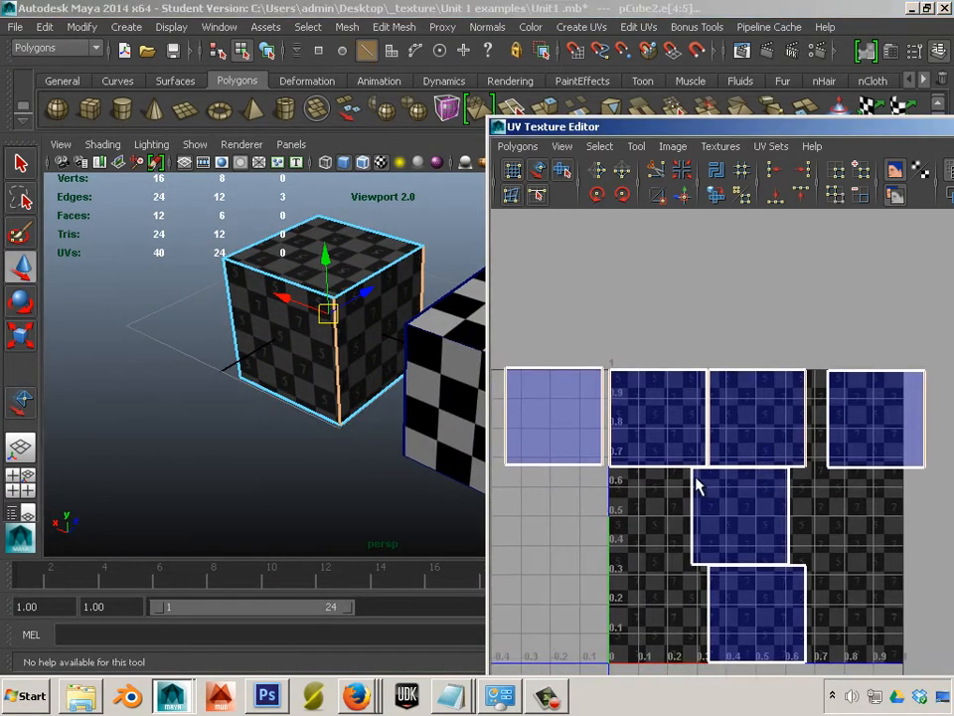
click(654, 477)
click(607, 432)
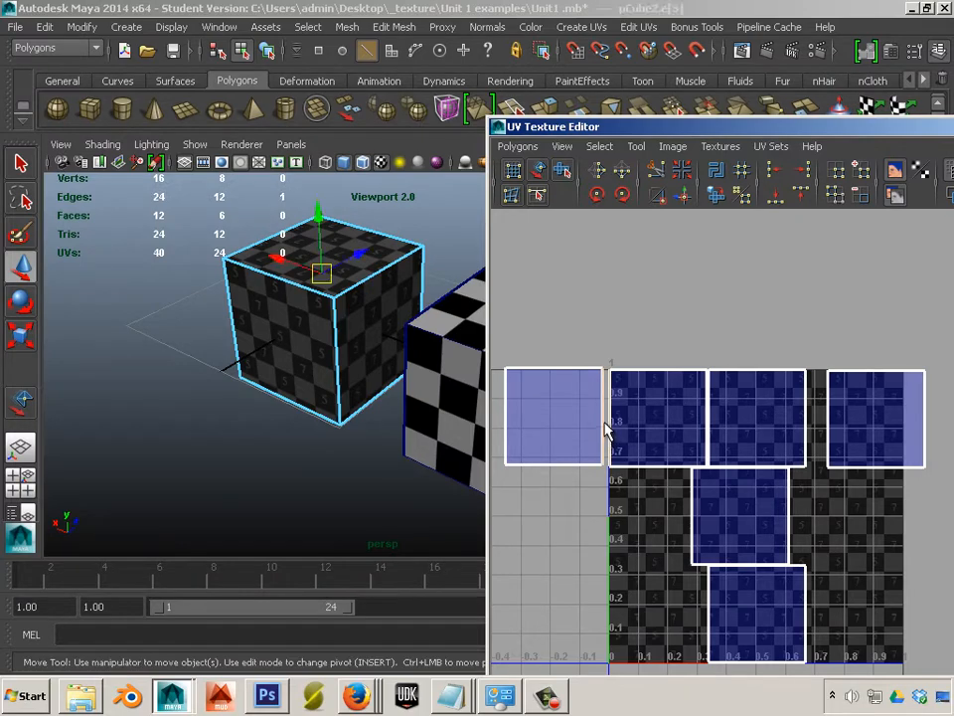
alt+drag(460, 409, 204, 302)
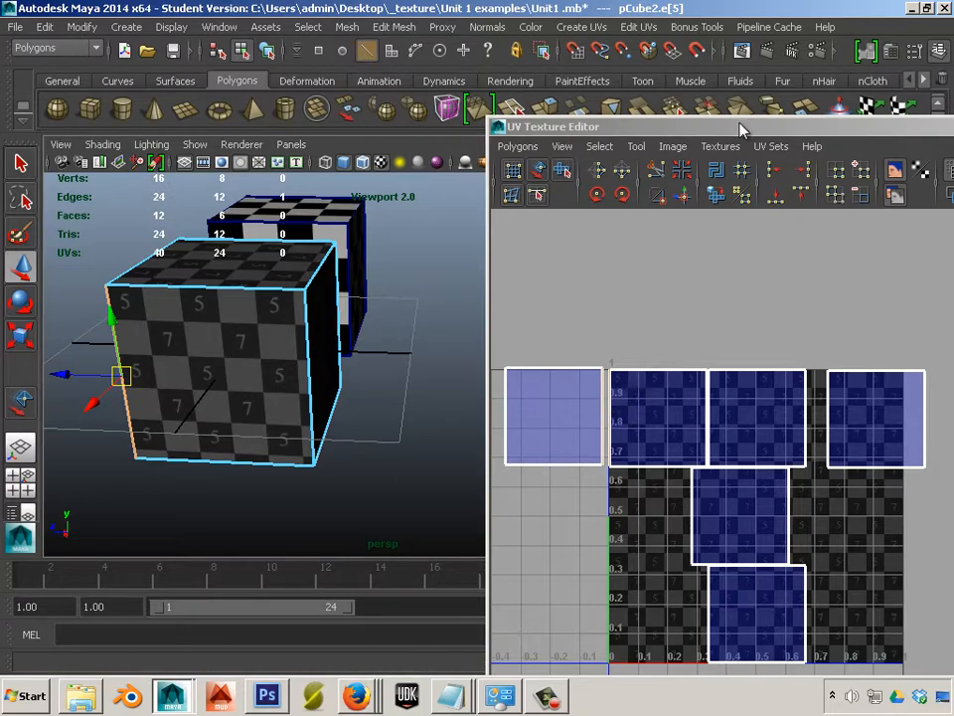
drag(746, 126, 529, 104)
click(746, 178)
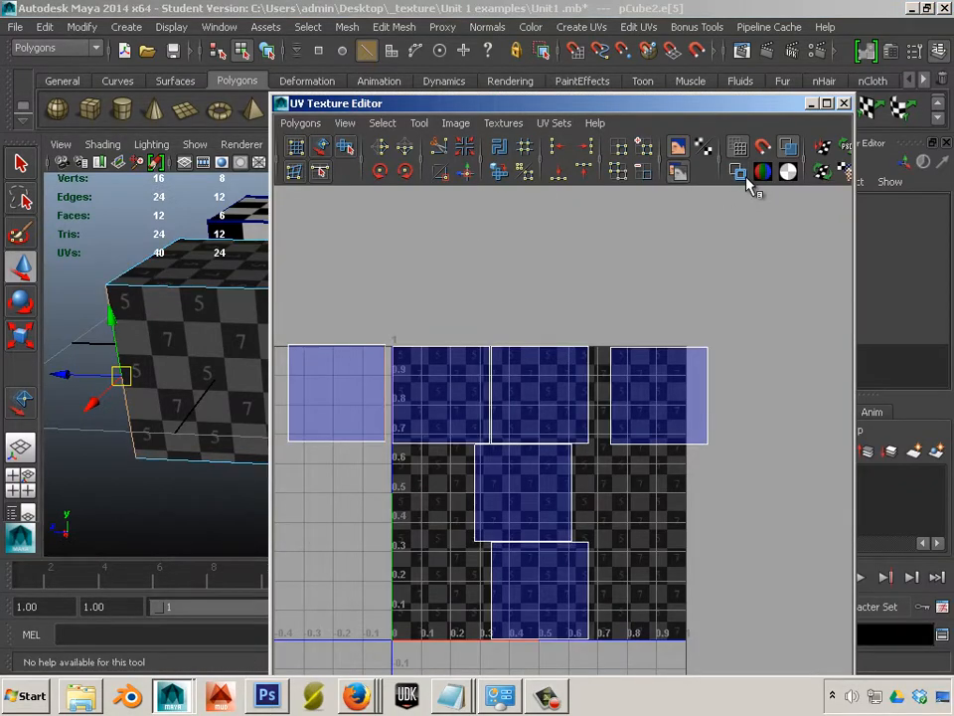
- Move and sew the selected edge to join the leftmost shell to its neighbour in the top row
scroll(548, 372, up, 4)
alt+middle_drag(436, 377, 578, 426)
scroll(578, 427, up, 2)
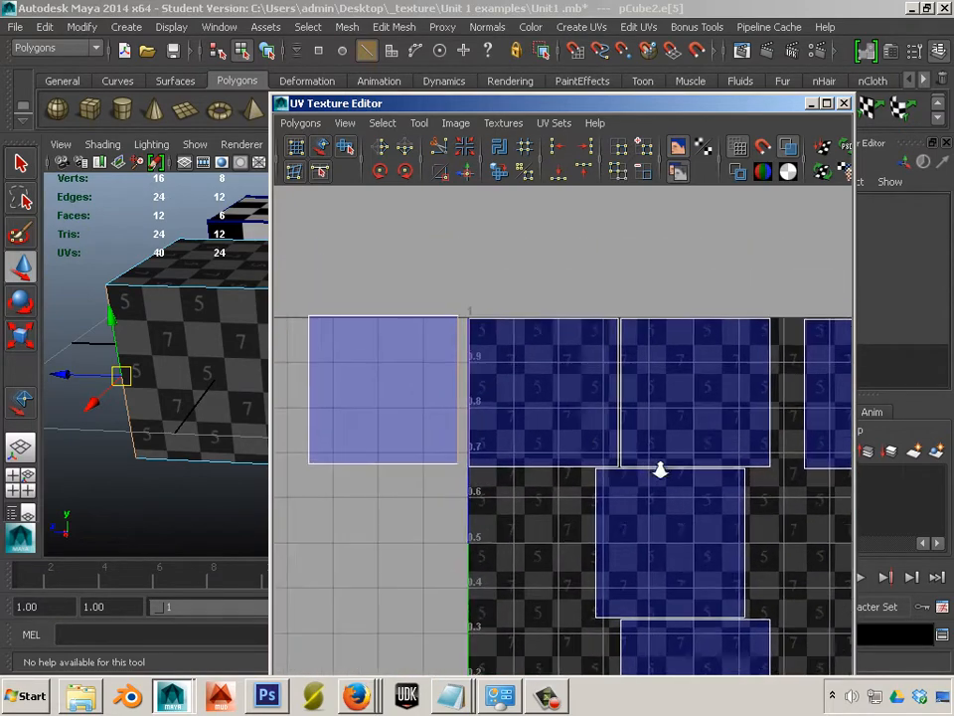
alt+middle_drag(465, 399, 516, 433)
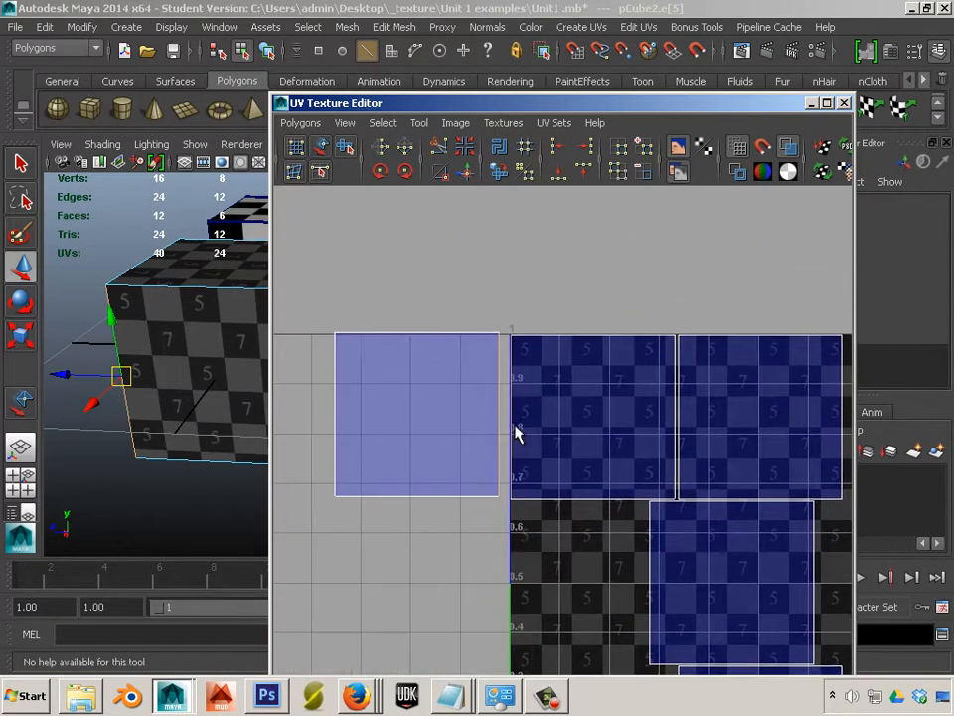
scroll(518, 431, up, 4)
alt+middle_drag(512, 304, 523, 347)
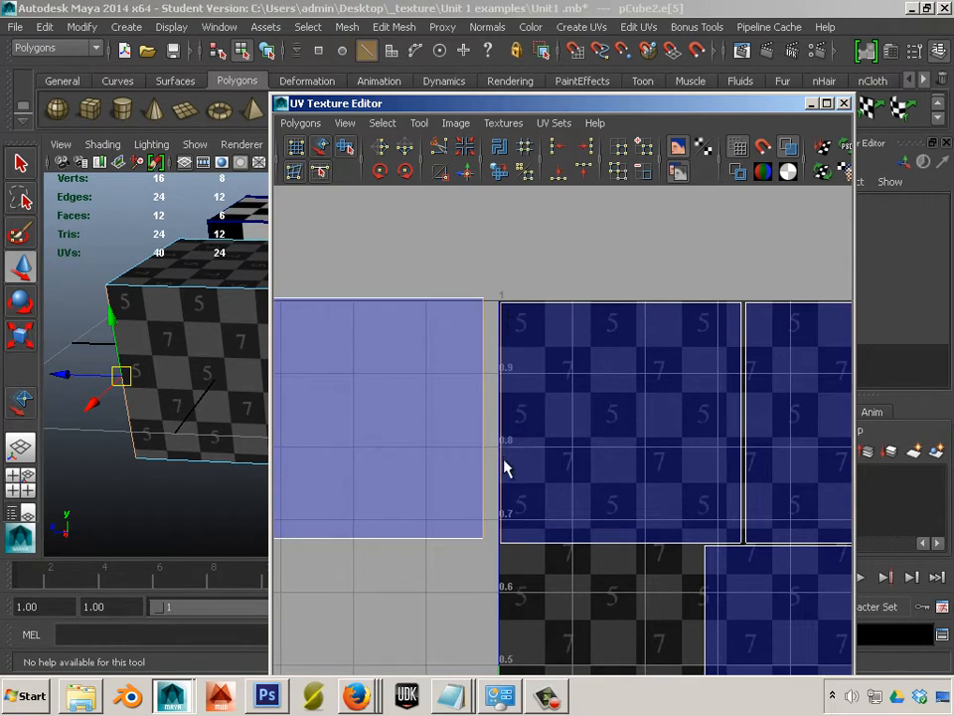
click(469, 179)
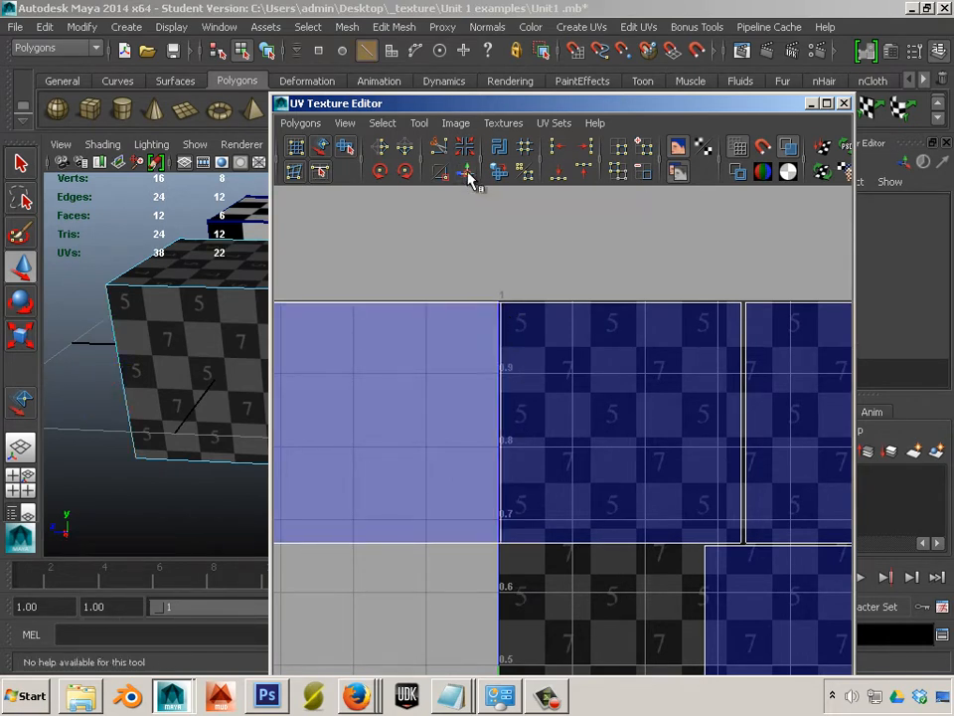
scroll(473, 440, down, 2)
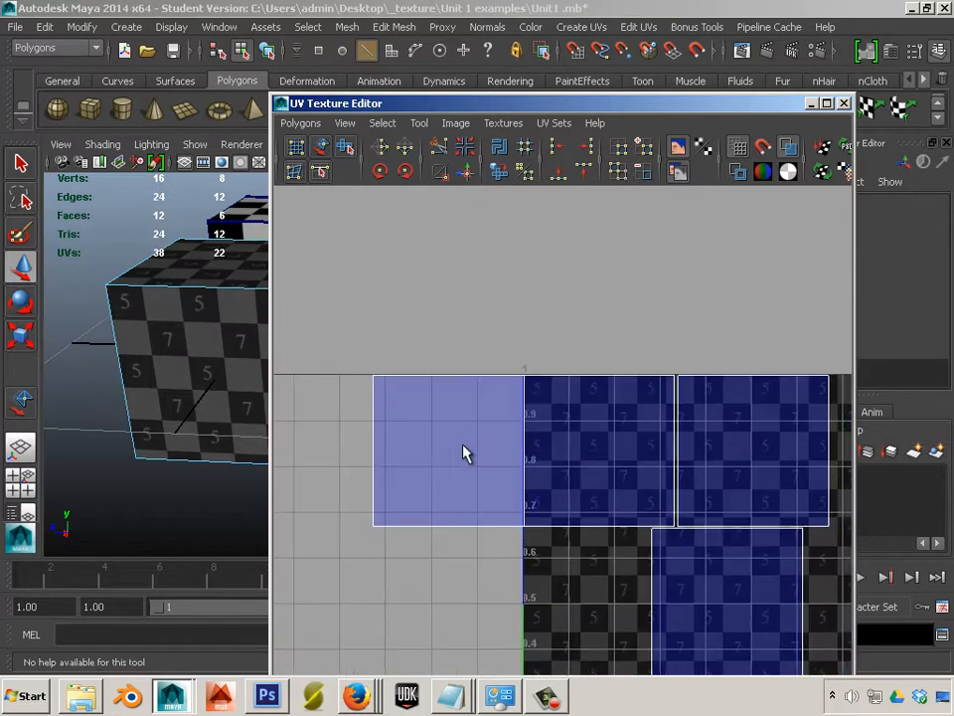
- Select the third shell's right edge and move and sew it, attaching that shell to the left end of the joined top row
key(w)
scroll(337, 452, down, 4)
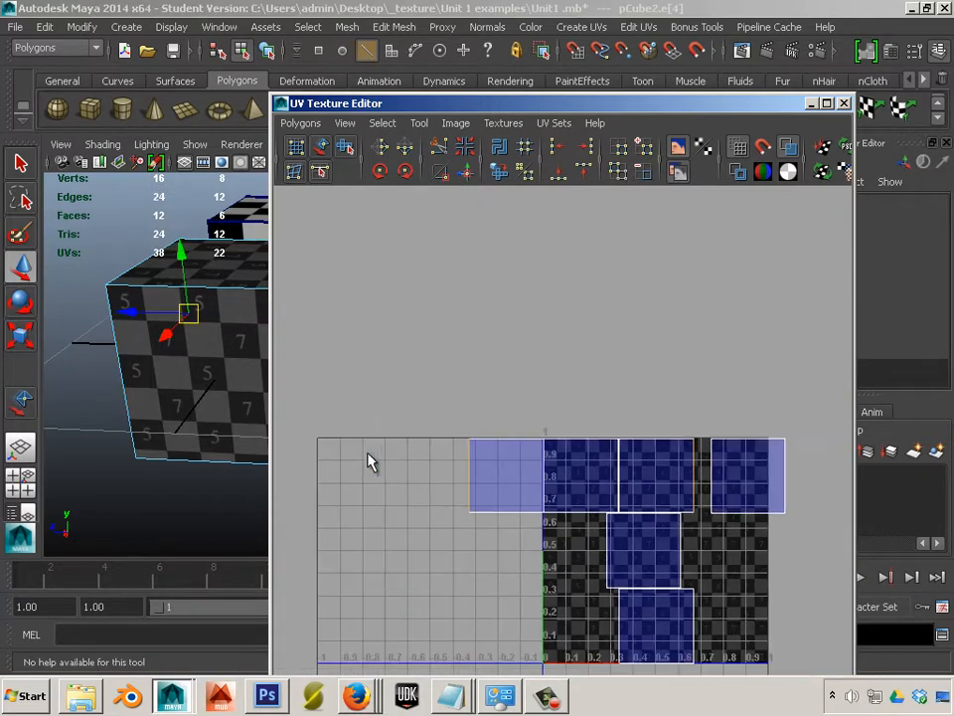
alt+middle_drag(624, 527, 538, 511)
scroll(542, 509, up, 3)
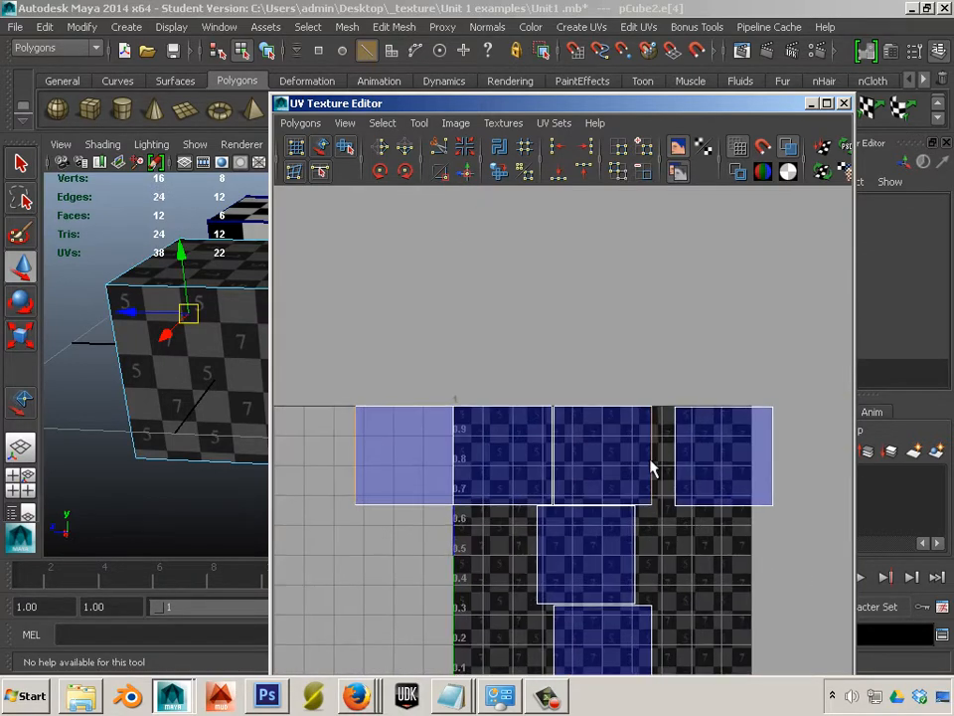
click(465, 173)
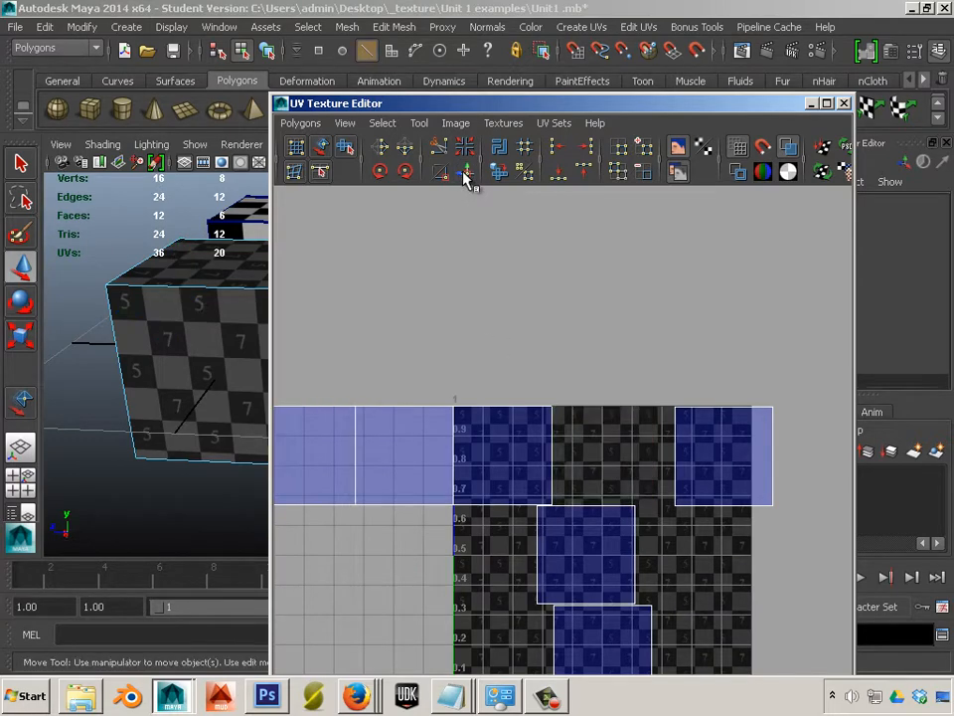
- Select the row's right border edge and move and sew the remaining side shell onto it, completing the row of four side faces
alt+middle_drag(429, 398, 473, 345)
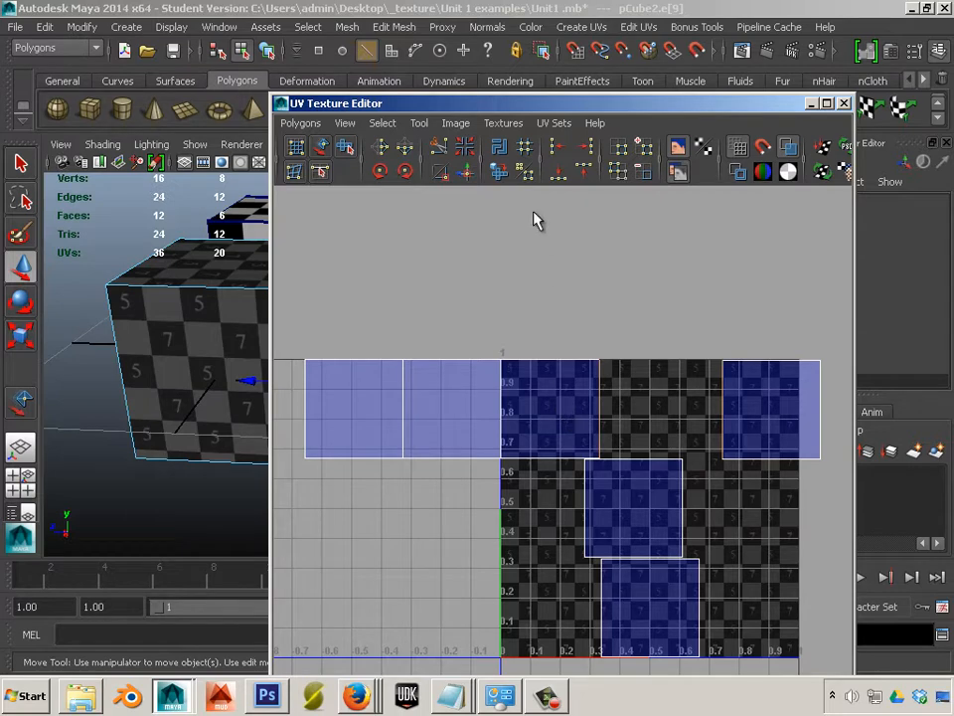
click(467, 177)
scroll(522, 398, down, 1)
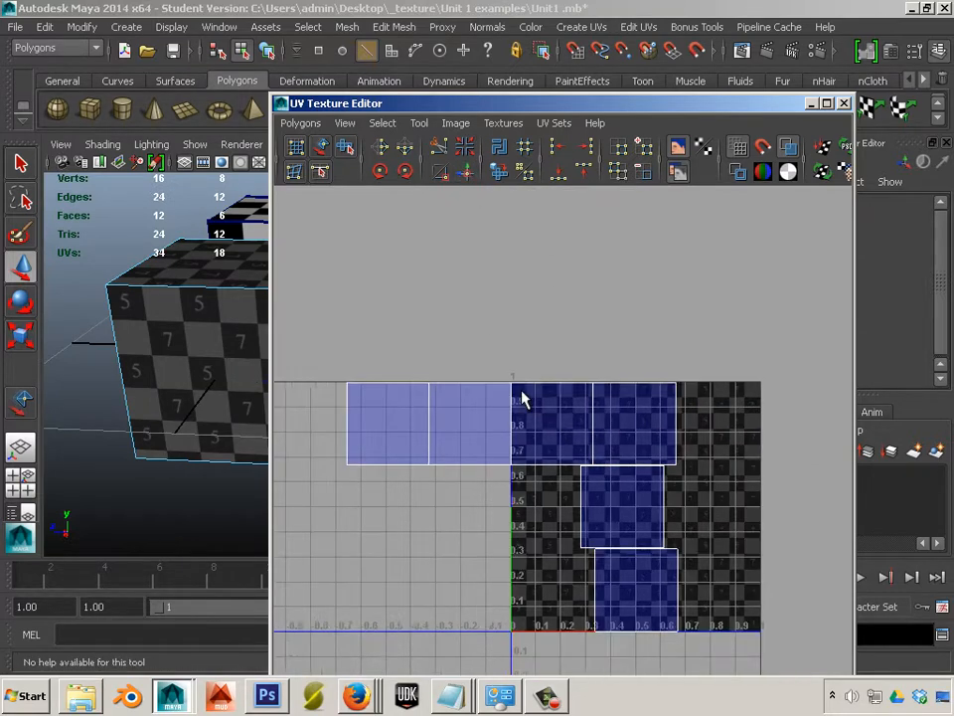
- Select the edge shared with the cube's top face and move and sew that shell above the third face of the row
scroll(522, 397, down, 1)
scroll(287, 373, up, 1)
scroll(278, 437, down, 1)
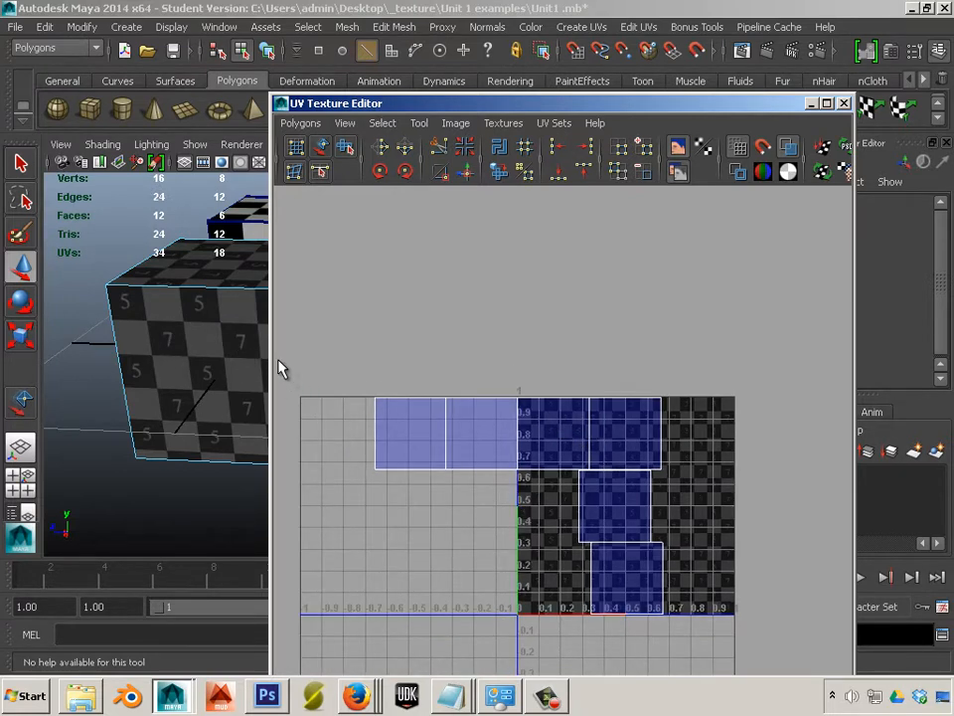
key(w)
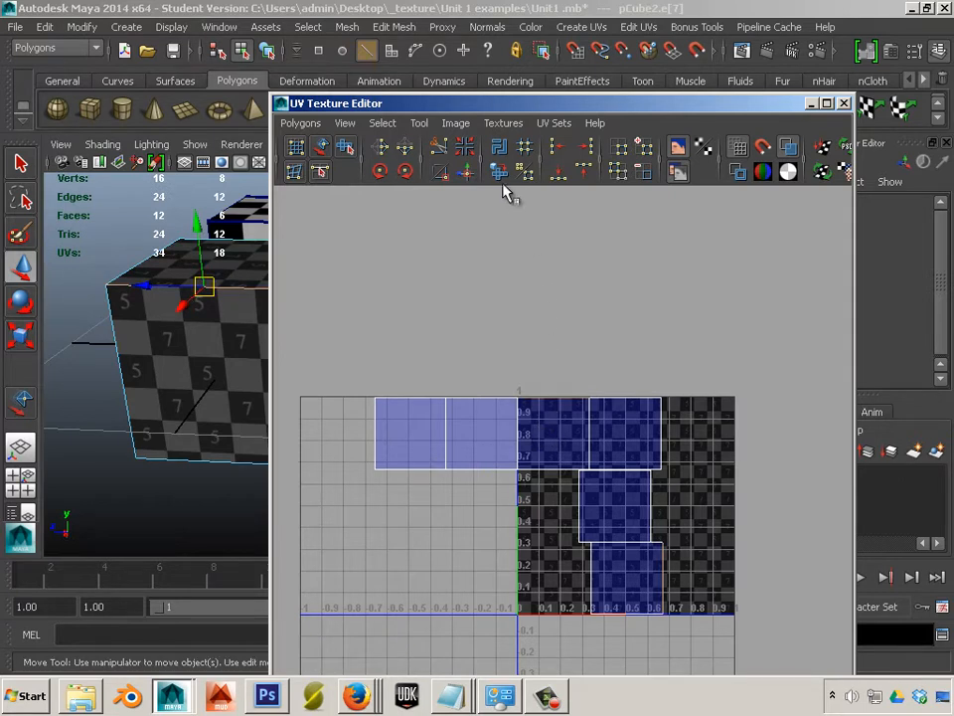
click(471, 176)
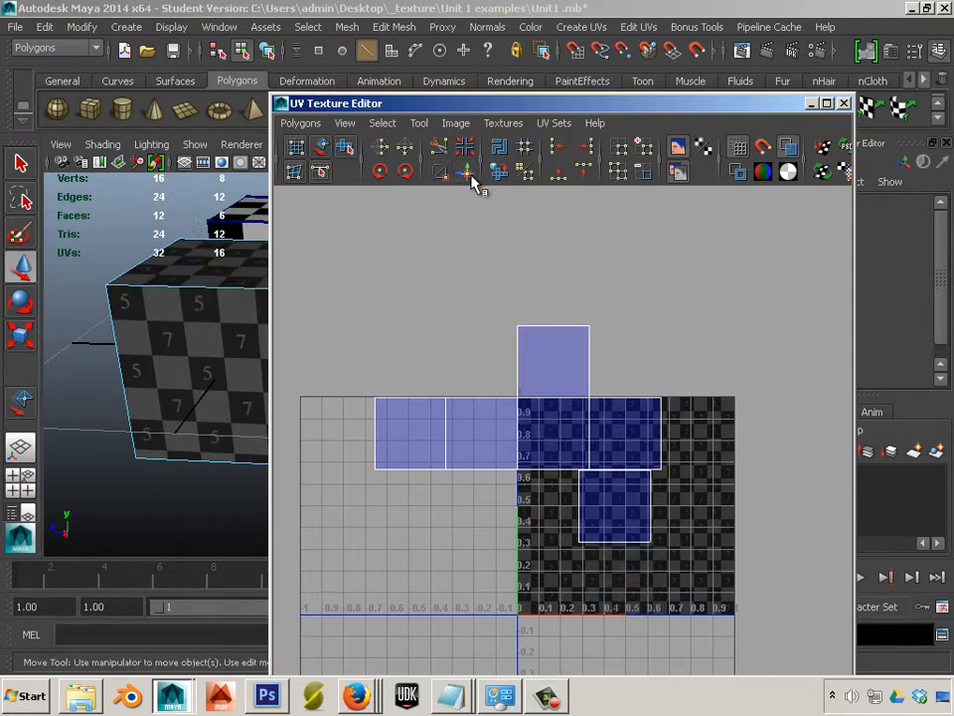
- Try to move and sew the top face's outer edge to the leftmost side face, and undo the sew
click(554, 325)
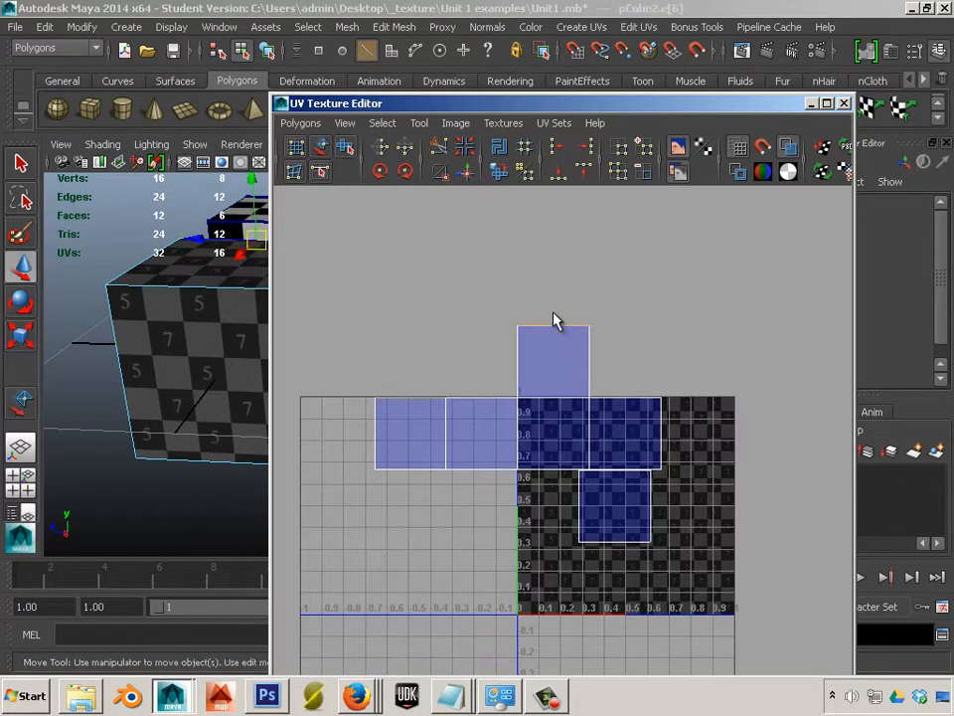
click(467, 174)
key(ctrl+z)
scroll(552, 477, up, 5)
scroll(526, 438, down, 3)
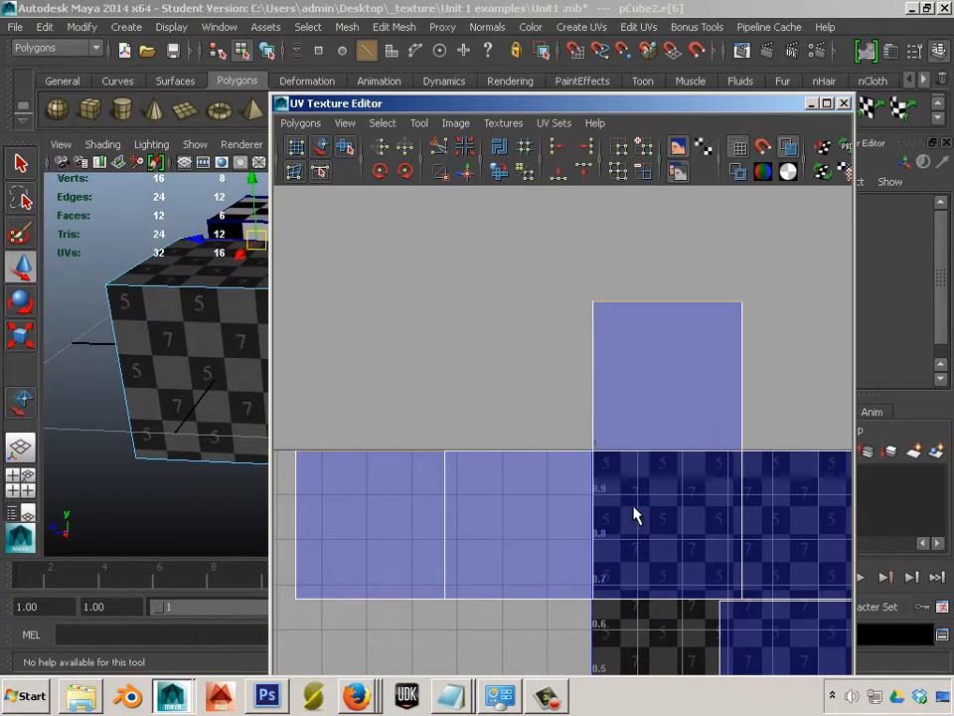
click(658, 345)
click(675, 301)
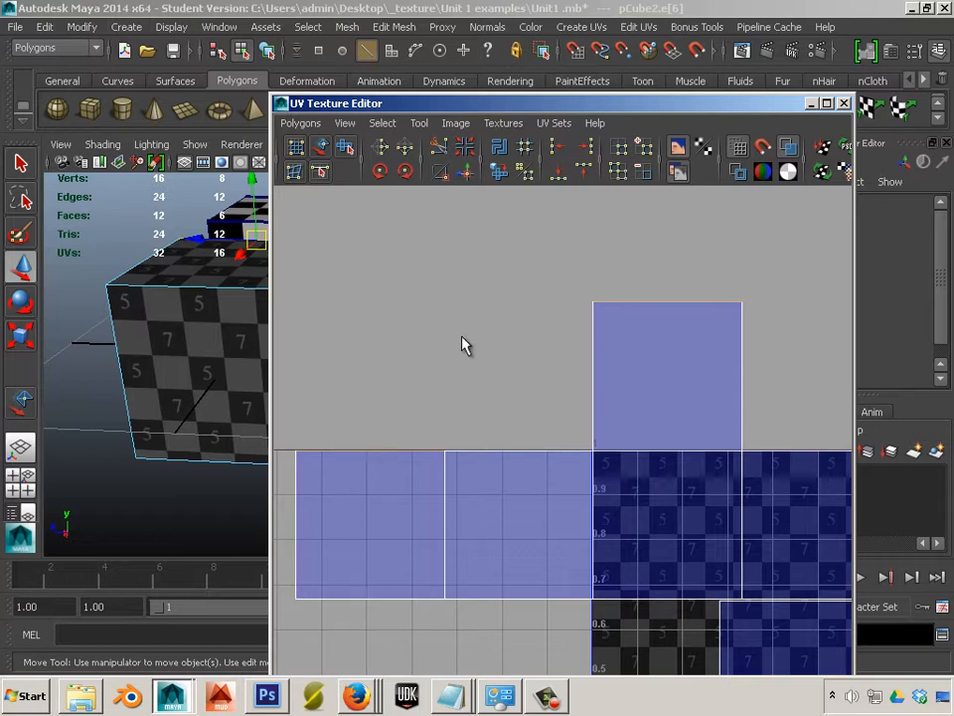
click(468, 174)
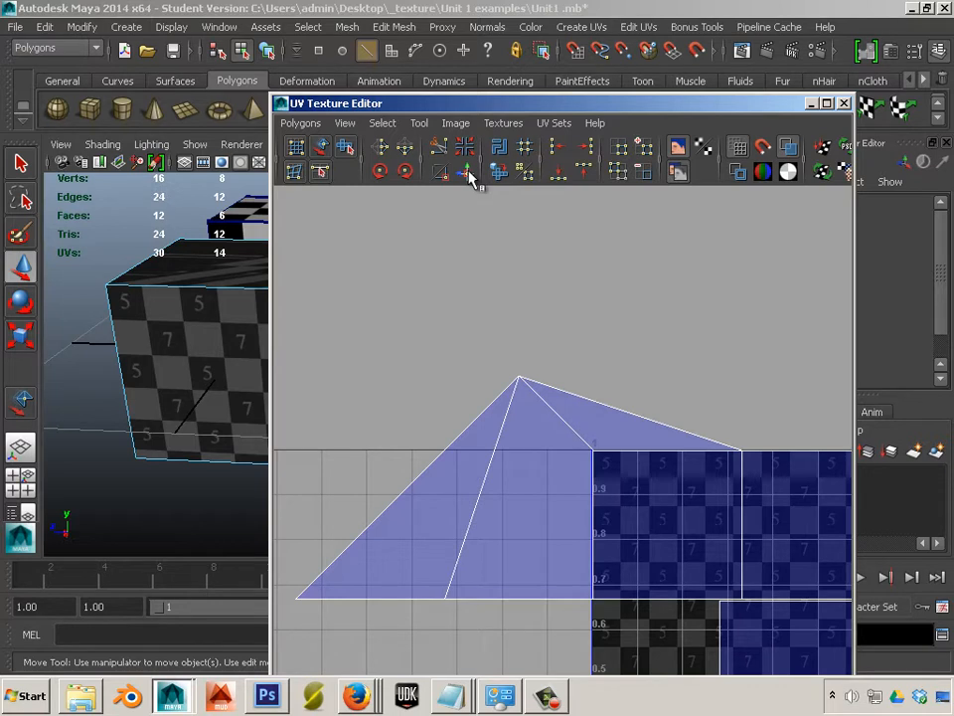
key(ctrl+z)
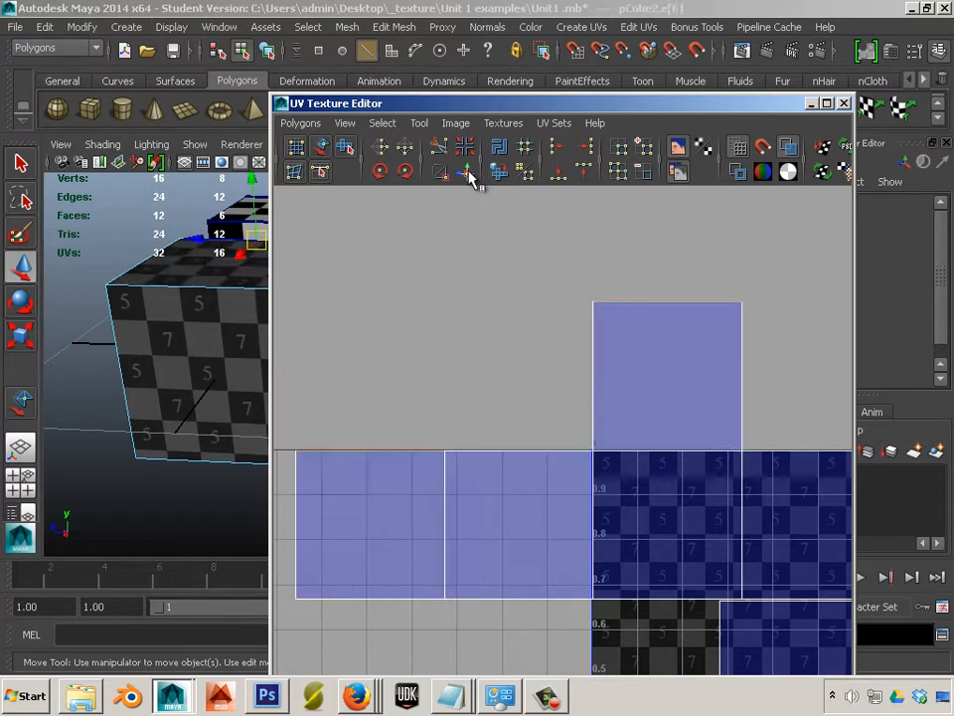
- Sew the top face's outer edge again to examine the checker pattern on the cube's top, and undo the sew
alt+middle_drag(705, 387, 616, 374)
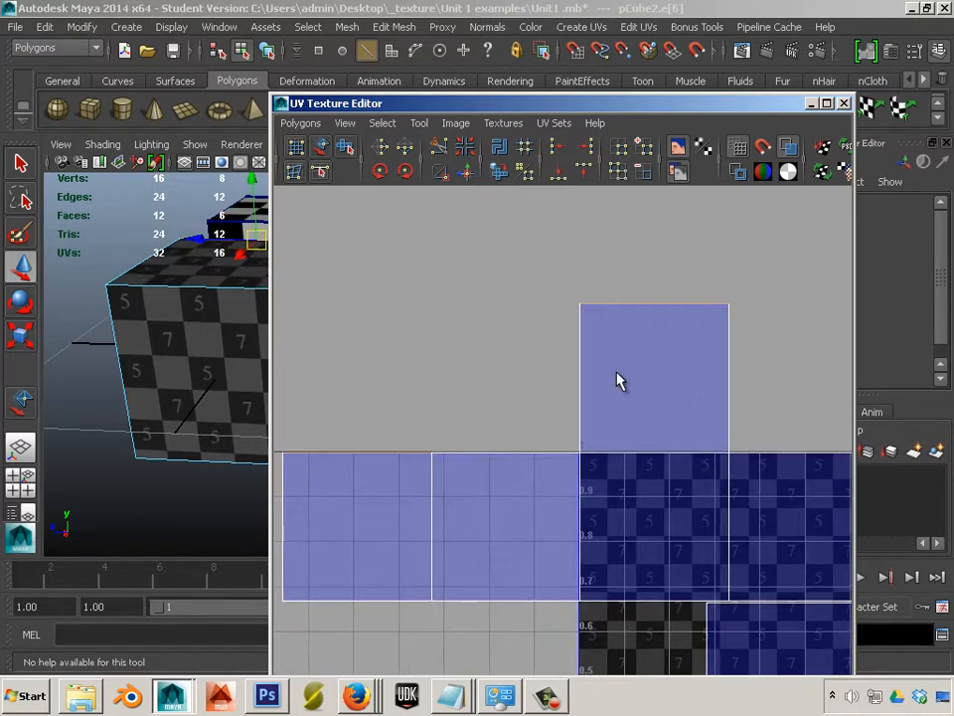
click(464, 171)
alt+drag(257, 336, 224, 375)
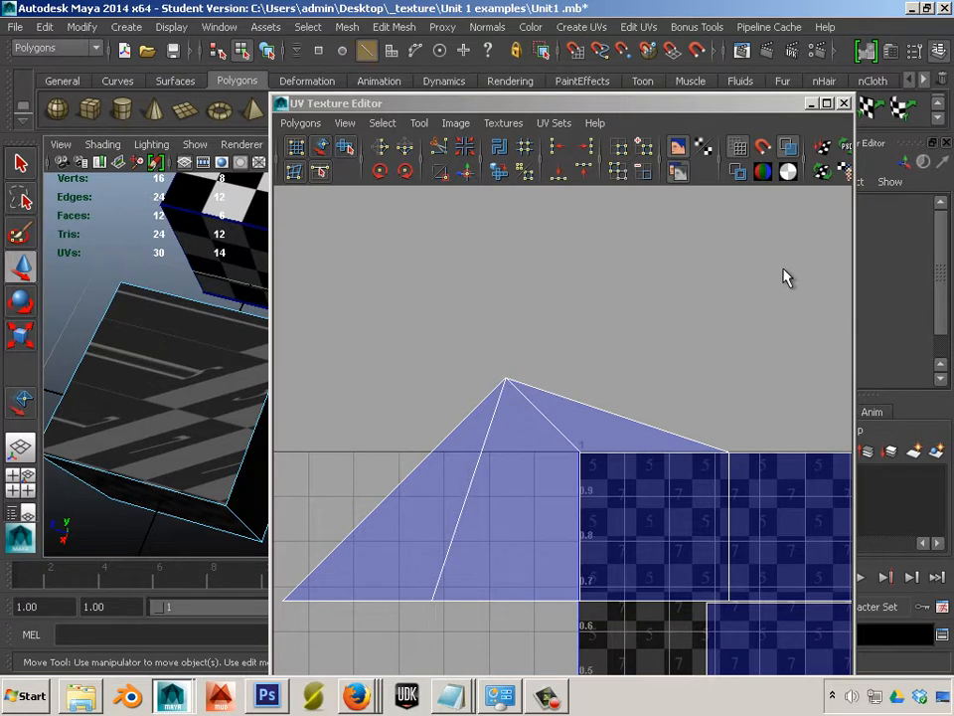
key(ctrl+z)
key(ctrl+z)
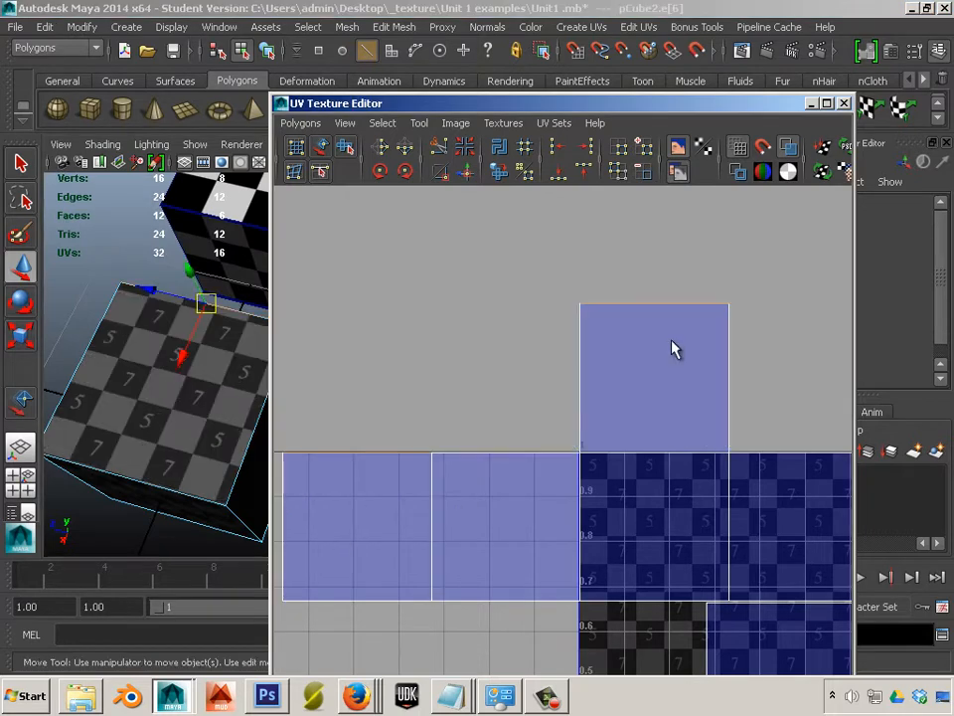
mouse_move(166, 358)
alt+mouse_down()
mouse_move(179, 309)
mouse_move(180, 371)
mouse_move(175, 350)
mouse_move(188, 354)
mouse_move(166, 358)
mouse_move(170, 377)
alt+mouse_up()
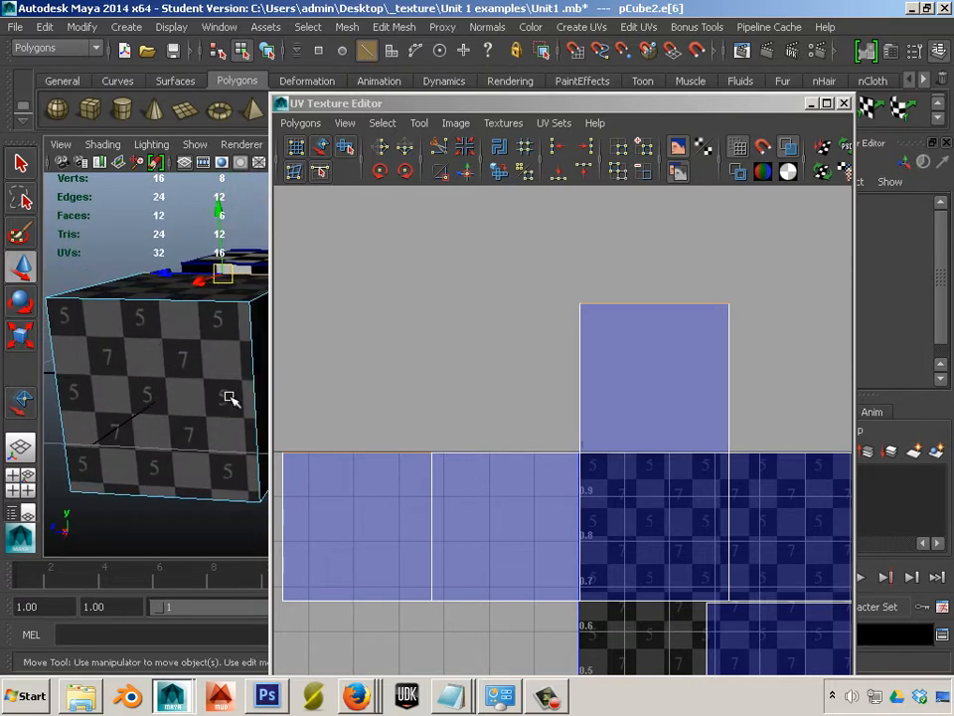
- Select the lower edge of the row's third face, move and sew the bottom face shell onto it, and check the cube's pattern
alt+middle_drag(645, 509, 624, 494)
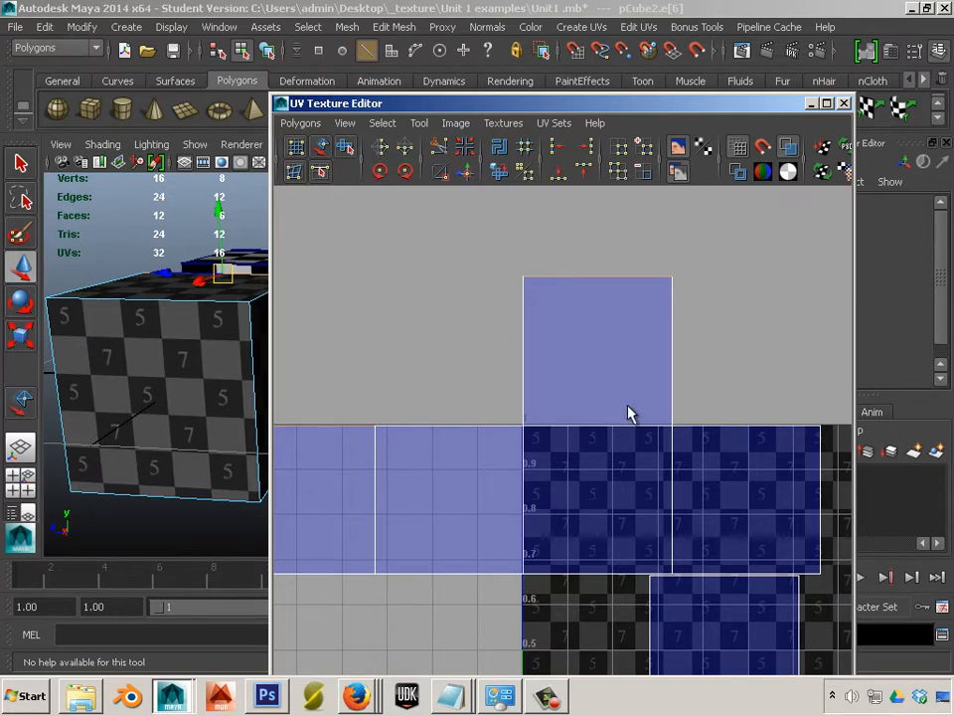
alt+middle_drag(629, 413, 554, 412)
key(w)
click(498, 580)
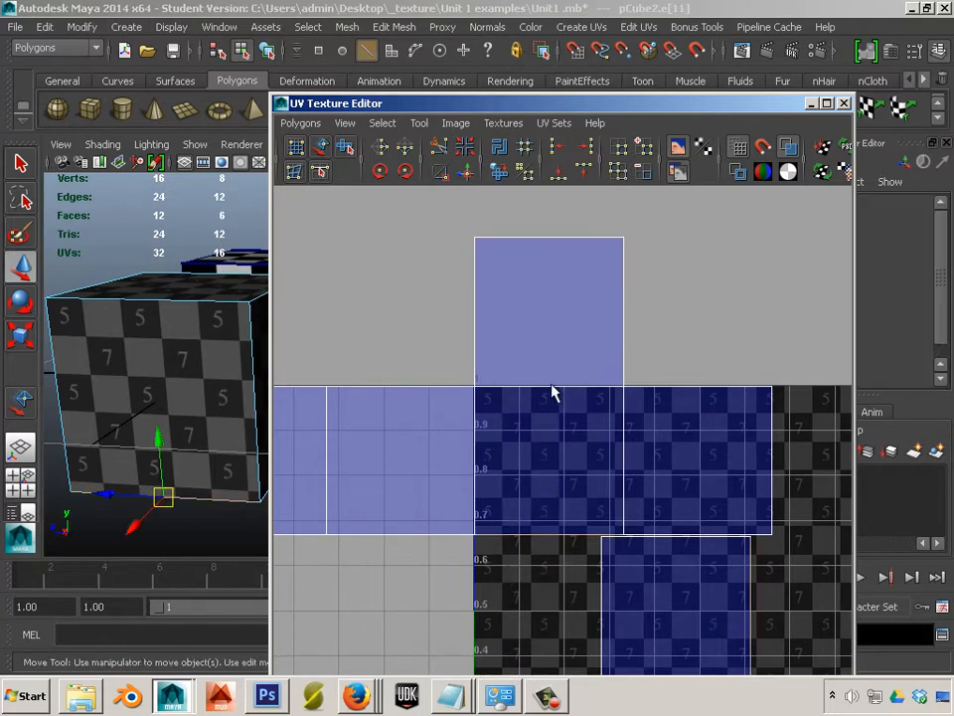
click(475, 173)
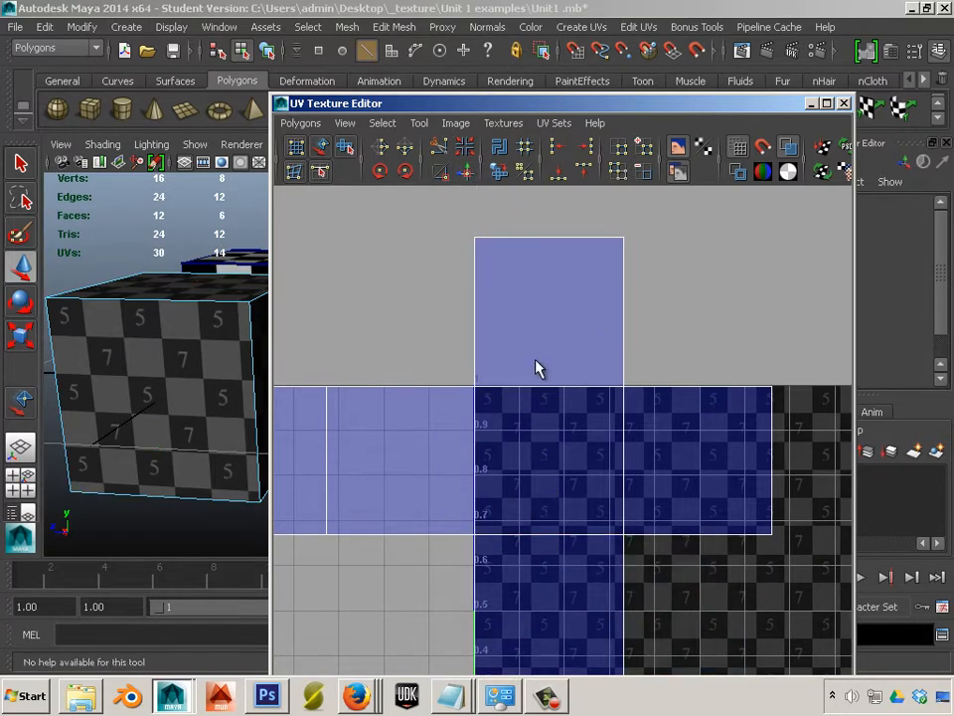
scroll(534, 366, down, 3)
alt+middle_drag(619, 404, 596, 408)
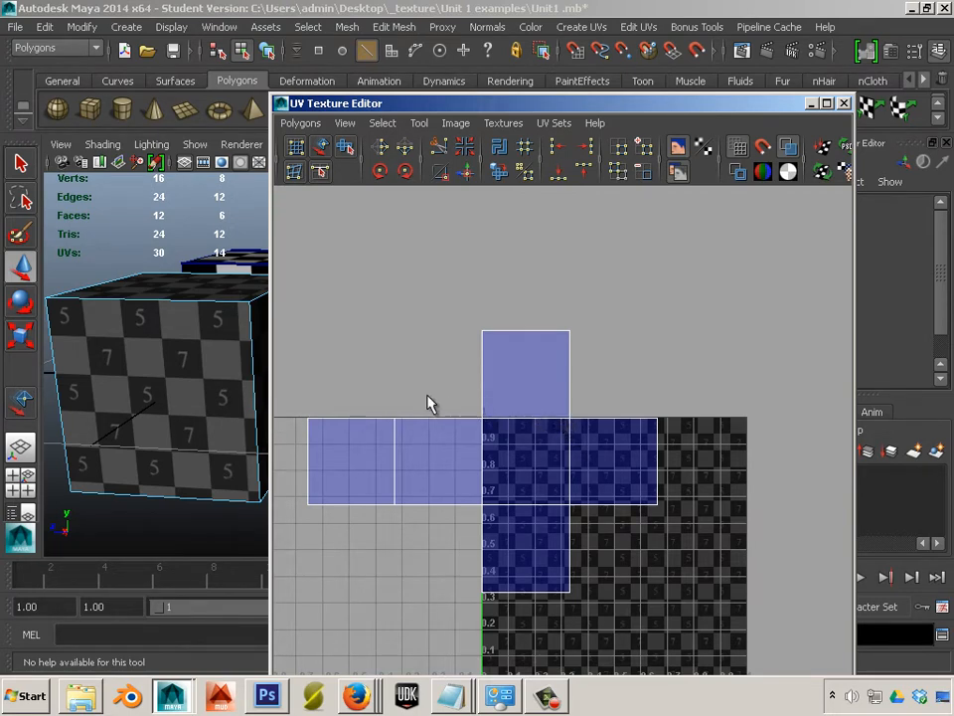
alt+drag(154, 339, 57, 391)
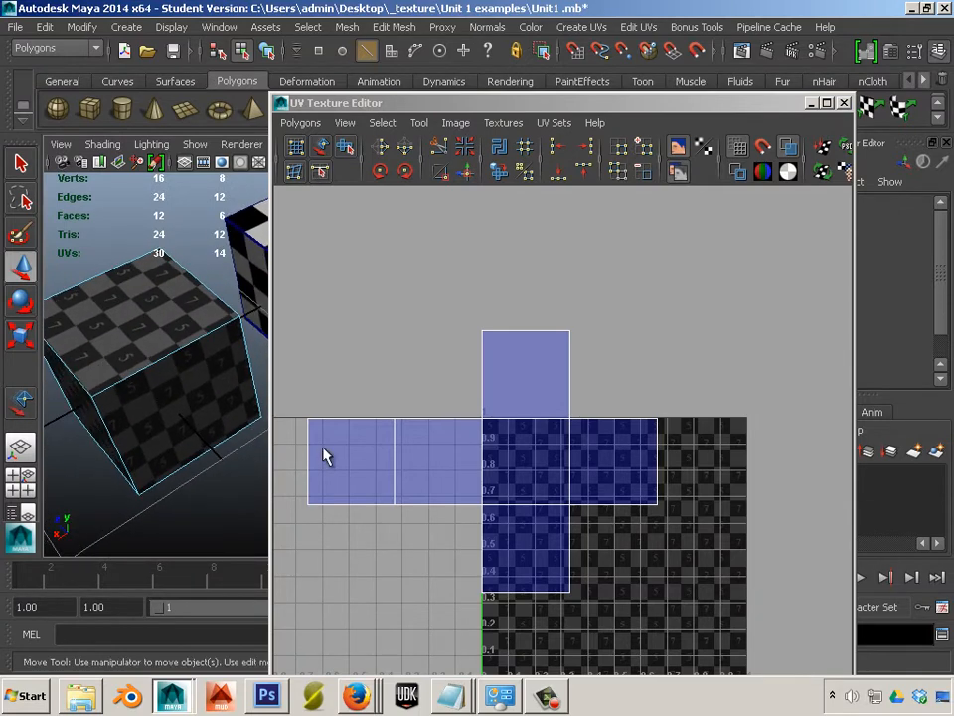
- Select all UVs of the unfolded cross and move them over the texture square, aligning the cross's top with the square's upper border
right_click(476, 462)
right_drag(475, 462, 520, 452)
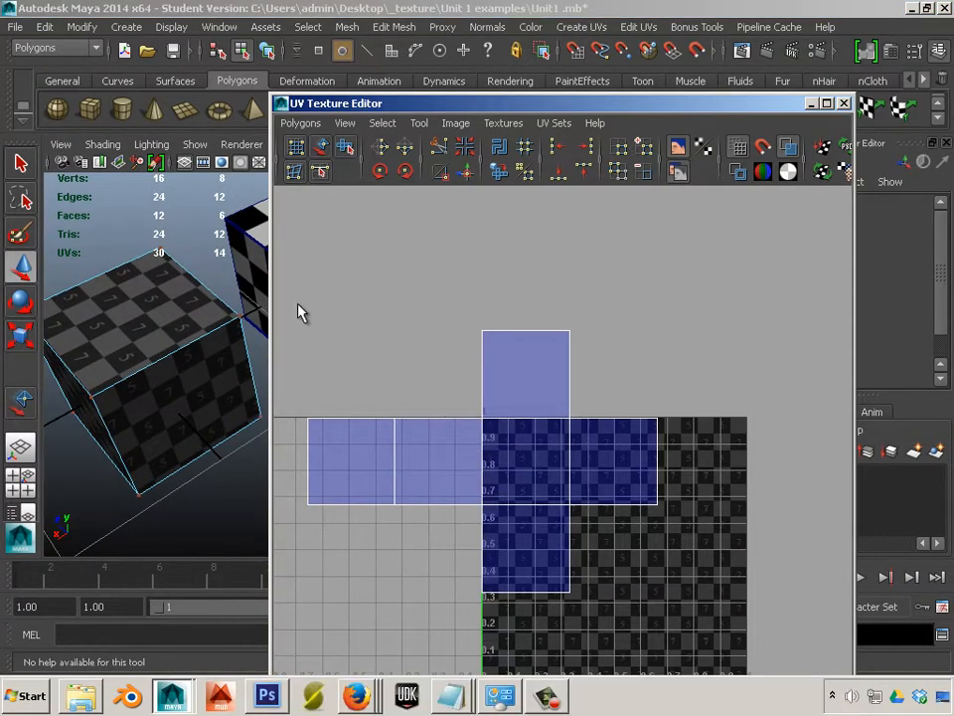
drag(284, 300, 752, 678)
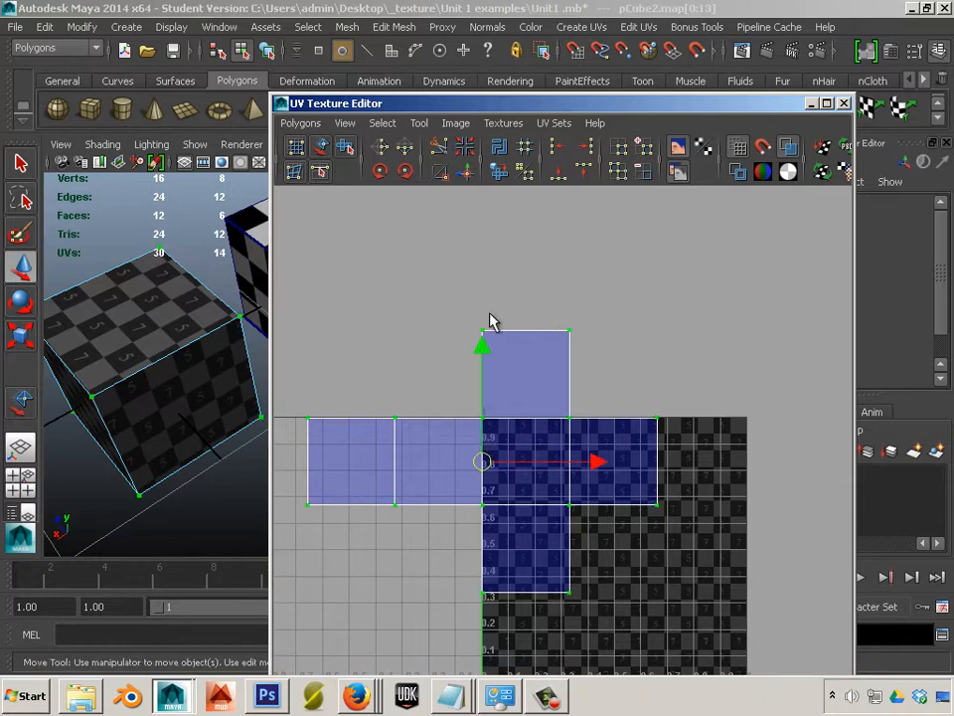
drag(488, 463, 612, 555)
alt+middle_drag(611, 555, 591, 503)
scroll(590, 503, up, 2)
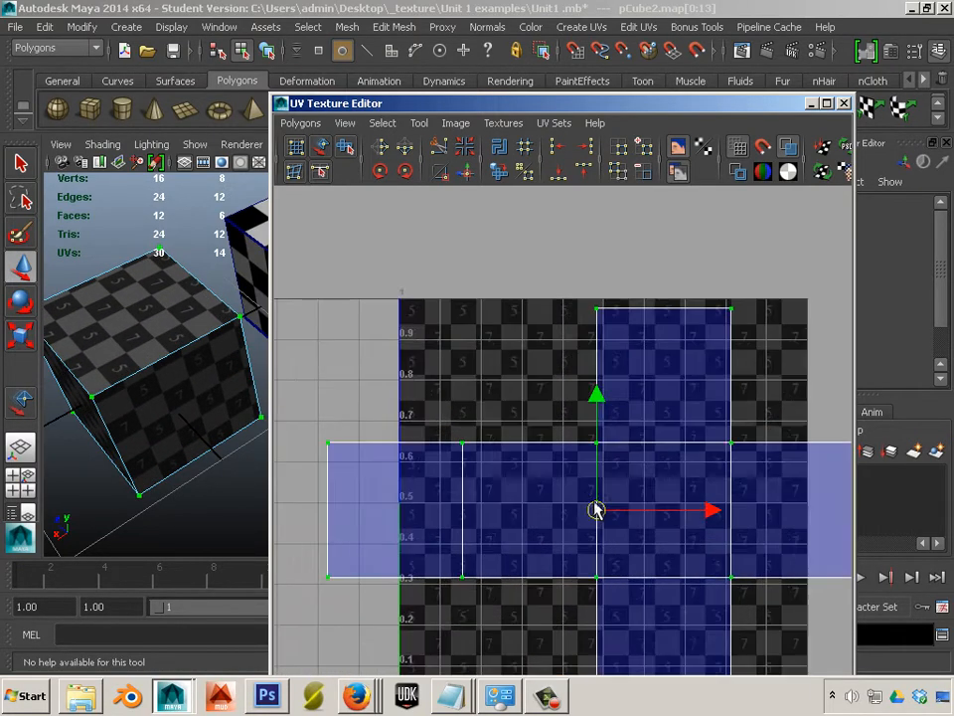
drag(595, 510, 597, 501)
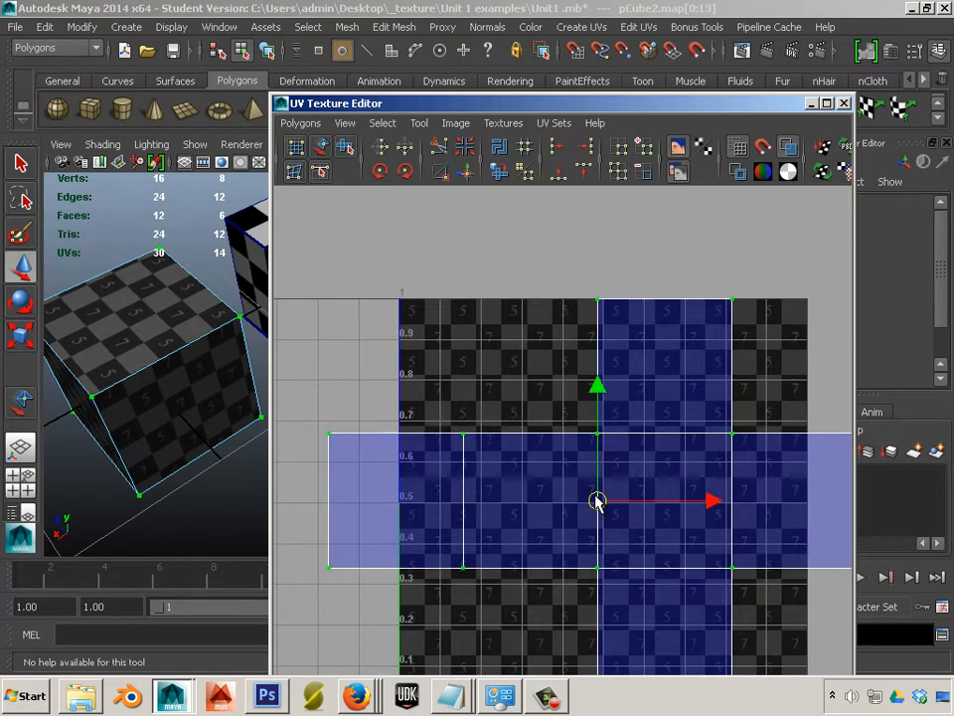
- Open the Layout UVs options for the selected UVs and reset the settings to their defaults
scroll(596, 501, down, 1)
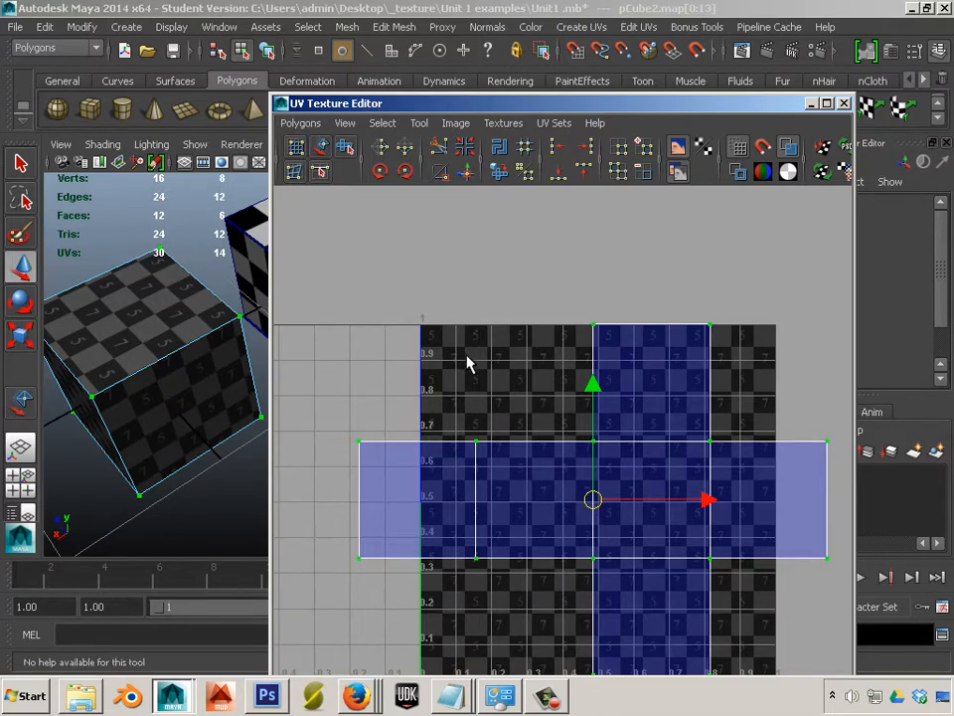
scroll(444, 487, down, 2)
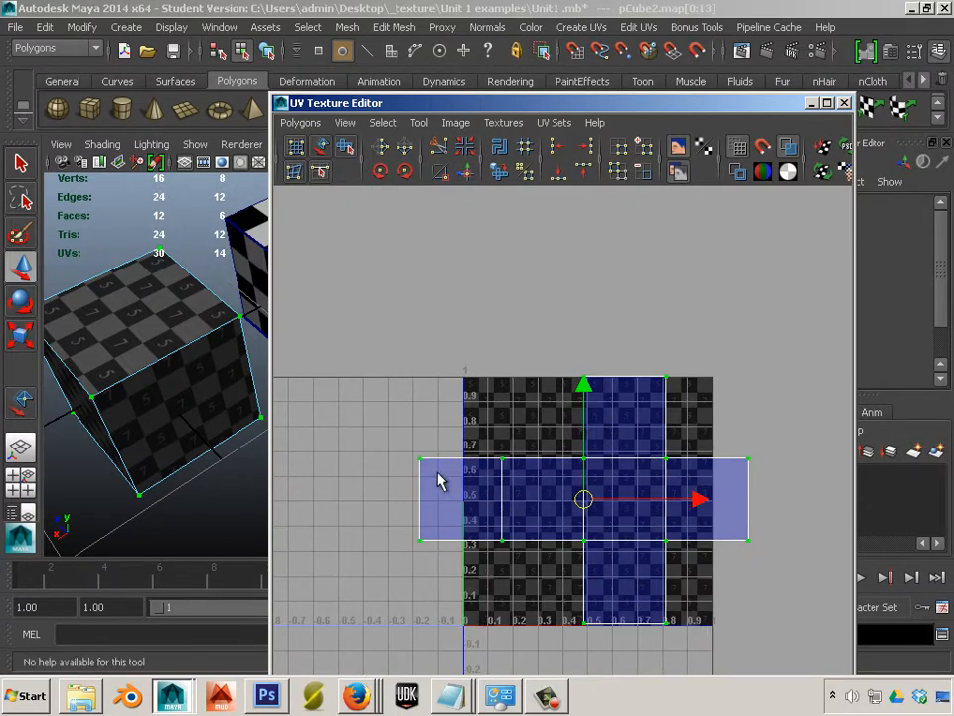
click(289, 122)
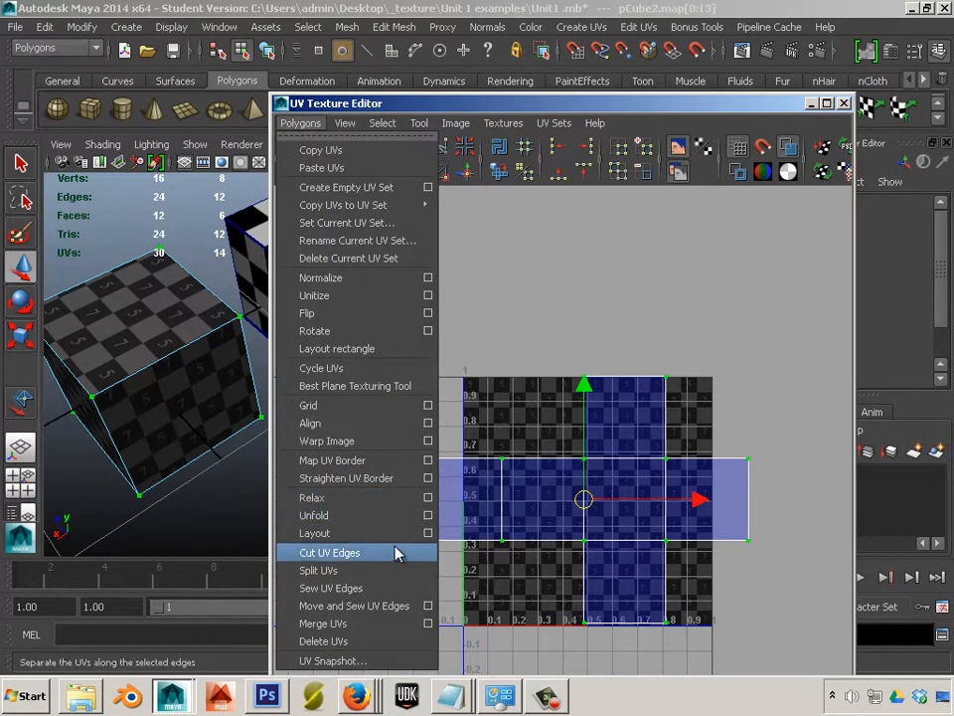
click(428, 534)
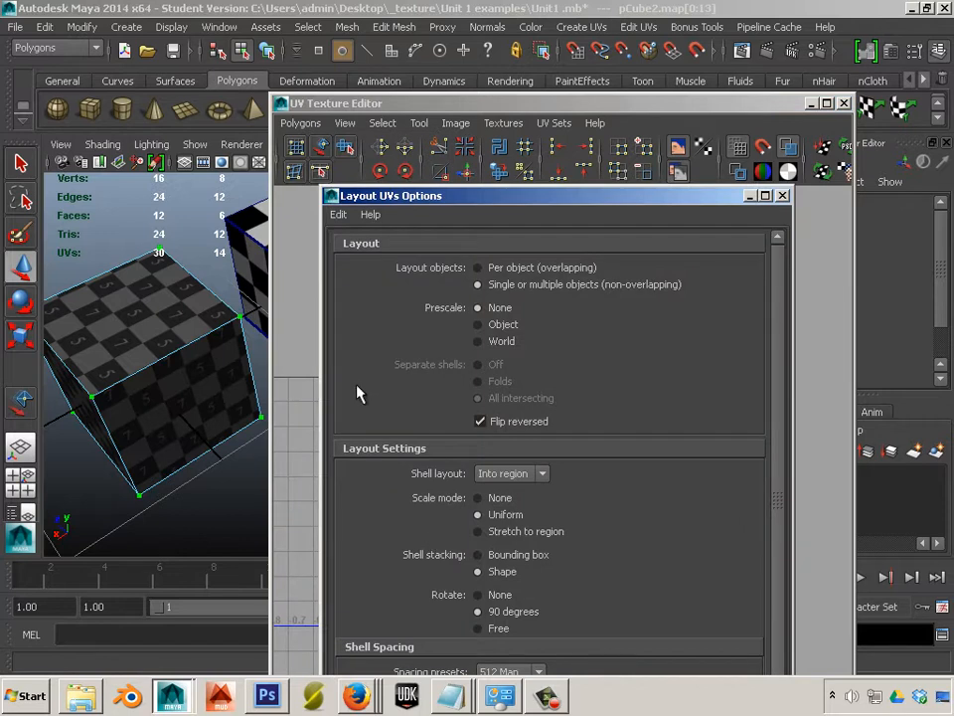
click(340, 215)
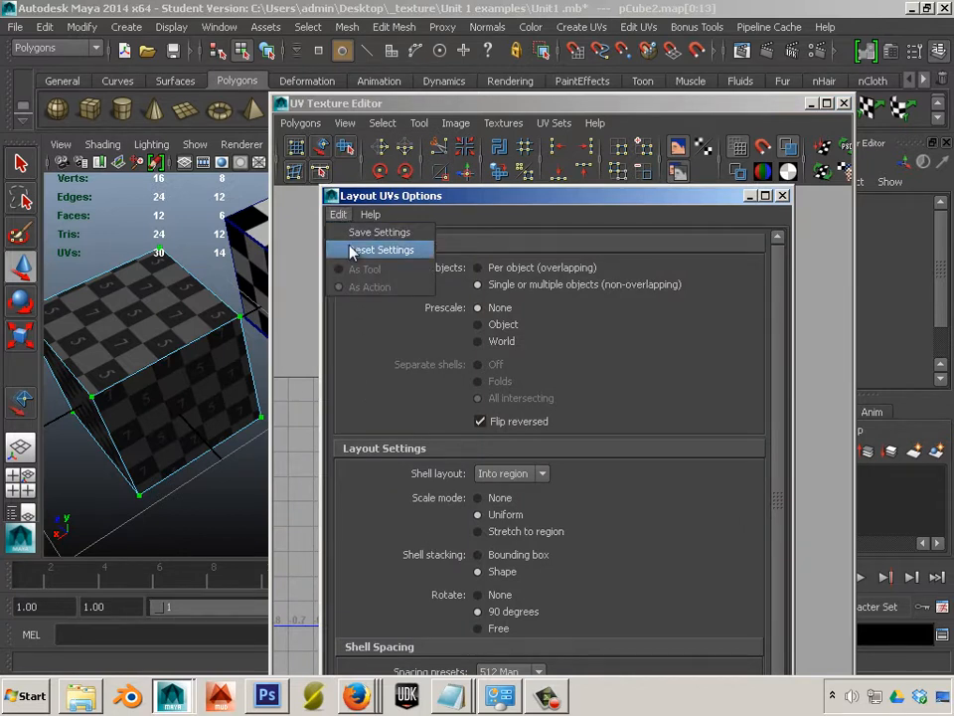
click(368, 249)
- Apply the UV layout to fit the cross inside the texture square, and move the options window aside to reveal the UVs
drag(533, 86, 307, 33)
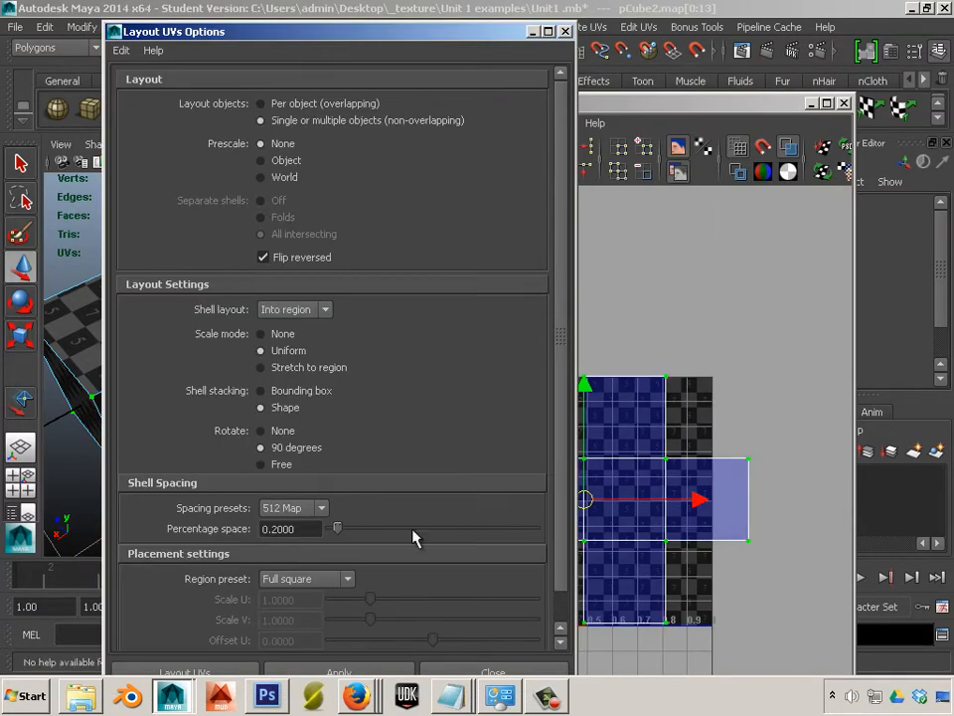
click(316, 670)
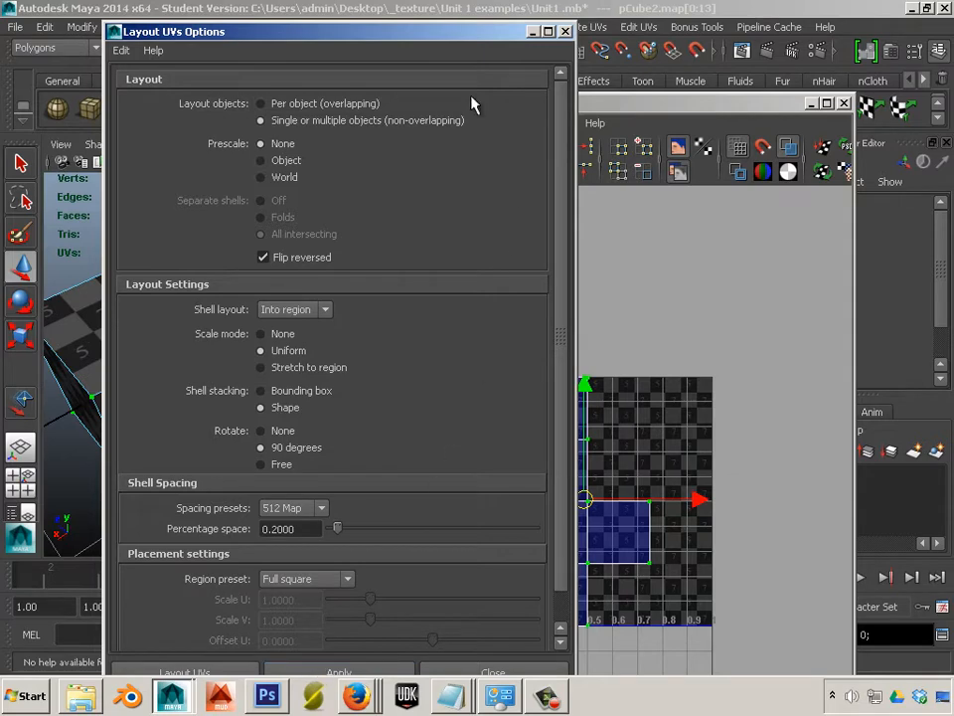
drag(406, 36, 949, 107)
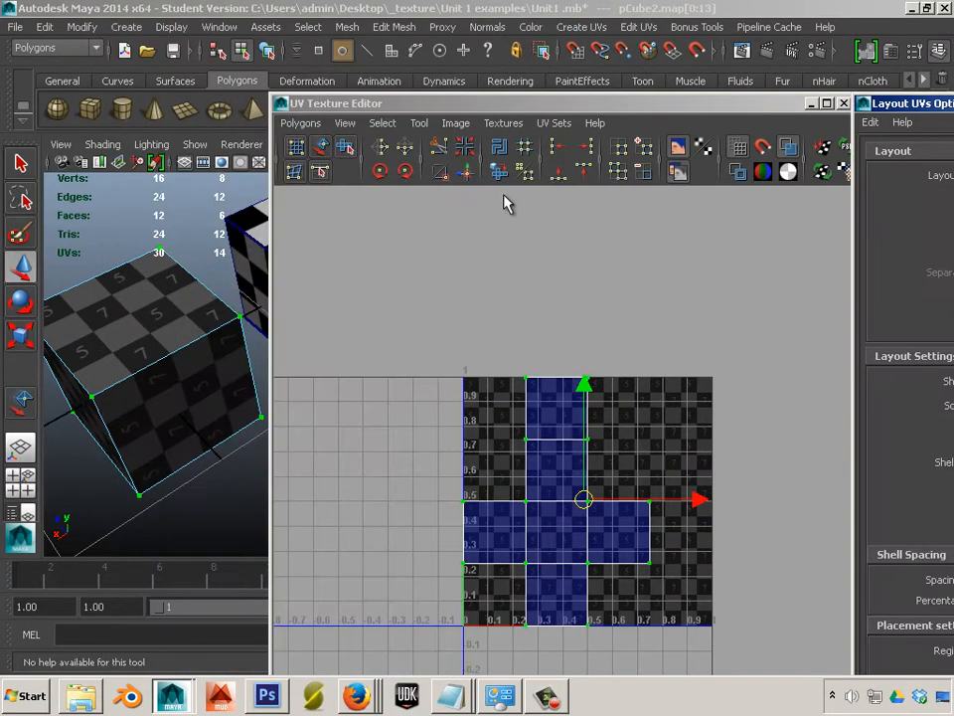
click(440, 103)
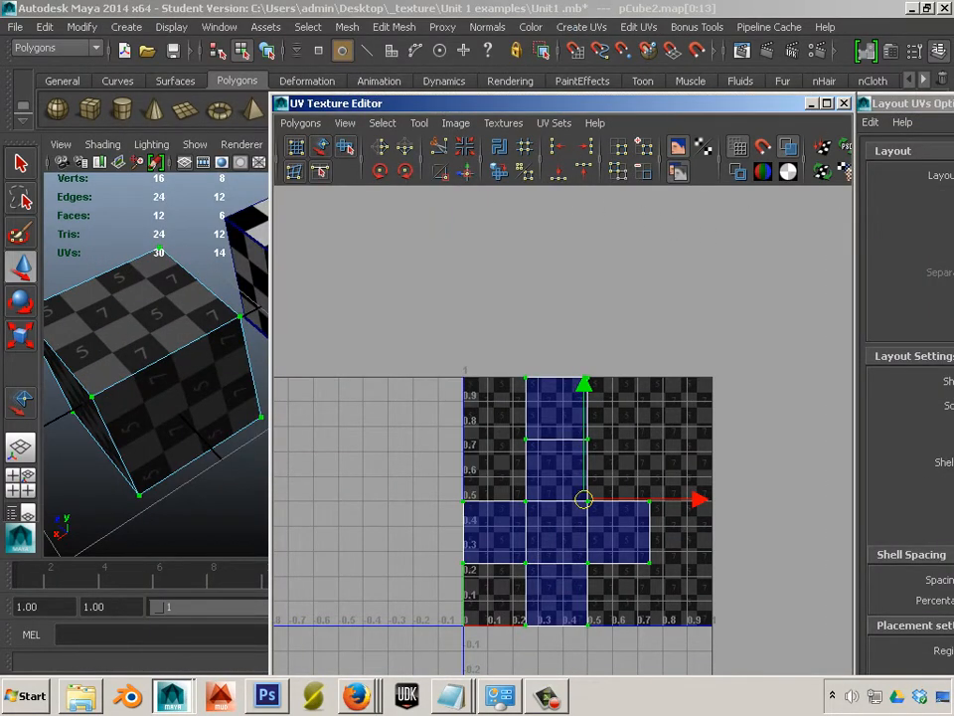
- Set the UV layout's rotation to None, reapply the layout to the cross, and close the options
click(844, 104)
alt+middle_drag(207, 433, 279, 444)
alt+drag(278, 444, 198, 412)
drag(953, 104, 467, 47)
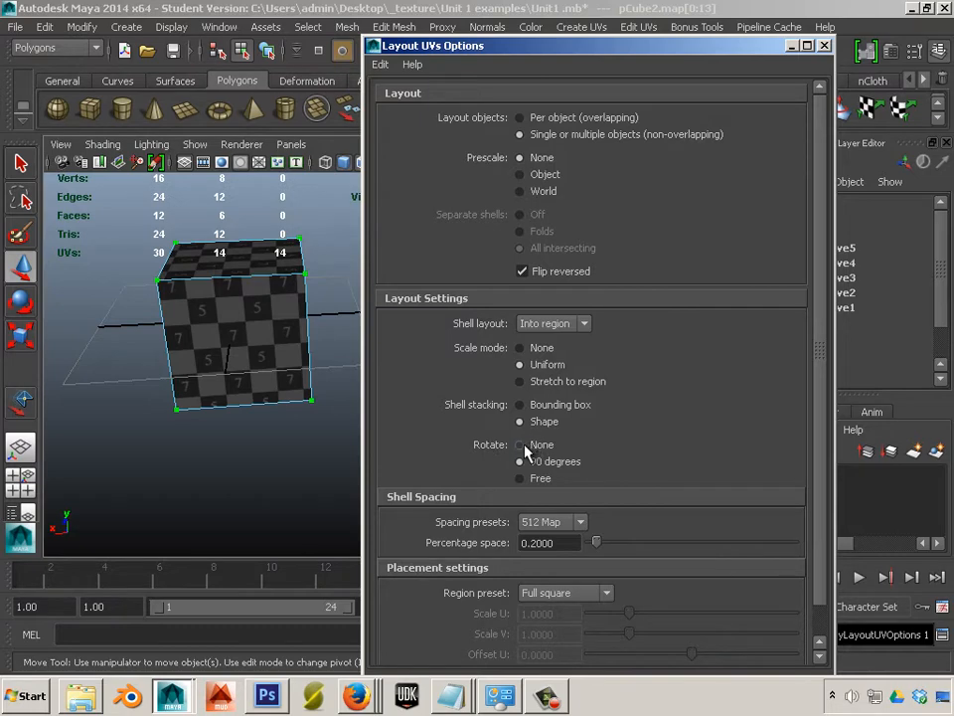
double_click(596, 48)
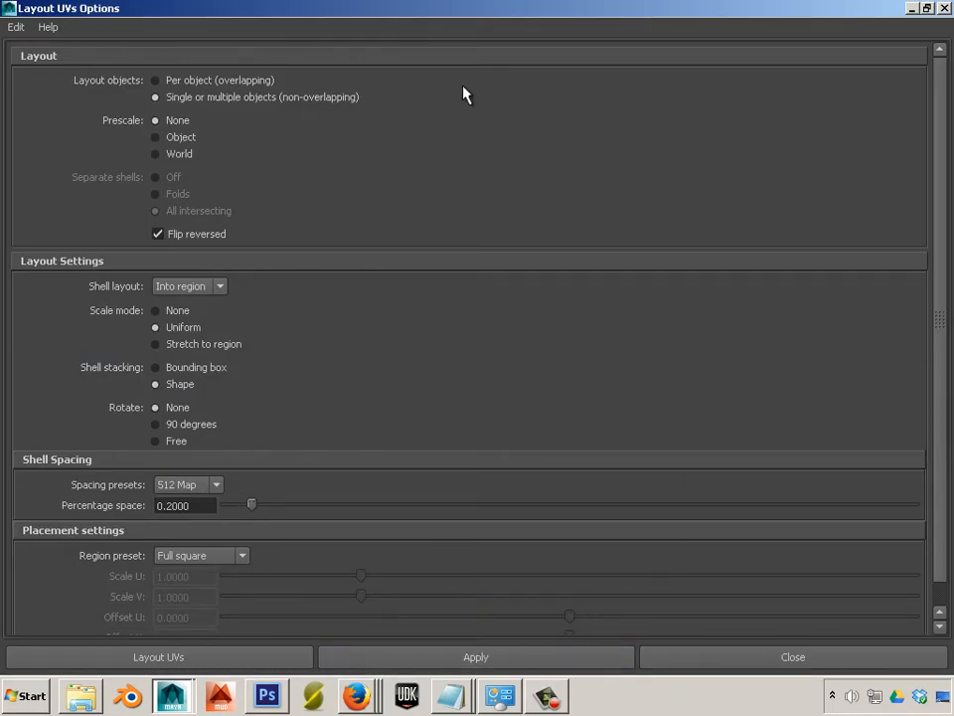
click(736, 658)
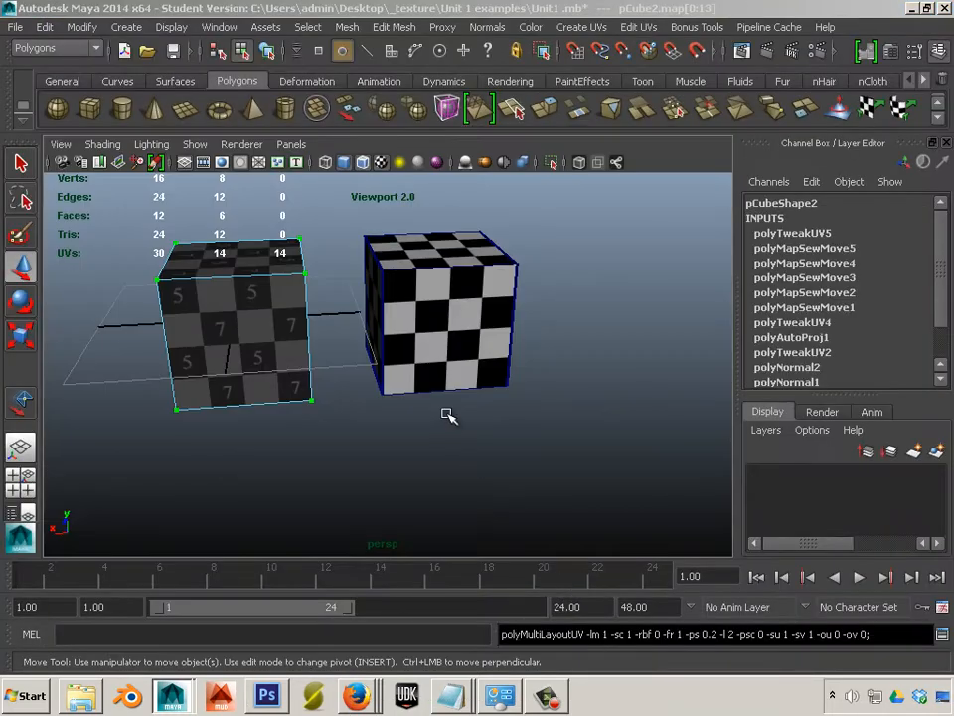
- Bring back the UV Texture Editor and examine the rearranged cross and the checker numbers on the cube's faces
drag(953, 189, 651, 46)
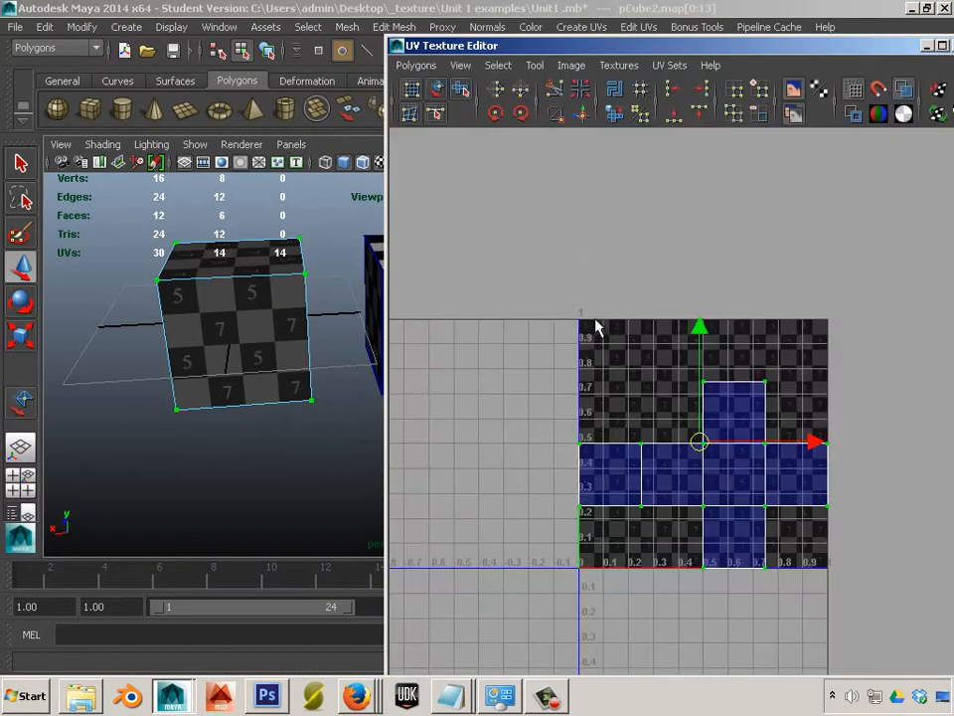
alt+right_drag(604, 405, 789, 494)
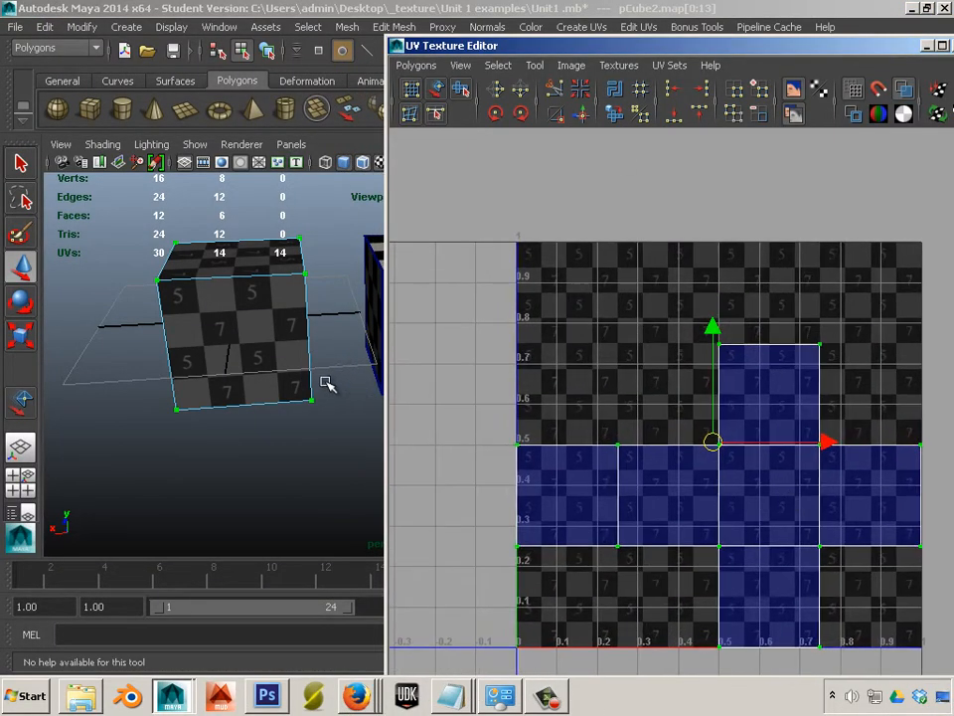
alt+drag(322, 377, 47, 397)
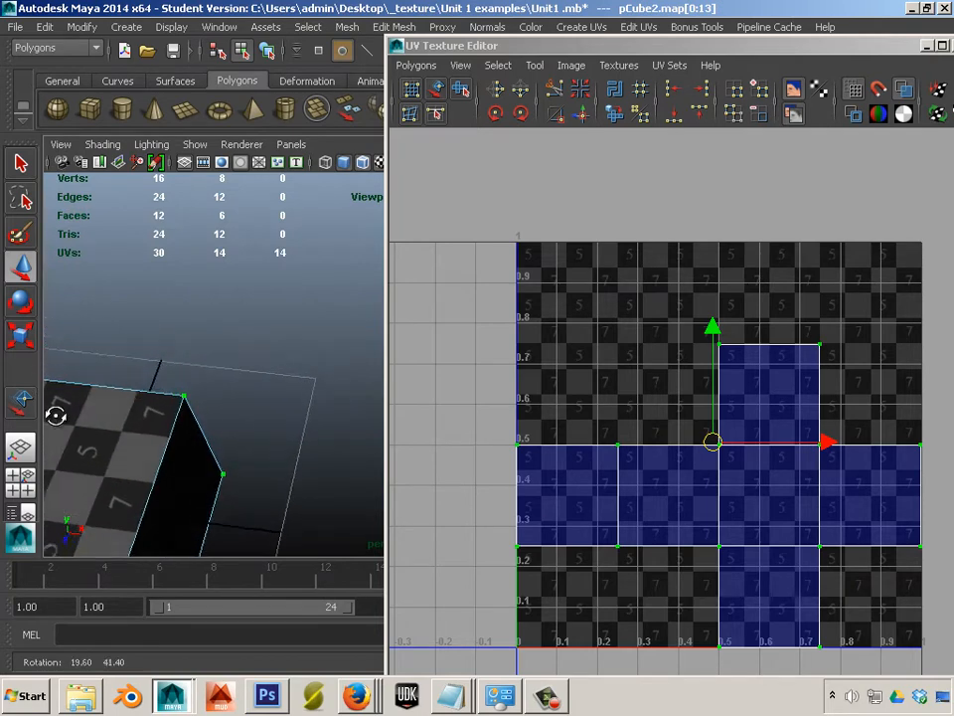
alt+middle_drag(47, 397, 154, 305)
alt+drag(153, 305, 156, 315)
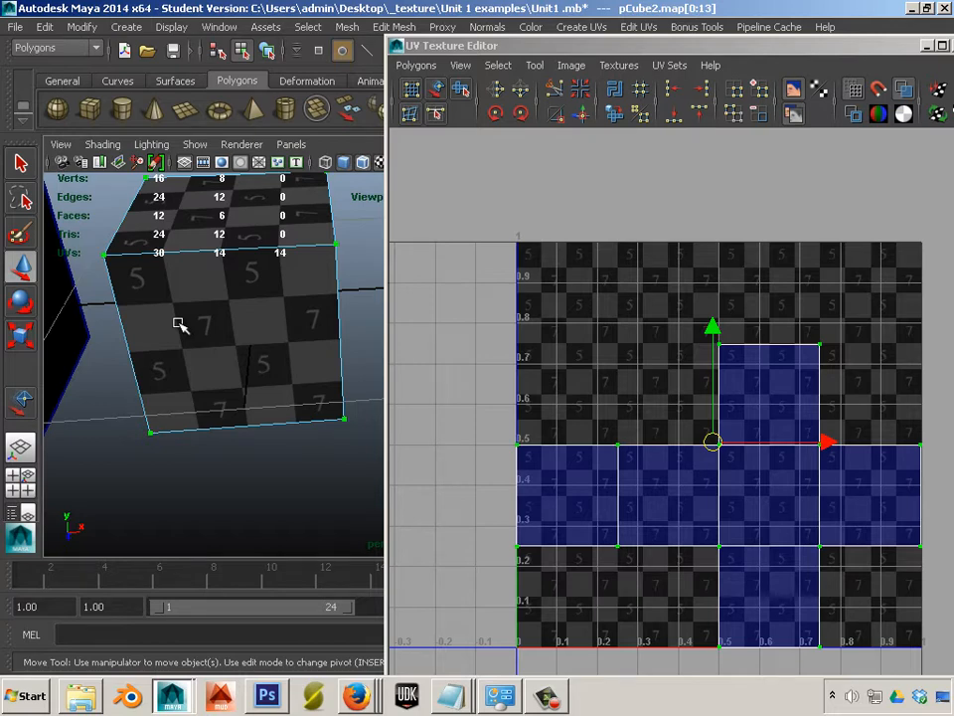
- Select the numbered cube's top face, extrude it, and scale the new face inwards to about 0.82 to form an inset
right_drag(244, 325, 250, 379)
scroll(250, 380, down, 6)
alt+middle_drag(250, 383, 199, 416)
alt+right_drag(199, 416, 341, 495)
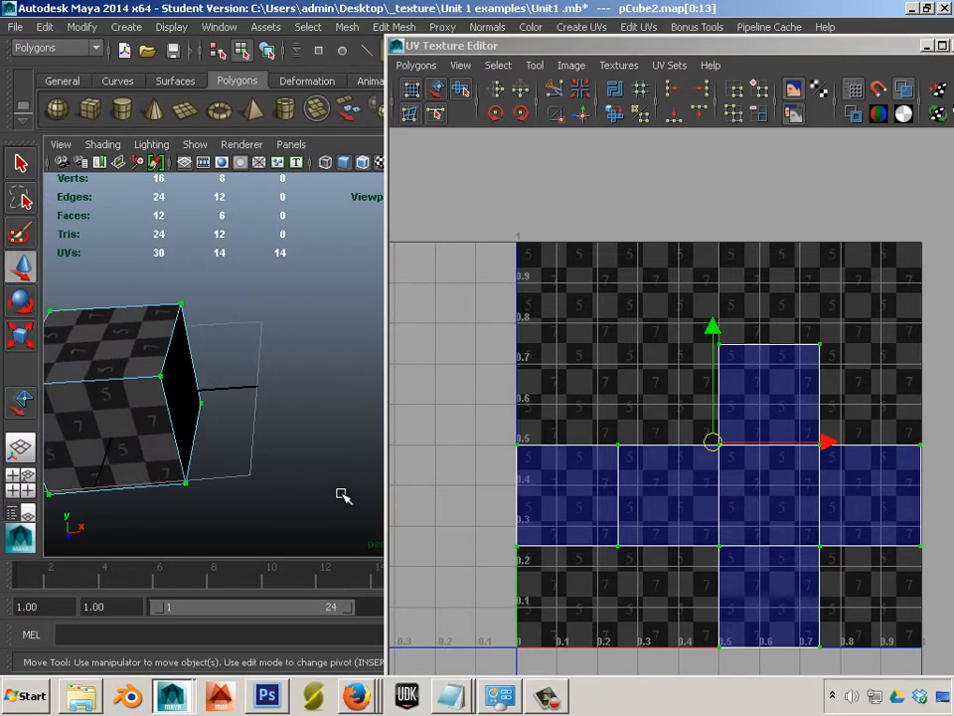
alt+drag(208, 398, 214, 362)
click(155, 367)
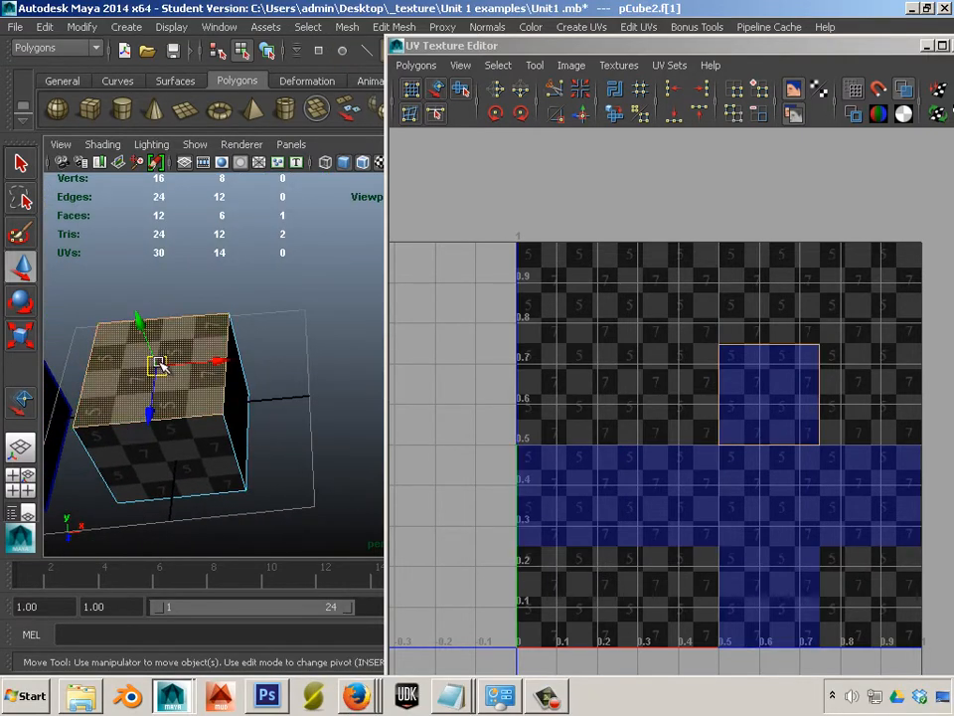
drag(457, 52, 759, 102)
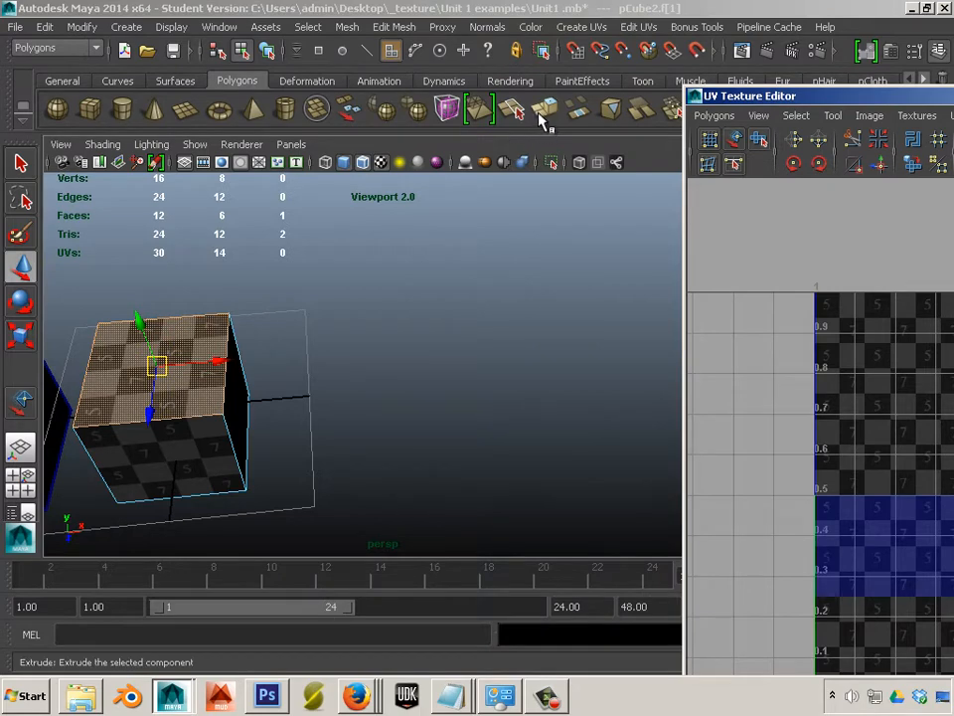
click(542, 118)
click(19, 336)
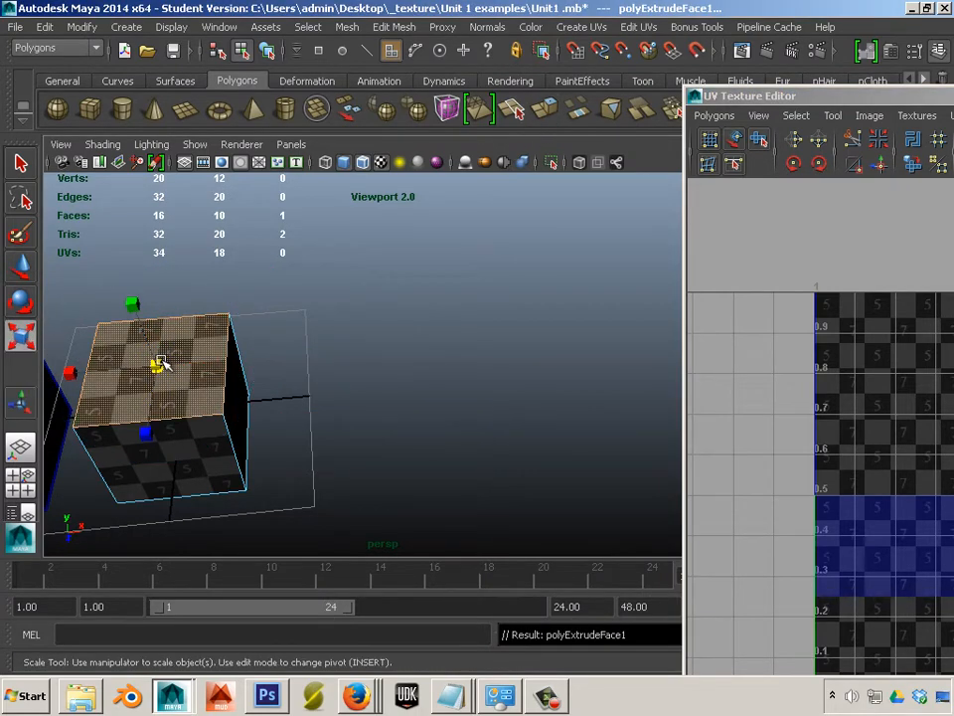
drag(157, 364, 144, 363)
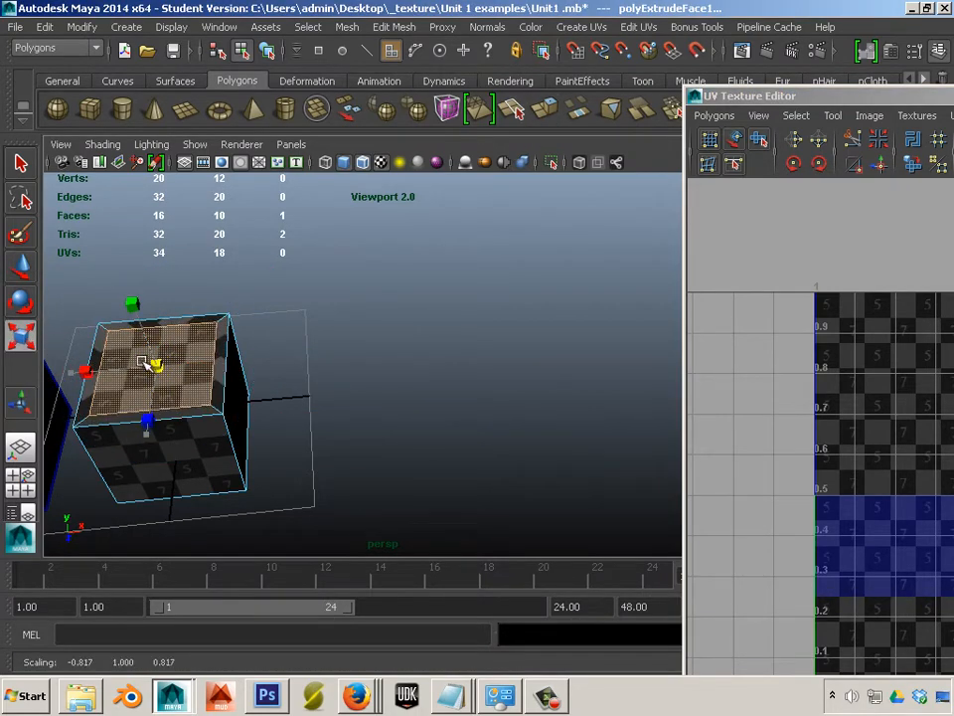
- Extrude the inset top face upwards by about 1.18 cm and select the whole model in object mode
click(537, 116)
drag(174, 305, 134, 248)
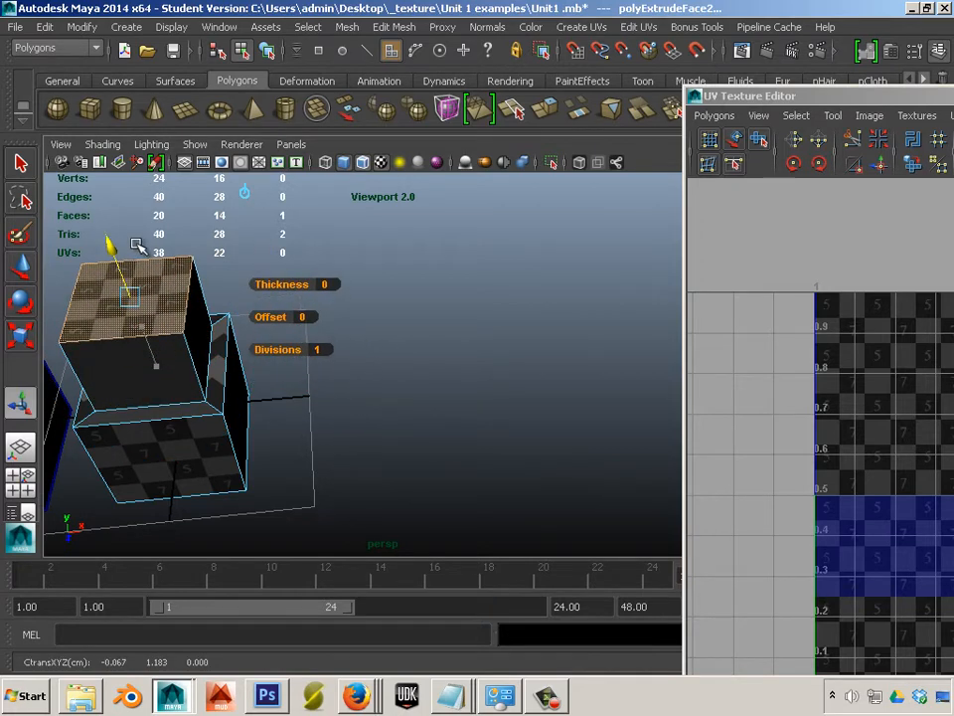
click(163, 411)
right_drag(164, 324, 237, 303)
click(155, 332)
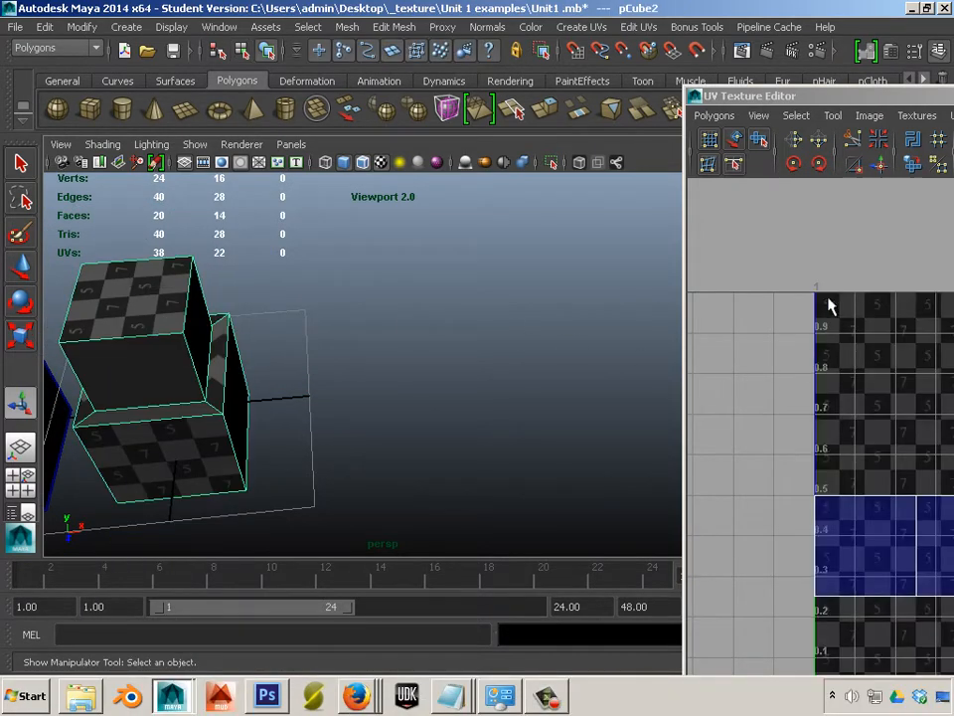
- Place the UV Texture Editor beside the model, check the extruded sides' texture, and apply Automatic Mapping to the whole model
drag(815, 96, 388, 53)
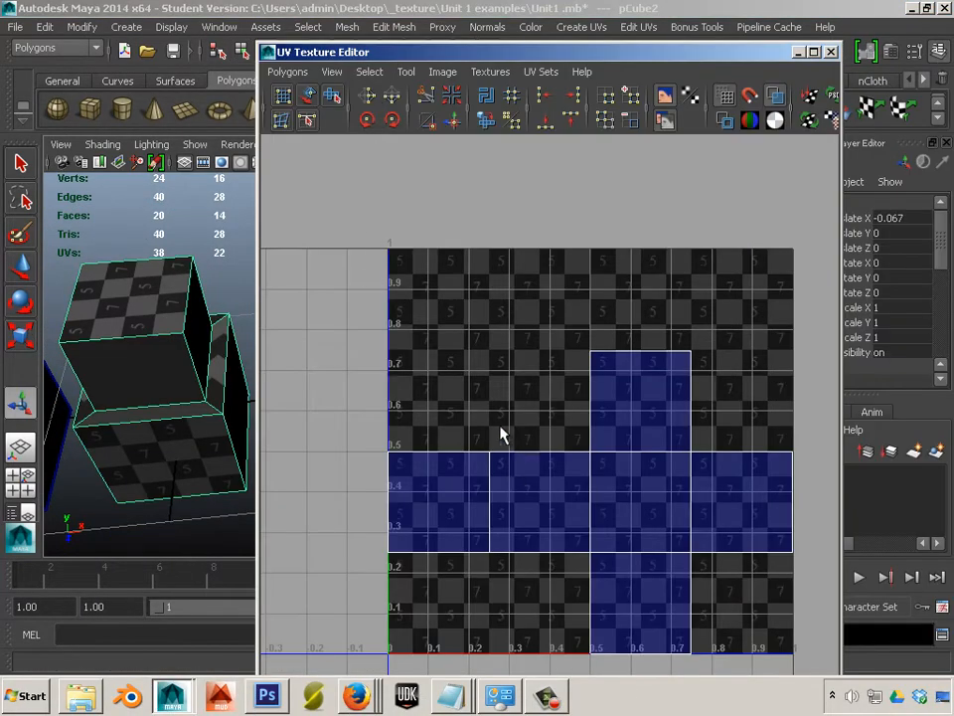
alt+middle_drag(163, 447, 153, 426)
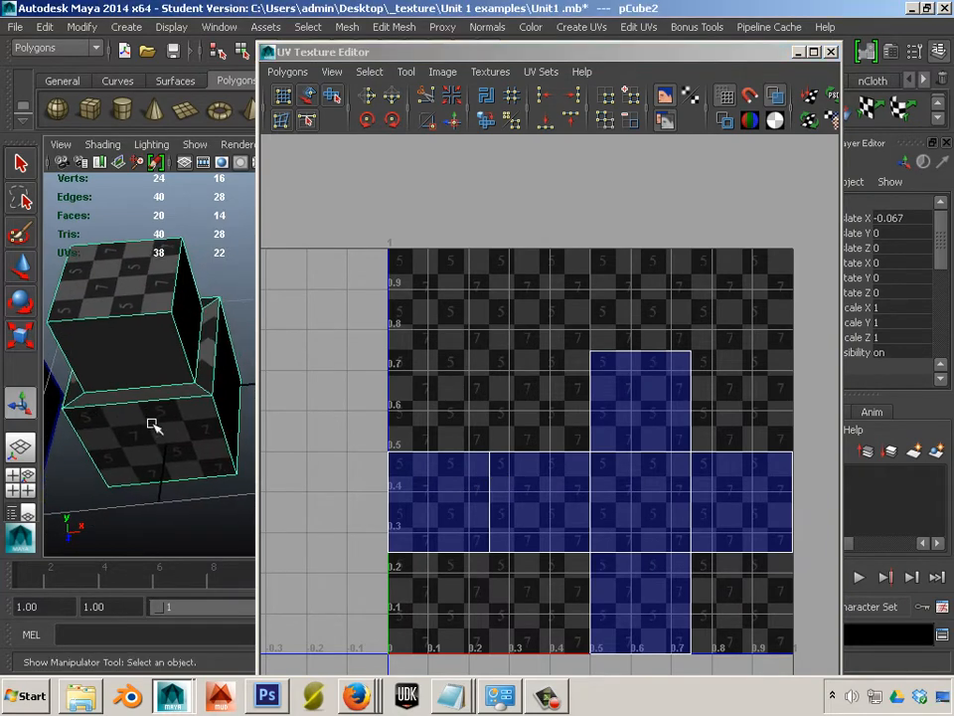
alt+drag(153, 426, 235, 437)
alt+middle_drag(235, 444, 171, 427)
alt+drag(171, 428, 230, 432)
alt+middle_drag(231, 431, 265, 432)
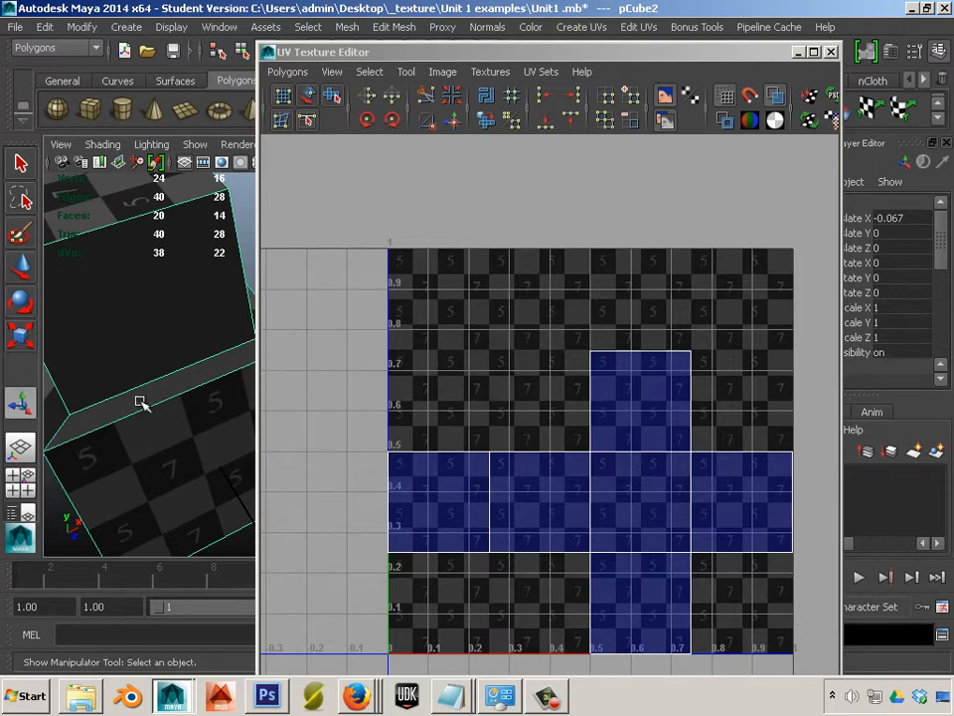
click(582, 27)
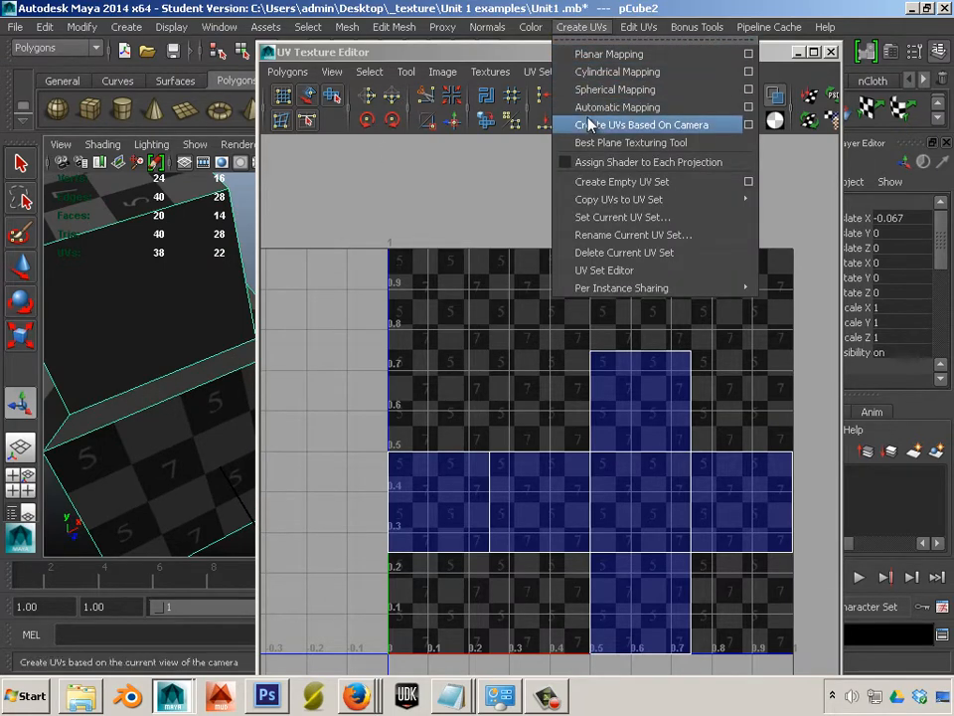
click(617, 107)
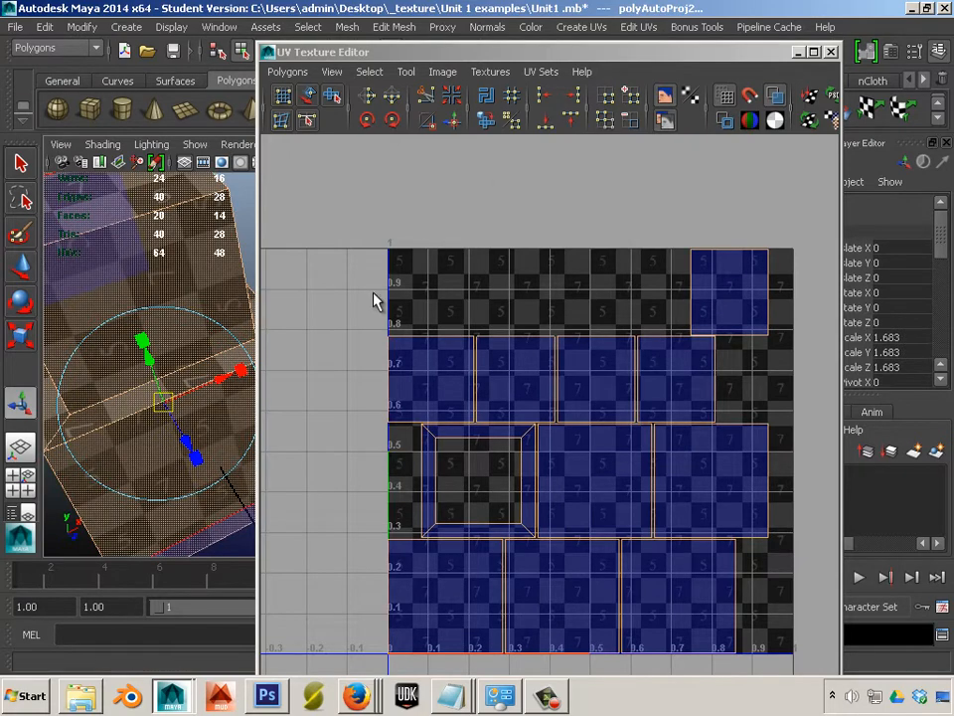
- Select two of the lower cube's side faces in turn to locate their shells in the UV layout
click(164, 484)
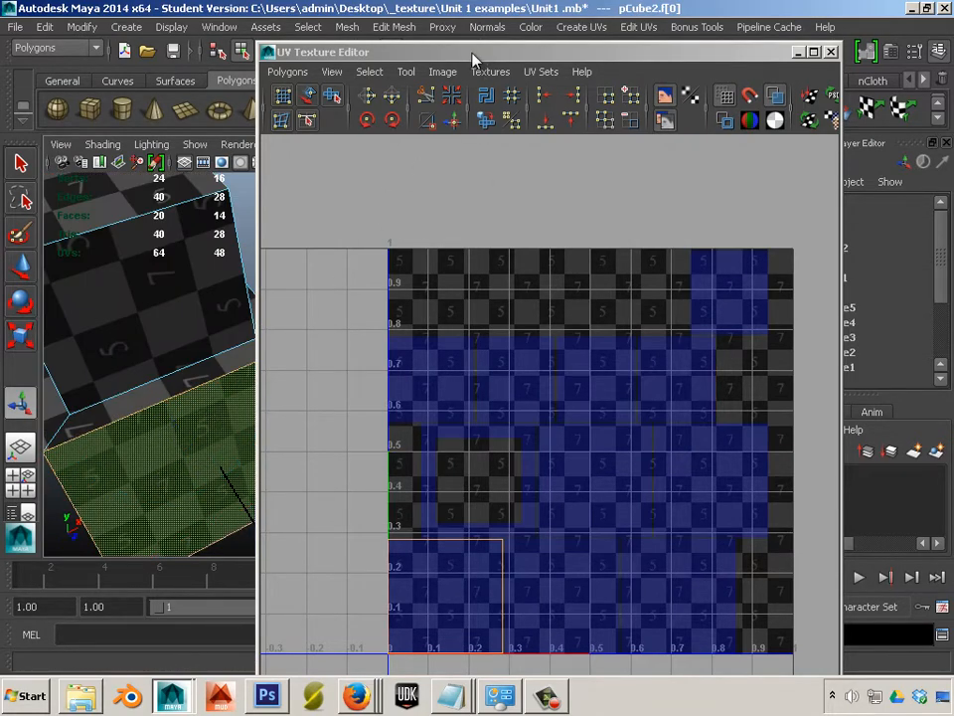
drag(354, 52, 469, 26)
alt+drag(288, 324, 150, 340)
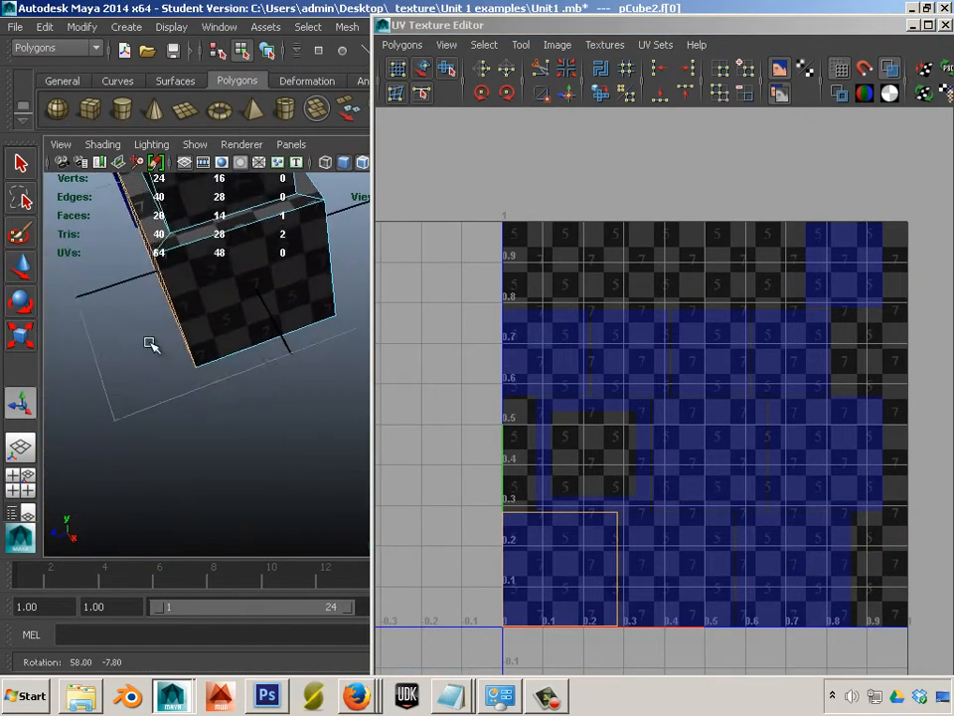
alt+middle_drag(189, 304, 186, 395)
alt+right_drag(192, 401, 250, 412)
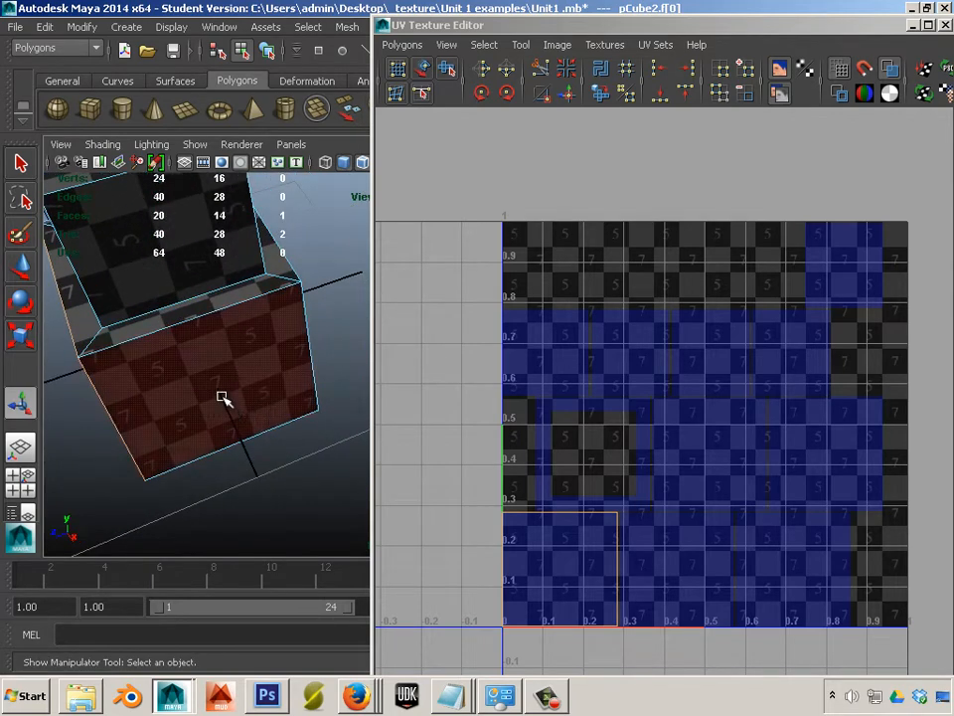
click(231, 381)
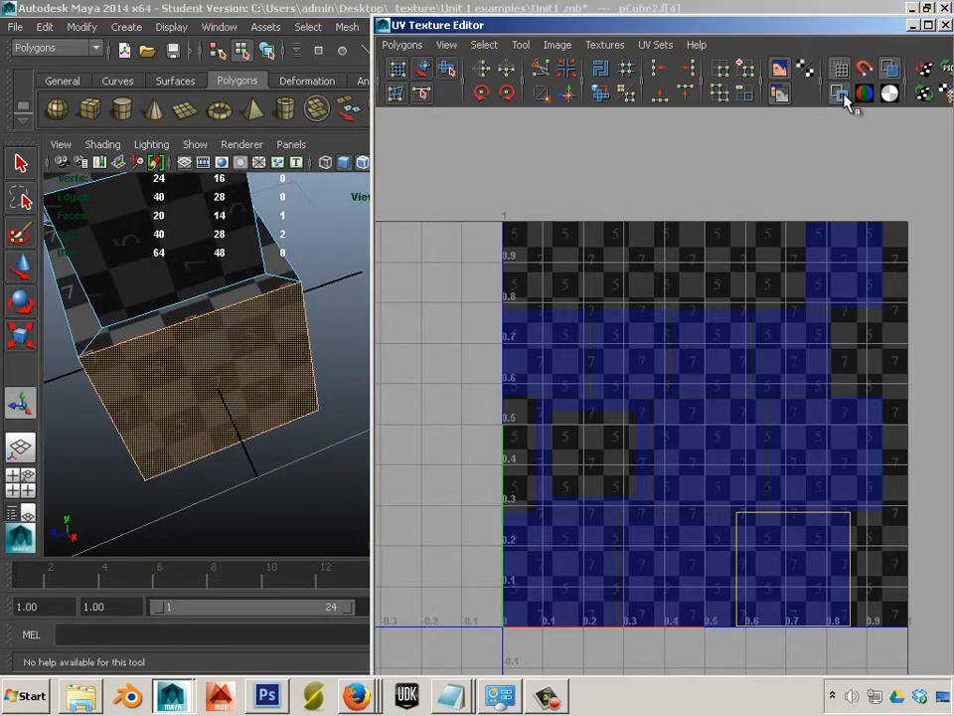
- Display thick texture borders on the model and its UVs, and select the lower cube's four side faces
click(323, 317)
alt+drag(293, 319, 345, 313)
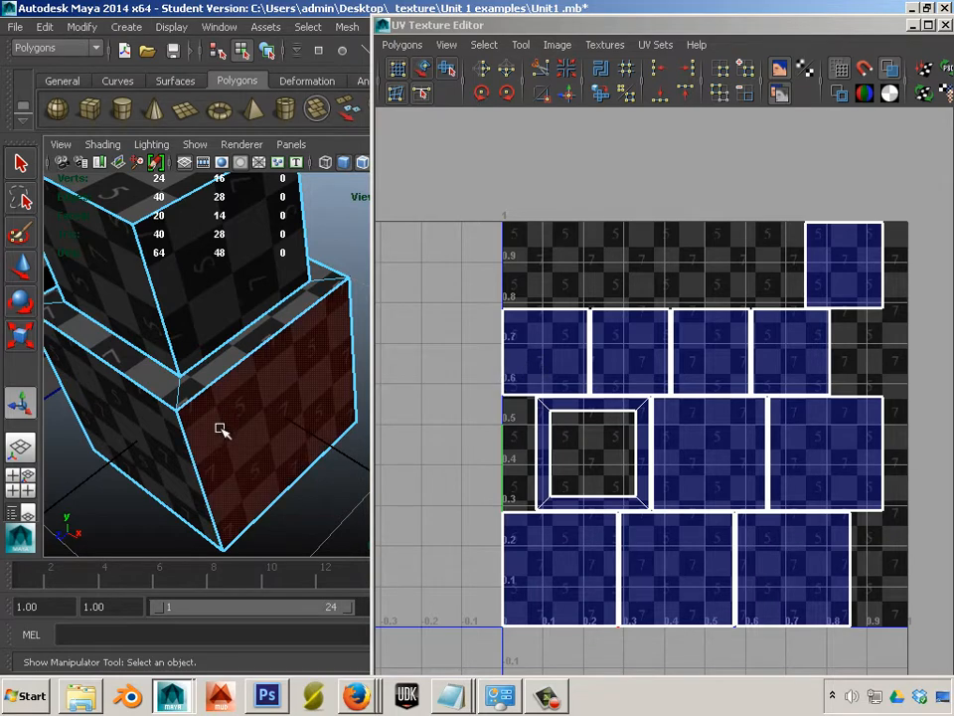
alt+drag(221, 428, 199, 356)
right_drag(200, 324, 201, 362)
drag(98, 331, 341, 372)
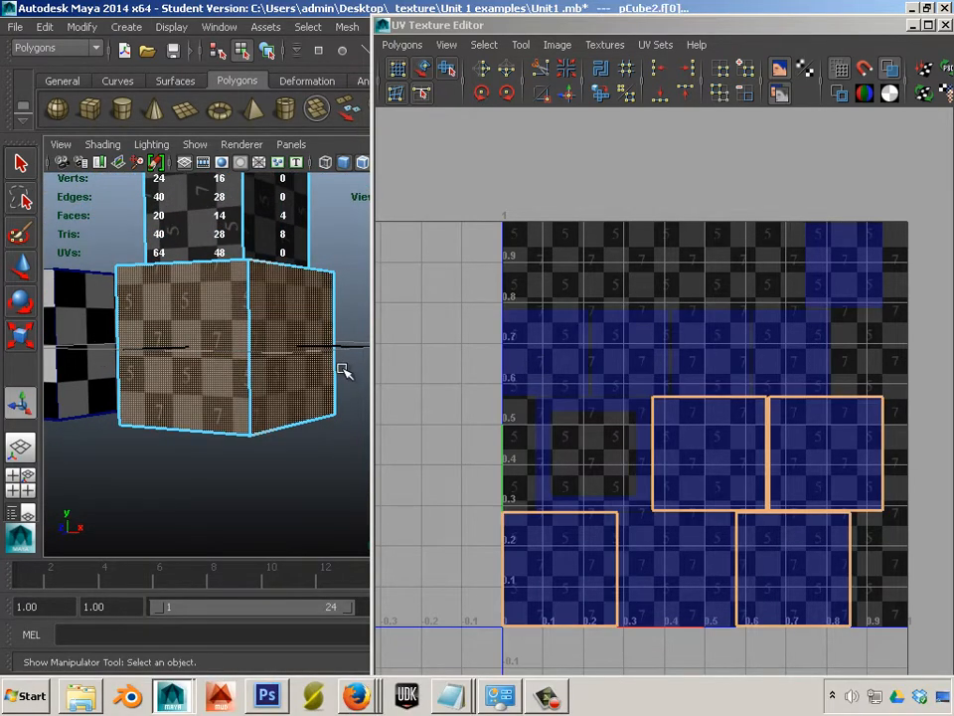
scroll(341, 372, down, 5)
scroll(336, 380, up, 4)
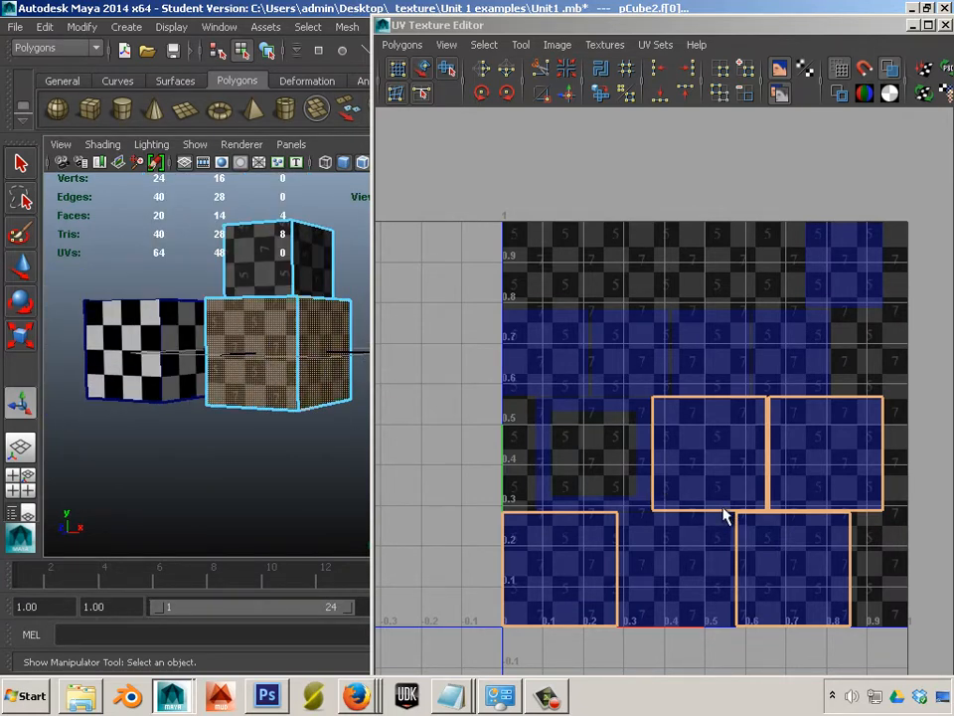
- Convert the four selected side faces to UVs and move their shells outside the texture square, to its upper left
ctrl+right_drag(724, 513, 745, 511)
scroll(748, 517, down, 3)
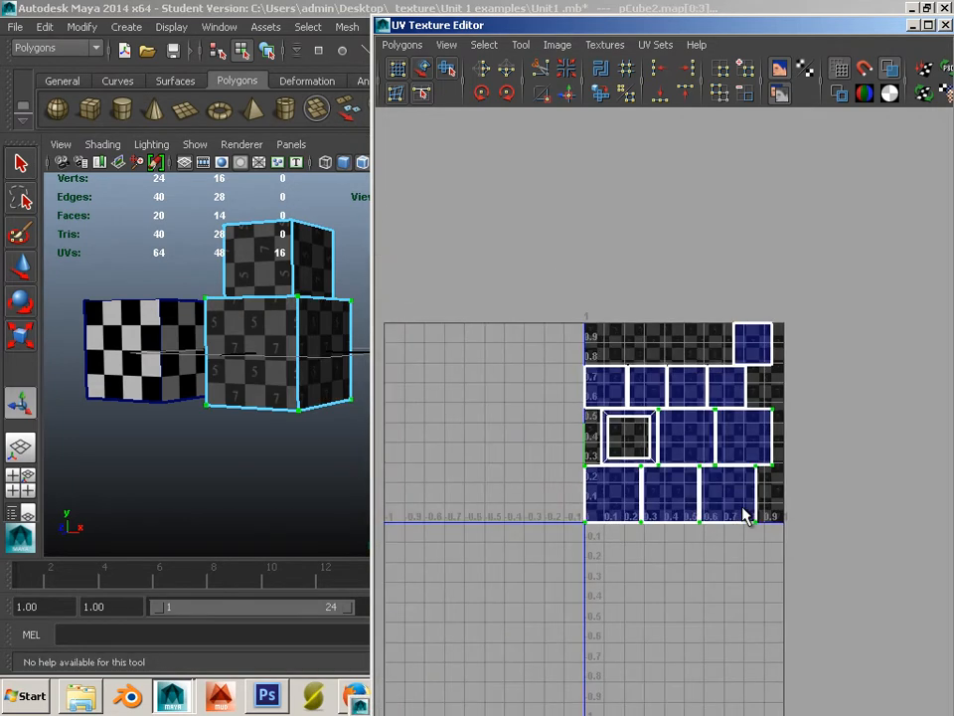
key(w)
drag(689, 486, 388, 270)
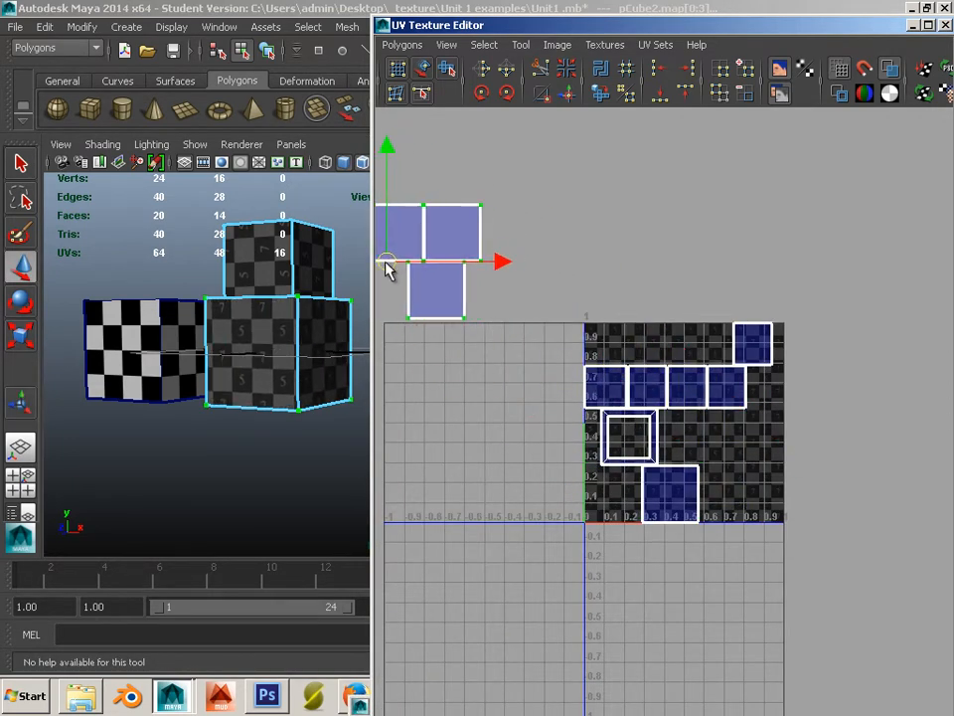
alt+middle_drag(458, 393, 558, 454)
click(516, 411)
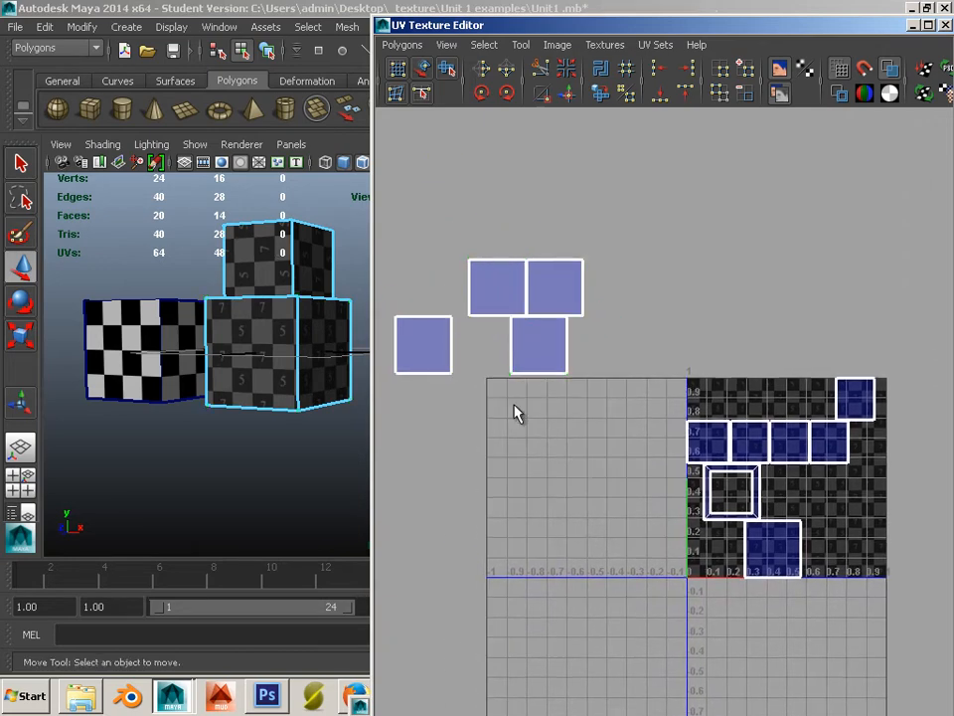
- Pick the left edge of the upper-left moved shell, and select its matching side face on the lower cube
right_drag(448, 343, 456, 294)
click(469, 309)
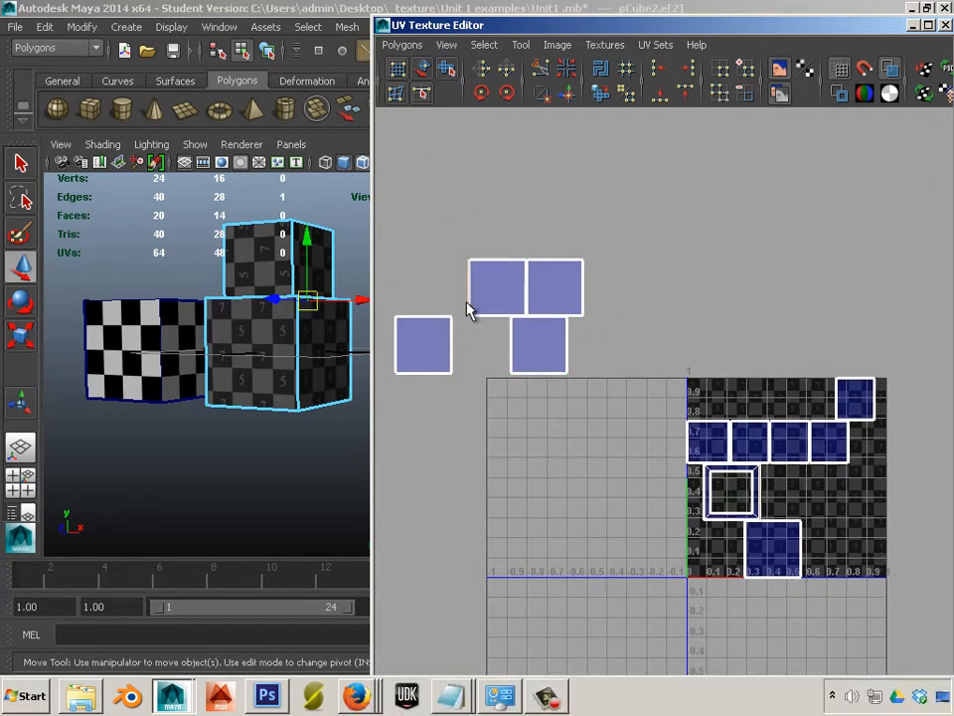
alt+drag(328, 407, 117, 407)
alt+middle_drag(117, 409, 85, 419)
alt+right_drag(207, 399, 368, 445)
alt+middle_drag(266, 391, 408, 386)
alt+right_drag(333, 375, 347, 397)
right_drag(266, 381, 265, 372)
click(258, 370)
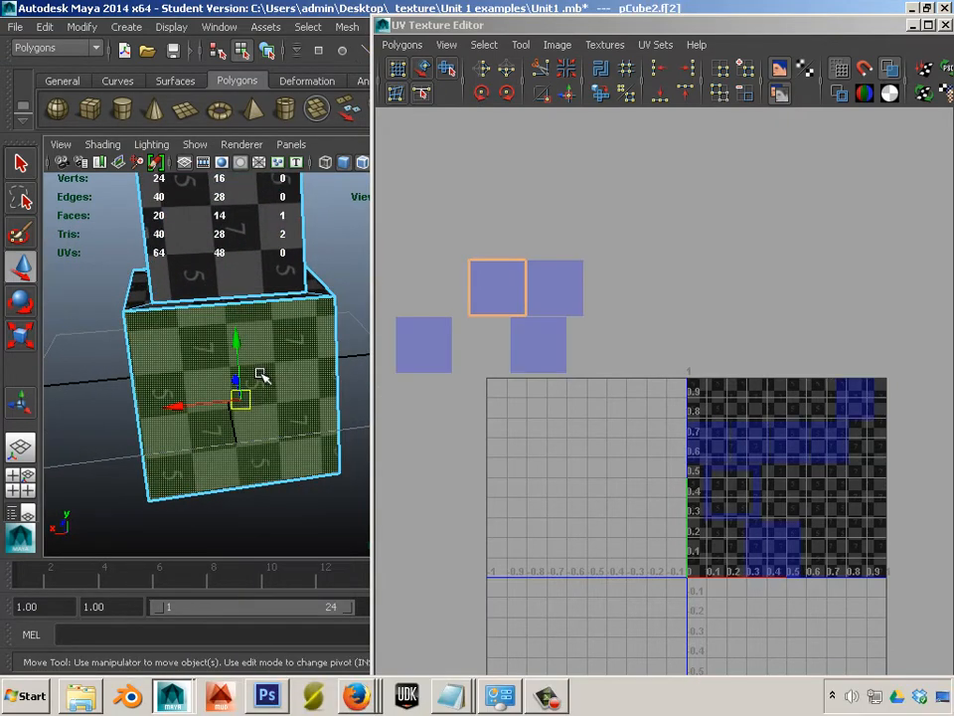
- Select all UVs of the upper-left moved shell and rotate it until the checker numbers on its face read upright
right_drag(502, 282, 557, 276)
drag(445, 252, 483, 309)
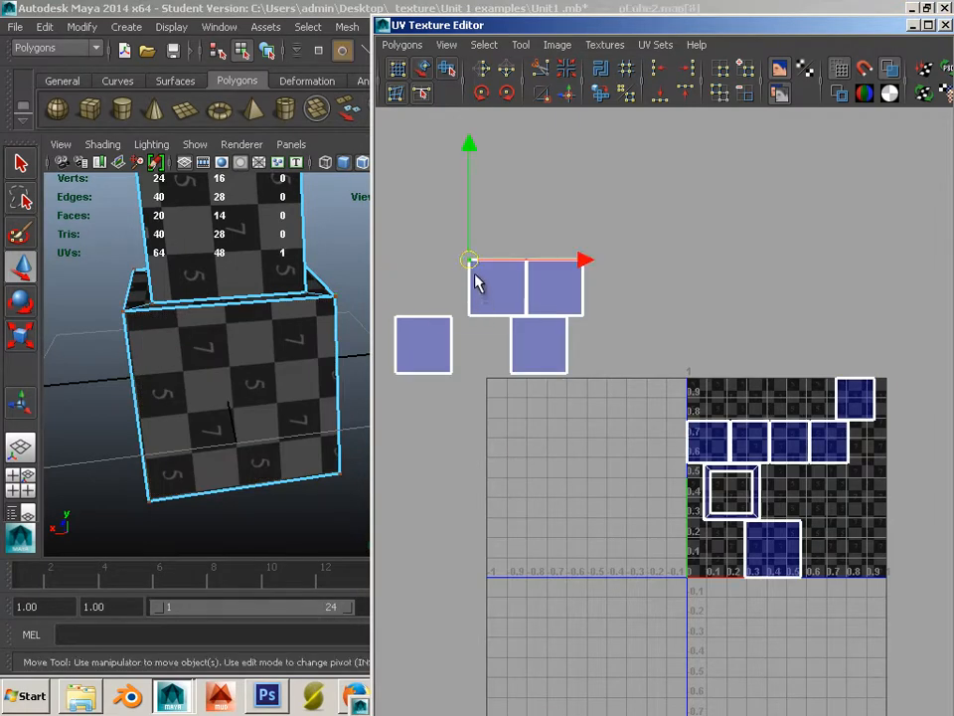
ctrl+right_drag(474, 273, 502, 266)
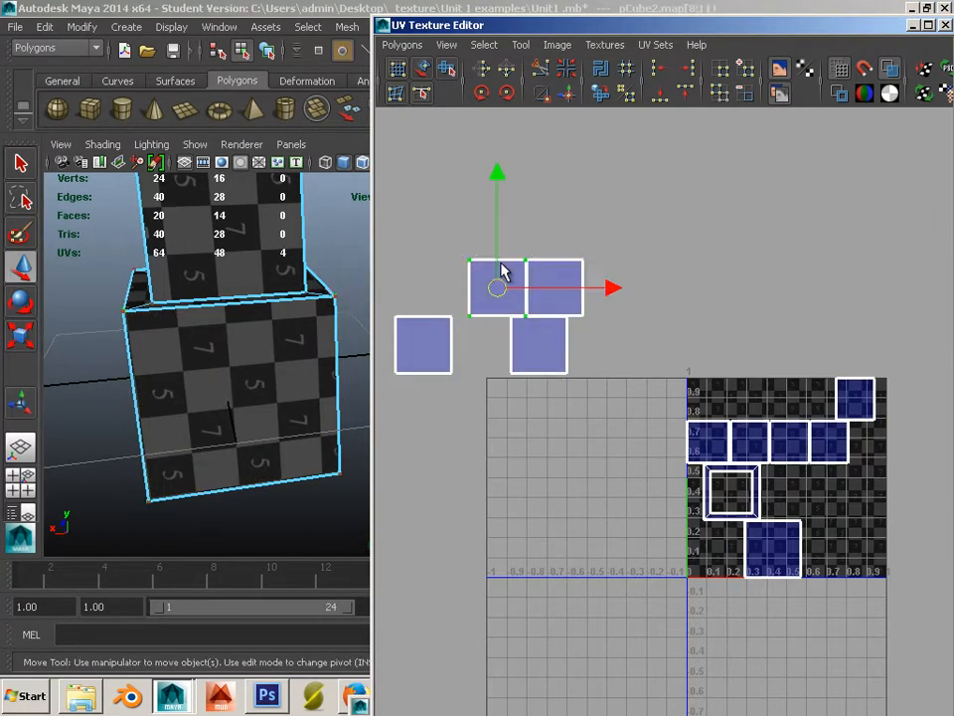
click(485, 99)
click(485, 99)
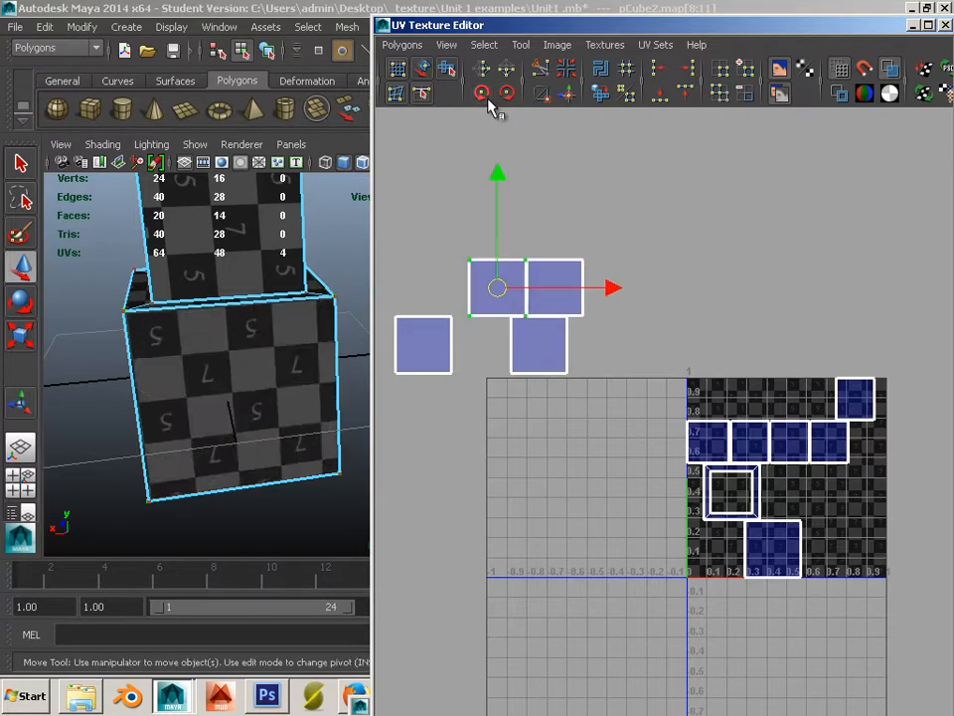
click(486, 99)
click(485, 99)
click(485, 99)
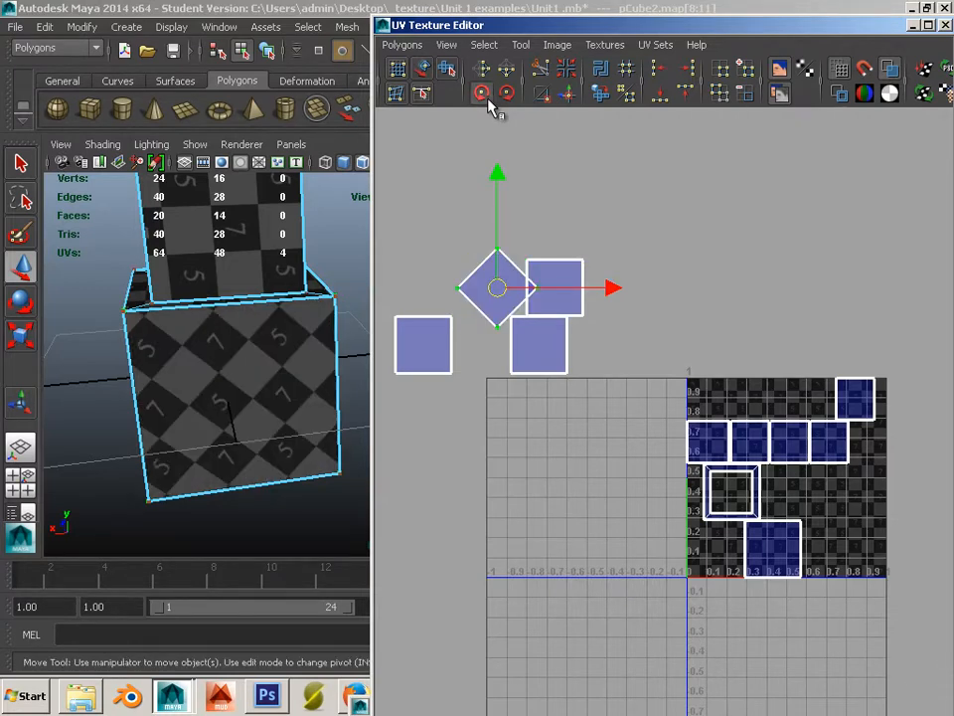
click(485, 100)
- Move and sew the lower cube's four side shells together along their matching edges into one horizontal strip
alt+drag(277, 370, 189, 386)
alt+middle_drag(189, 386, 48, 396)
alt+middle_drag(186, 360, 139, 379)
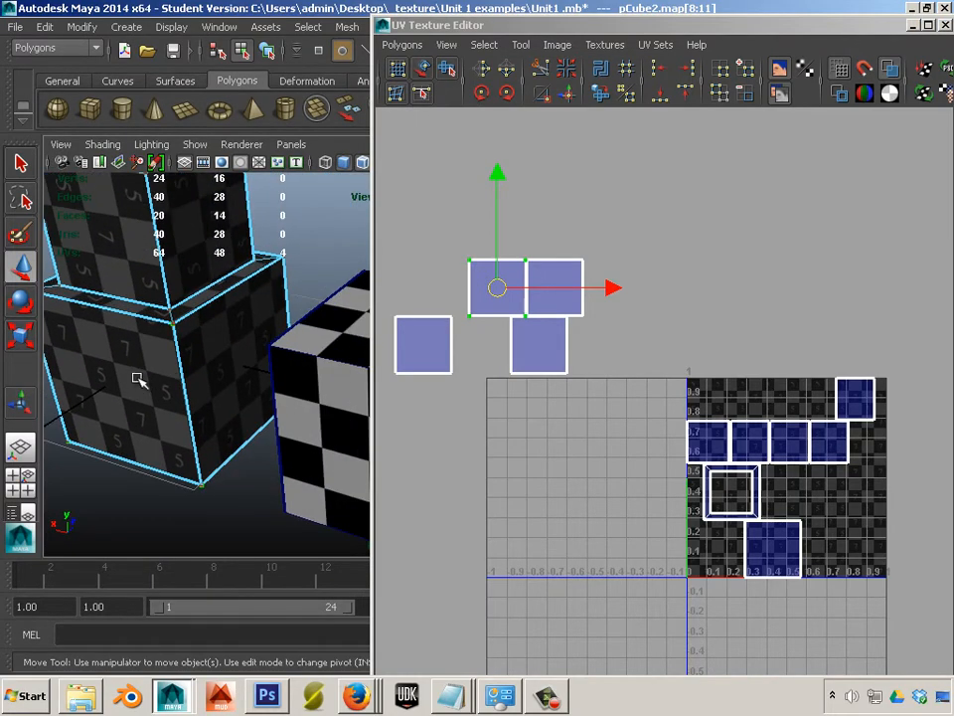
alt+drag(138, 379, 290, 401)
alt+middle_drag(476, 372, 573, 313)
click(563, 254)
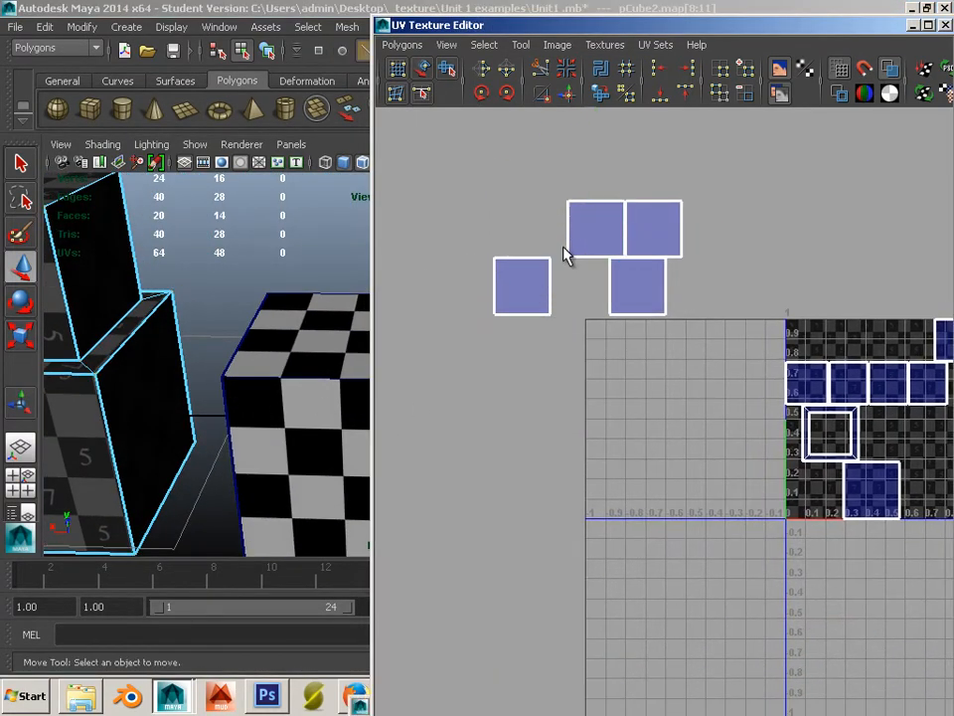
click(568, 99)
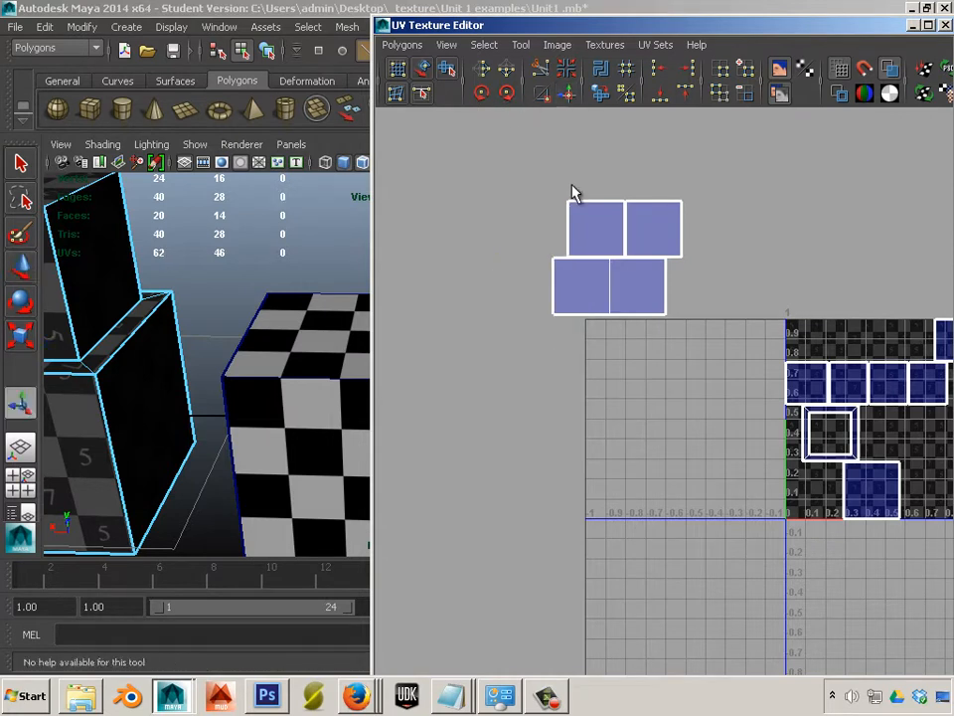
click(668, 290)
click(568, 98)
click(722, 298)
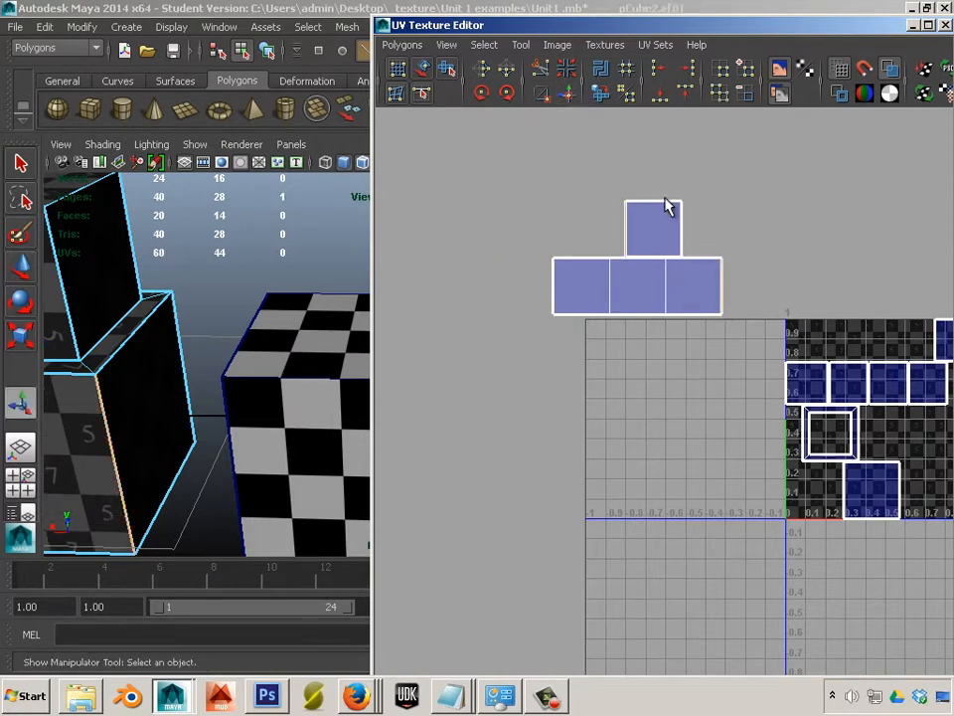
click(568, 99)
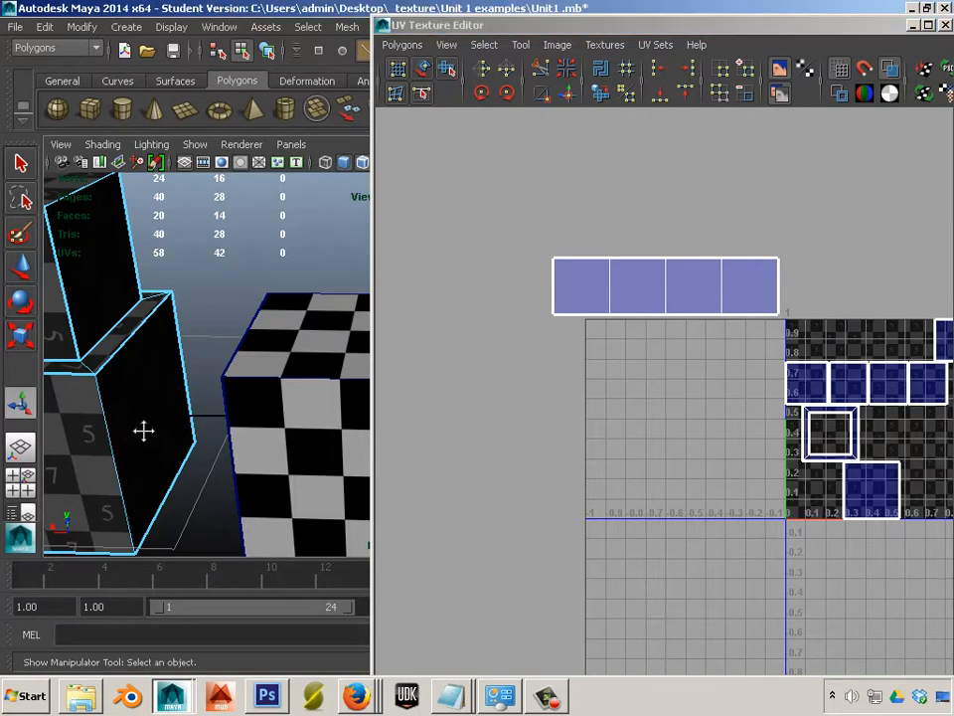
- Select the upper cube's four side faces, convert them to UVs, and move their shells outside the texture square, to its left
alt+drag(144, 431, 184, 409)
alt+right_drag(185, 409, 194, 352)
alt+drag(194, 352, 208, 465)
alt+middle_drag(209, 464, 192, 453)
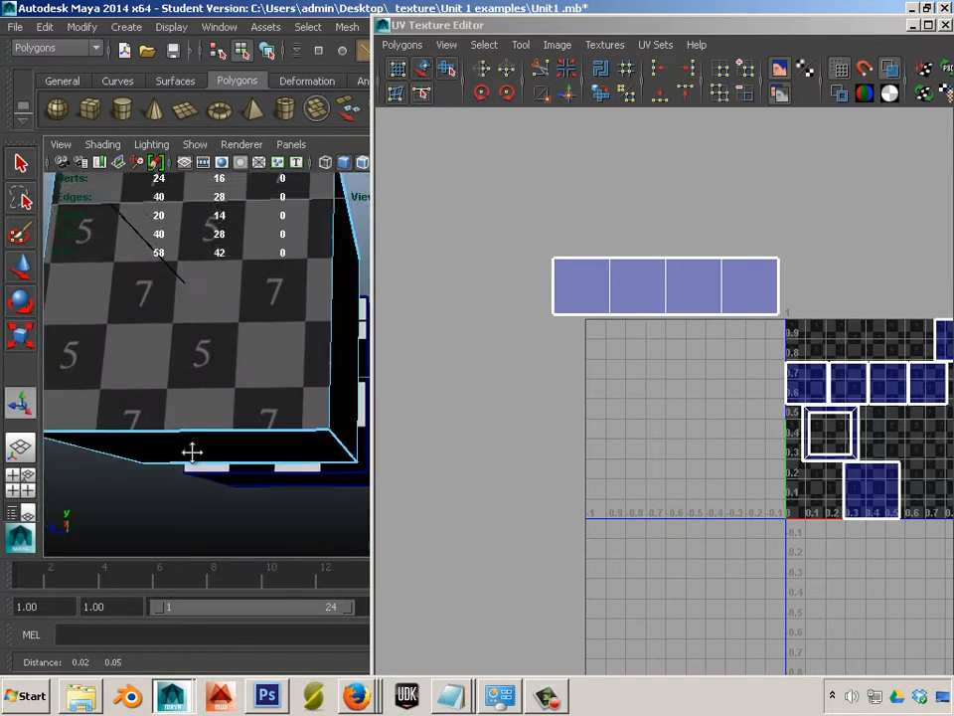
alt+drag(191, 452, 177, 347)
right_drag(175, 326, 179, 362)
drag(98, 326, 266, 358)
alt+drag(337, 420, 246, 463)
alt+middle_drag(635, 465, 535, 425)
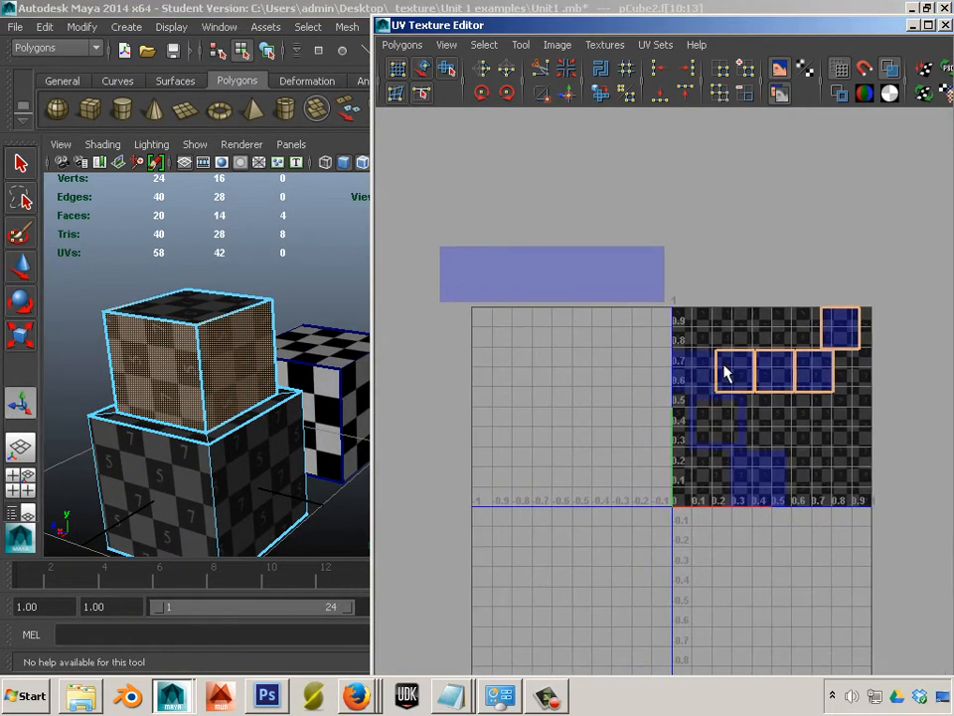
ctrl+right_drag(726, 366, 789, 369)
key(w)
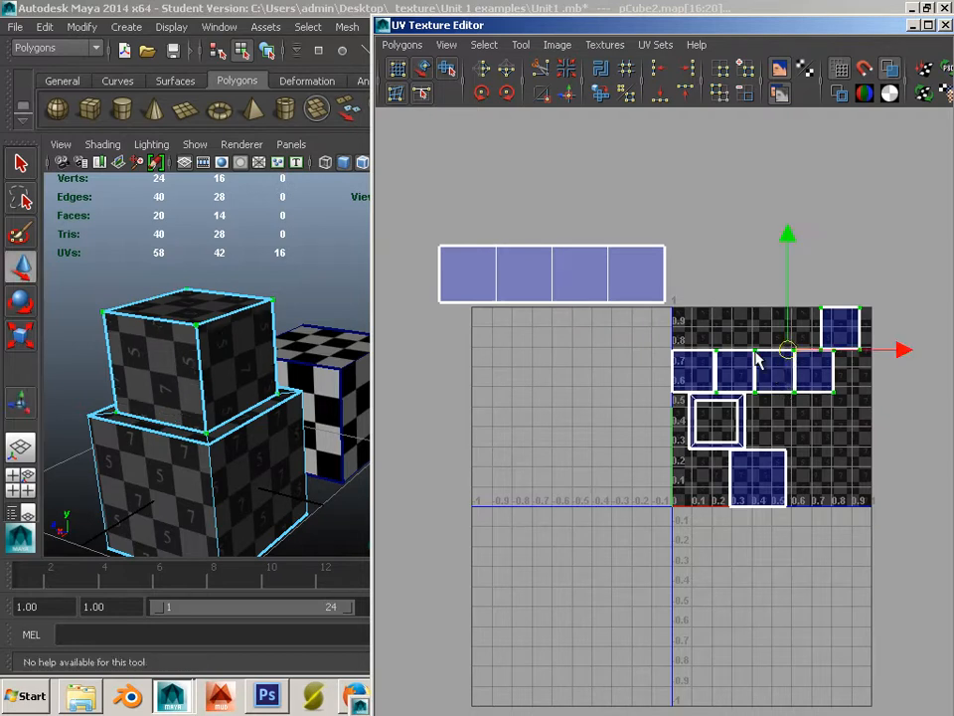
drag(789, 352, 511, 422)
- Select all UVs of the upper cube's detached side shell above the row of three, and locate it on the model
click(267, 486)
alt+drag(265, 481, 198, 405)
alt+right_drag(198, 404, 398, 466)
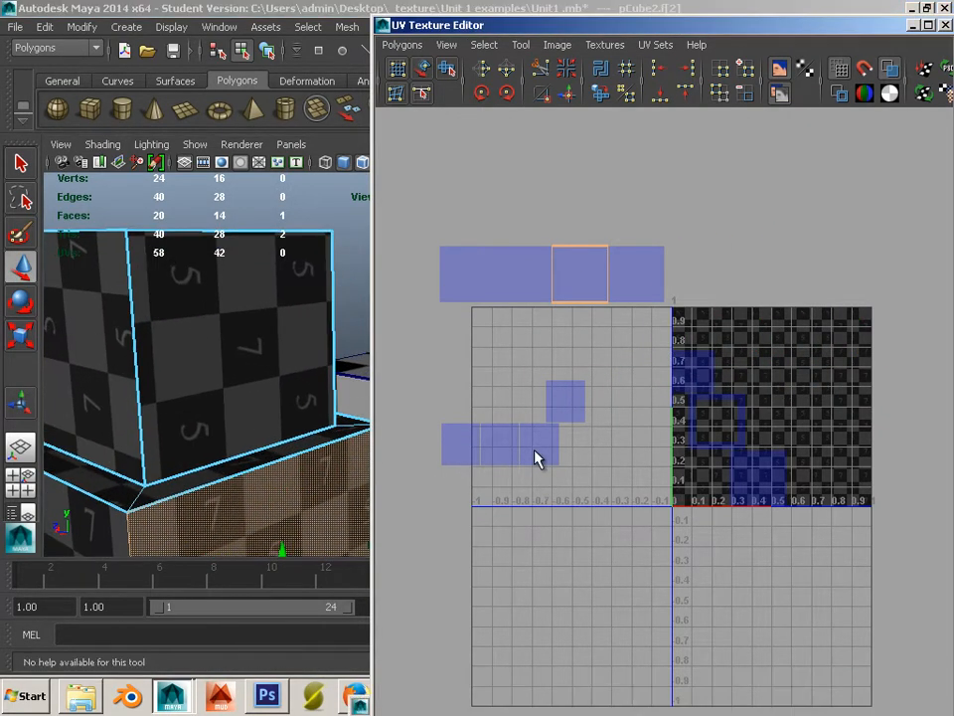
right_drag(534, 450, 588, 443)
drag(605, 366, 565, 390)
ctrl+right_drag(574, 385, 597, 378)
alt+drag(229, 393, 201, 395)
alt+drag(76, 388, 199, 428)
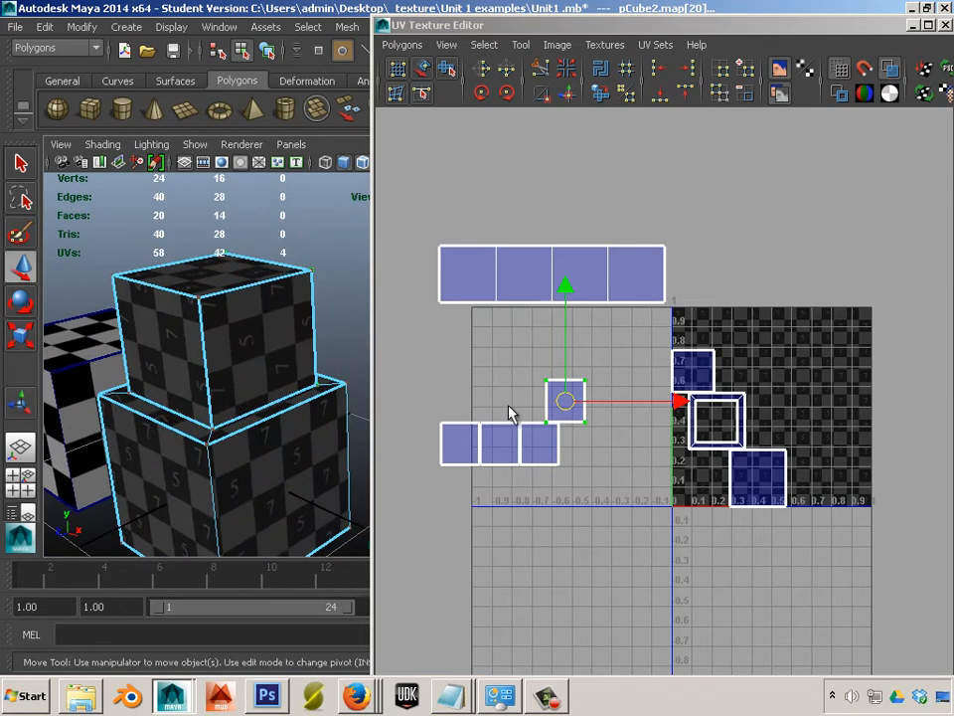
- Select the face of the detached upper-cube shell and examine the direction of its checker numbers on the model
right_drag(572, 404, 585, 447)
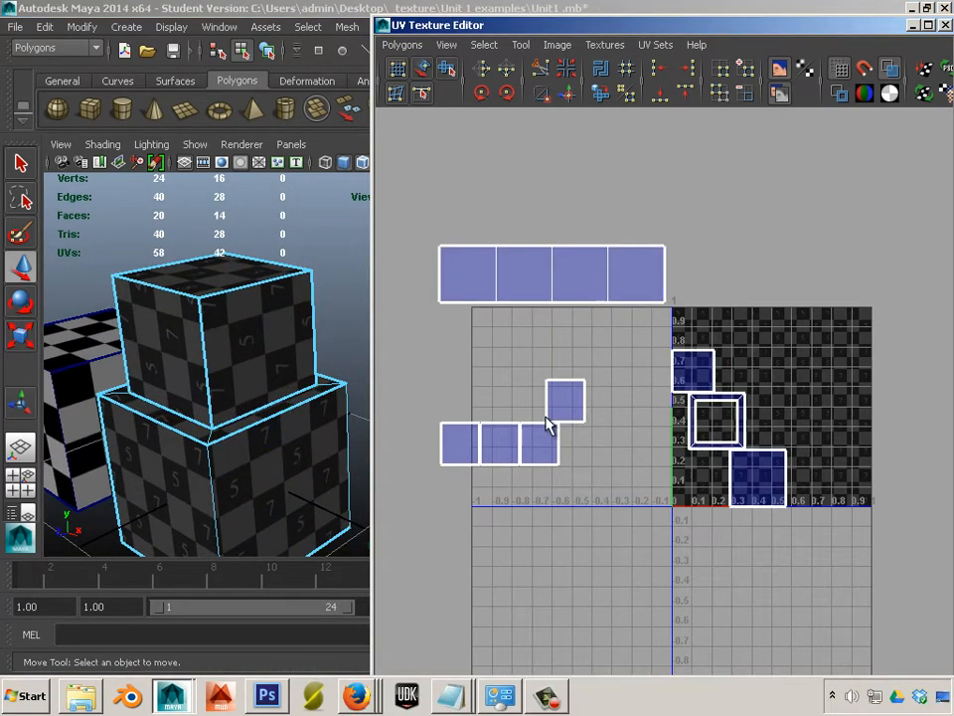
click(567, 403)
alt+drag(286, 352, 167, 445)
alt+middle_drag(168, 445, 164, 398)
alt+drag(164, 397, 199, 472)
alt+middle_drag(198, 473, 202, 407)
alt+drag(202, 408, 218, 379)
mouse_move(218, 378)
alt+middle_down()
mouse_move(250, 375)
mouse_move(227, 370)
alt+middle_up()
alt+drag(227, 371, 288, 370)
- Convert the detached upper-cube shell to a full UV selection and rotate it until its checker numbers read upright
right_click(532, 393)
right_drag(538, 391, 607, 385)
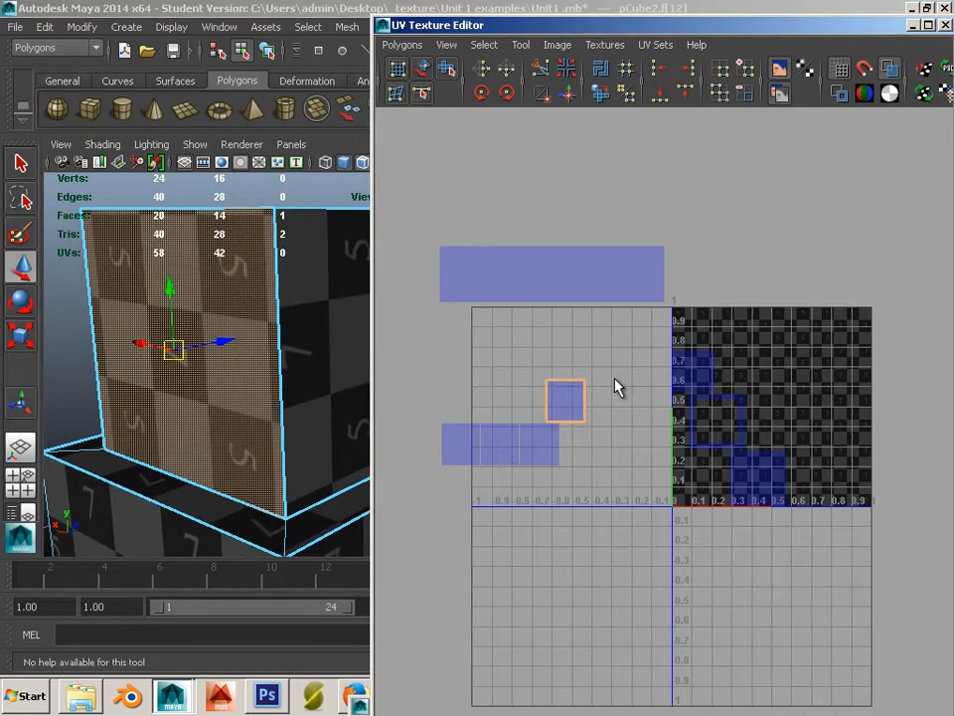
drag(605, 365, 538, 392)
ctrl+right_drag(565, 393, 589, 363)
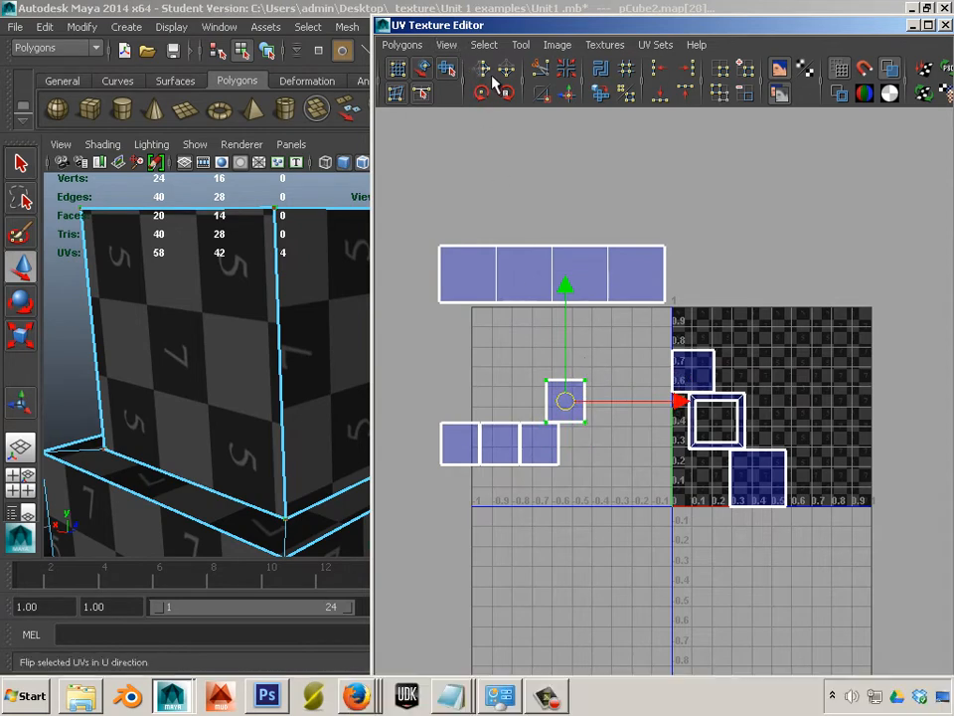
click(485, 92)
click(487, 93)
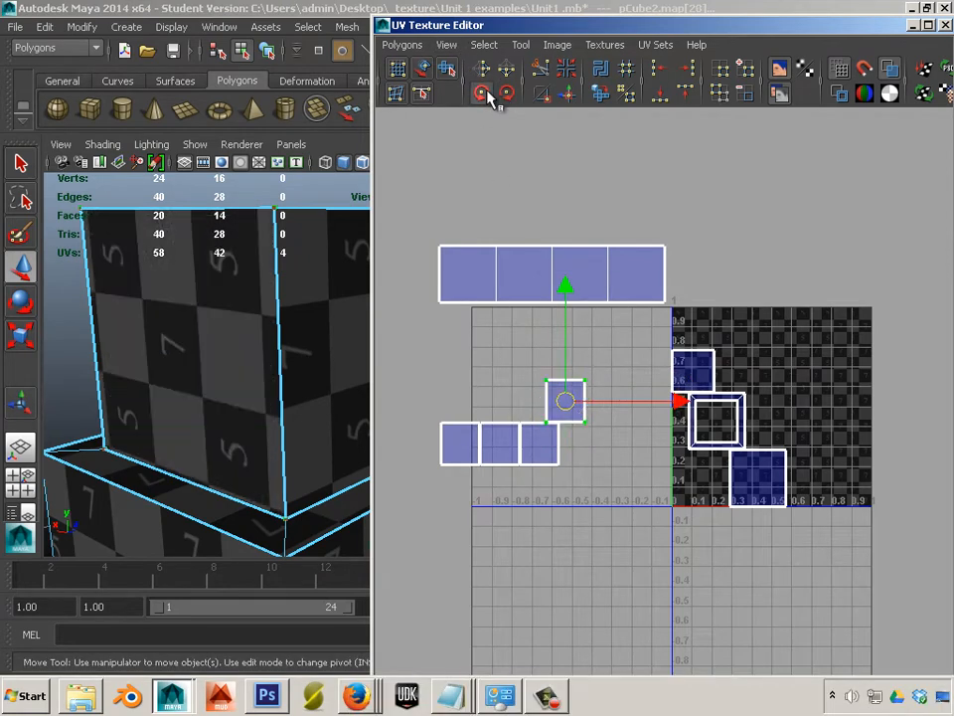
click(486, 92)
click(486, 92)
click(554, 487)
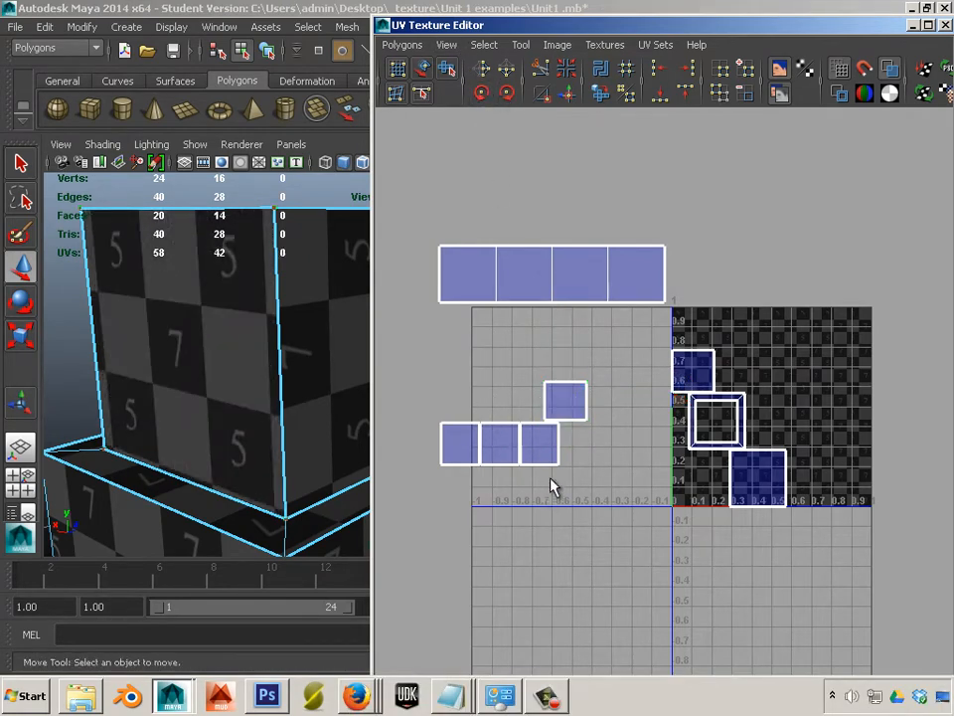
- Select the UVs of the rightmost shell in the row of three and rotate it until its checker numbers read upright
alt+middle_drag(315, 422, 274, 424)
right_drag(536, 466, 611, 437)
click(533, 464)
ctrl+right_drag(549, 445, 590, 435)
click(482, 94)
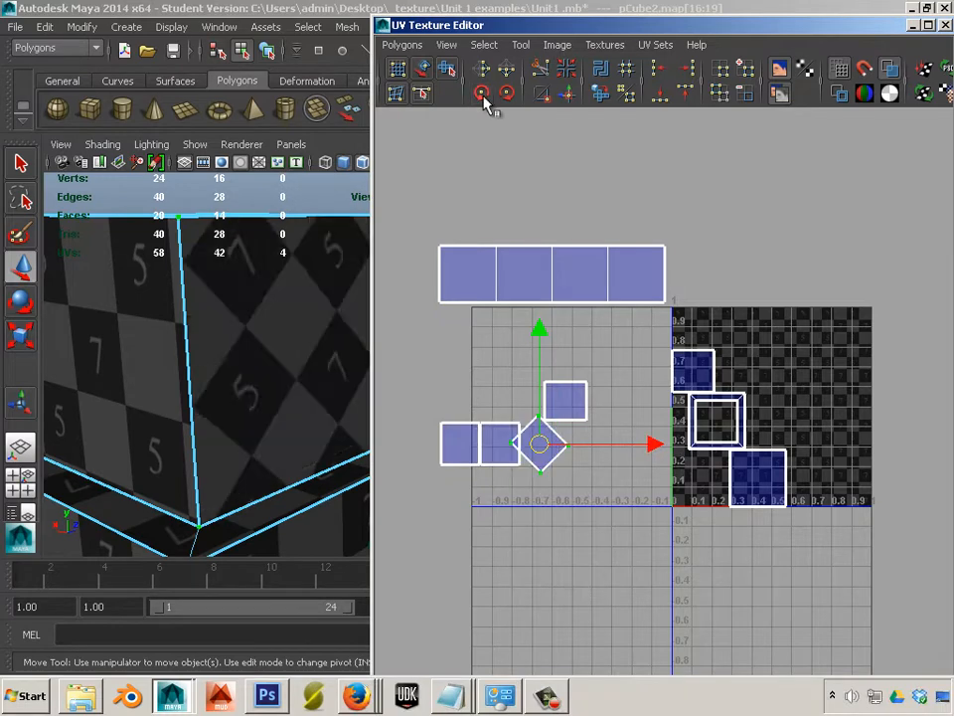
click(482, 93)
- Select the upper cube's side face belonging to the leftmost shell, convert it to UVs, and rotate the shell until its numbers read upright
alt+drag(248, 350, 130, 369)
alt+middle_drag(130, 369, 97, 360)
alt+middle_drag(221, 347, 343, 360)
alt+drag(343, 360, 227, 355)
alt+right_drag(227, 355, 368, 403)
alt+middle_drag(230, 320, 241, 355)
click(240, 354)
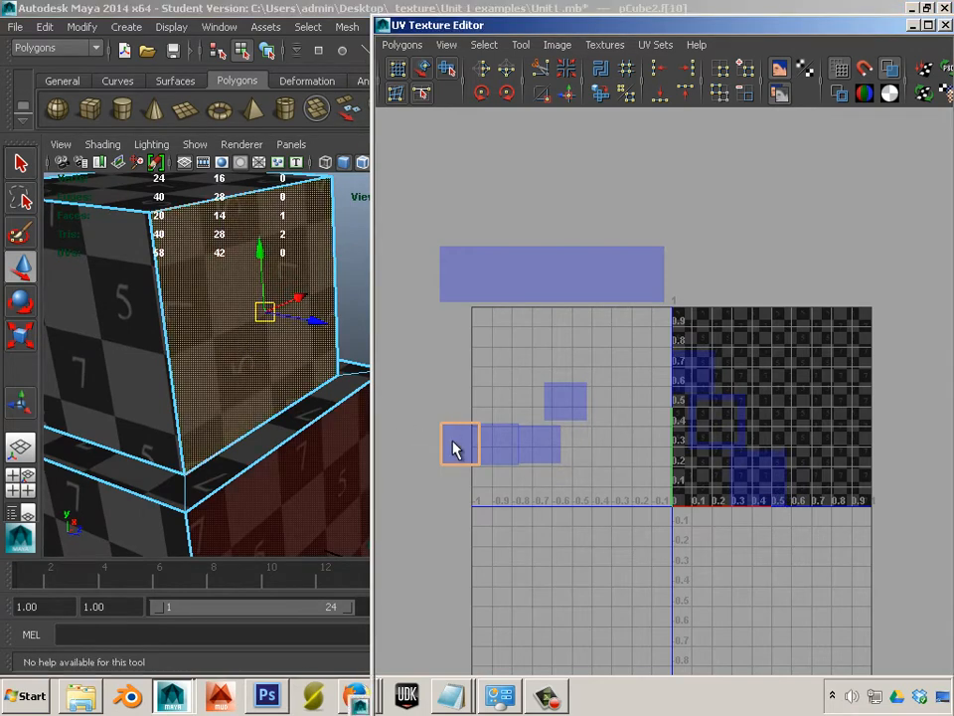
ctrl+right_drag(452, 441, 500, 424)
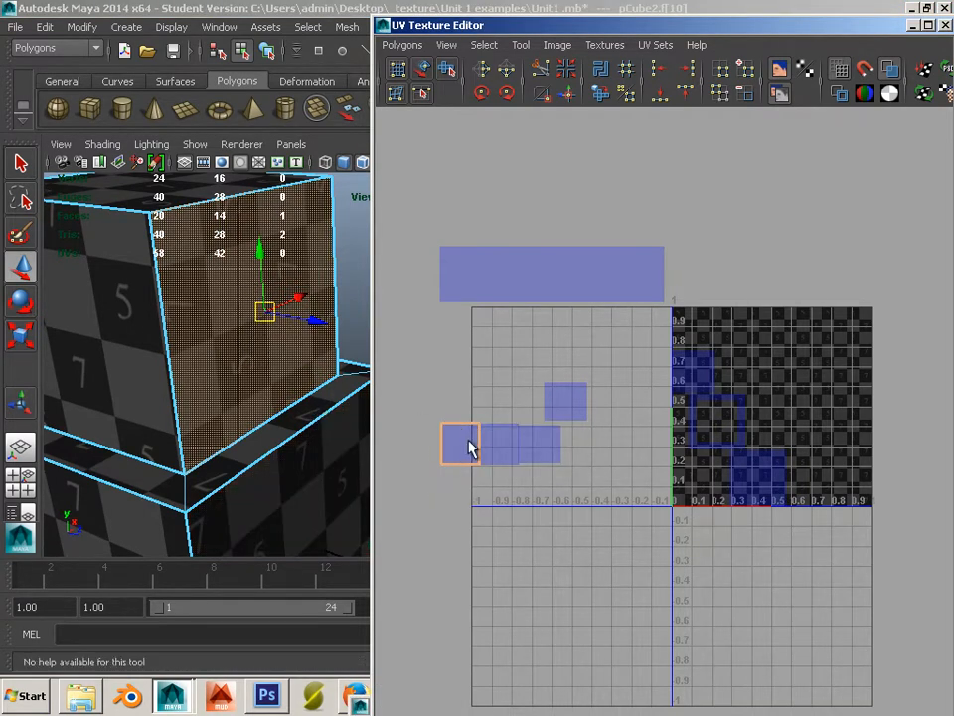
ctrl+right_drag(471, 449, 539, 447)
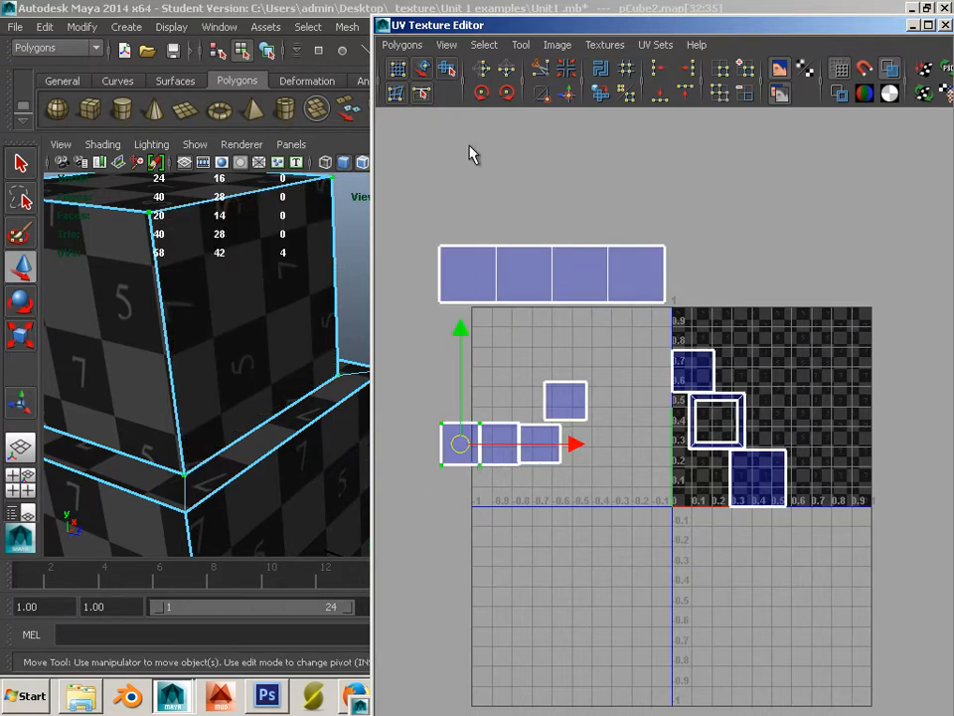
click(481, 94)
click(482, 93)
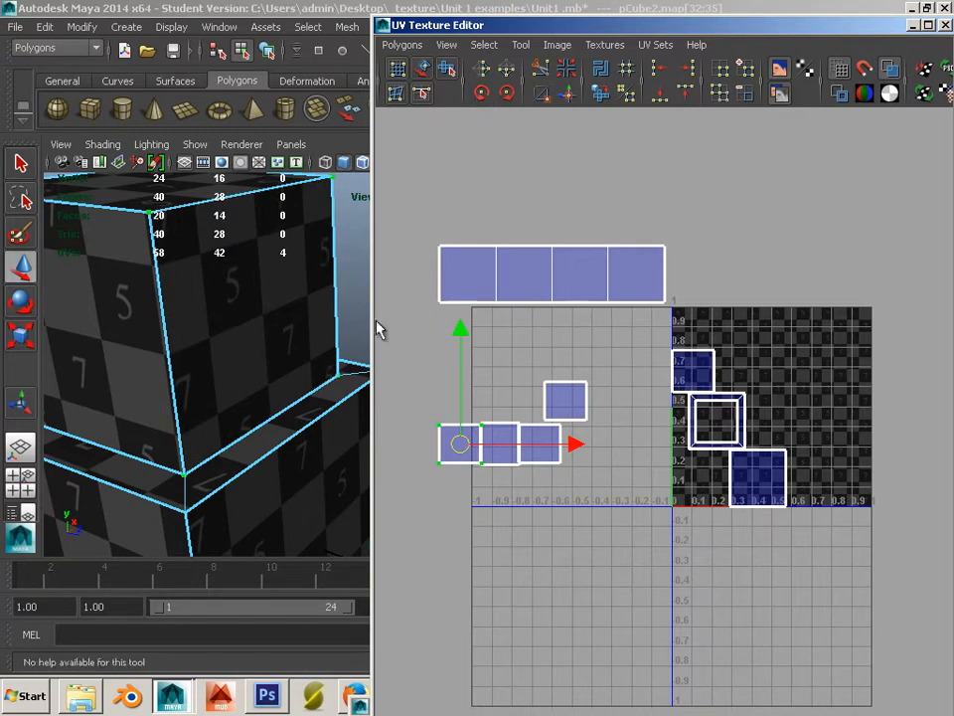
- Select the upper cube's side face belonging to the middle shell, convert it to UVs, and rotate the shell until its numbers read upright
alt+drag(310, 328, 149, 375)
alt+middle_drag(149, 375, 250, 383)
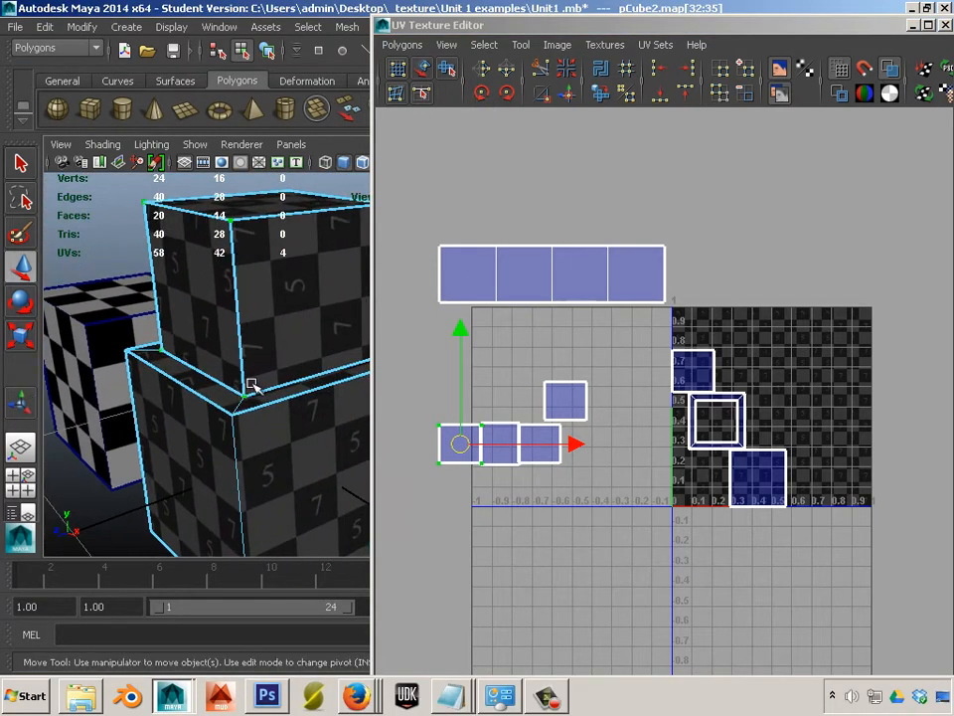
click(319, 356)
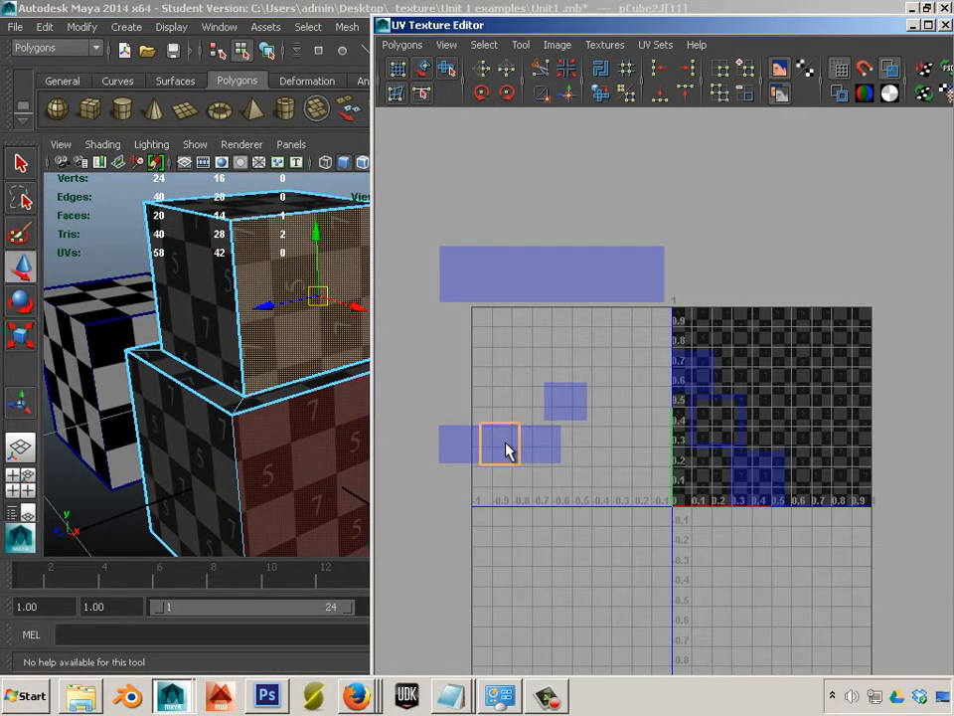
ctrl+right_drag(506, 450, 560, 446)
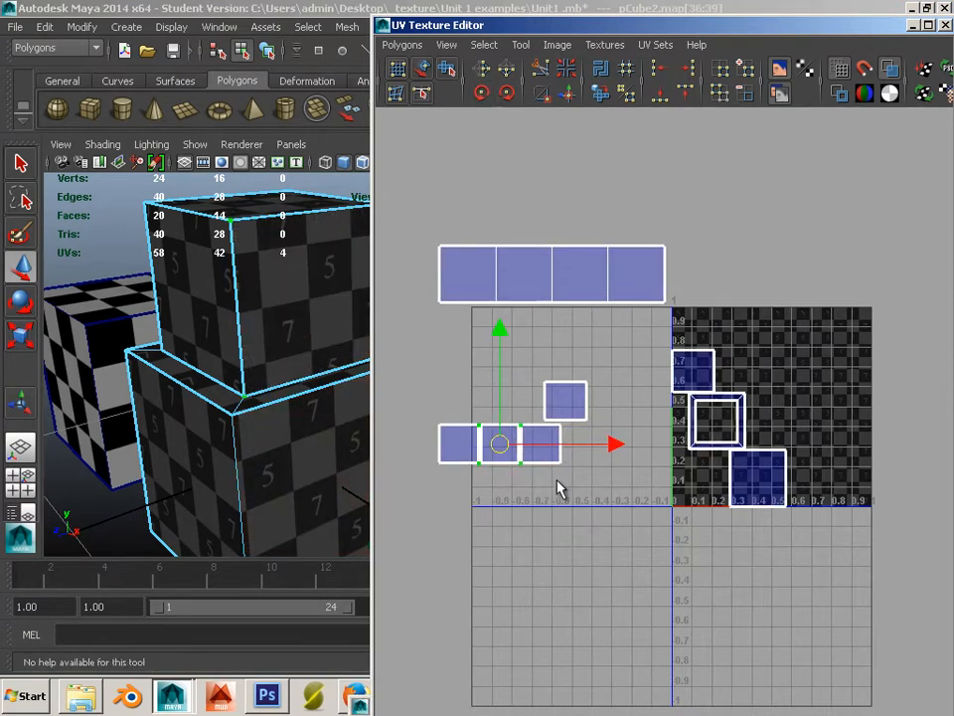
alt+middle_drag(560, 487, 531, 505)
alt+right_drag(335, 489, 302, 456)
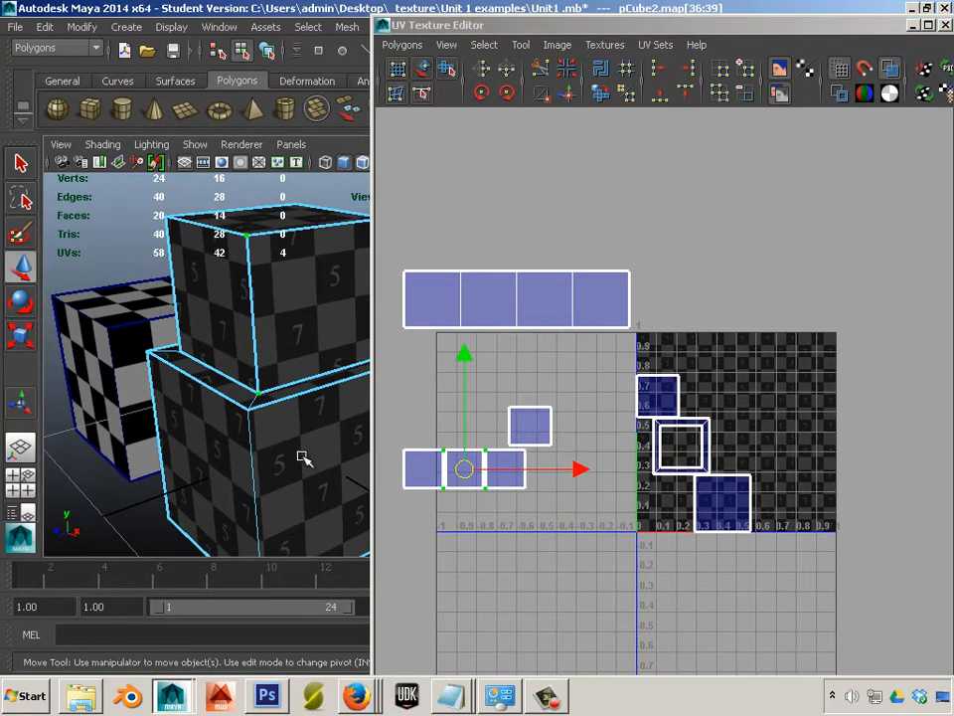
alt+drag(303, 453, 266, 500)
alt+middle_drag(266, 500, 267, 505)
alt+drag(266, 505, 360, 467)
alt+middle_drag(360, 467, 422, 457)
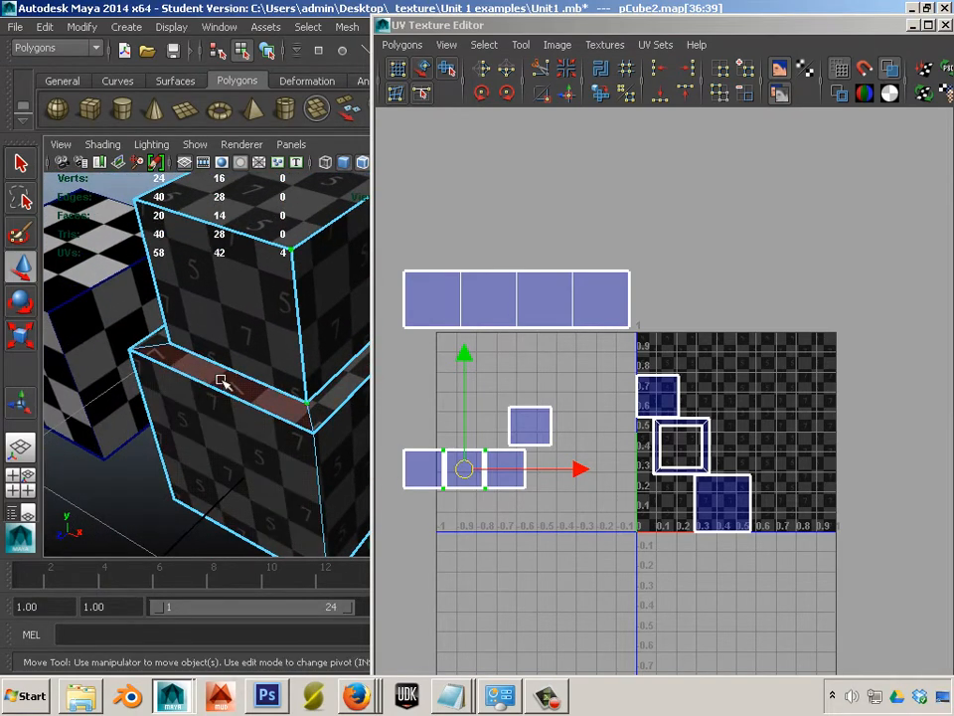
- Move and sew the upper cube's four side shells together along their matching edges into one horizontal strip
alt+middle_drag(465, 486, 543, 515)
alt+right_drag(543, 515, 583, 481)
right_click(584, 526)
click(594, 486)
alt+middle_drag(502, 595, 662, 496)
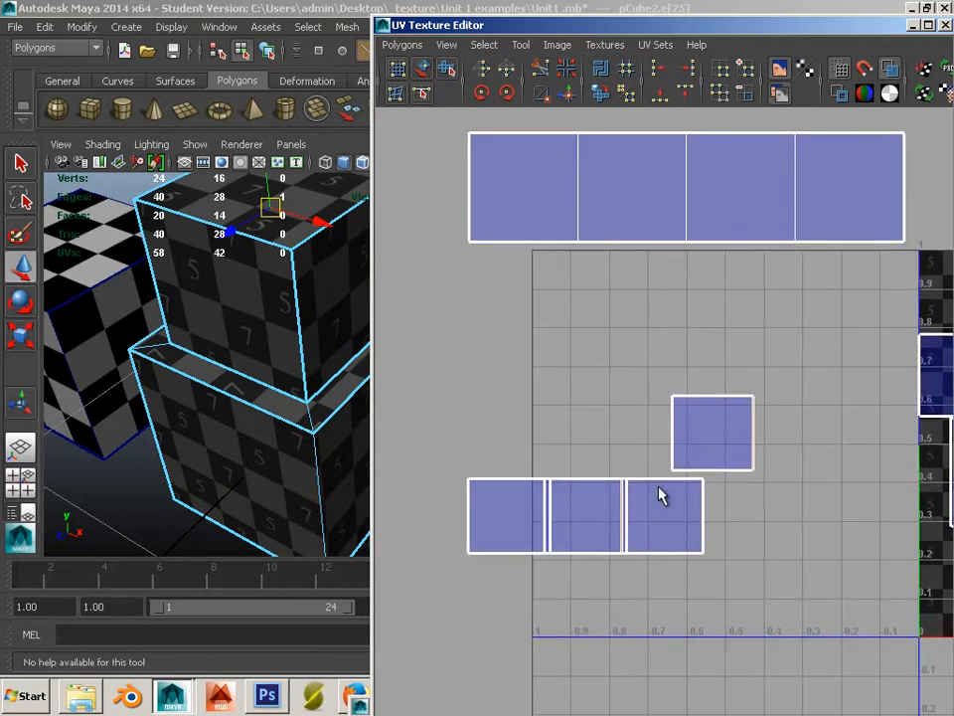
click(568, 94)
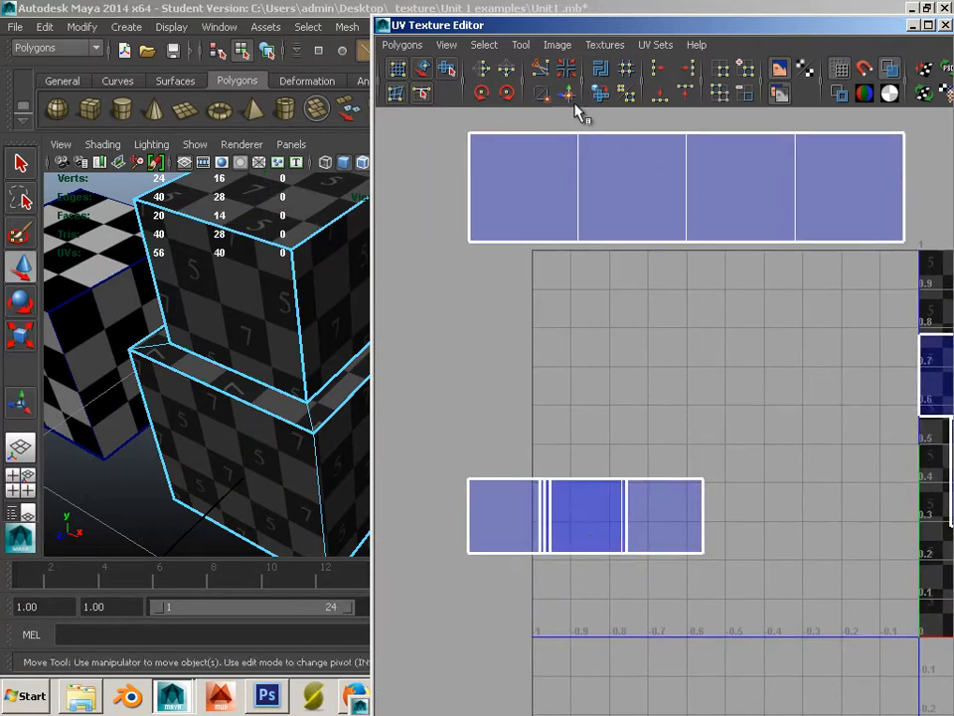
drag(684, 533, 726, 513)
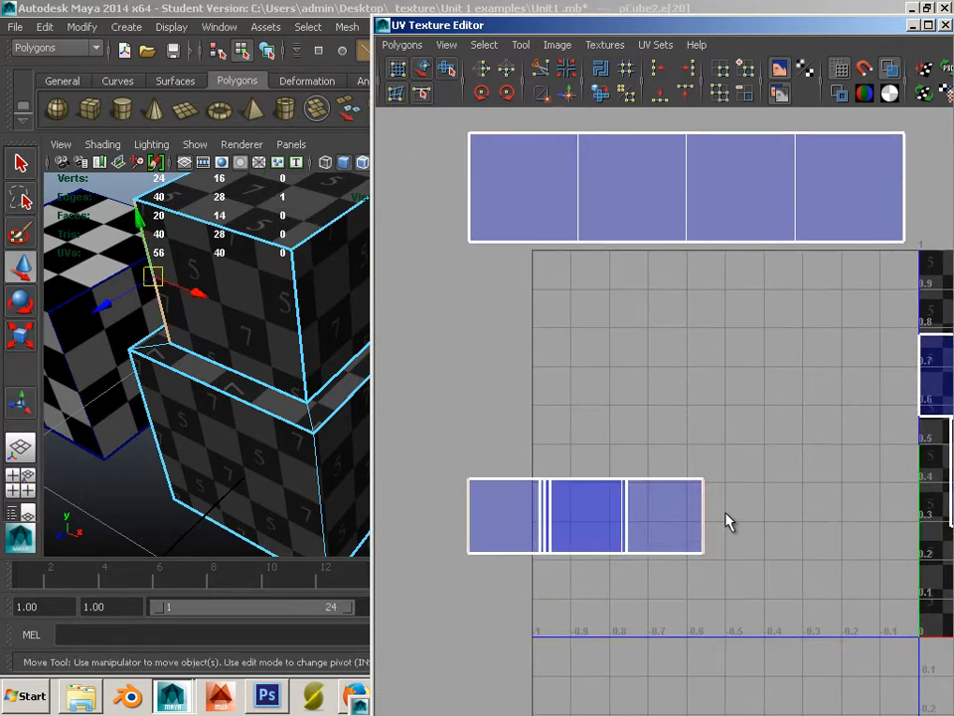
click(570, 98)
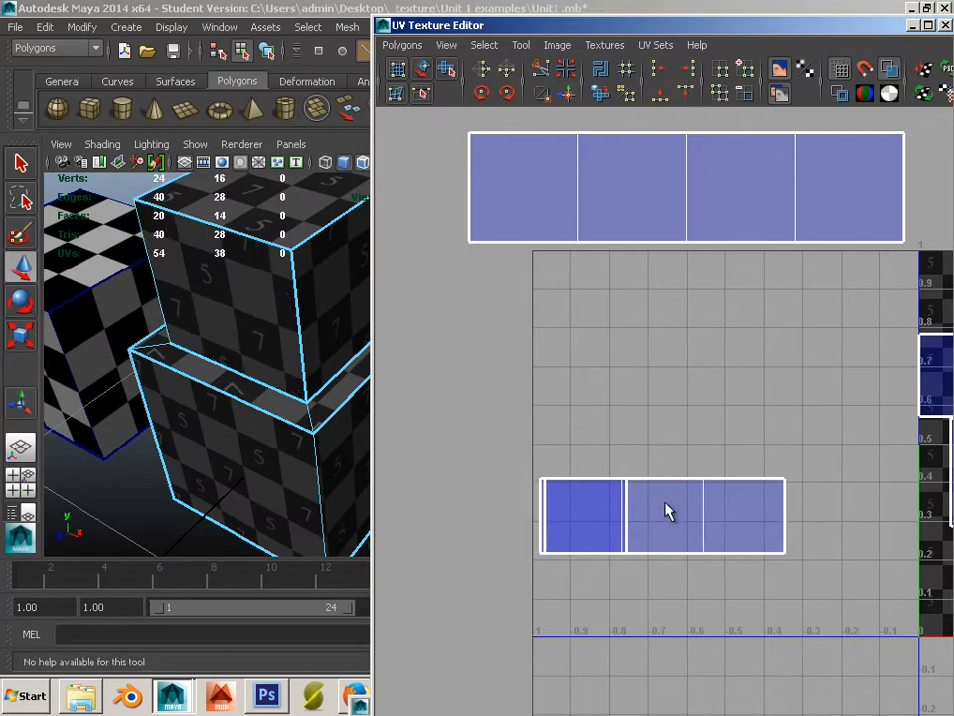
key(w)
click(546, 517)
click(537, 514)
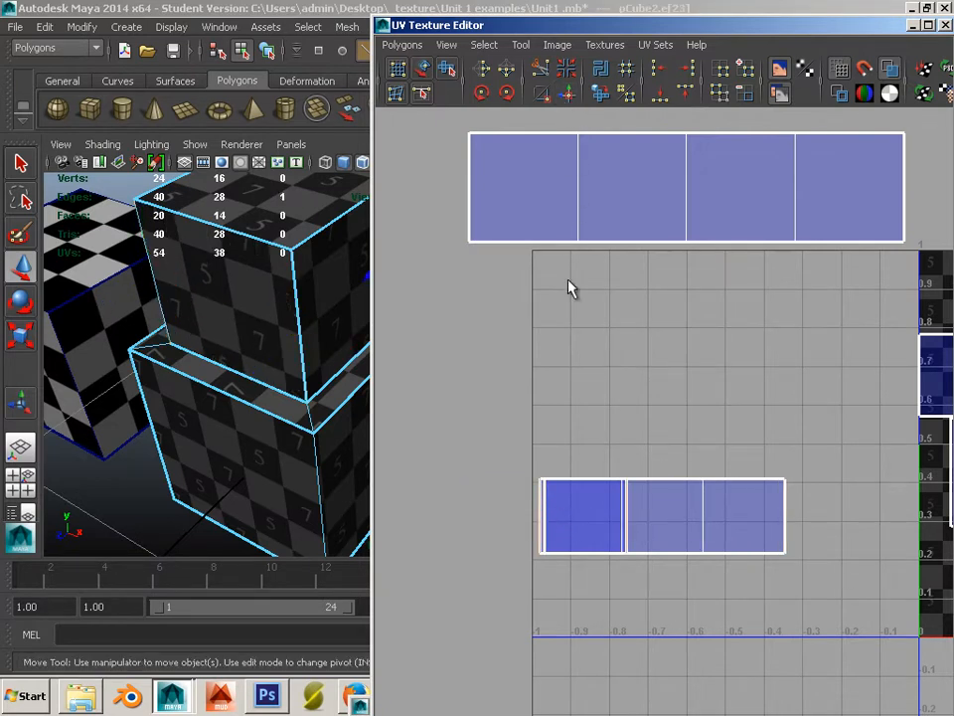
click(567, 94)
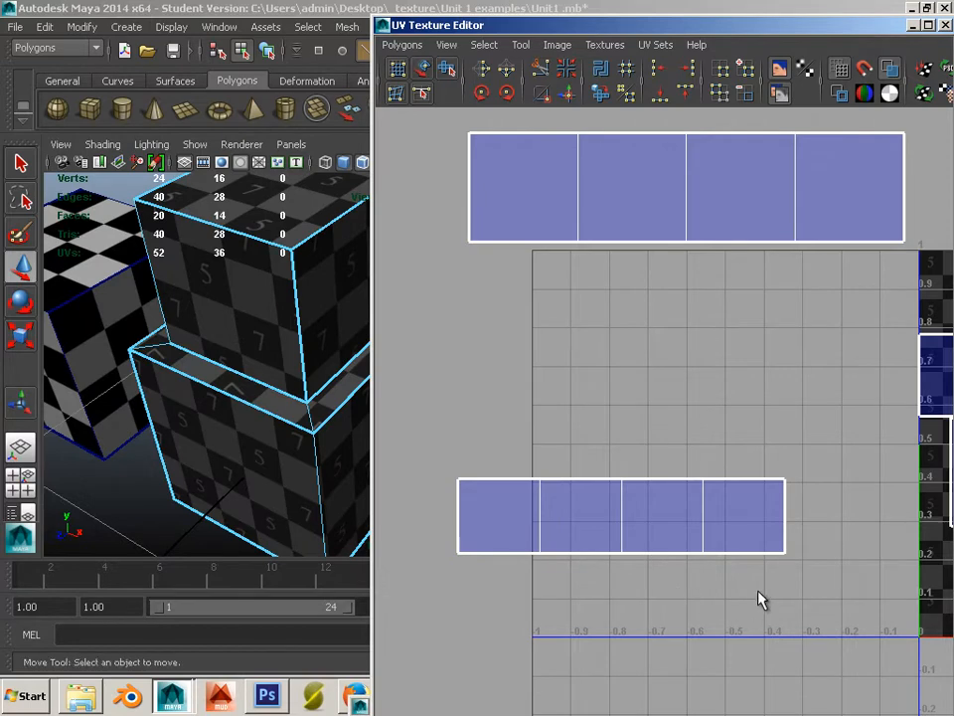
- Select the edge shared by the lower cube's bottom face and its strip's third square, then move and sew the bottom face onto the strip
alt+right_drag(759, 594, 605, 546)
alt+middle_drag(646, 517, 577, 529)
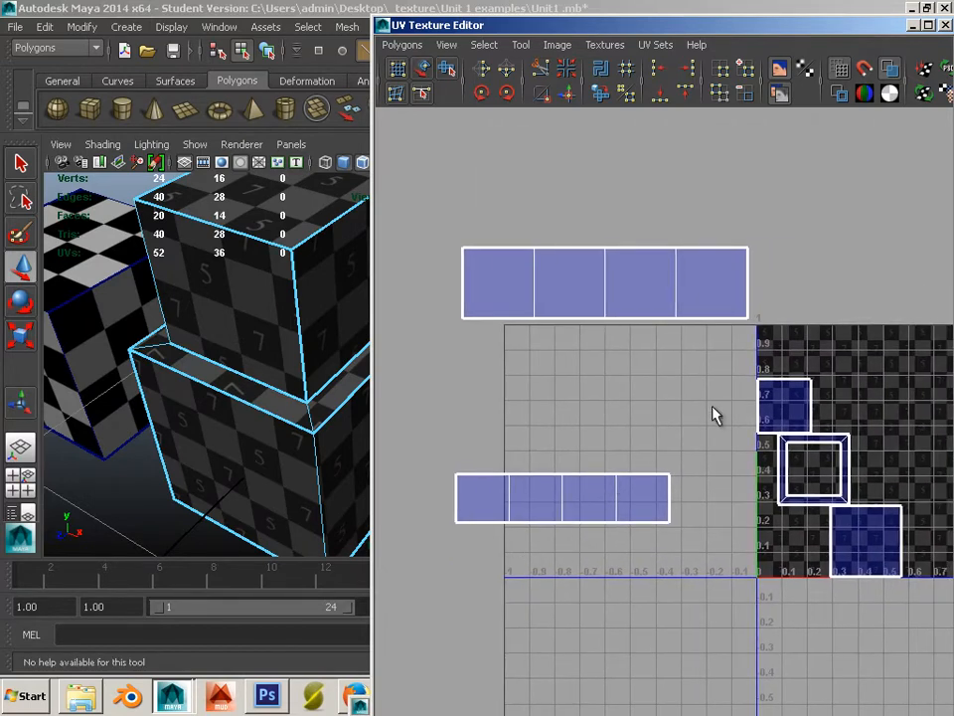
alt+middle_drag(295, 439, 223, 447)
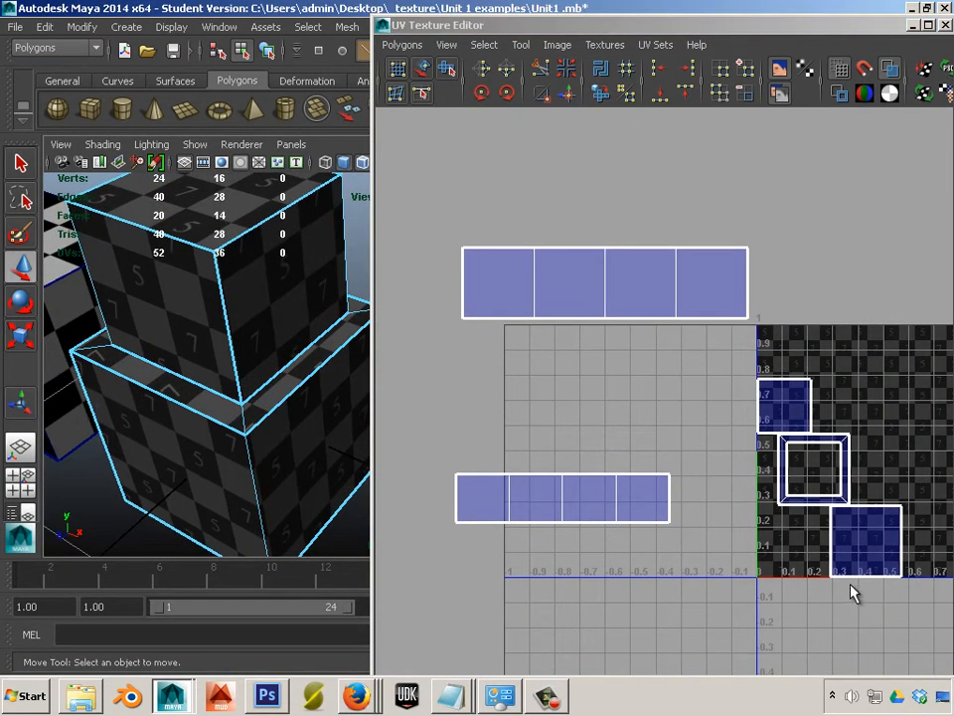
right_drag(846, 524, 880, 509)
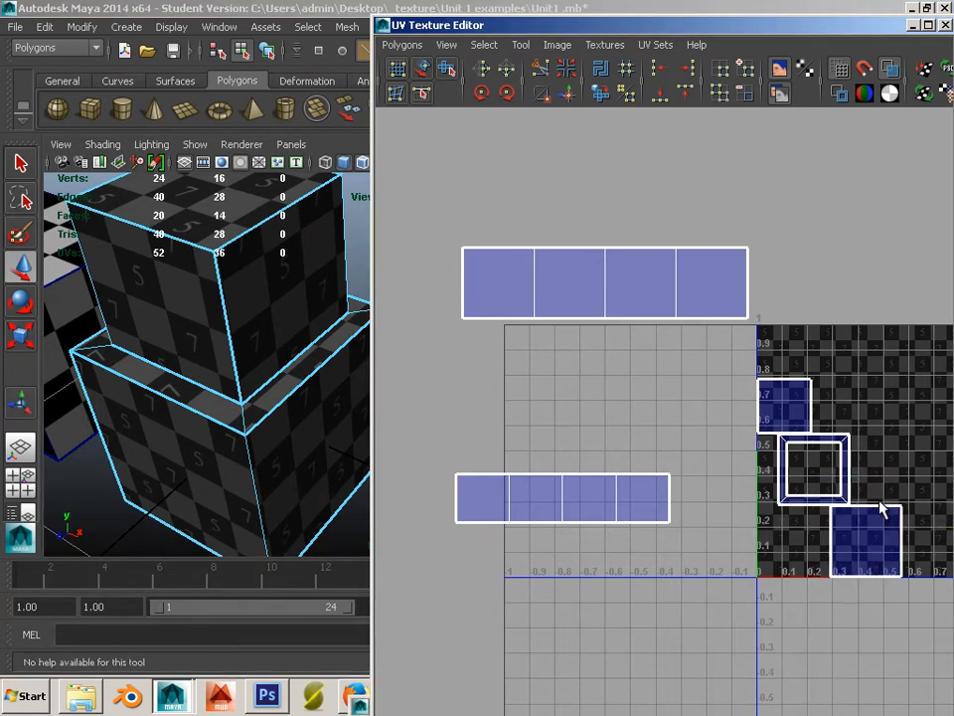
click(865, 570)
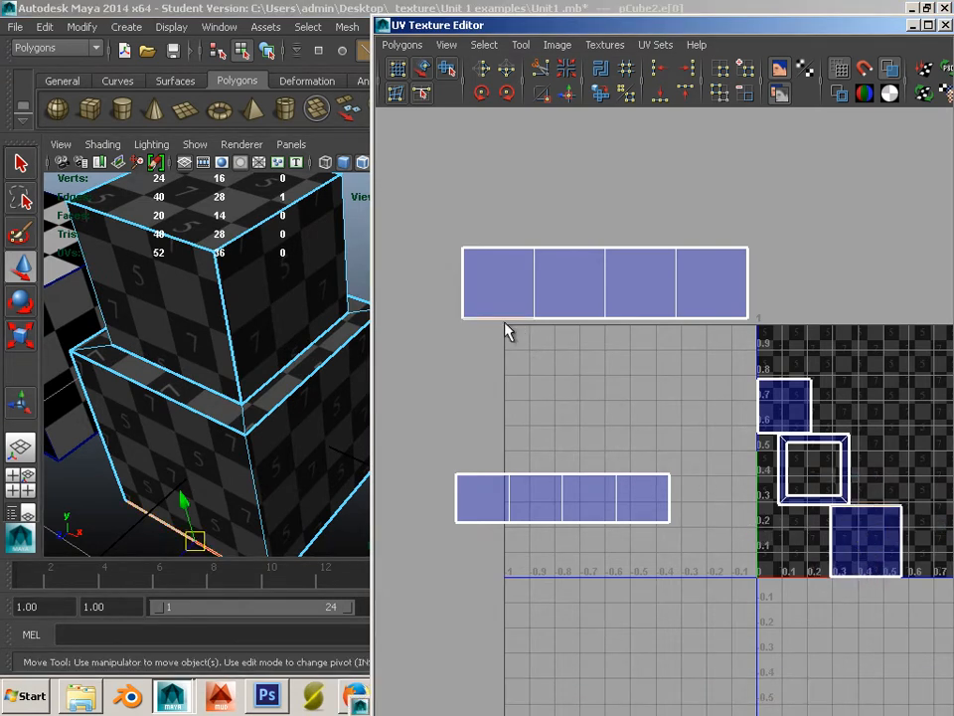
click(632, 313)
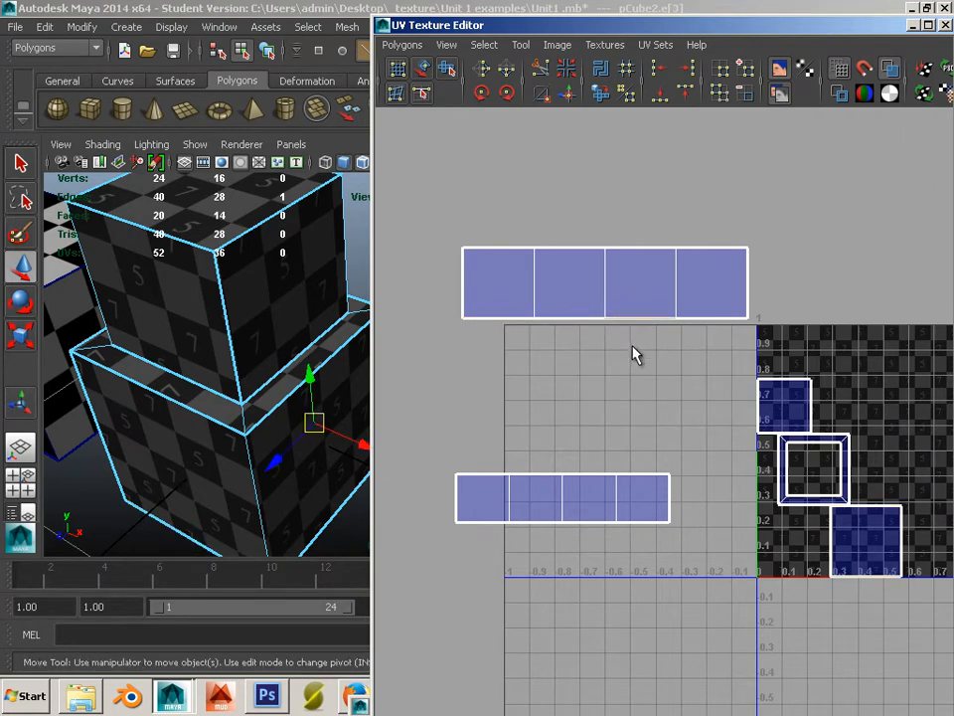
alt+middle_drag(663, 448, 567, 443)
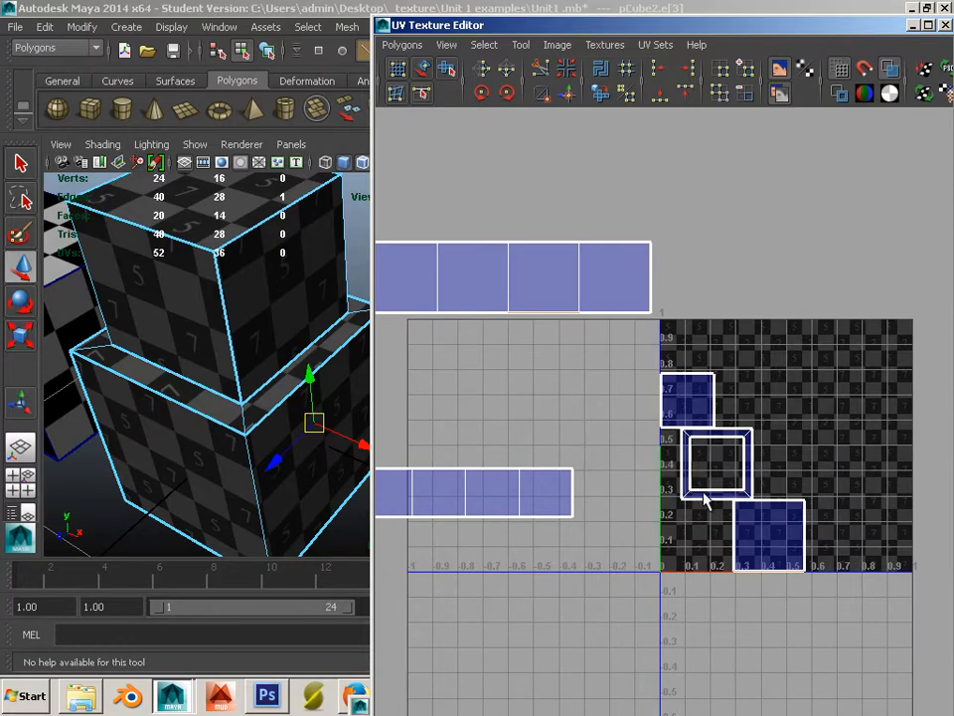
alt+right_drag(703, 500, 801, 550)
alt+middle_drag(945, 537, 772, 420)
alt+right_drag(772, 420, 275, 363)
alt+middle_drag(542, 419, 512, 405)
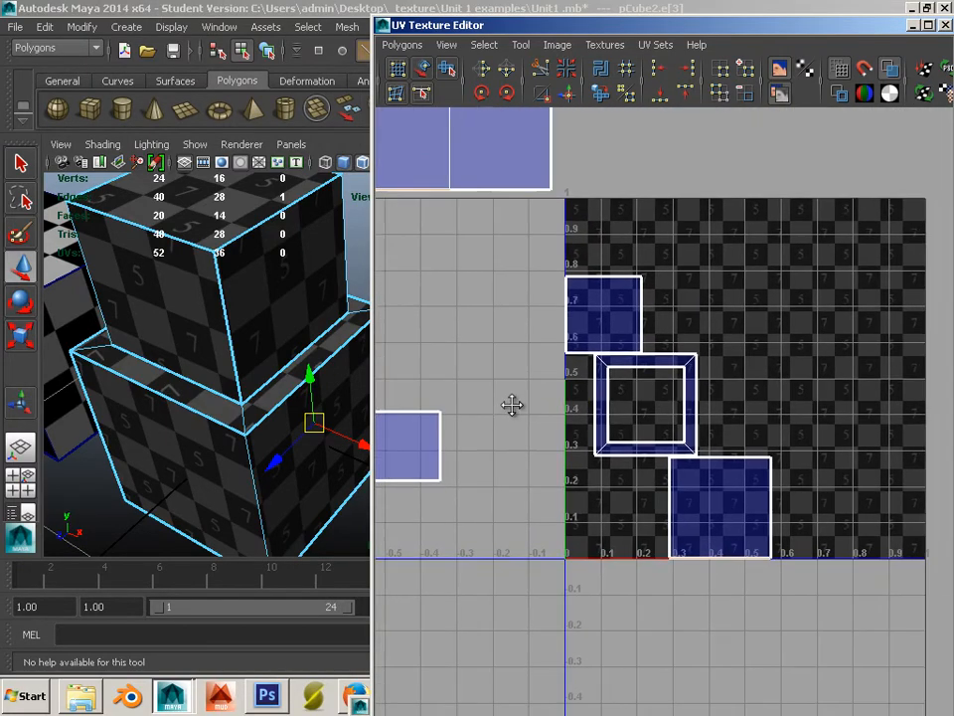
alt+right_drag(512, 405, 702, 585)
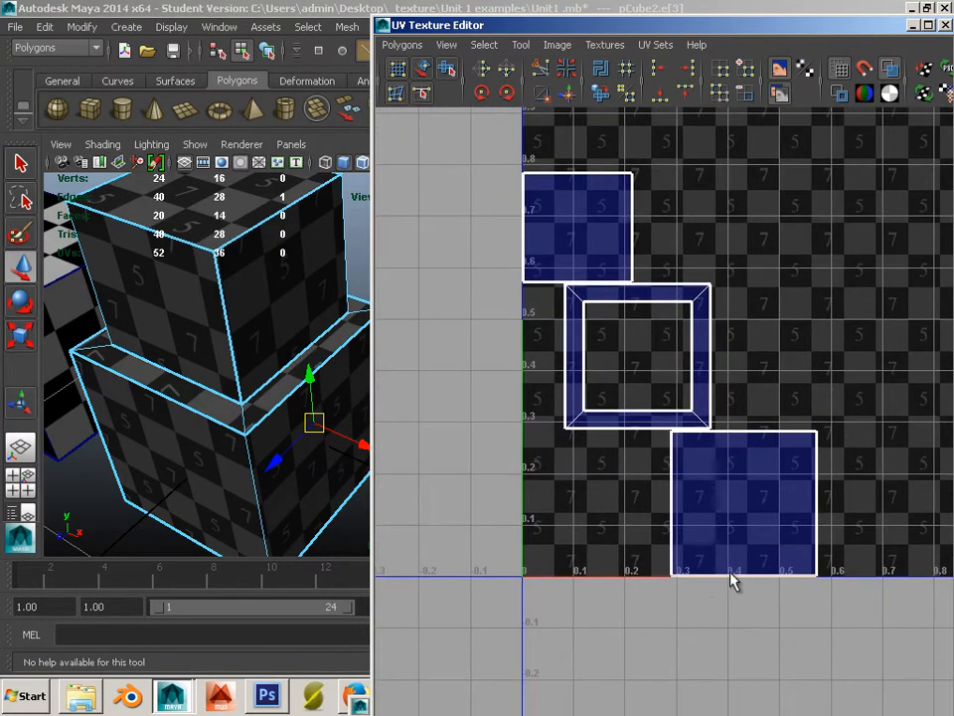
alt+right_drag(518, 402, 459, 381)
alt+middle_drag(458, 382, 560, 393)
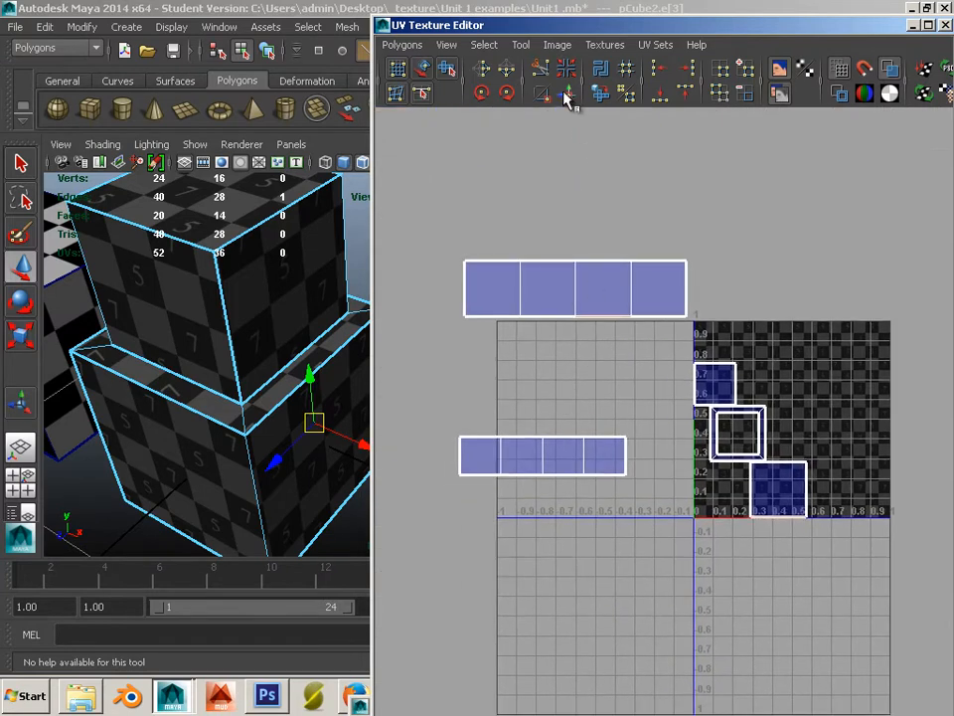
click(566, 94)
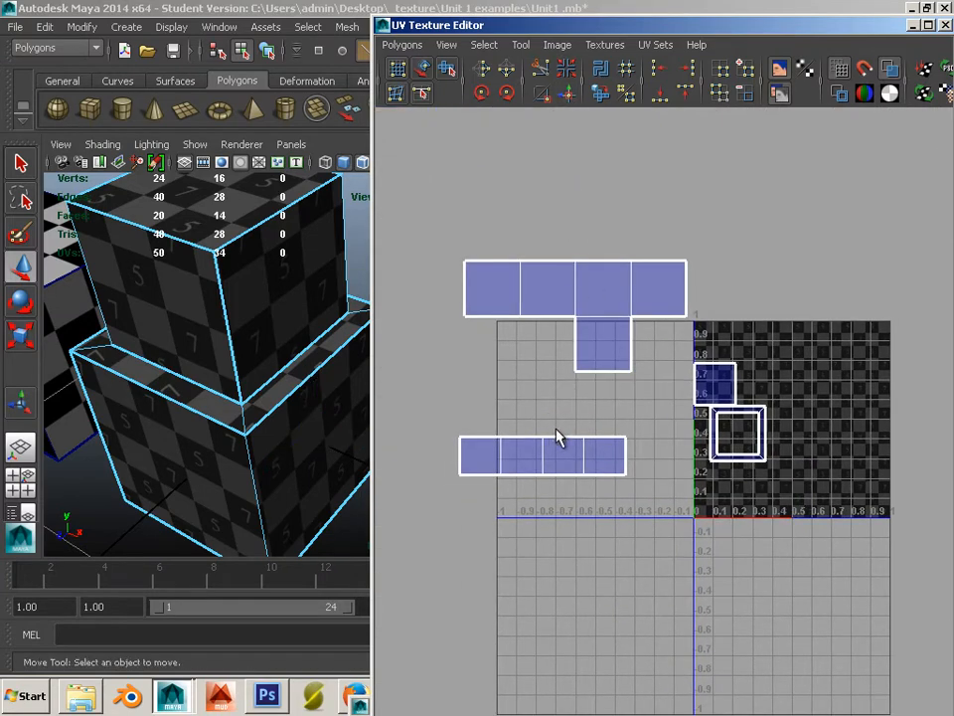
- Select the ledge ring's outer edge matching the upper edge of the lower strip's third square, then move and sew the ring onto it
click(742, 478)
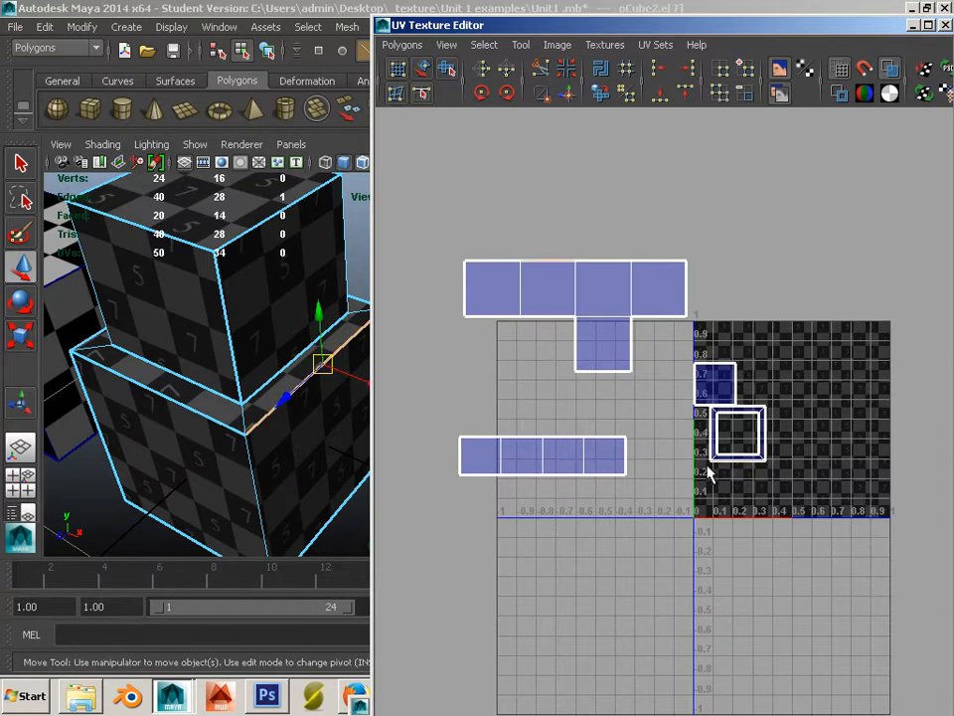
scroll(709, 476, up, 3)
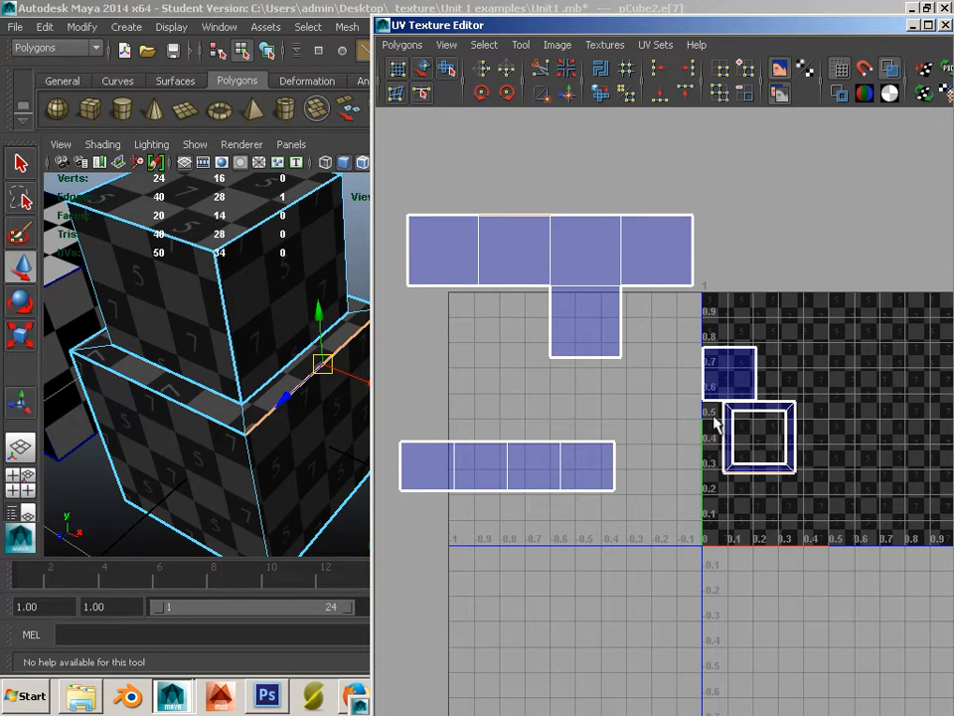
click(724, 430)
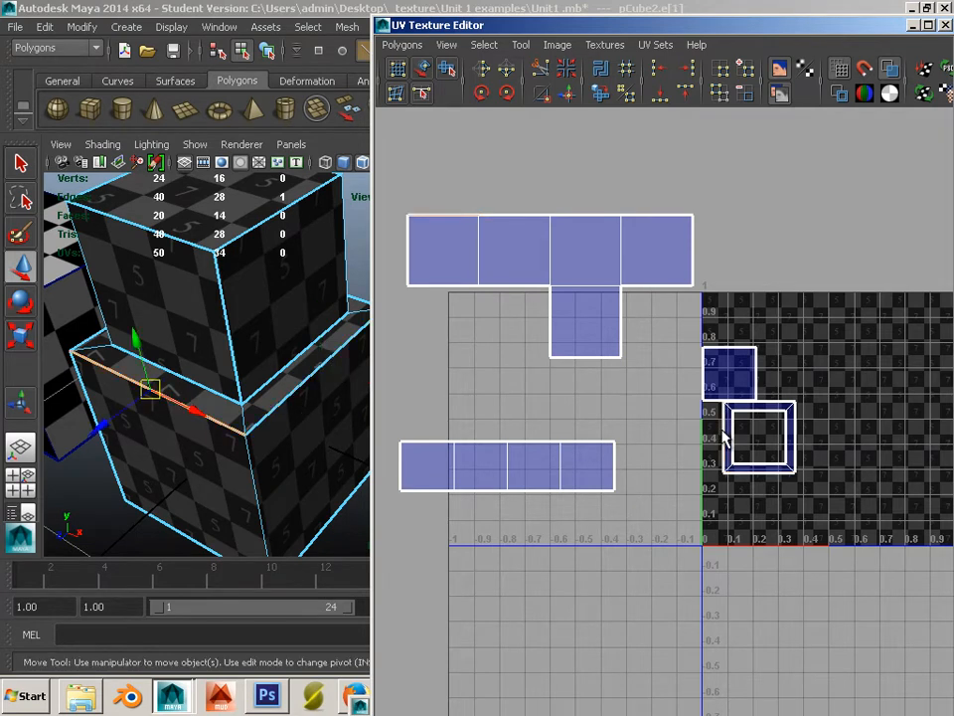
click(583, 443)
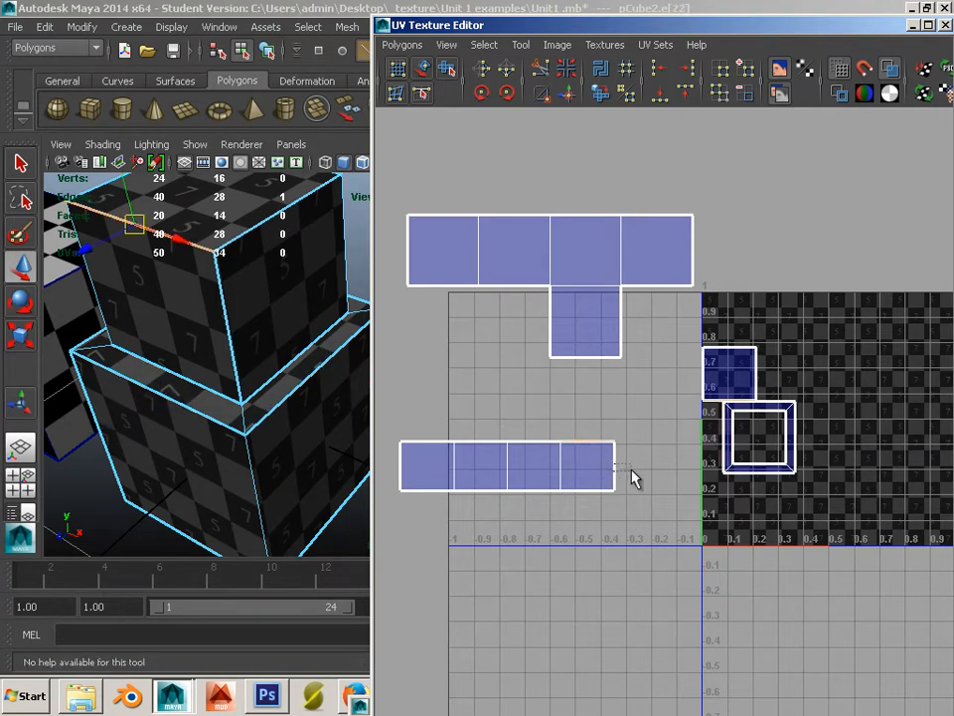
drag(614, 464, 632, 470)
alt+right_drag(677, 472, 732, 481)
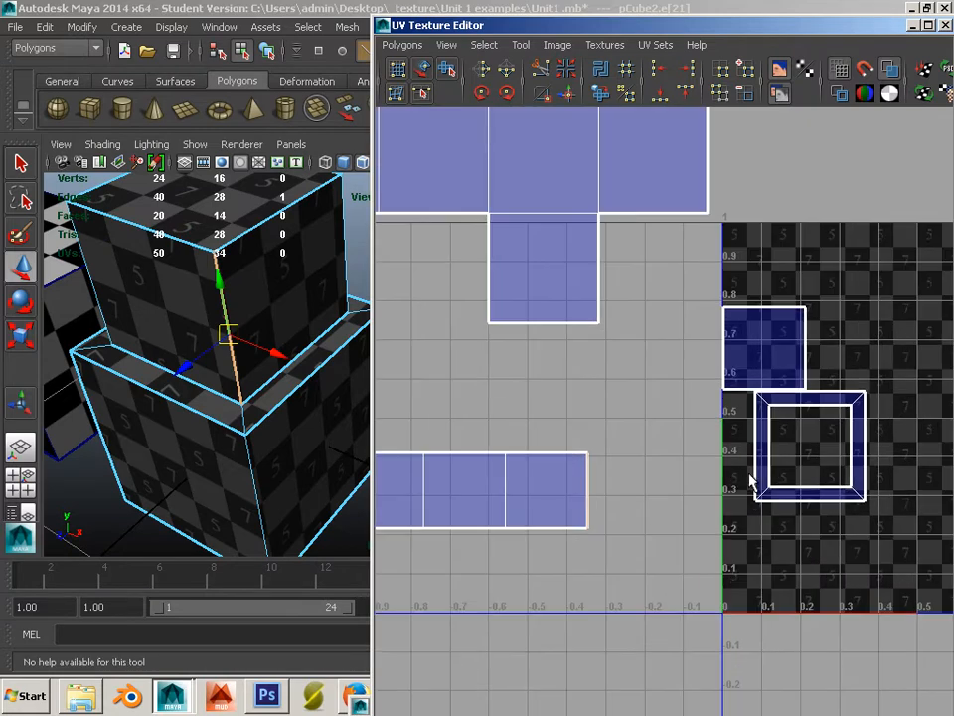
scroll(750, 481, down, 2)
click(801, 448)
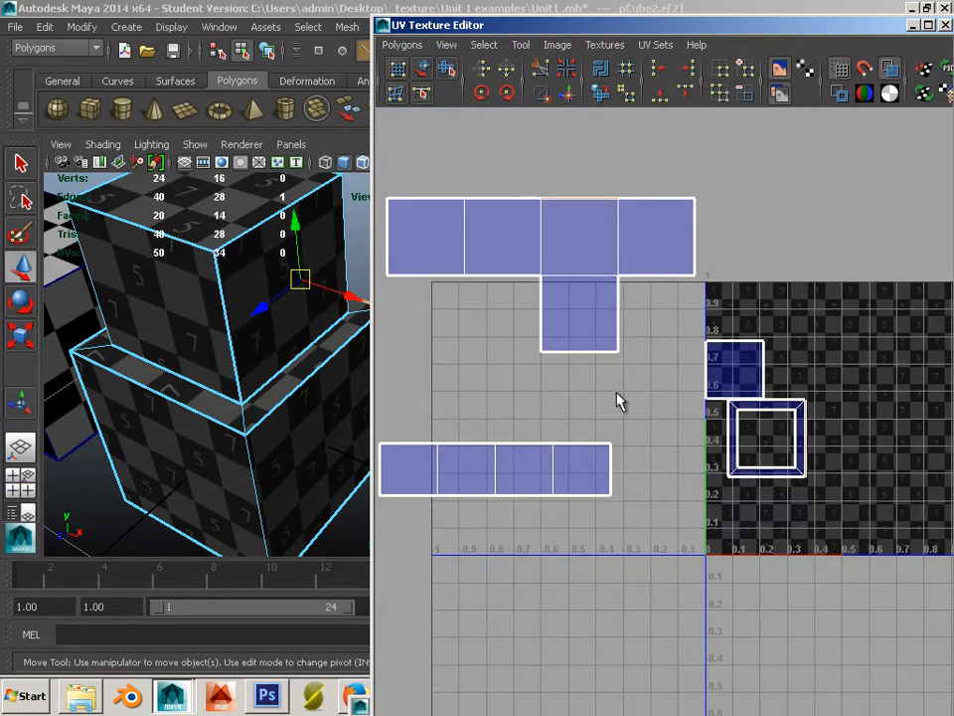
click(569, 92)
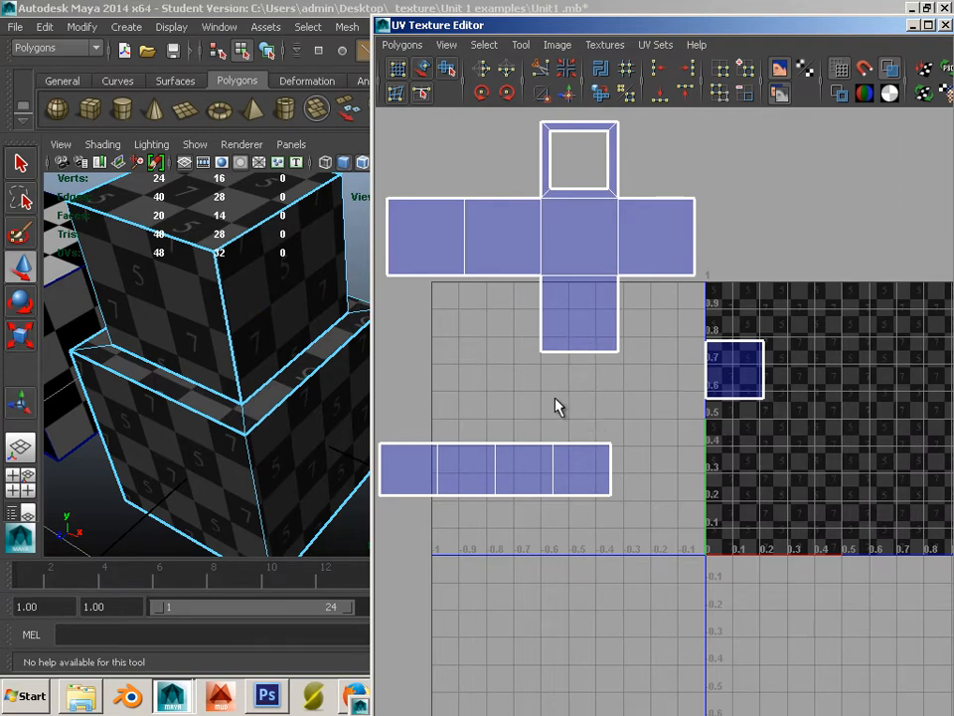
- Select edges of the upper cube's top face shell to examine which edges of its side strip they match
alt+middle_drag(647, 438, 718, 451)
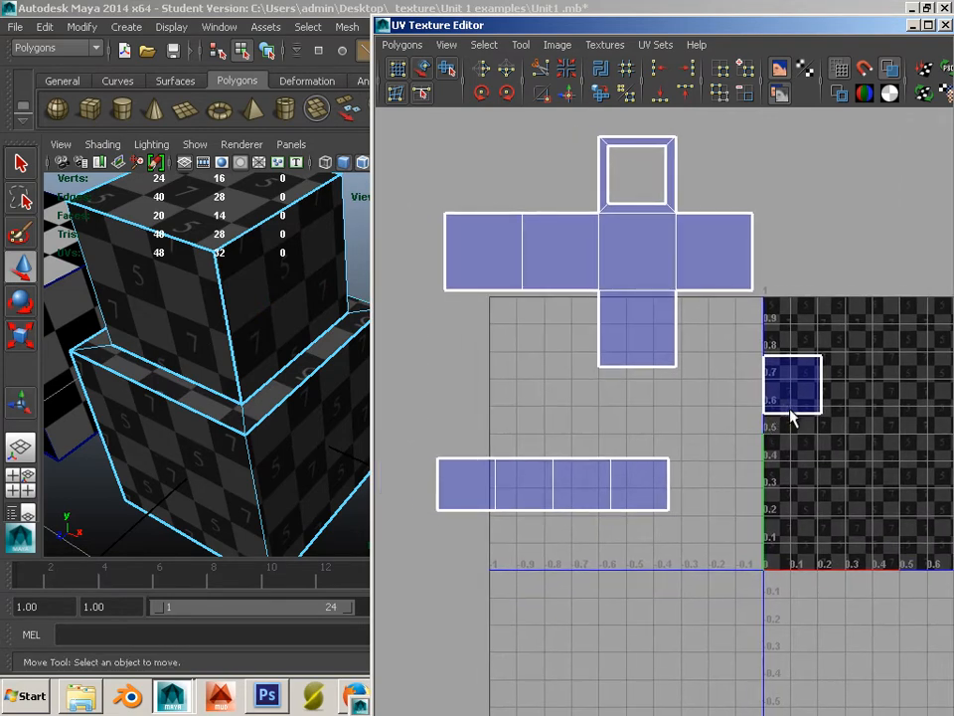
click(792, 414)
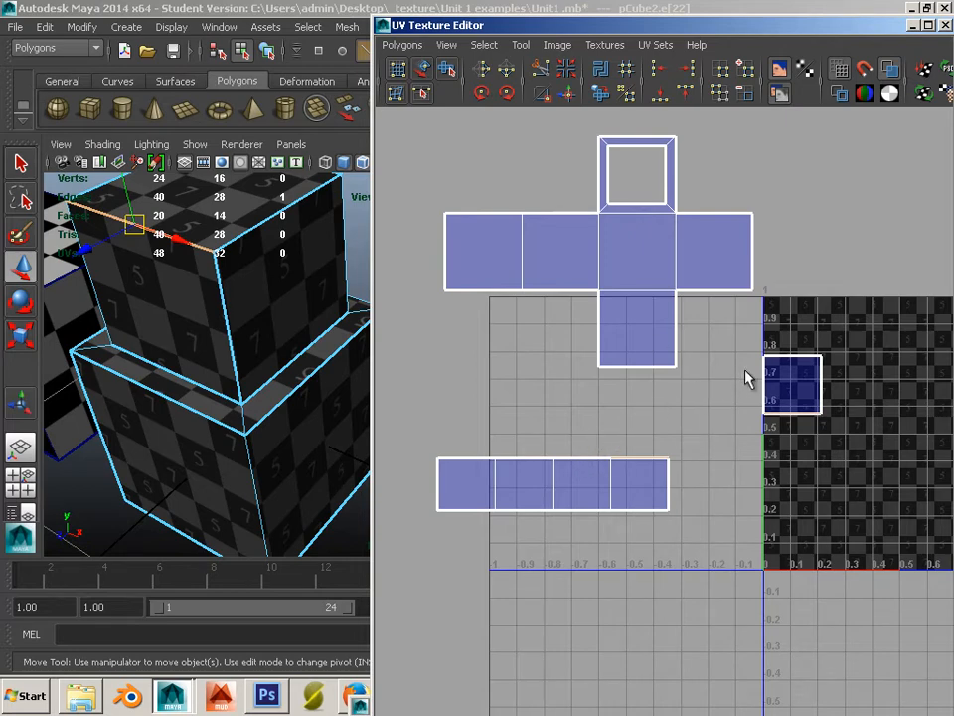
drag(790, 384, 727, 394)
alt+middle_drag(568, 391, 545, 494)
alt+right_drag(549, 494, 734, 499)
- Reposition and widen the UV Texture Editor window, and turn off the thick texture border display
drag(646, 25, 477, 37)
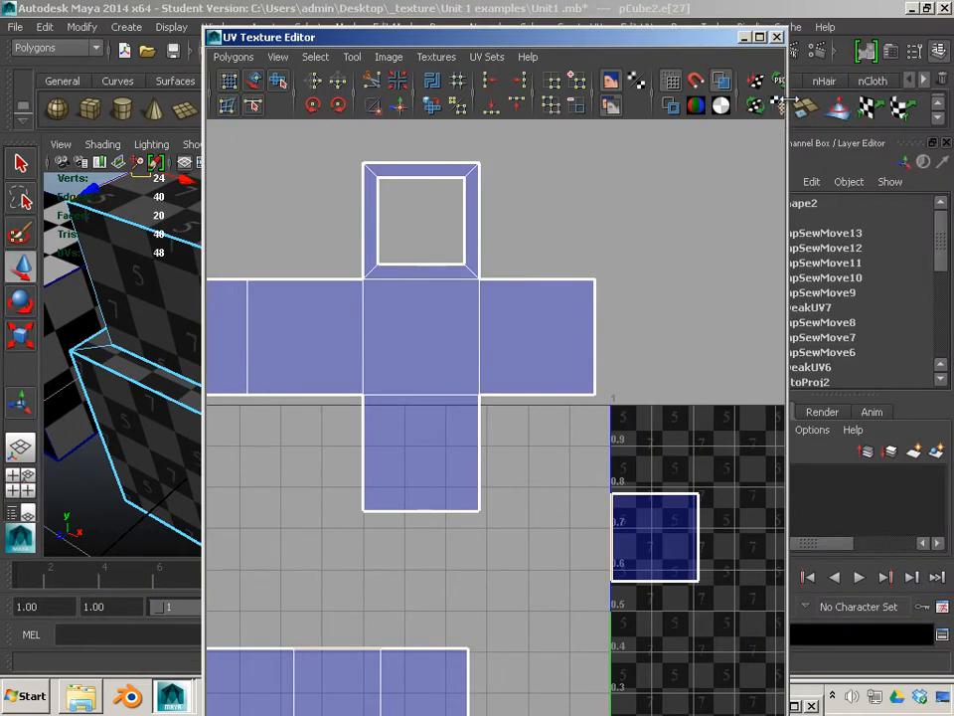
drag(787, 136, 931, 136)
scroll(821, 167, down, 3)
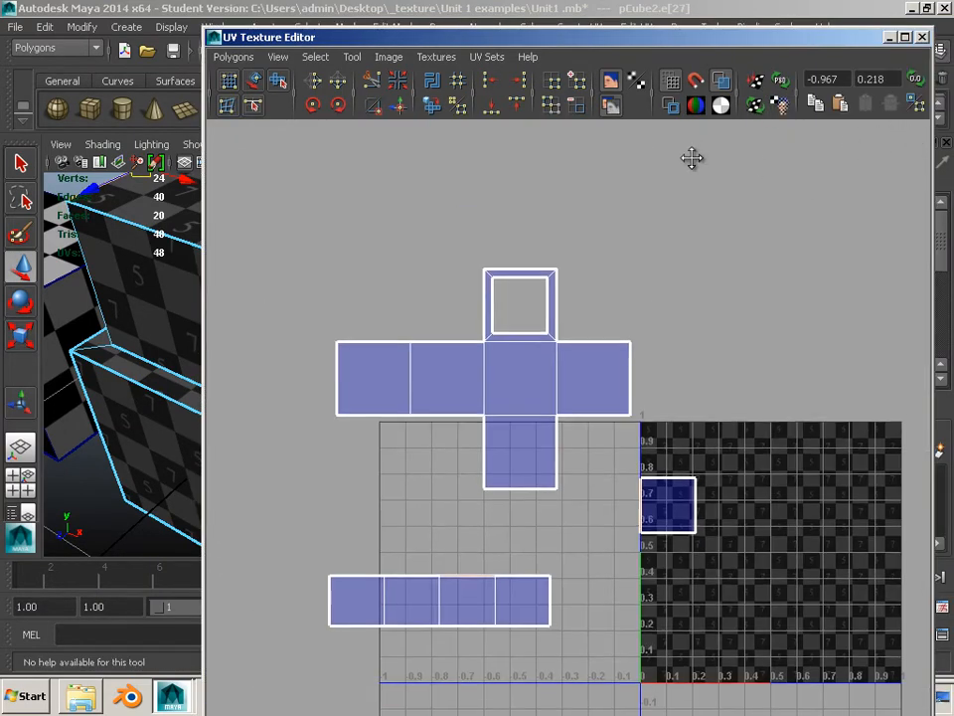
click(671, 105)
- Select the upper edge of the top face shell, then move and sew the face onto the second square of the upper cube's strip
right_drag(665, 474, 675, 443)
click(666, 487)
scroll(649, 480, up, 1)
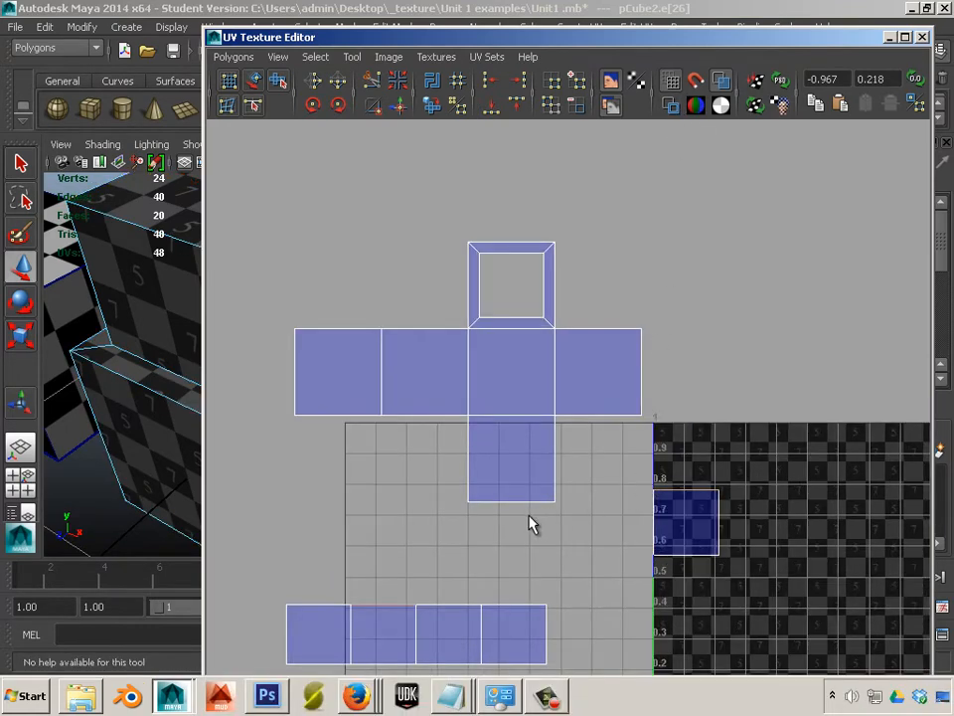
alt+middle_drag(530, 523, 574, 408)
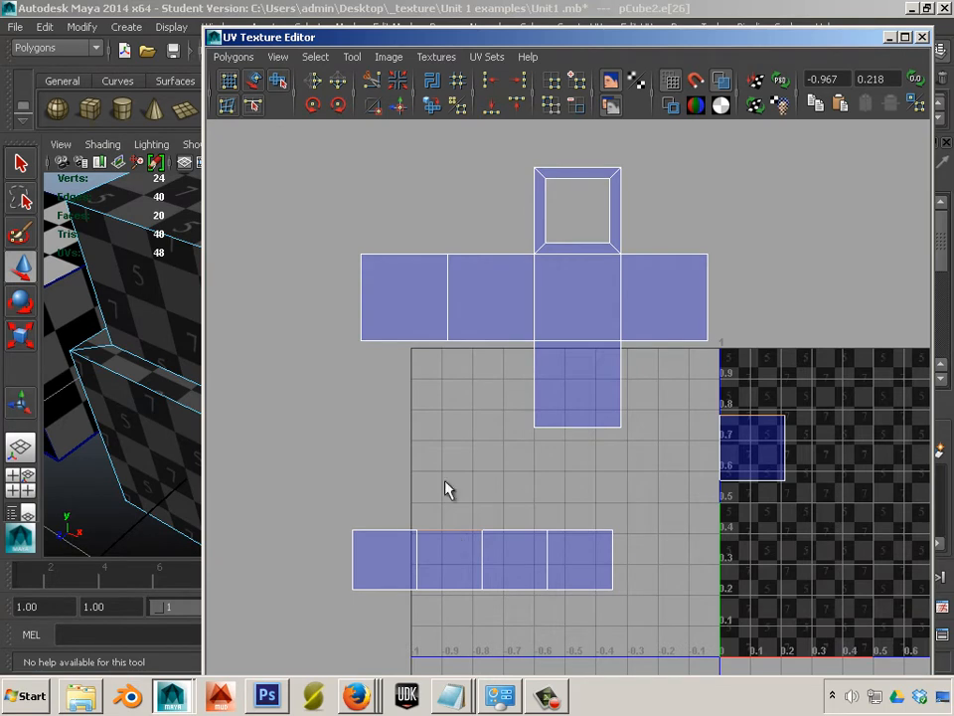
click(279, 81)
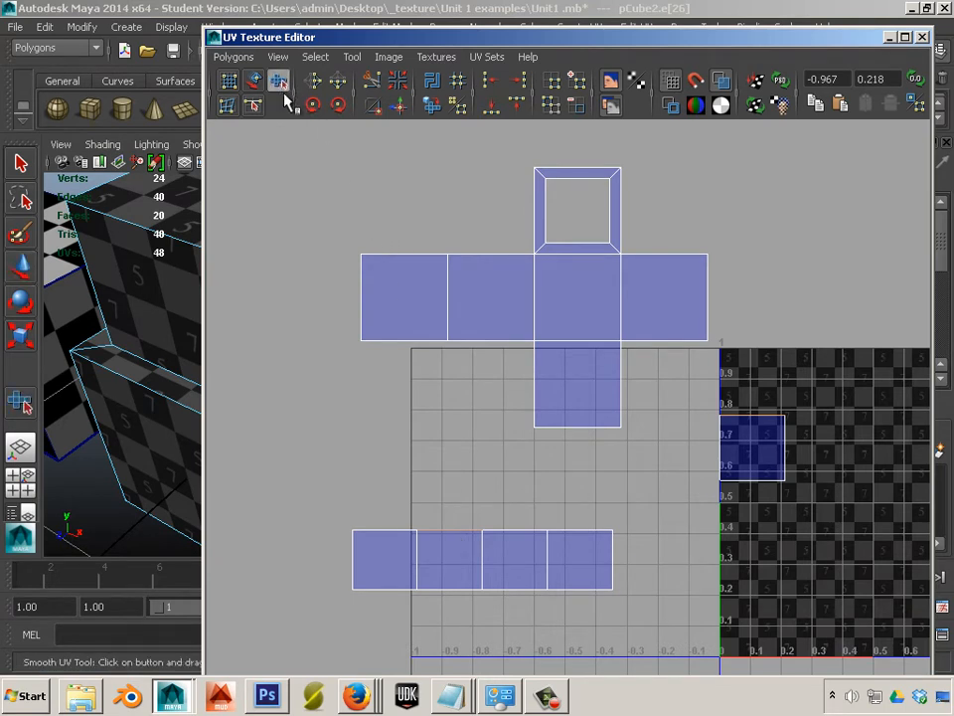
click(398, 106)
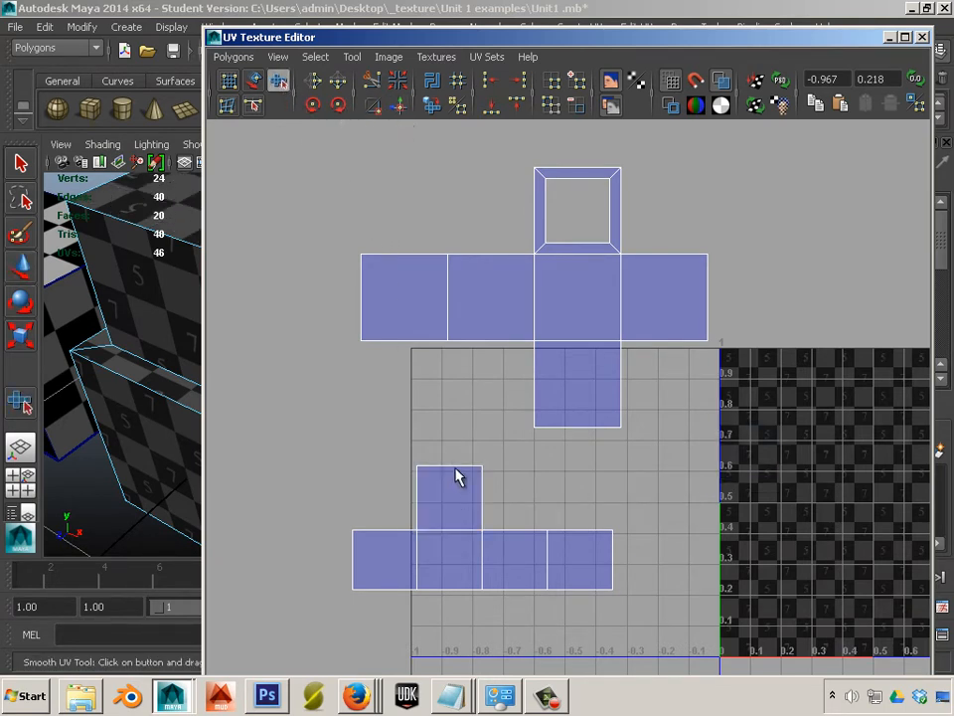
- Try to move and sew the upper cube's shell onto the ledge ring's inner edge, using the lower edge of the strip's second square
right_drag(455, 480, 505, 487)
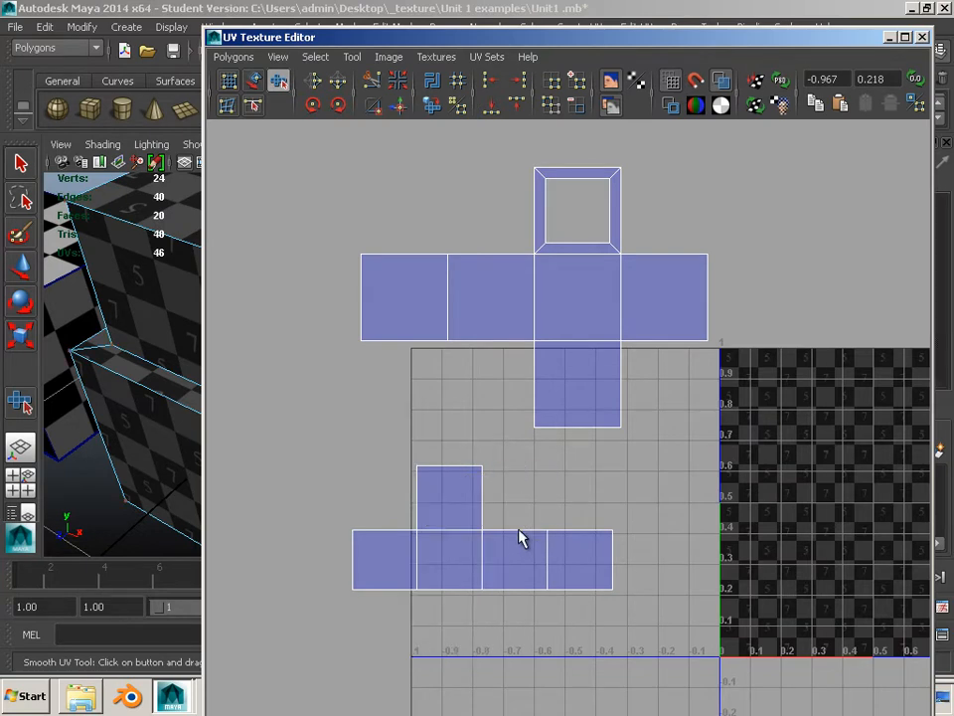
right_drag(534, 533, 534, 485)
right_drag(462, 525, 477, 557)
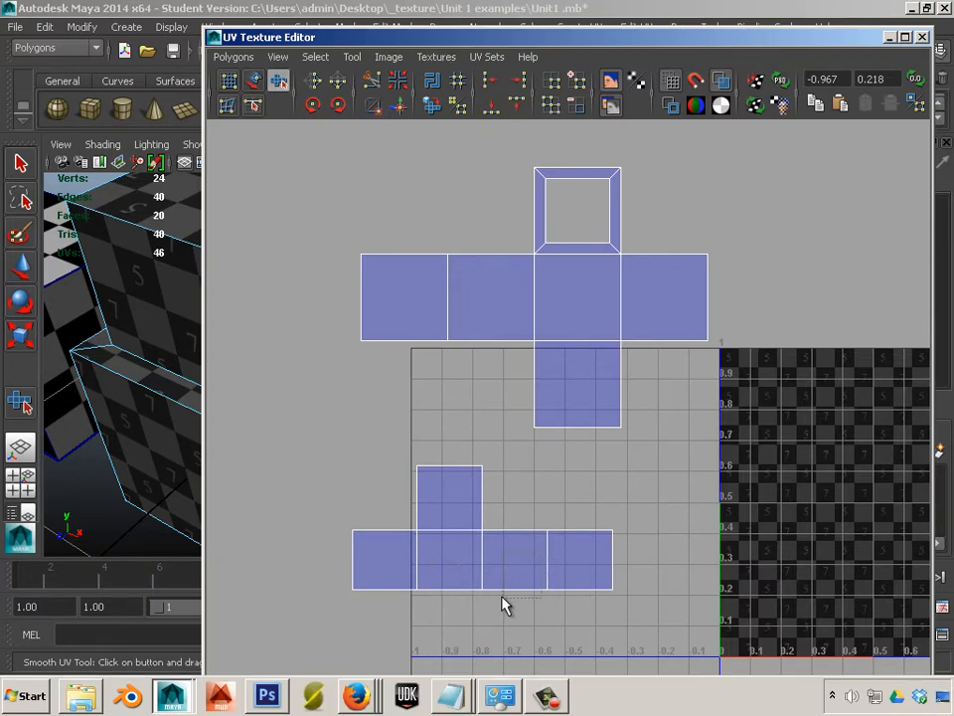
click(20, 264)
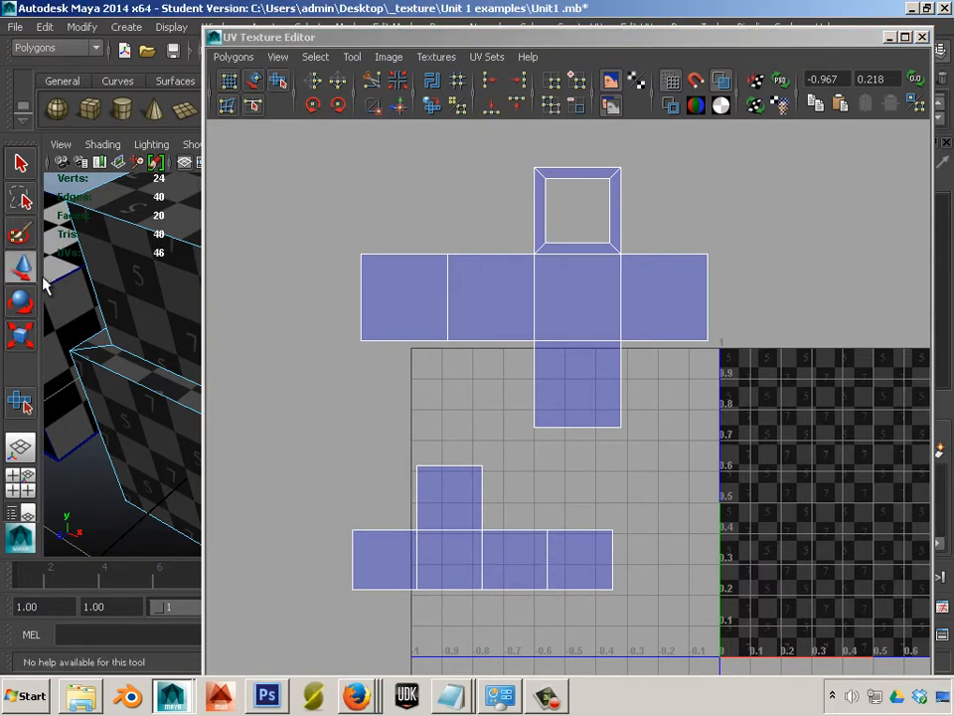
right_drag(423, 525, 426, 484)
drag(453, 566, 427, 606)
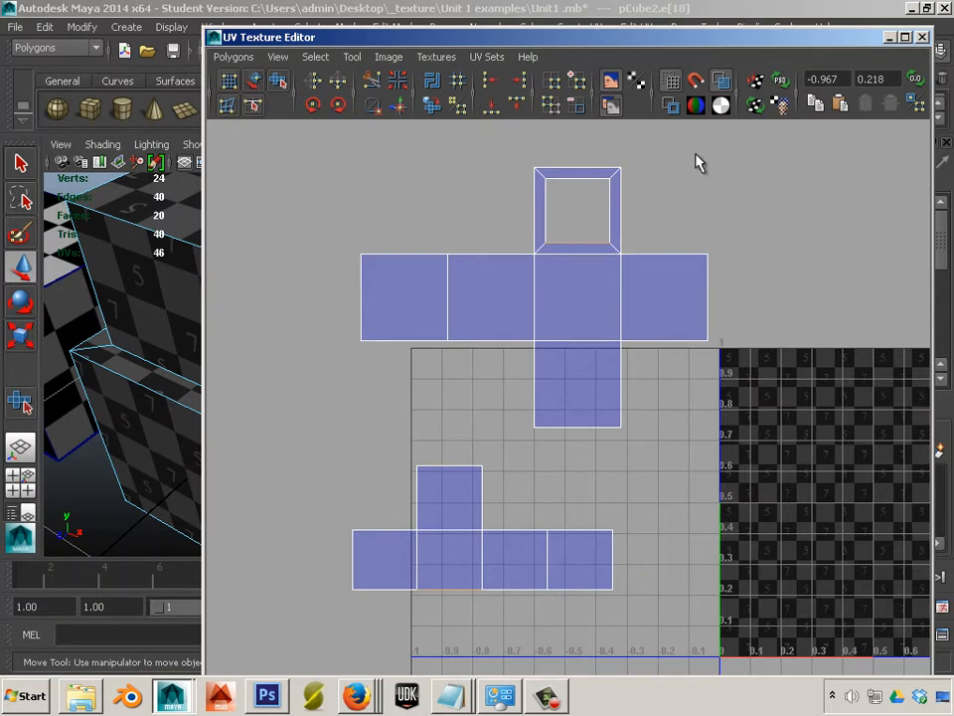
click(397, 107)
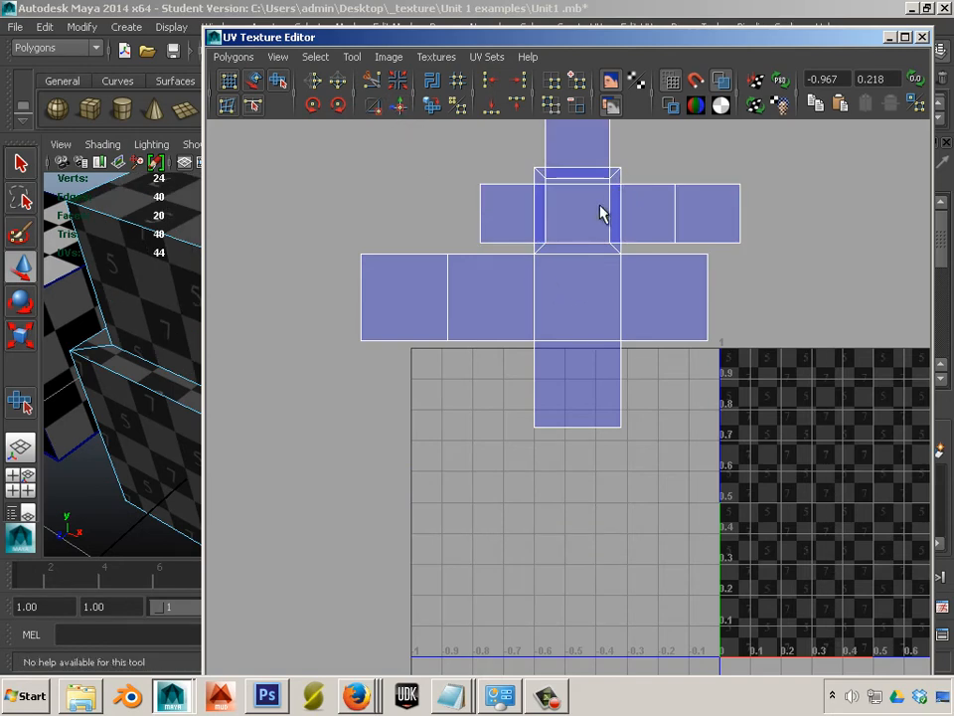
alt+middle_drag(600, 211, 550, 369)
alt+right_drag(514, 333, 684, 358)
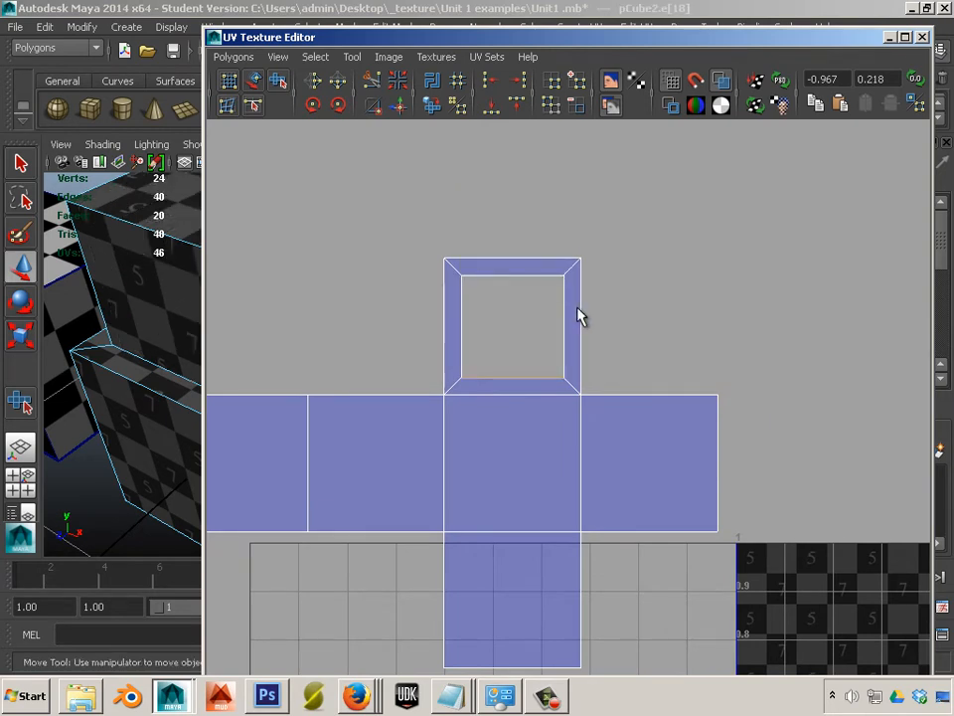
alt+right_drag(591, 366, 326, 302)
alt+middle_drag(326, 302, 259, 260)
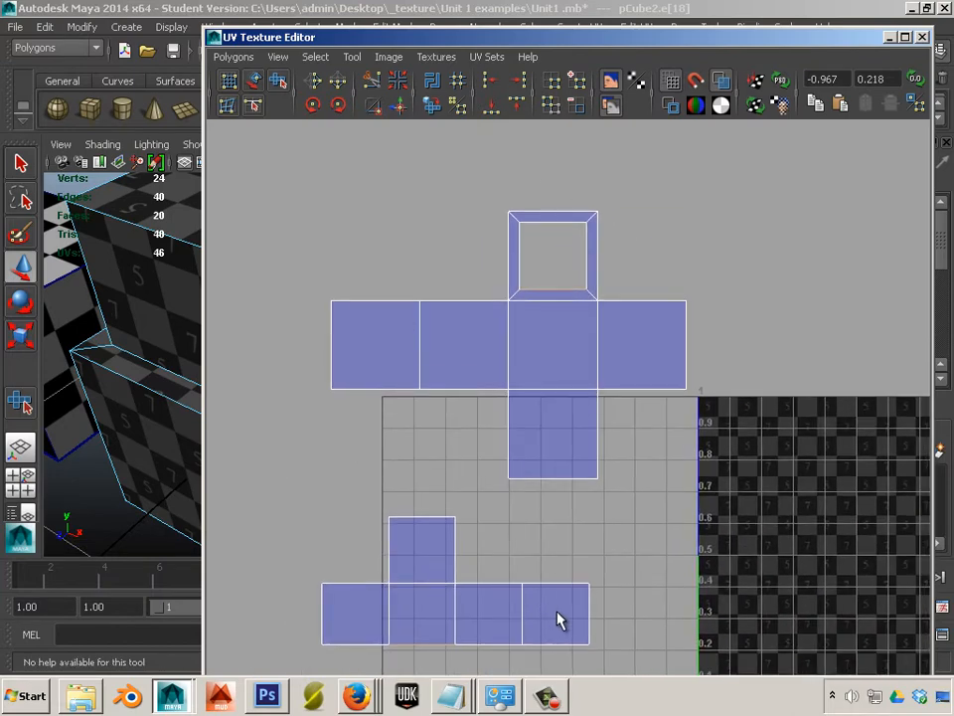
- Select the upper cube strip's end edge and the third square's upper edge to examine where their matching edges lie
click(599, 478)
key(w)
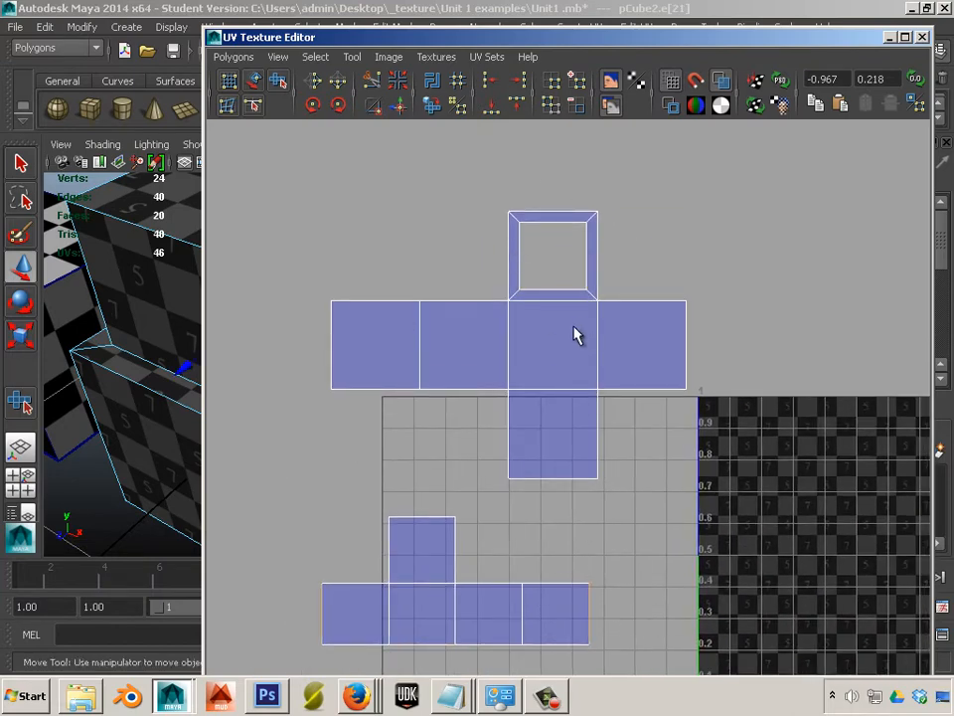
click(487, 585)
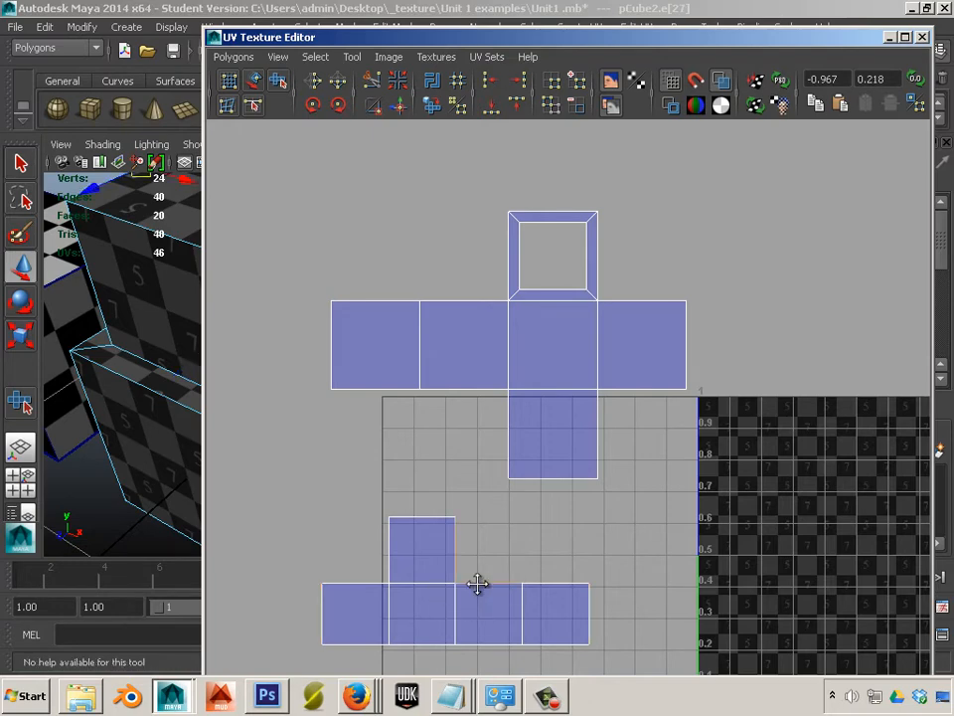
alt+middle_drag(479, 584, 484, 566)
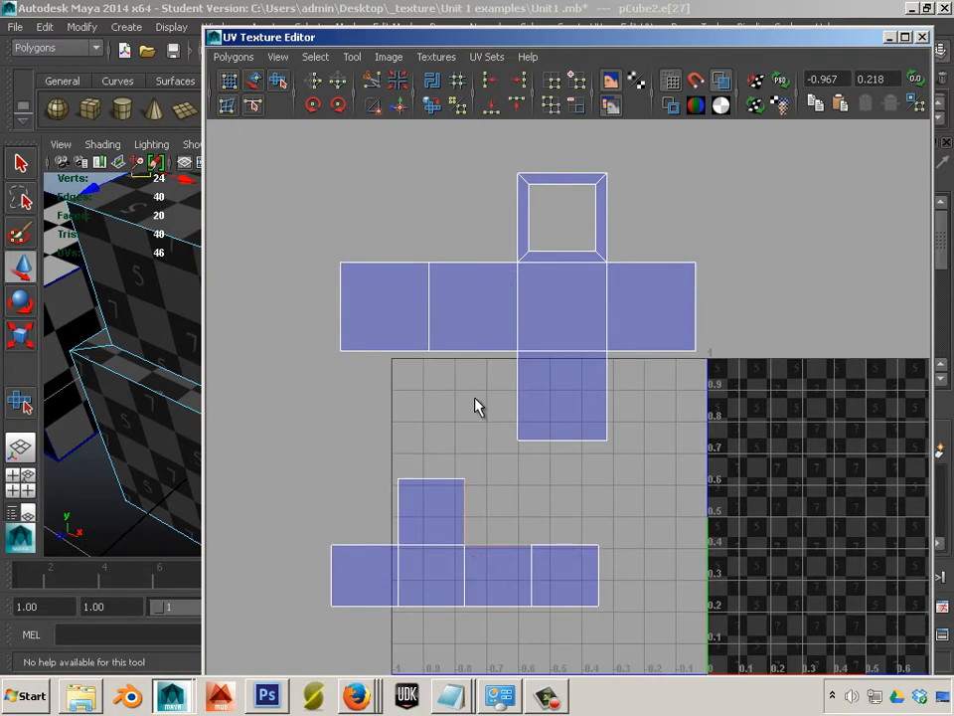
- Select all UVs of the upper cube's shell and move the shell up, closer to the lower cube's cross-shaped shell
alt+right_drag(475, 407, 545, 495)
drag(370, 442, 582, 642)
drag(594, 629, 593, 627)
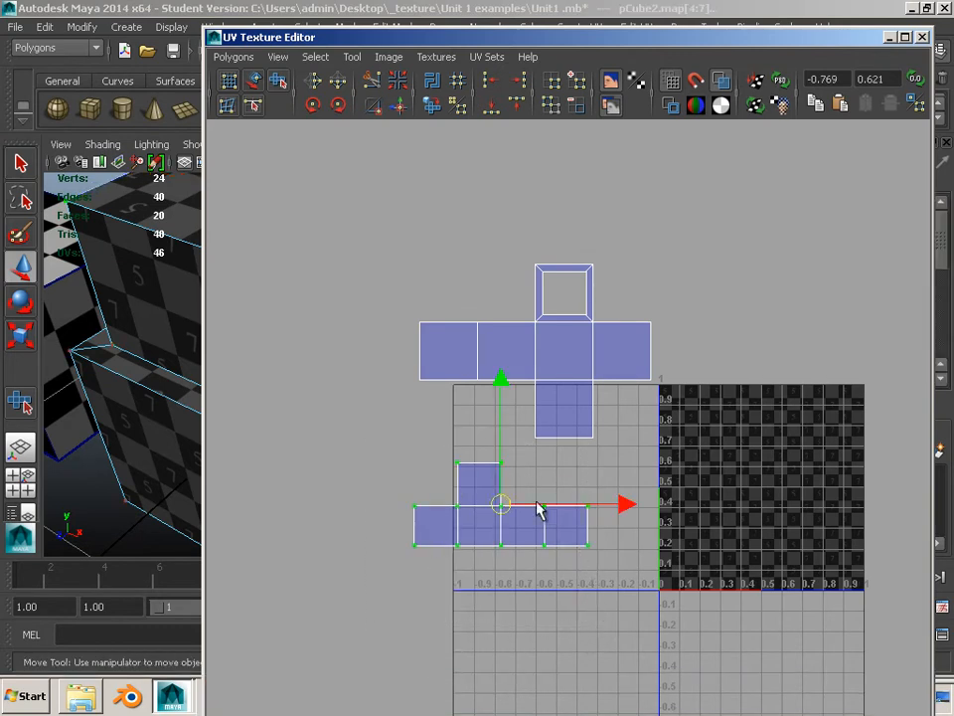
drag(496, 378, 503, 309)
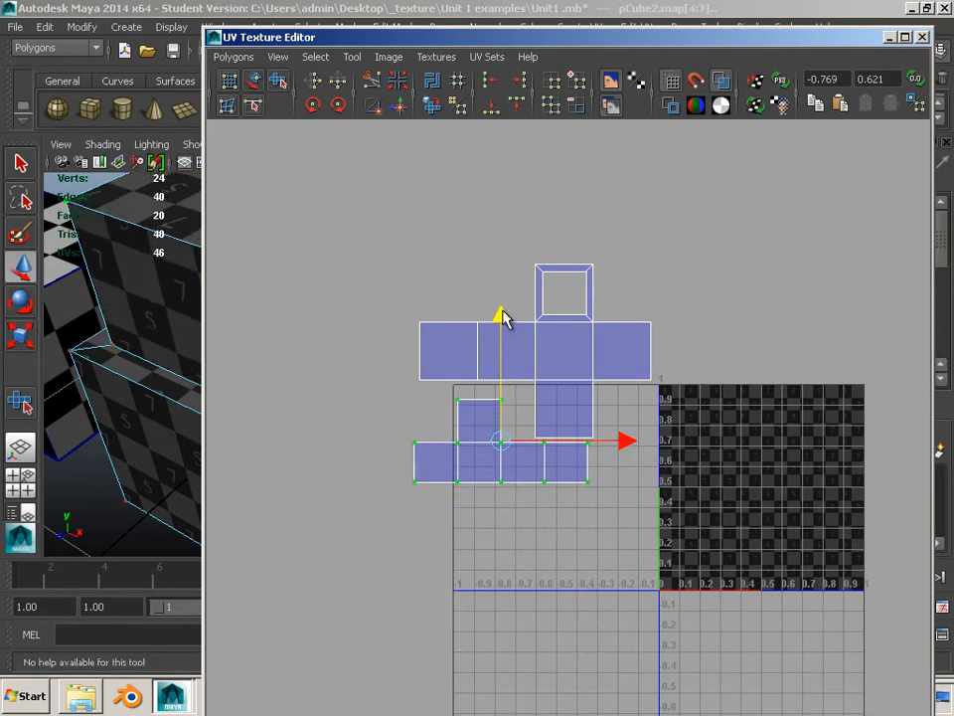
- Select the UVs of both shells and request the Layout options
click(314, 220)
drag(314, 219, 699, 552)
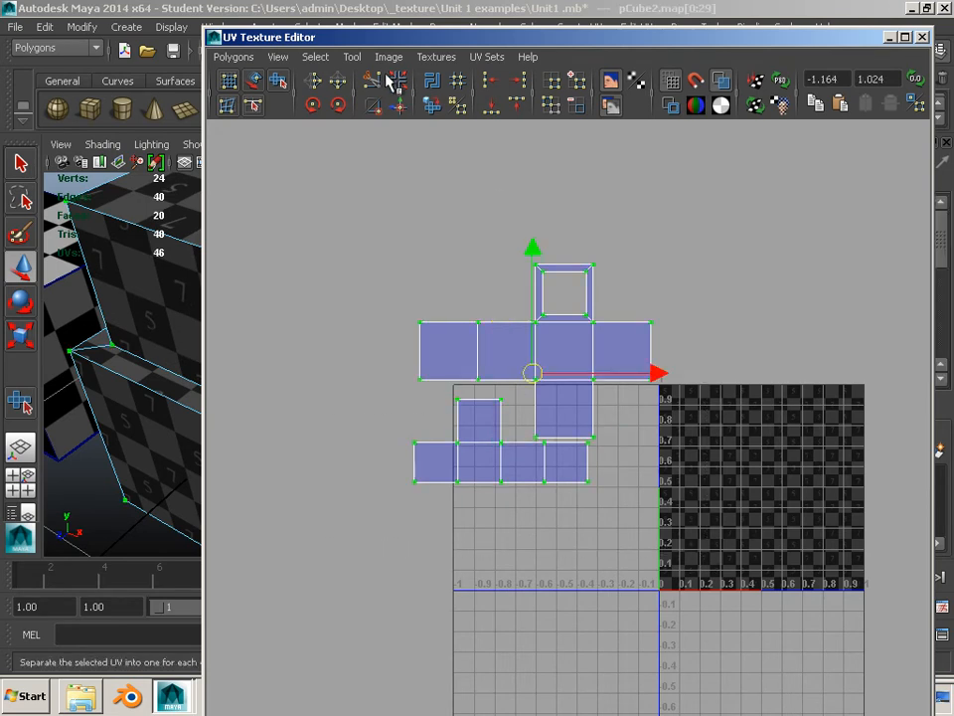
click(239, 57)
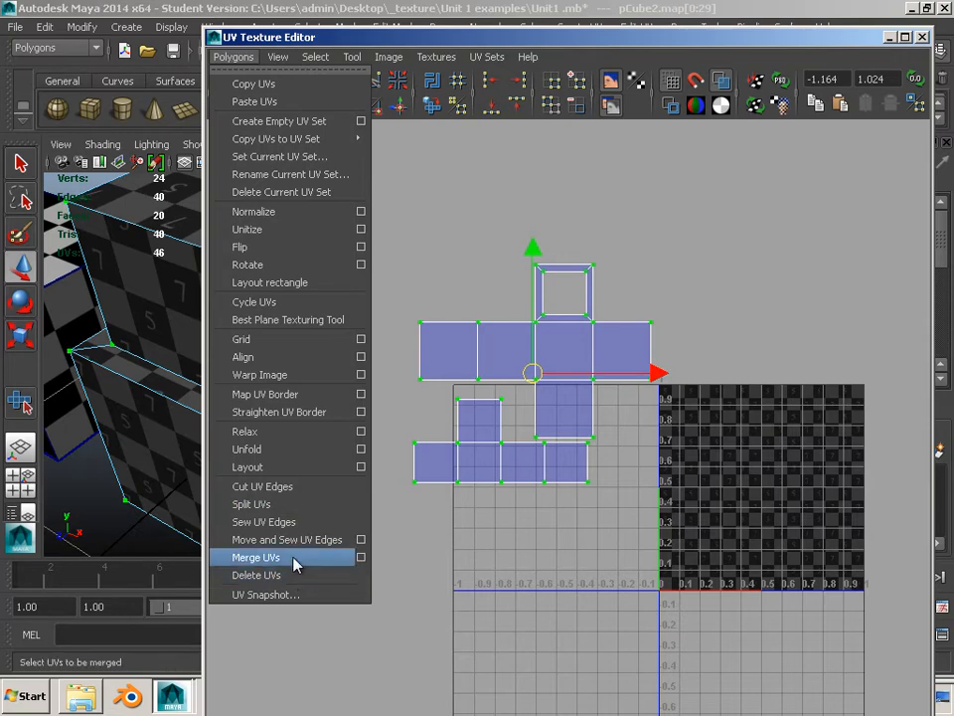
click(359, 466)
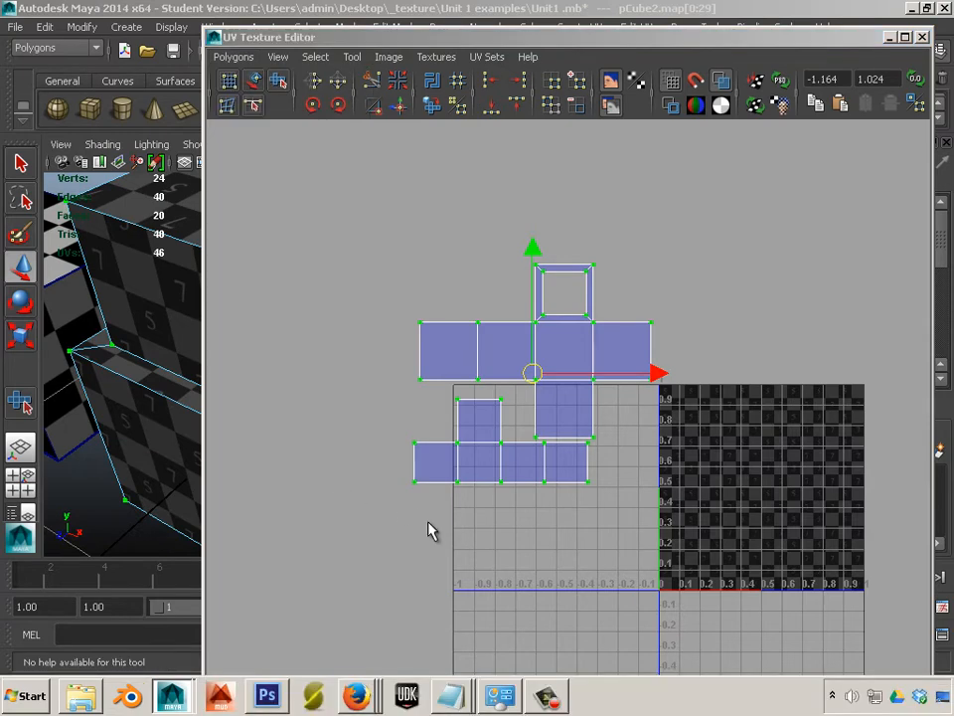
- Move the UV Texture Editor aside to look for the Layout options, request them again, and maximize the editor window
drag(684, 41, 953, 60)
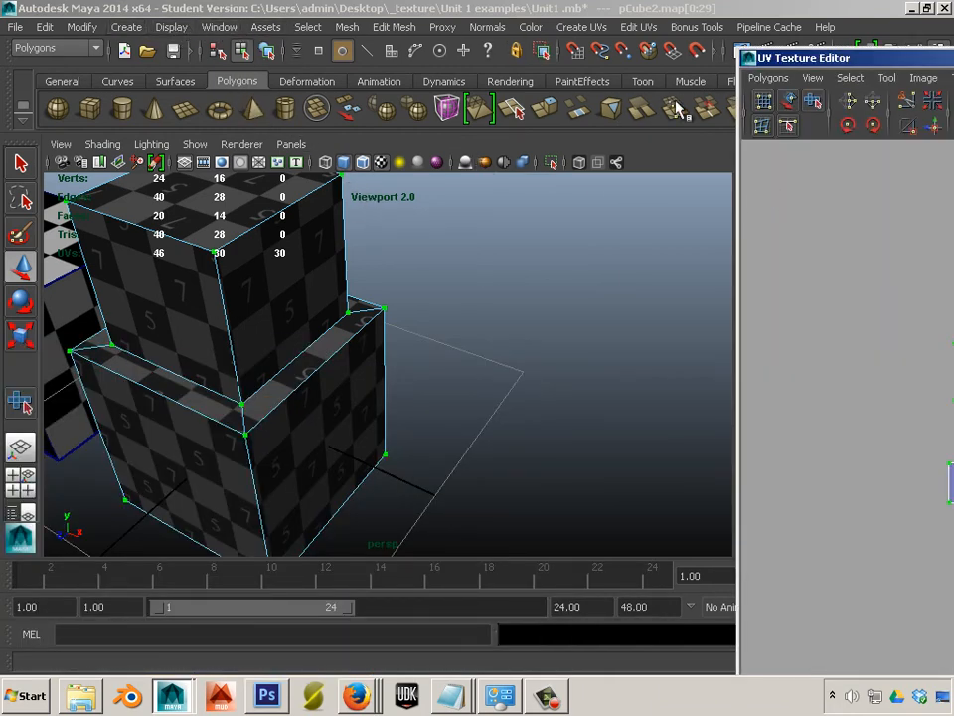
click(766, 77)
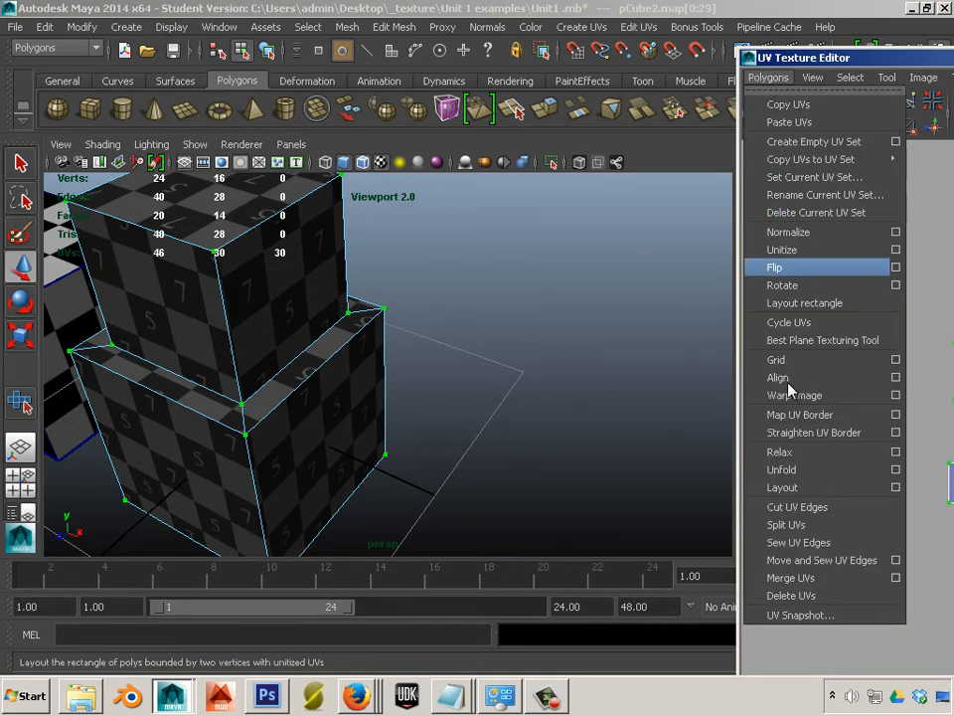
click(890, 489)
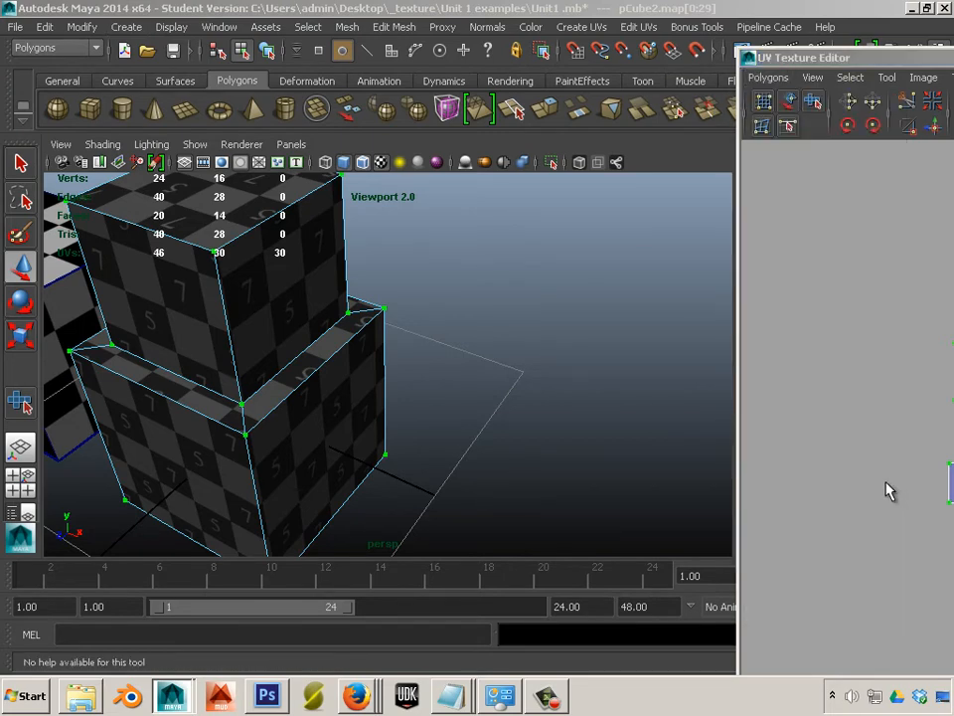
double_click(878, 62)
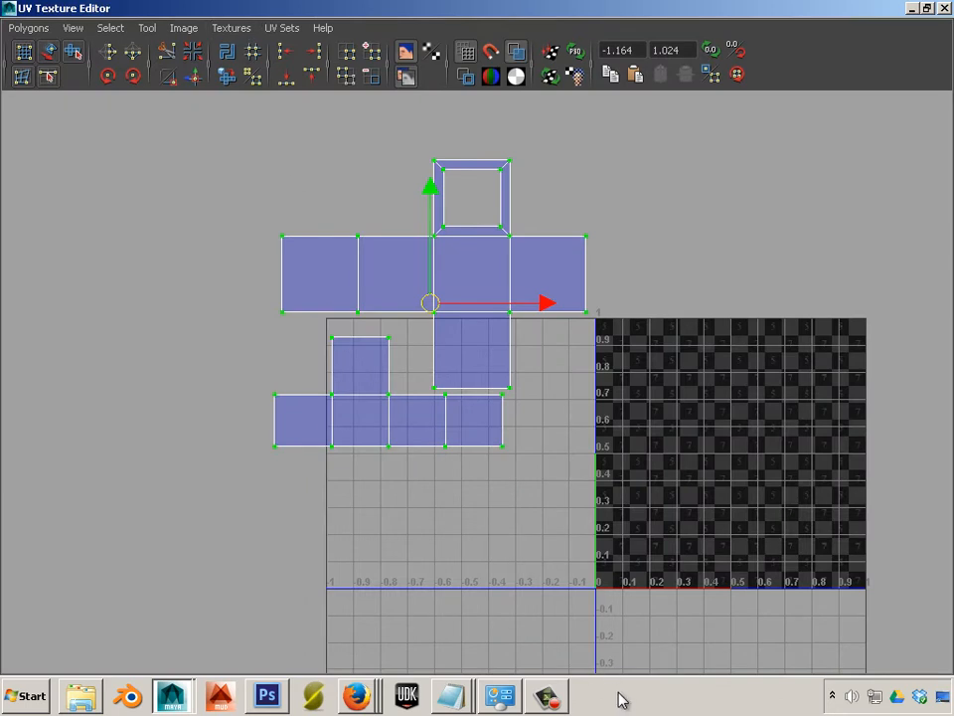
- Run Layout on the selected UVs to pack both shells into the 0 to 1 texture space, then clear the selection
click(35, 29)
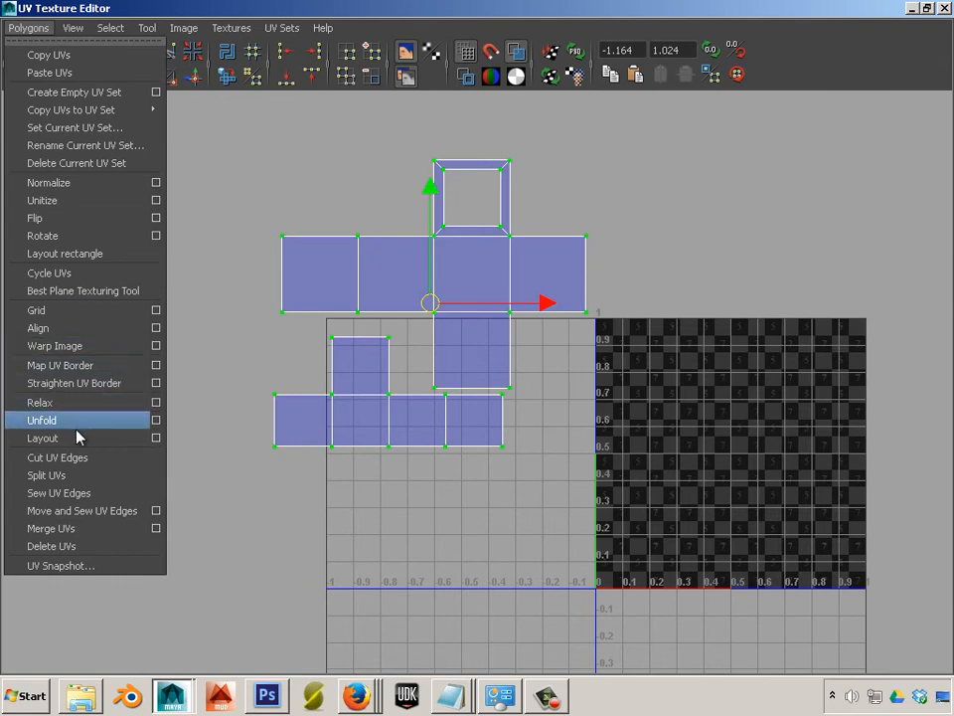
click(44, 438)
click(411, 435)
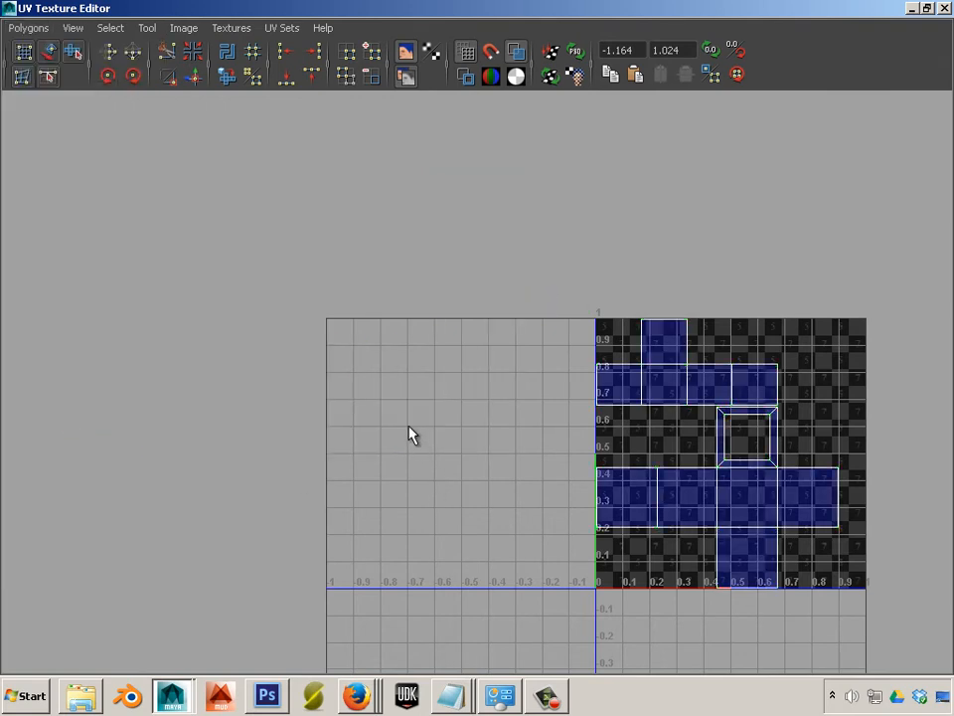
click(27, 27)
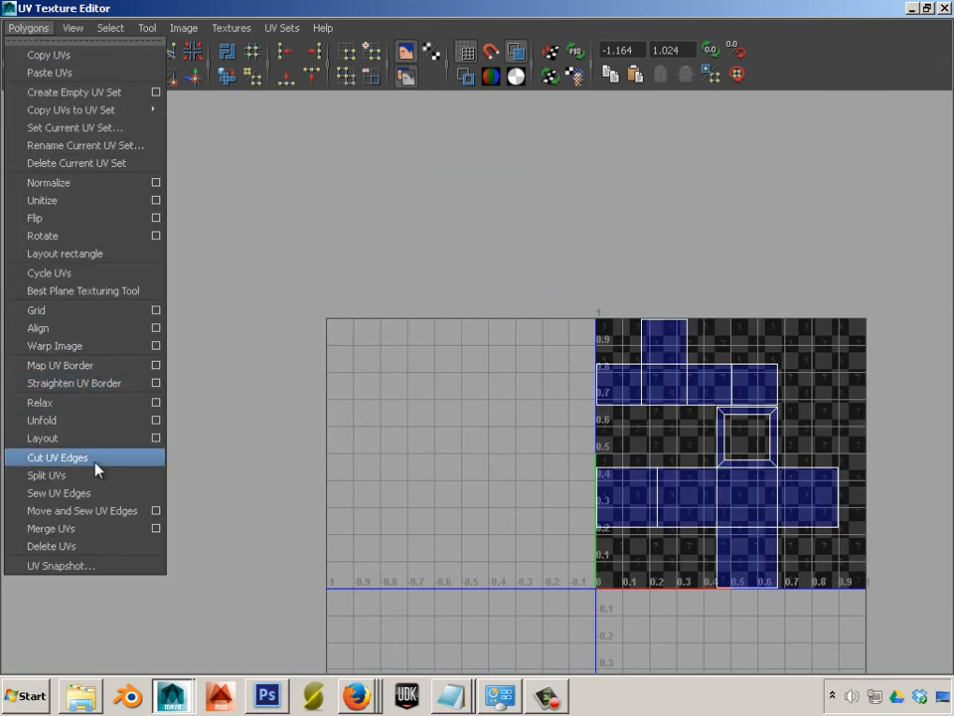
click(309, 487)
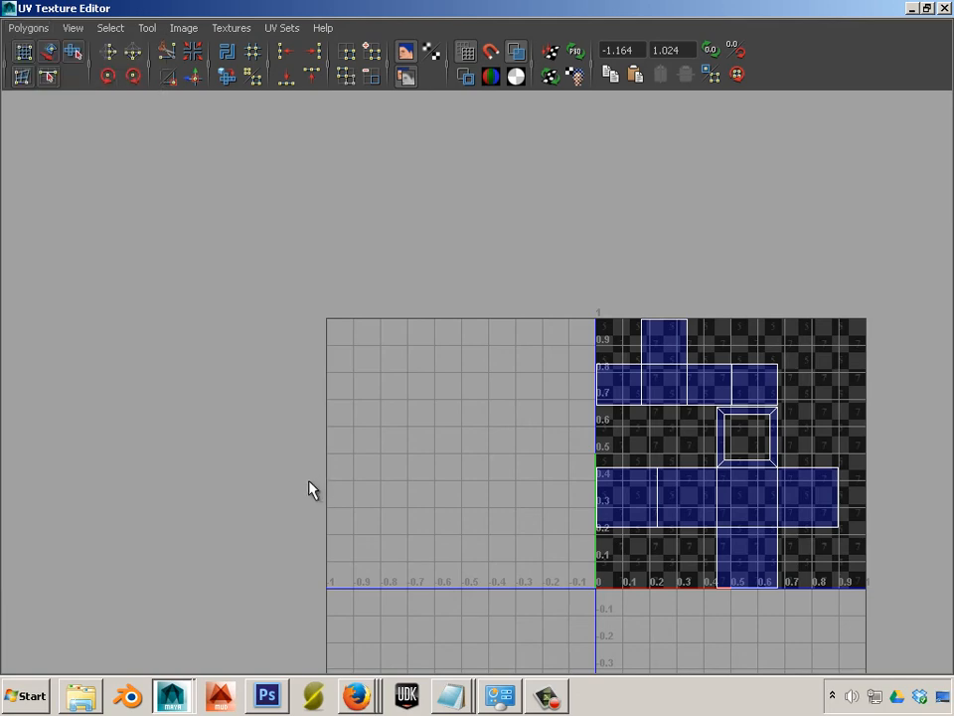
- Restore the UV Texture Editor from full screen and look closely at the checker texture on the stacked cubes
double_click(283, 9)
mouse_move(443, 407)
alt+mouse_down()
mouse_move(390, 418)
mouse_move(447, 411)
alt+mouse_up()
scroll(447, 409, up, 3)
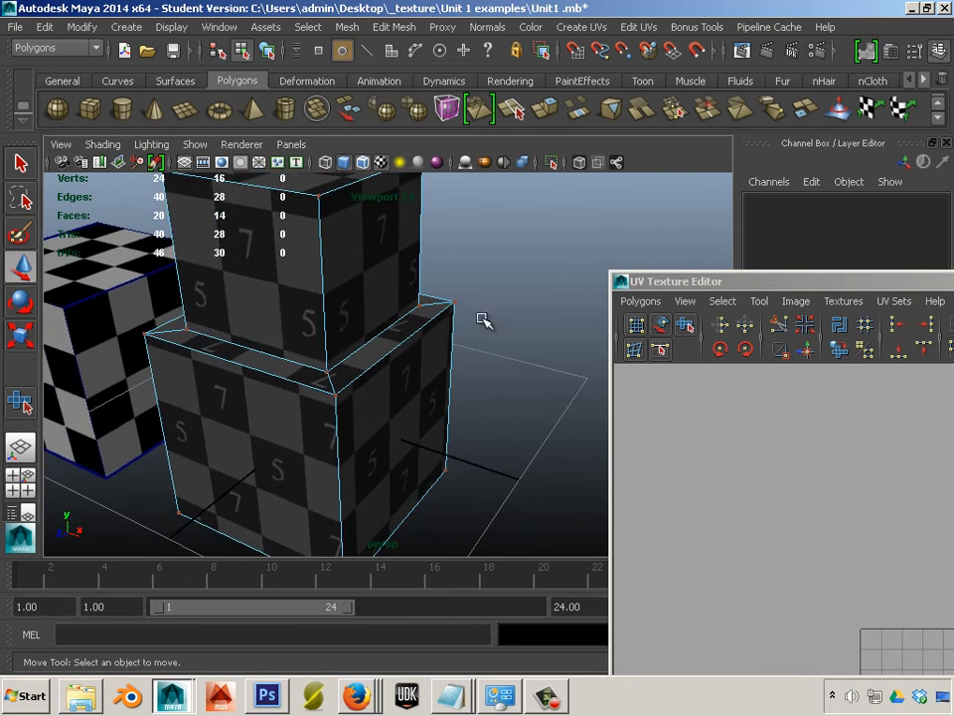
click(22, 694)
click(331, 326)
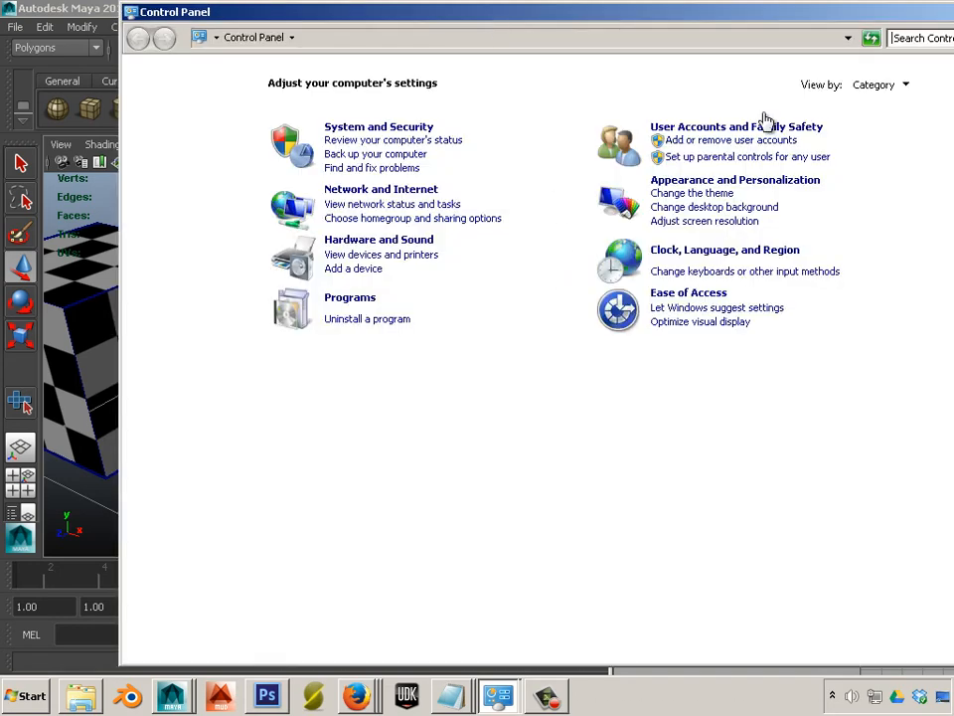
drag(901, 13, 758, 20)
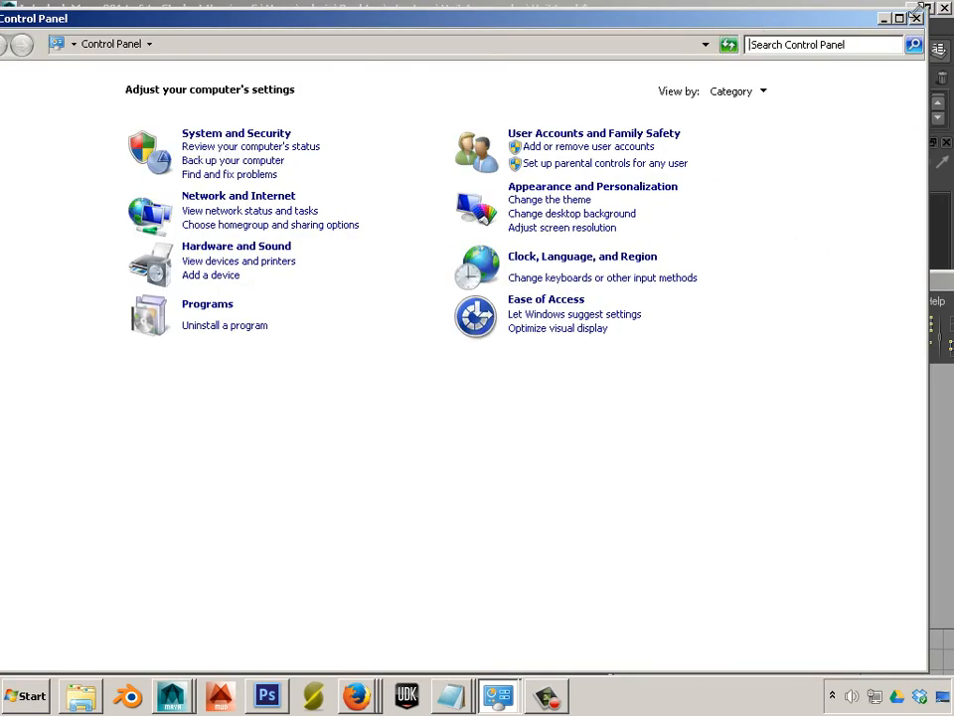
click(884, 18)
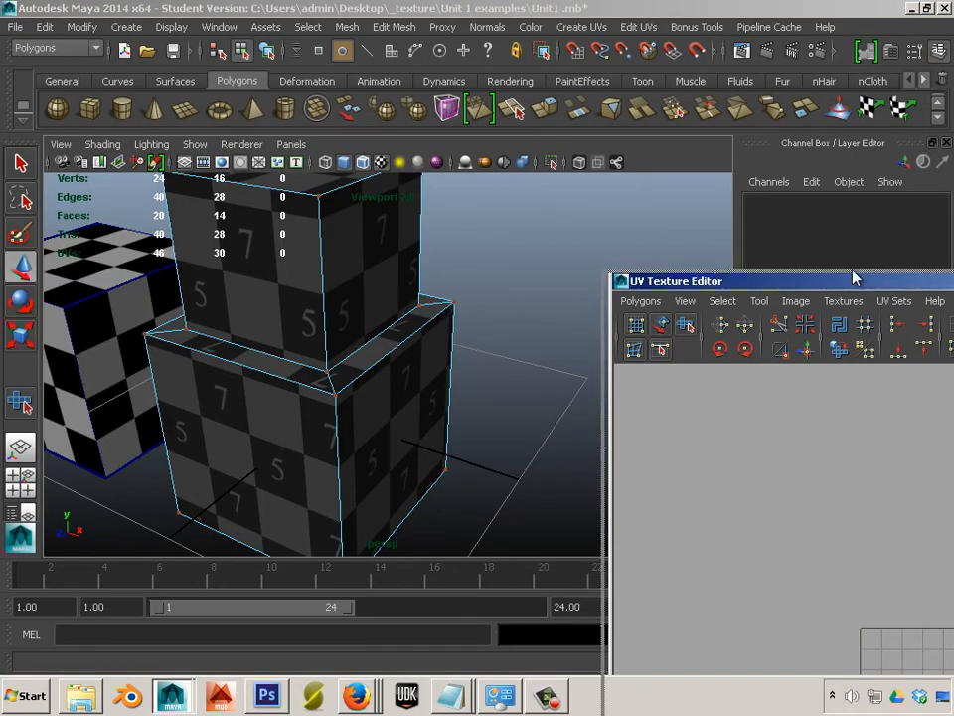
- Place the UV Texture Editor beside the model view, with the stacked cubes and the packed shells both in view
drag(854, 279, 533, 130)
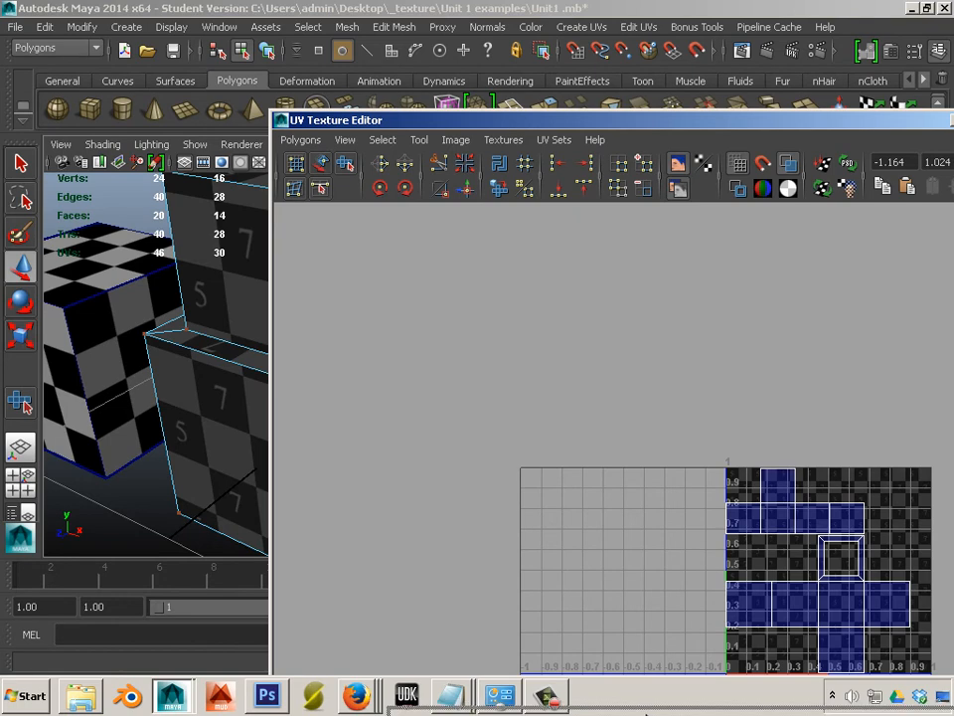
drag(646, 714, 953, 59)
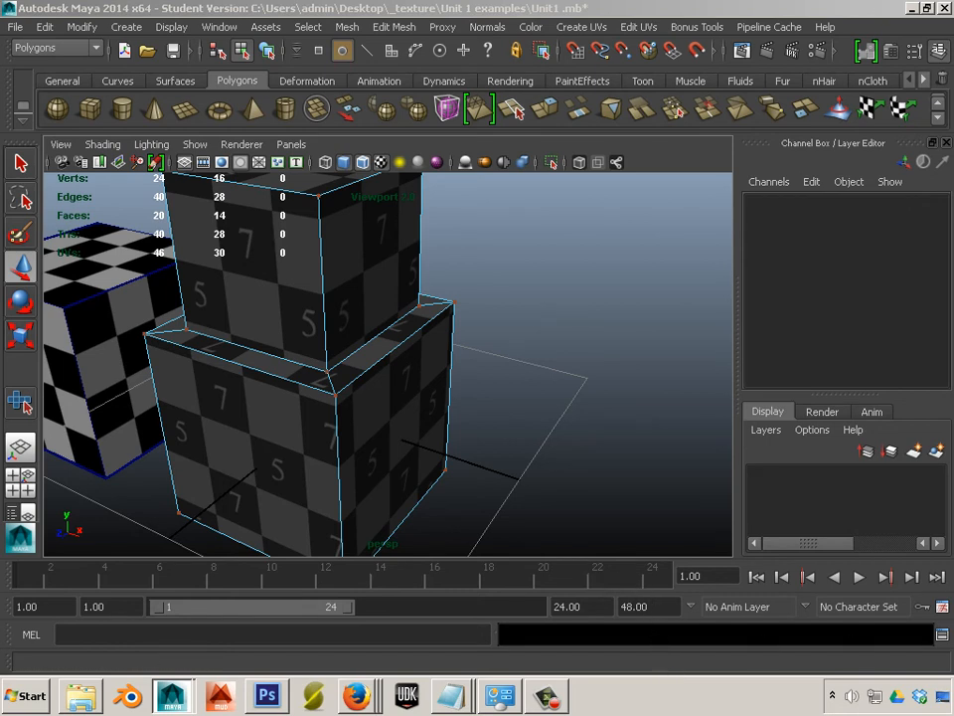
drag(952, 60, 823, 20)
alt+middle_drag(215, 413, 160, 429)
alt+drag(293, 403, 223, 398)
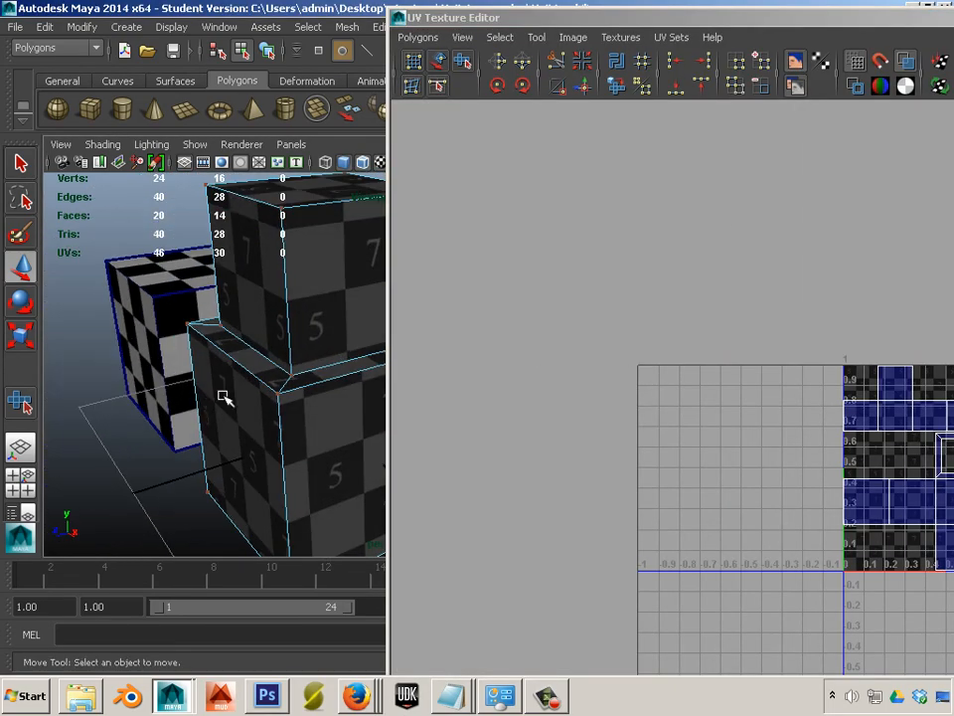
alt+right_drag(224, 398, 224, 314)
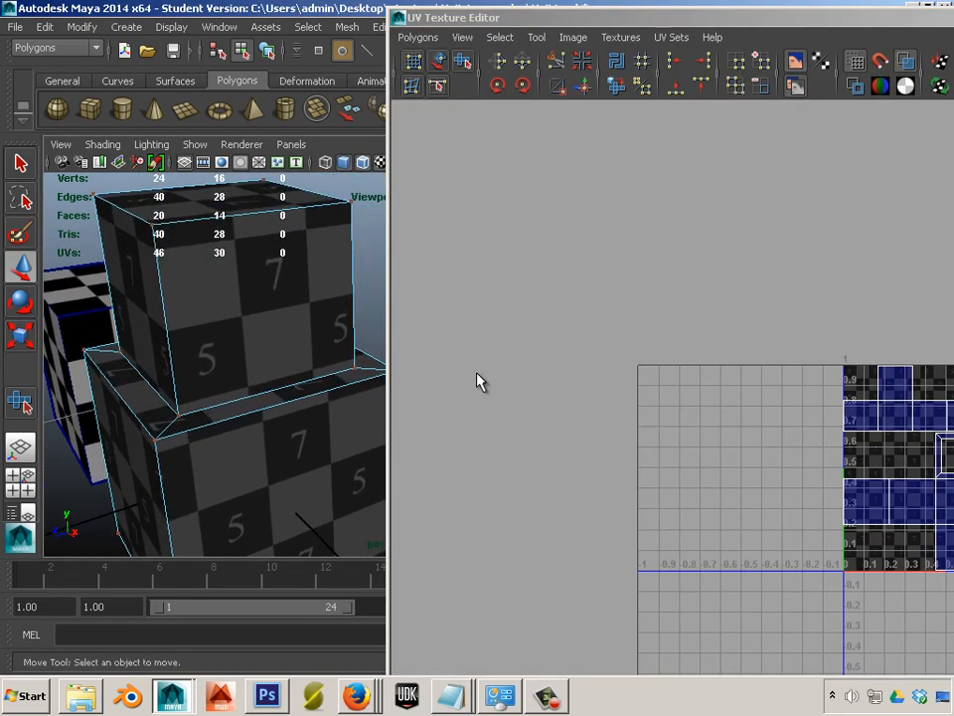
alt+middle_drag(736, 443, 502, 413)
alt+right_drag(656, 494, 663, 374)
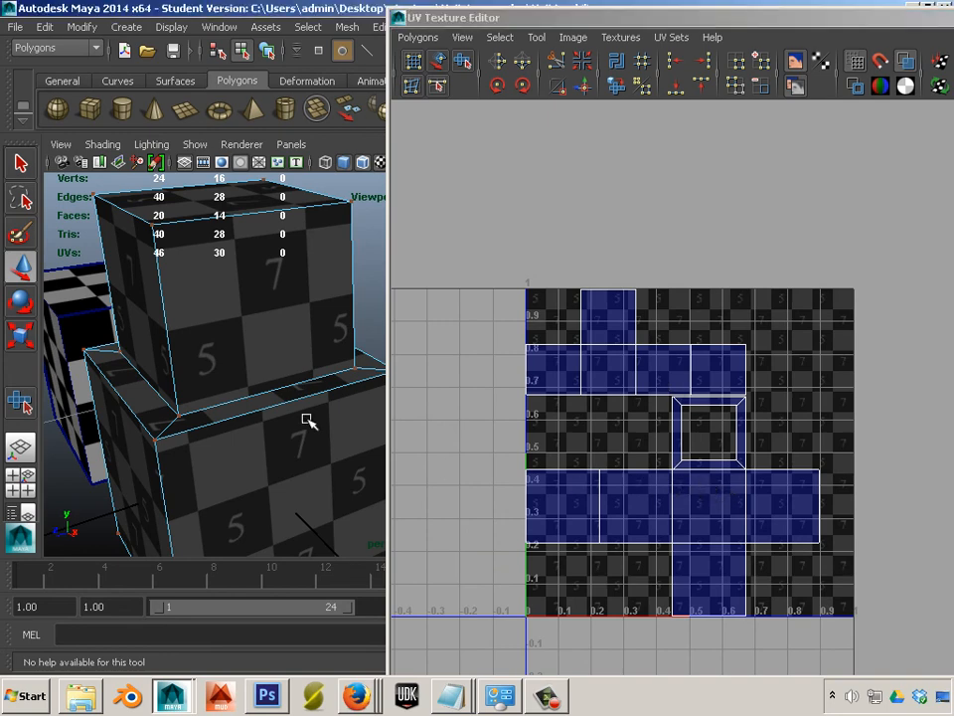
- Examine the checker squares and numbers on all sides of the stacked cubes, including the top face and the ledge
alt+drag(307, 422, 234, 411)
alt+middle_drag(317, 407, 257, 407)
alt+drag(257, 407, 149, 410)
alt+middle_drag(149, 410, 91, 400)
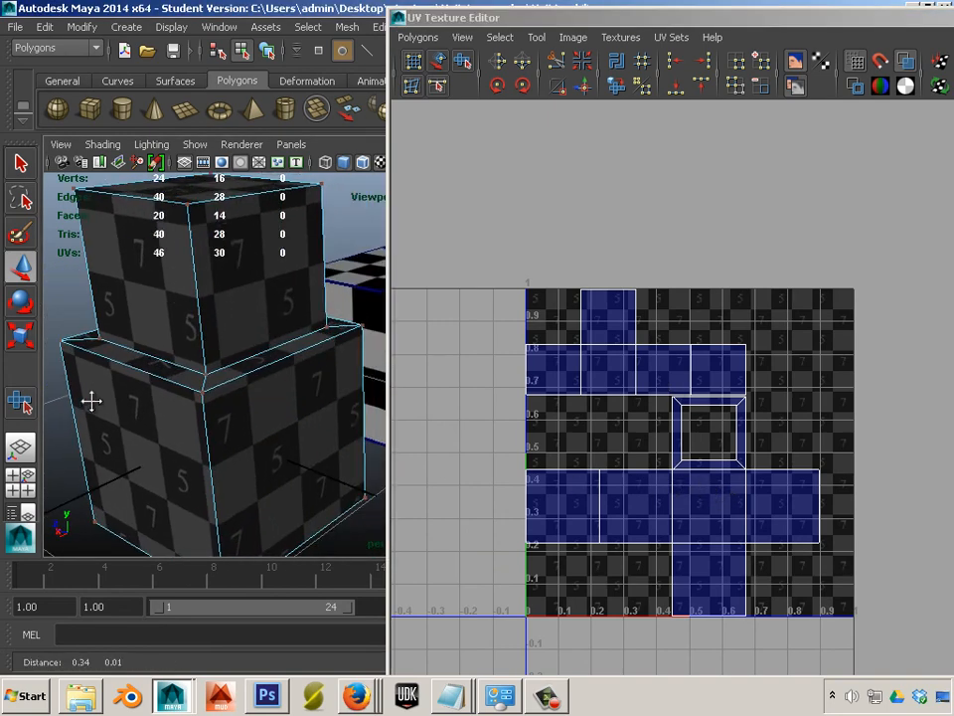
alt+drag(91, 401, 146, 320)
alt+middle_drag(145, 319, 273, 481)
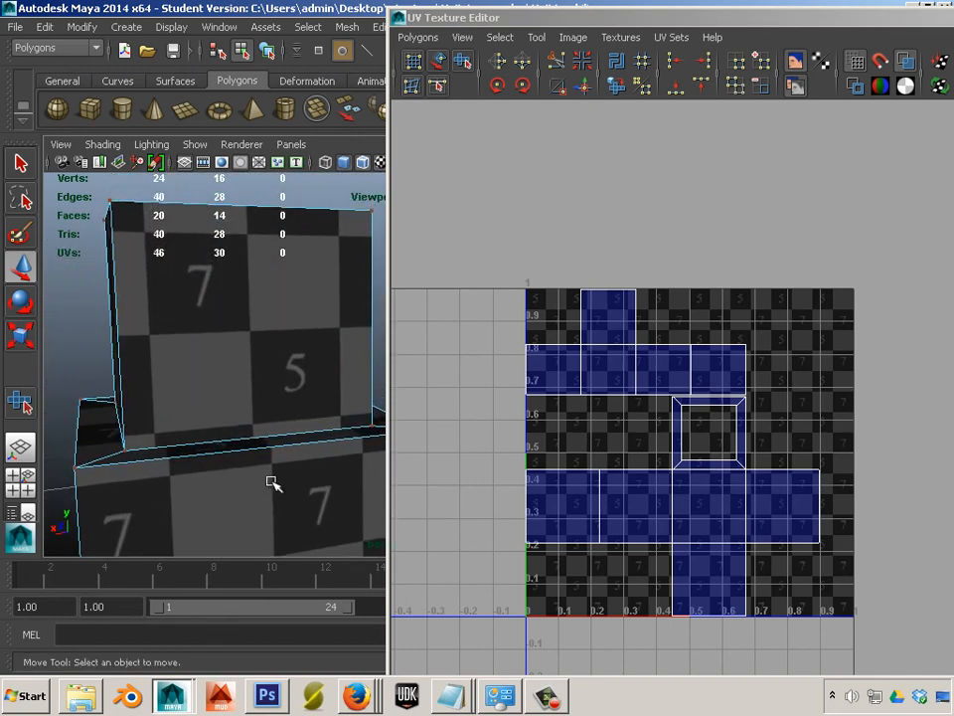
alt+drag(272, 481, 209, 407)
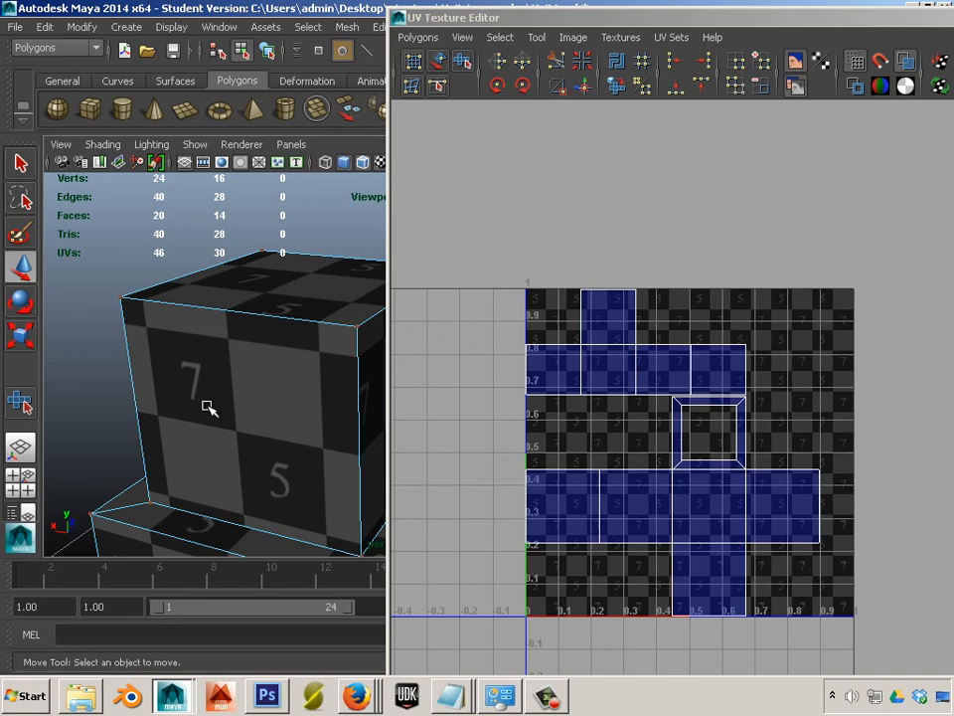
scroll(299, 418, down, 5)
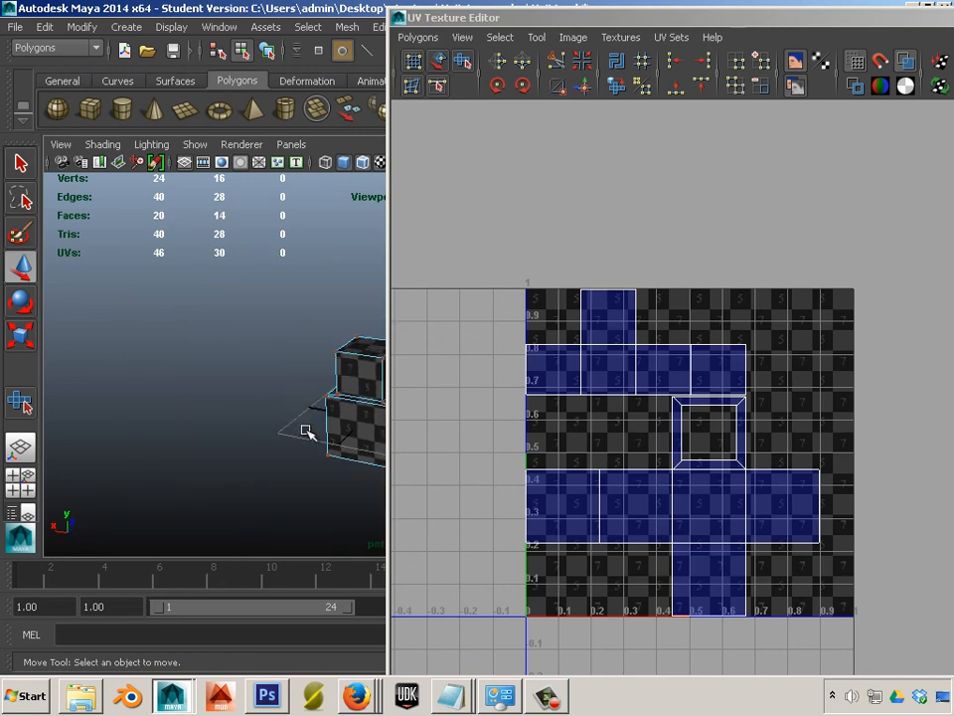
alt+middle_drag(305, 434, 223, 394)
alt+right_drag(224, 394, 265, 336)
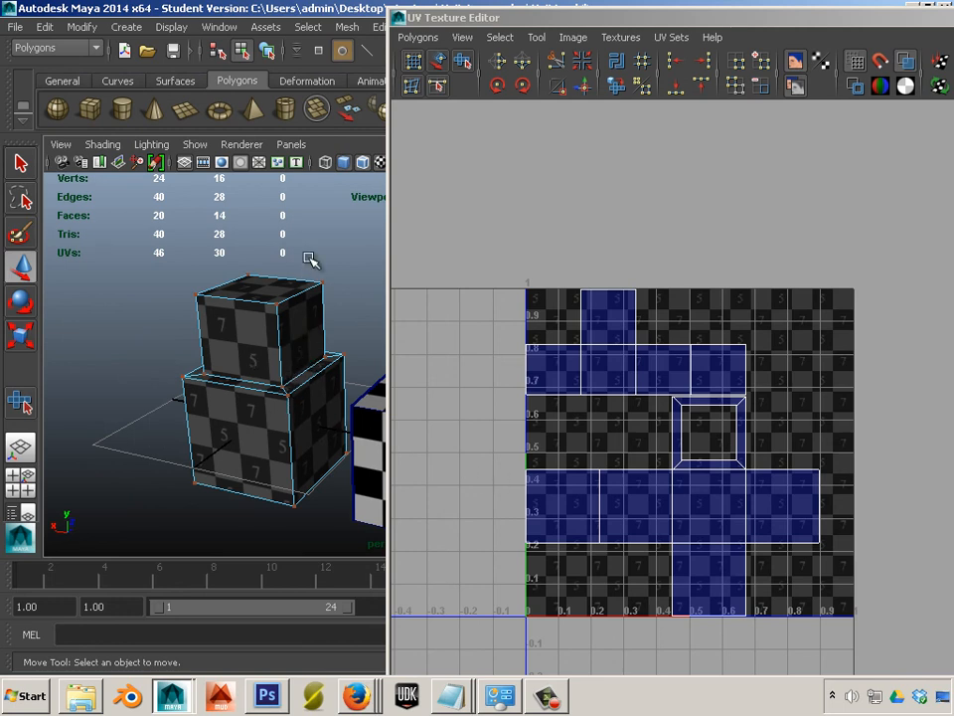
scroll(309, 503, up, 3)
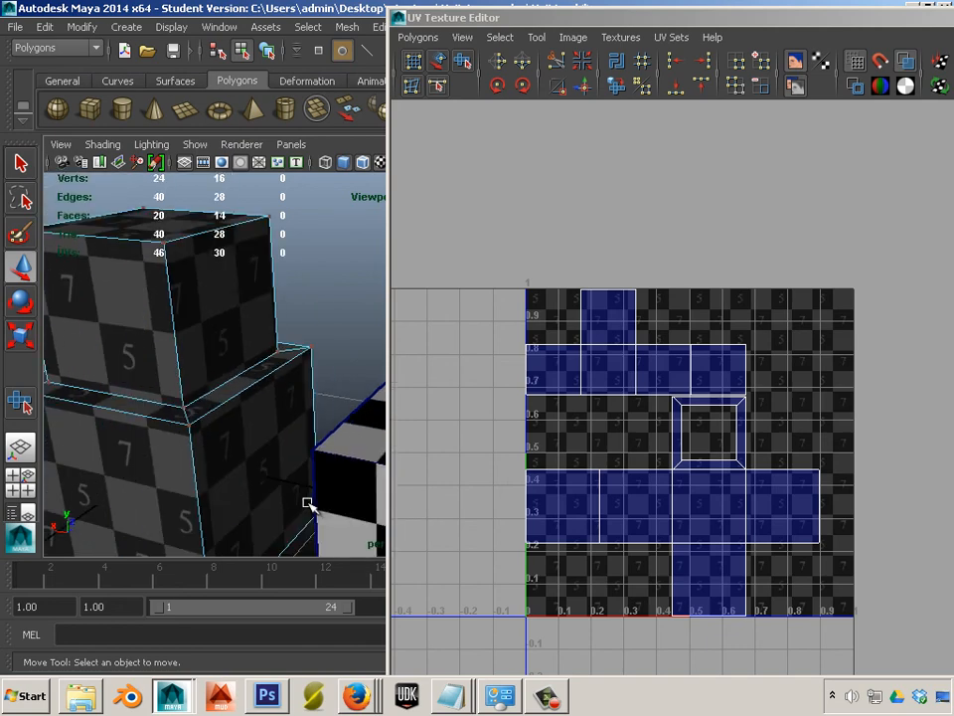
alt+right_drag(196, 404, 217, 379)
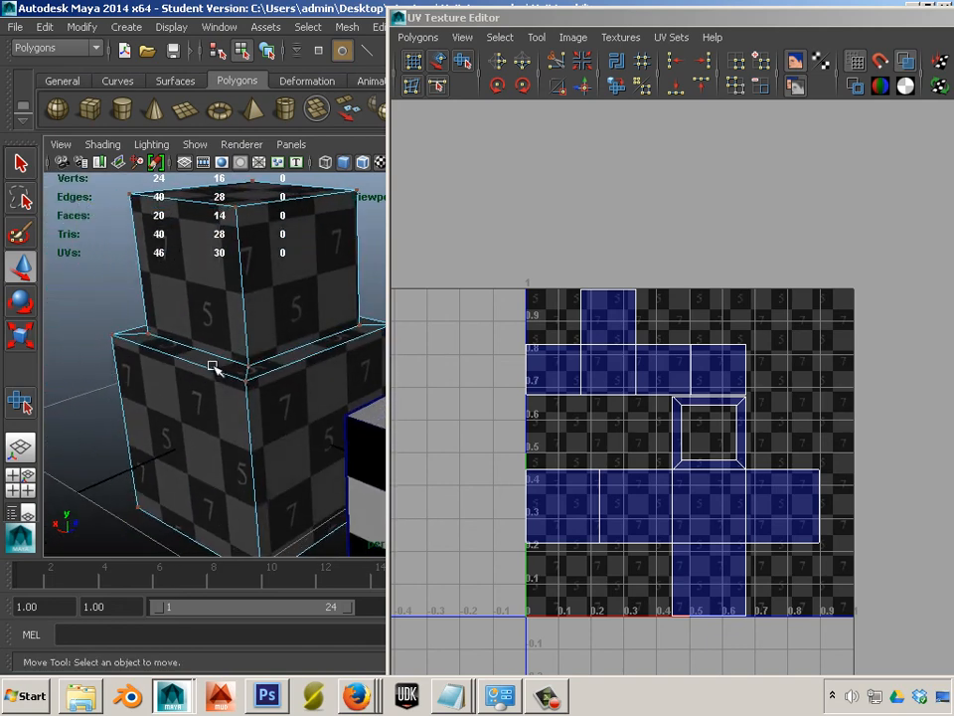
alt+drag(213, 367, 195, 367)
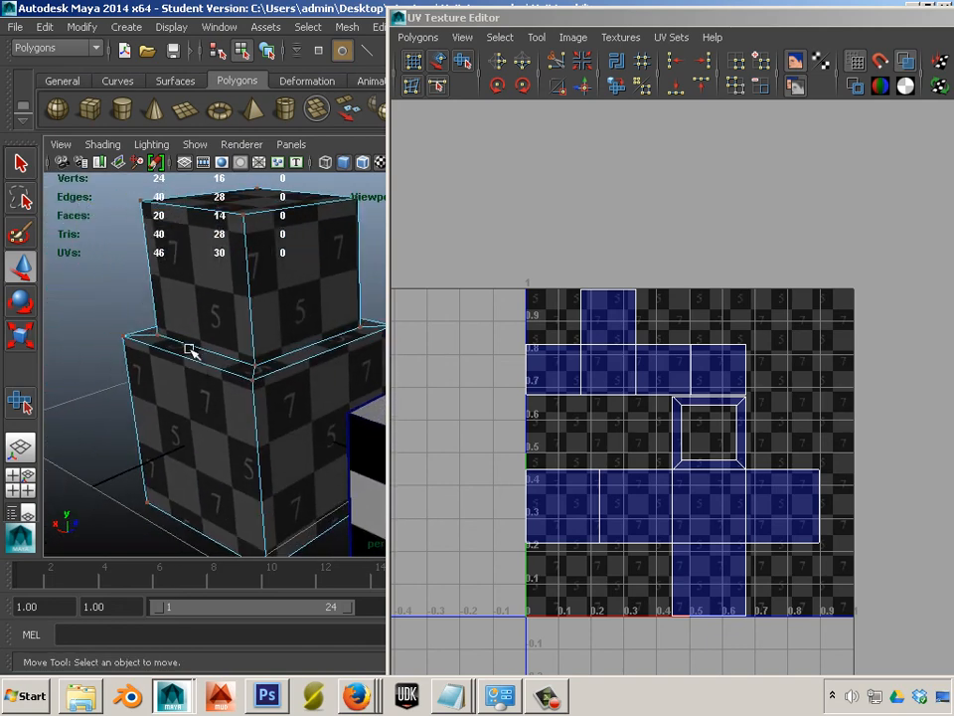